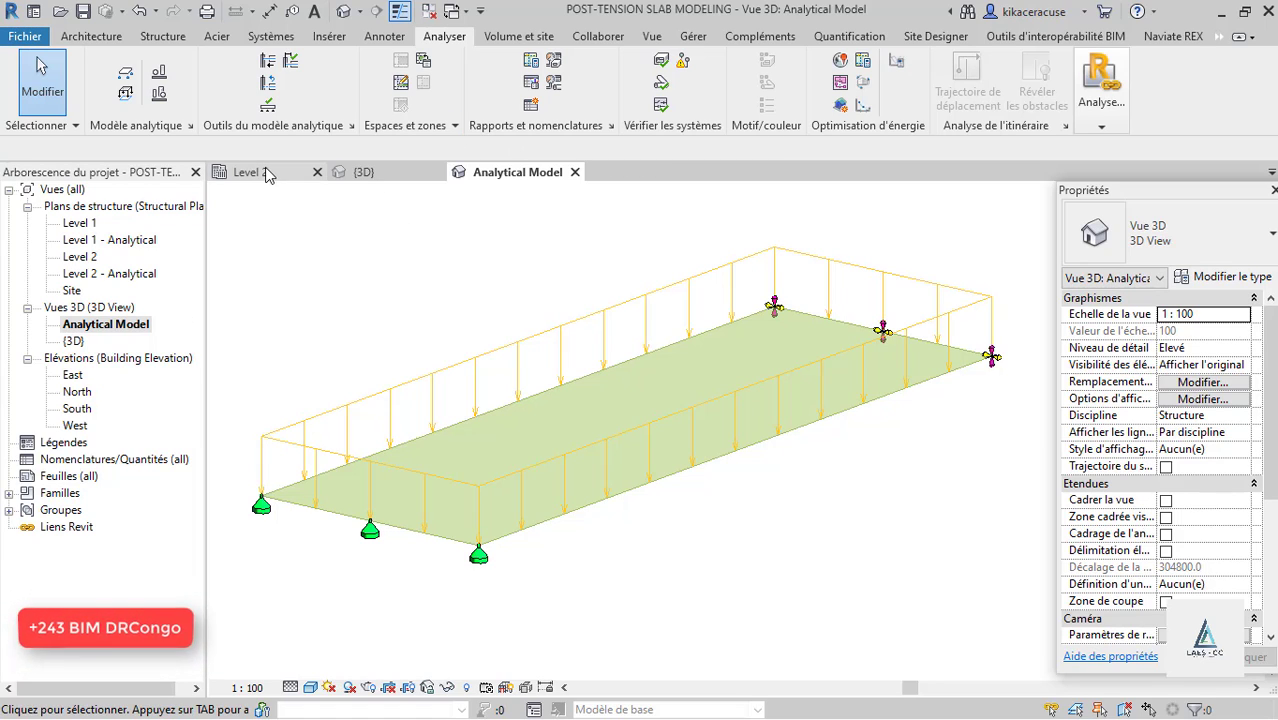
# Open the Level 2 structural plan and set its visual style to Ombré.
pyautogui.click(250, 172)
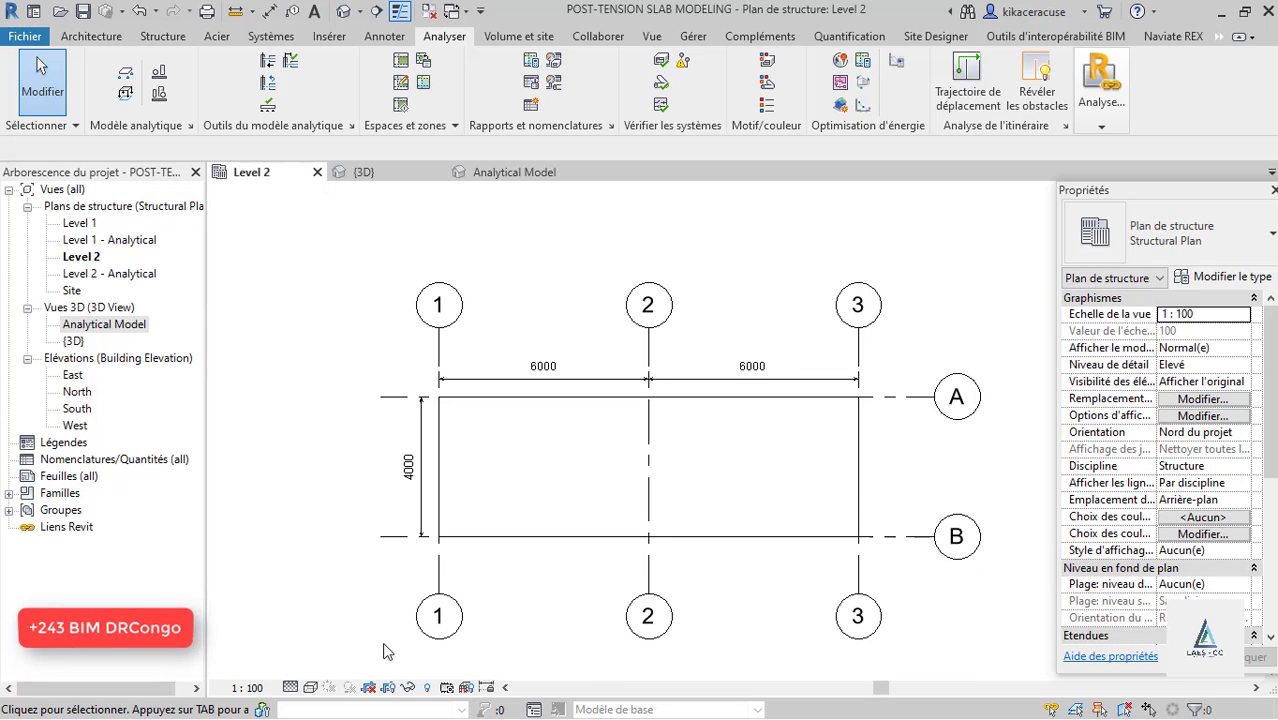
pyautogui.click(311, 688)
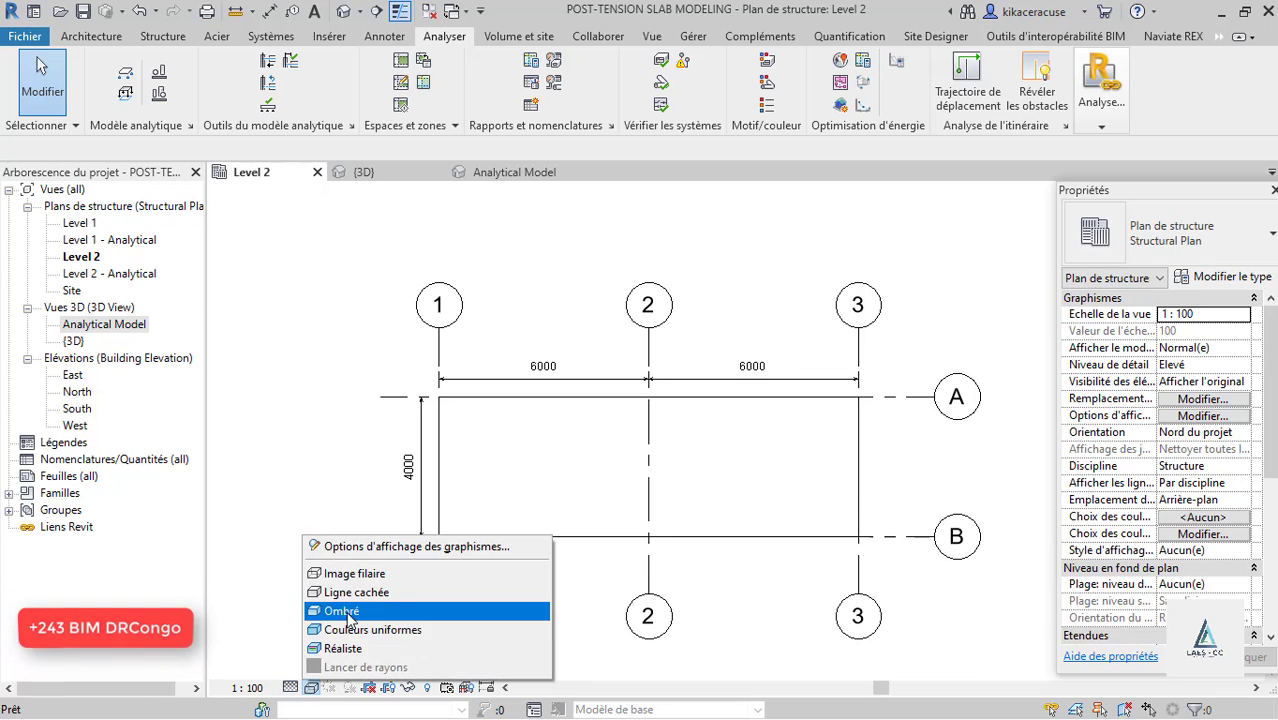
pyautogui.click(341, 612)
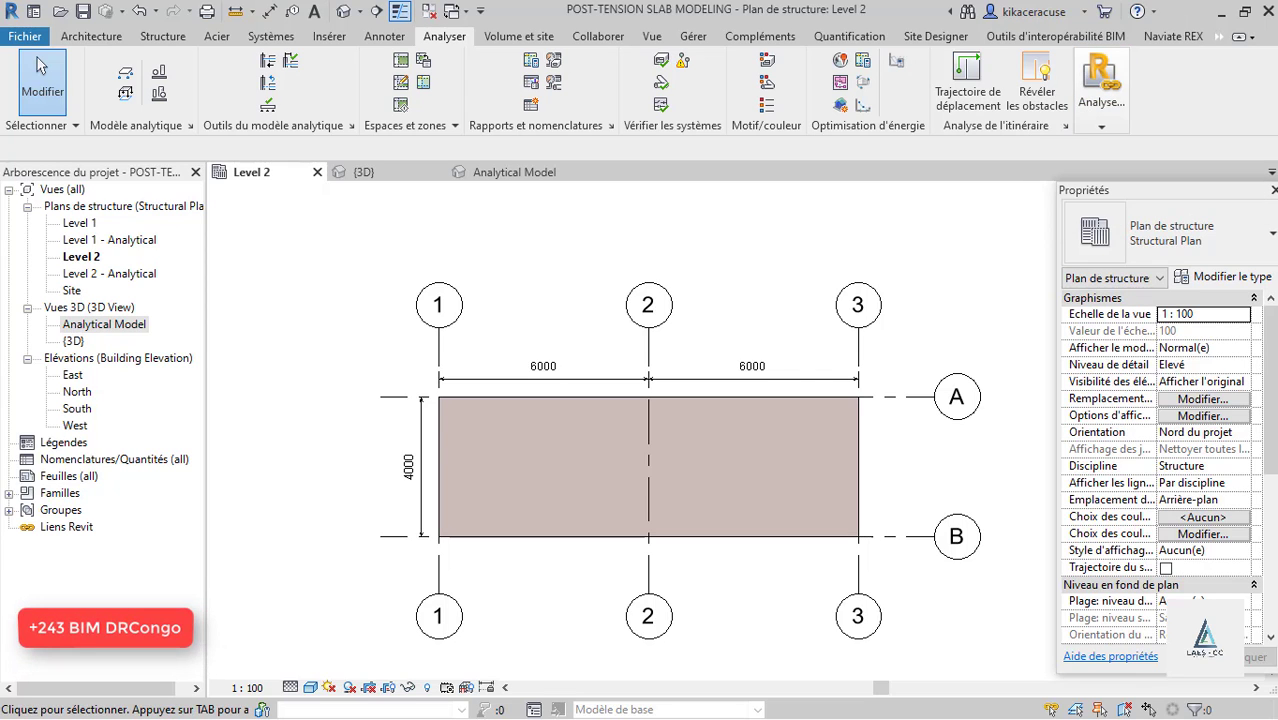
# Switch to Paint and examine the prestressing sketches of loaded beams, stress diagrams and tensioning stages.
pyautogui.click(1216, 11)
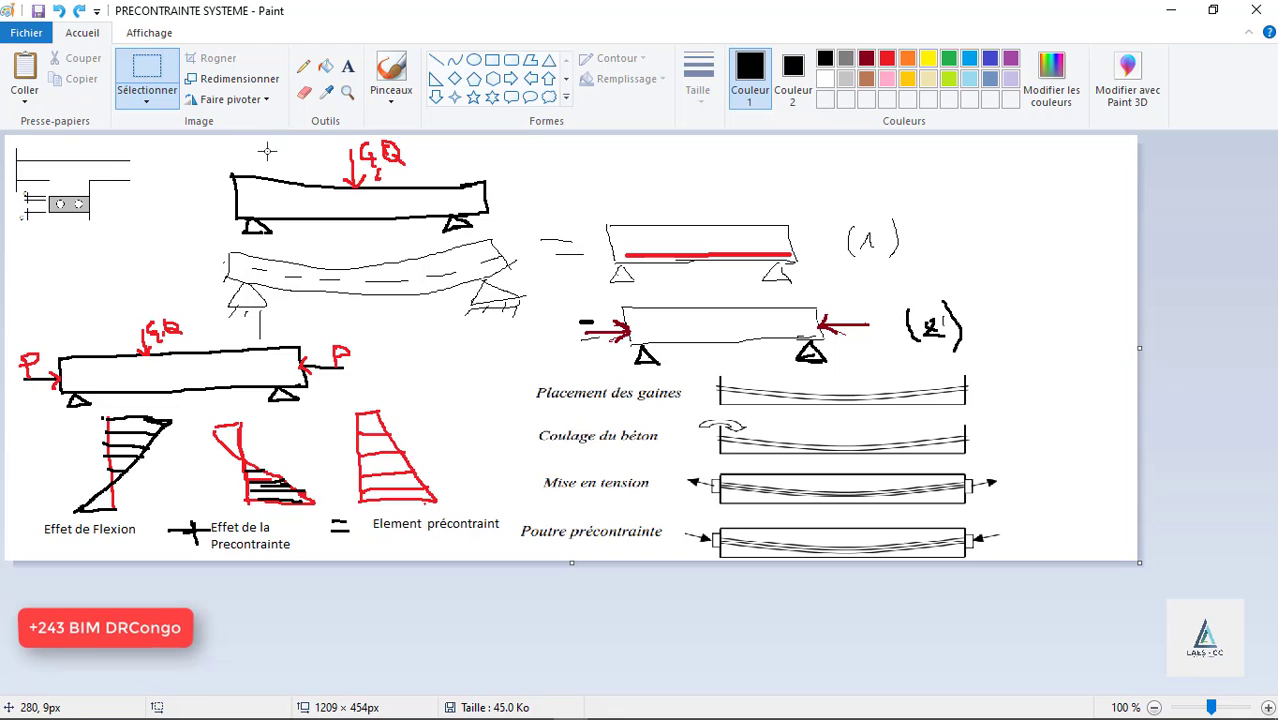
pyautogui.keyDown('ctrl'); pyautogui.scroll(2, 277, 174); pyautogui.keyUp('ctrl')
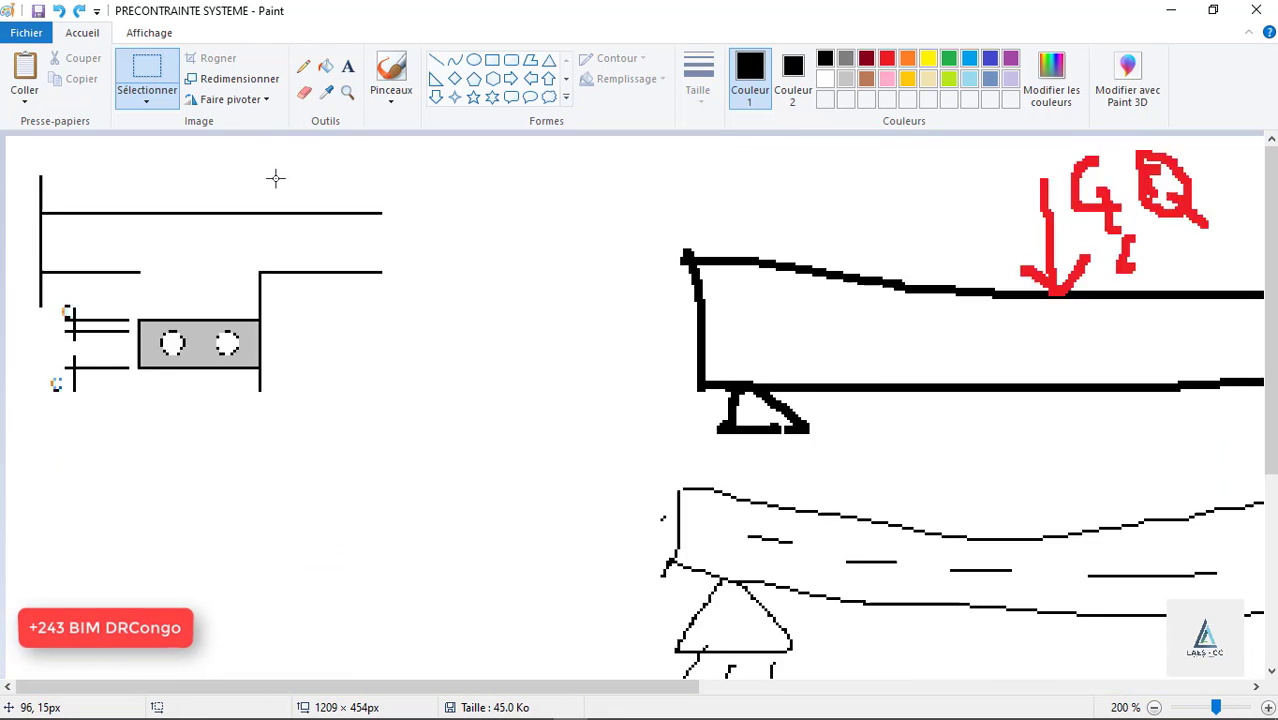
pyautogui.keyDown('ctrl'); pyautogui.scroll(-1, 275, 177); pyautogui.keyUp('ctrl')
pyautogui.keyDown('ctrl'); pyautogui.scroll(-2, 506, 240); pyautogui.keyUp('ctrl')
pyautogui.keyDown('ctrl'); pyautogui.scroll(2, 506, 240); pyautogui.keyUp('ctrl')
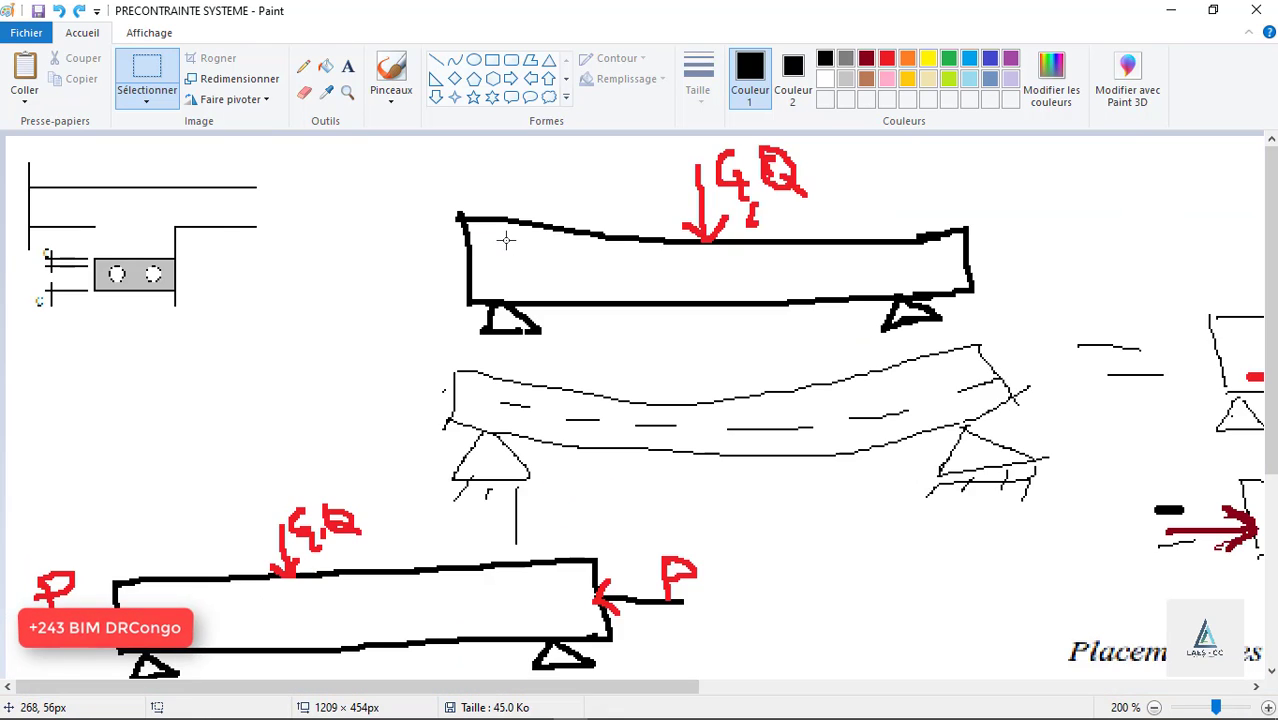
pyautogui.keyDown('ctrl'); pyautogui.scroll(-2, 506, 240); pyautogui.keyUp('ctrl')
pyautogui.keyDown('ctrl'); pyautogui.scroll(1, 506, 240); pyautogui.keyUp('ctrl')
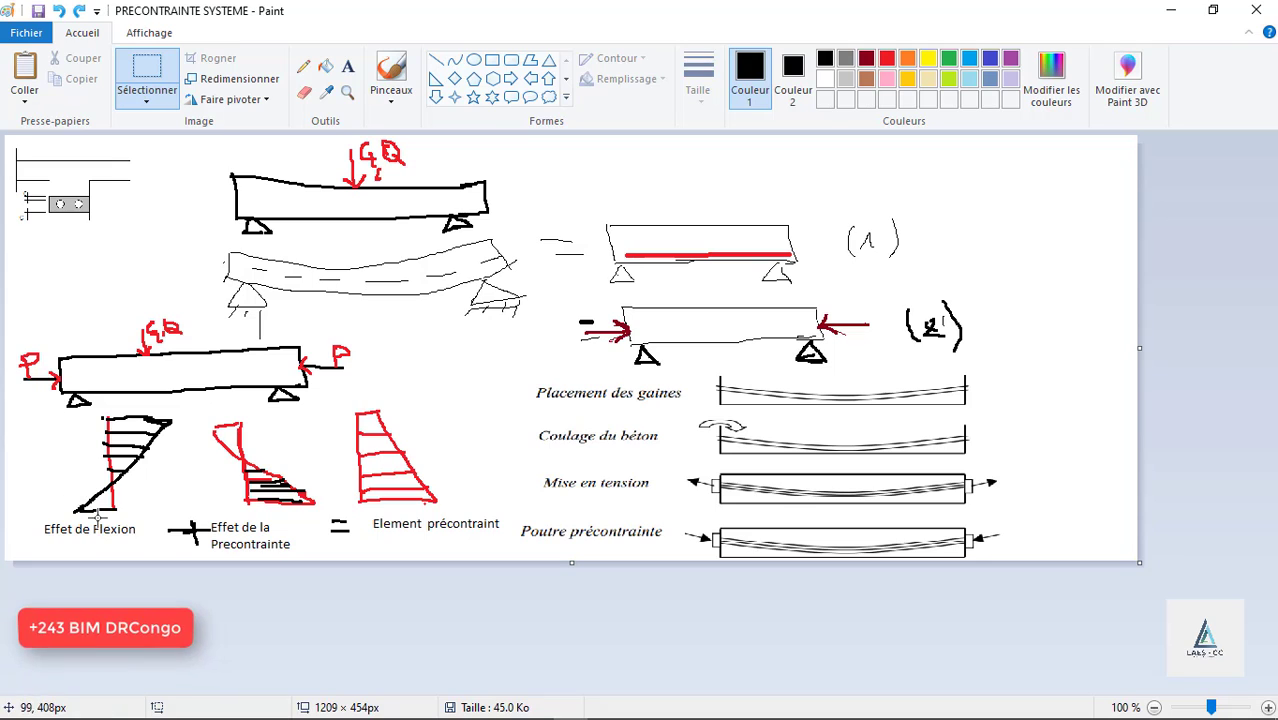
# Circle the red stress diagram above the label Element précontraint with a freehand black pencil line.
pyautogui.moveTo(82, 508); pyautogui.dragTo(116, 505)
pyautogui.moveTo(304, 366); pyautogui.dragTo(311, 372)
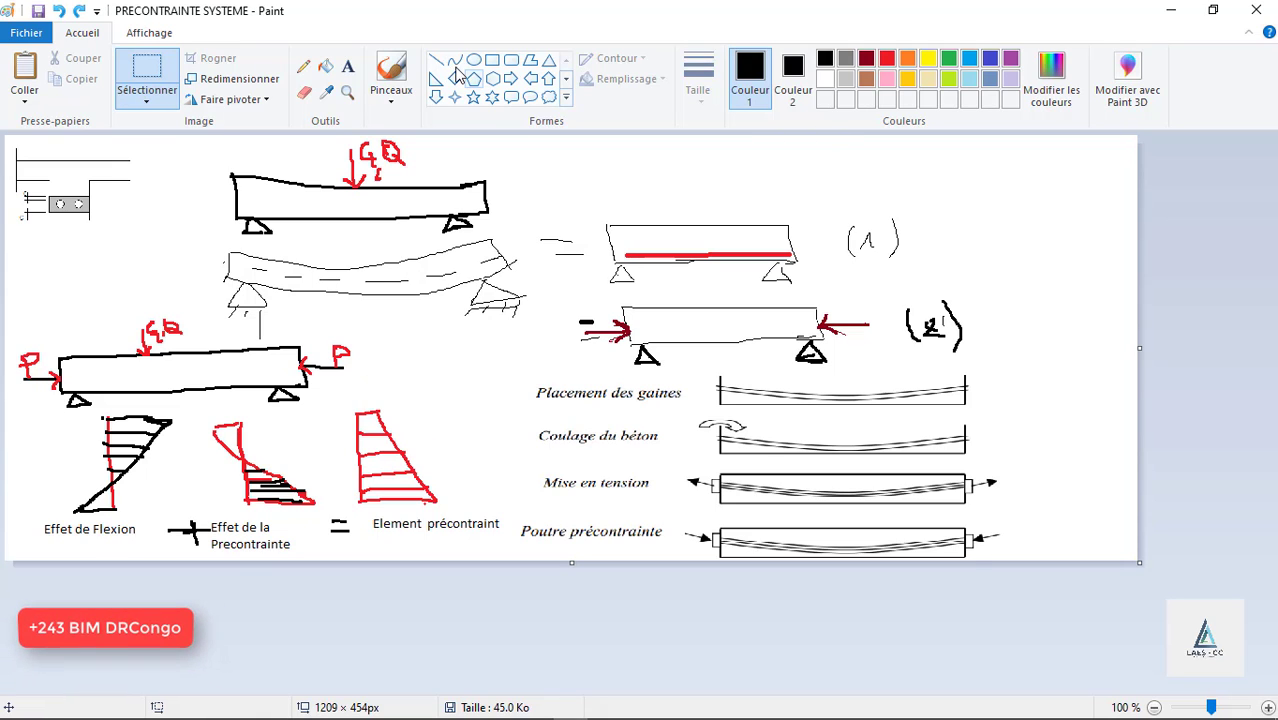
pyautogui.click(303, 66)
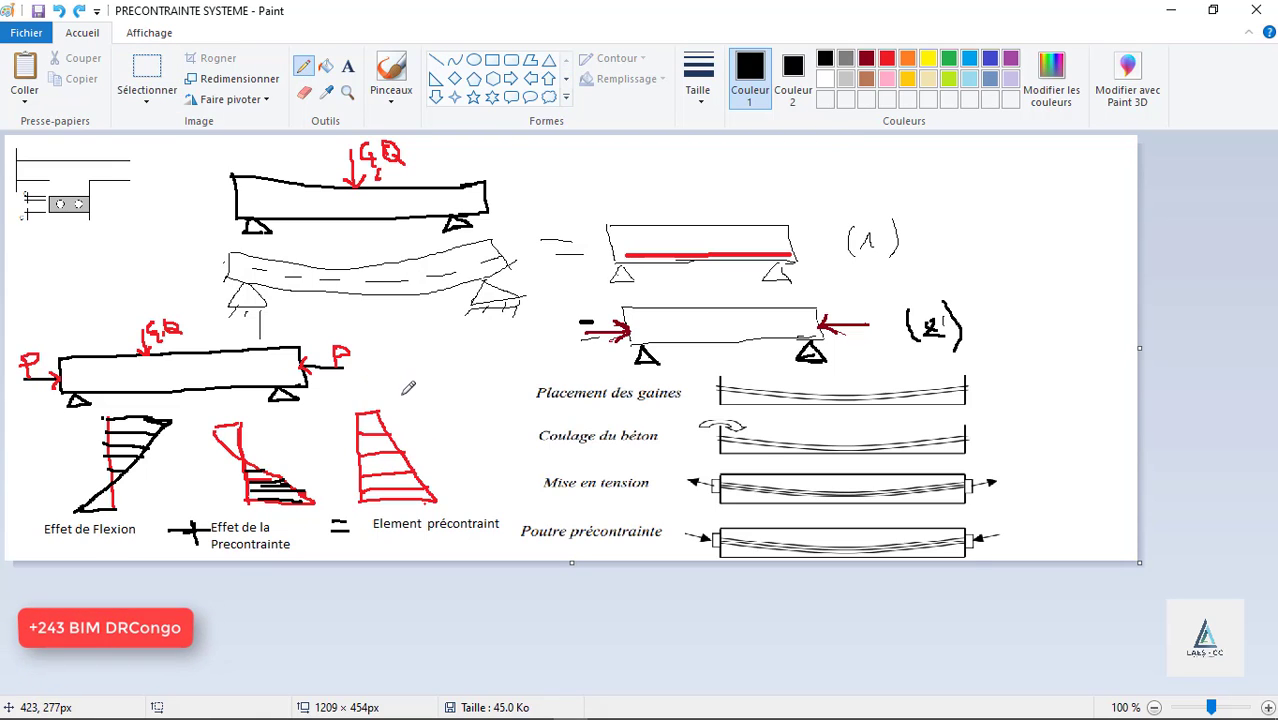
pyautogui.moveTo(402, 394)
pyautogui.mouseDown()
pyautogui.moveTo(349, 396)
pyautogui.moveTo(345, 462)
pyautogui.moveTo(403, 520)
pyautogui.moveTo(492, 442)
pyautogui.moveTo(405, 370)
pyautogui.moveTo(393, 384)
pyautogui.mouseUp()
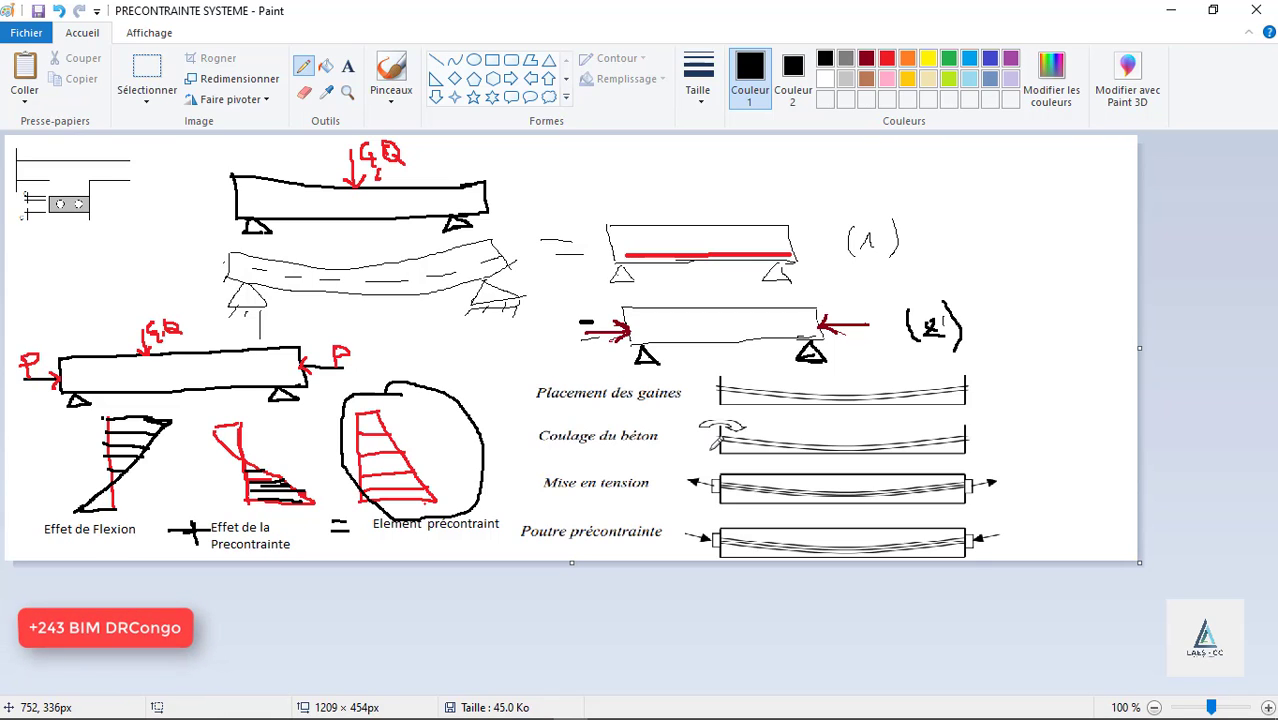
# Switch back to Revit and set the Level 2 plan's visual style to Image filaire.
pyautogui.click(1170, 12)
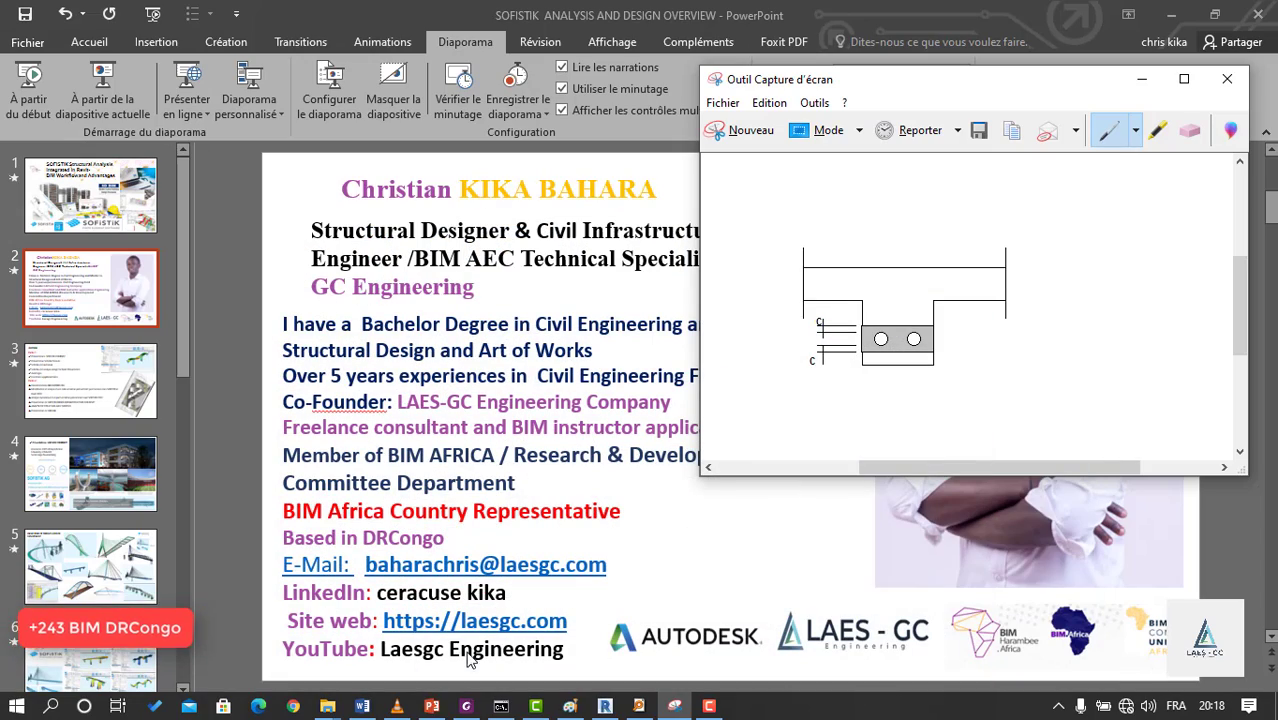
pyautogui.click(604, 706)
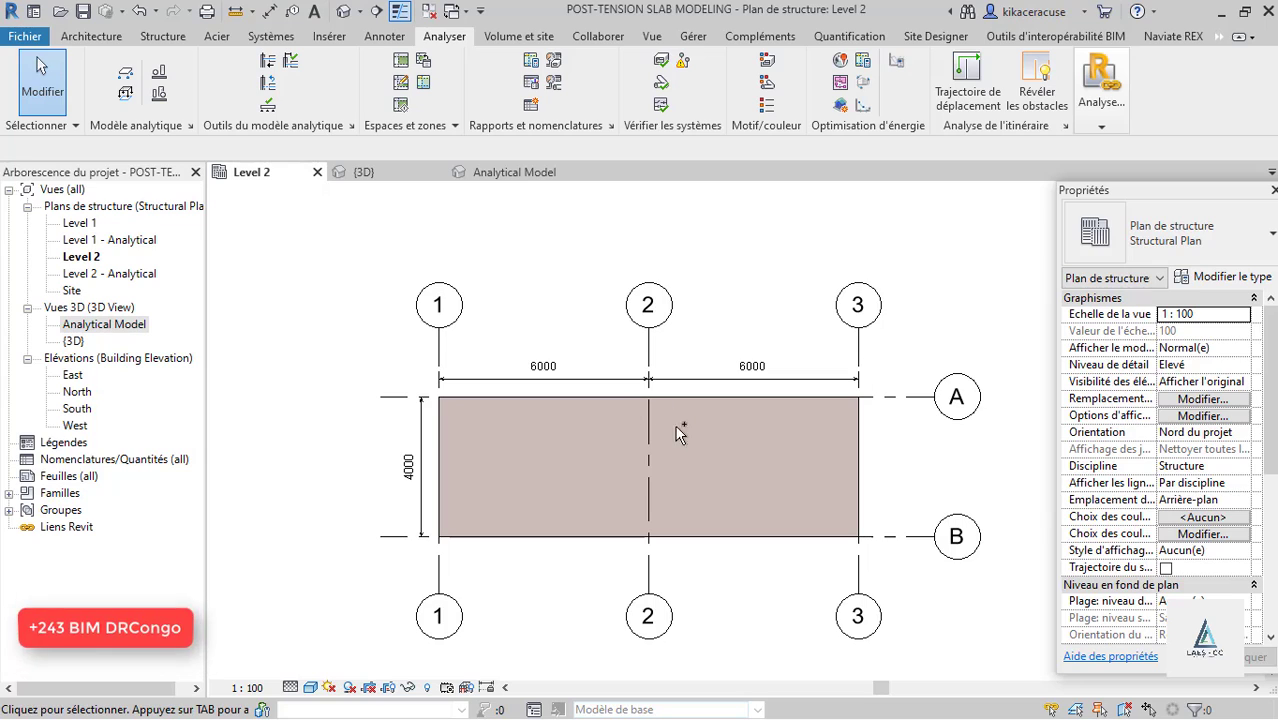
pyautogui.scroll(-1, 590, 338)
pyautogui.scroll(1, 590, 338)
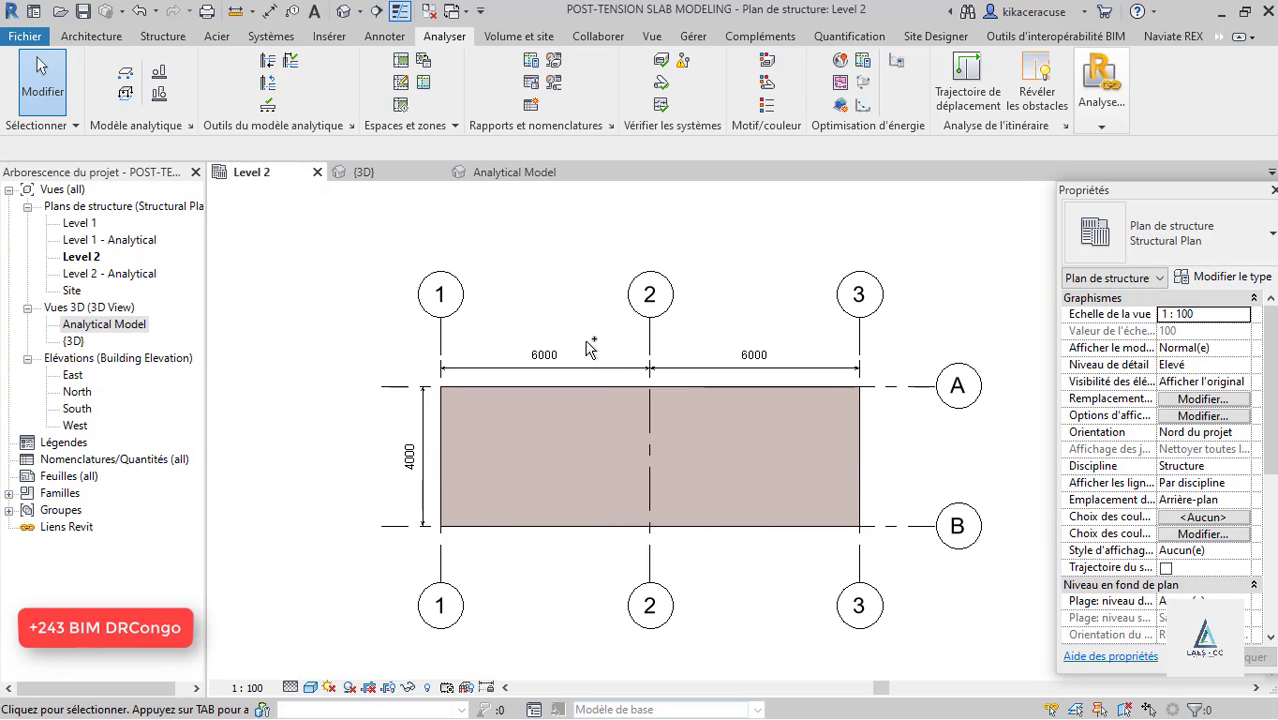
pyautogui.press('F9')
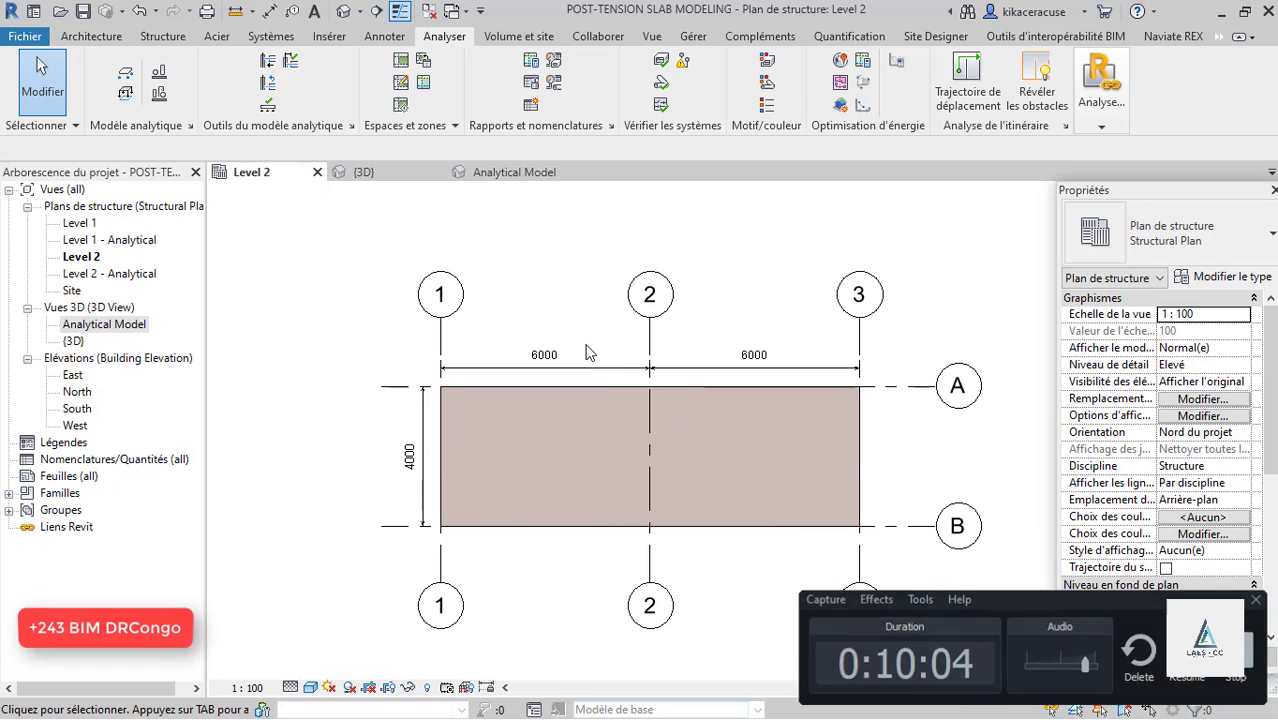
pyautogui.press('F9')
pyautogui.scroll(-1, 550, 330)
pyautogui.scroll(1, 572, 330)
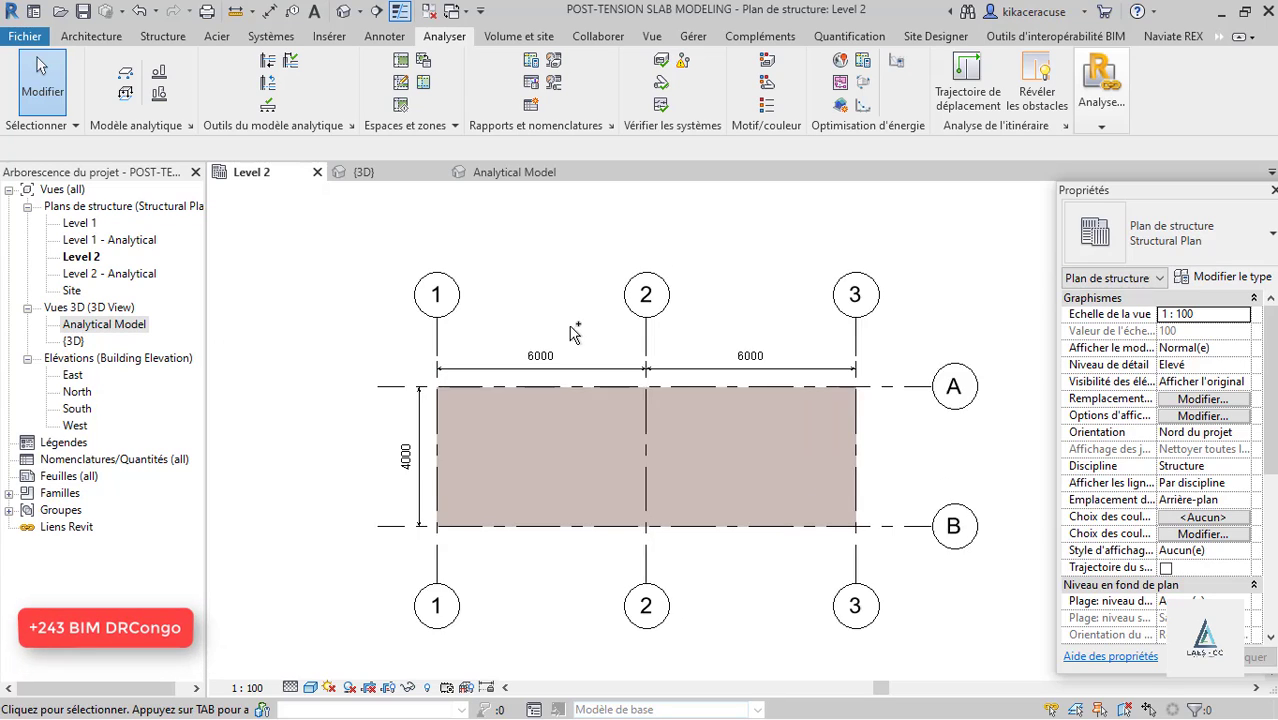
pyautogui.scroll(1, 572, 332)
pyautogui.scroll(-1, 472, 385)
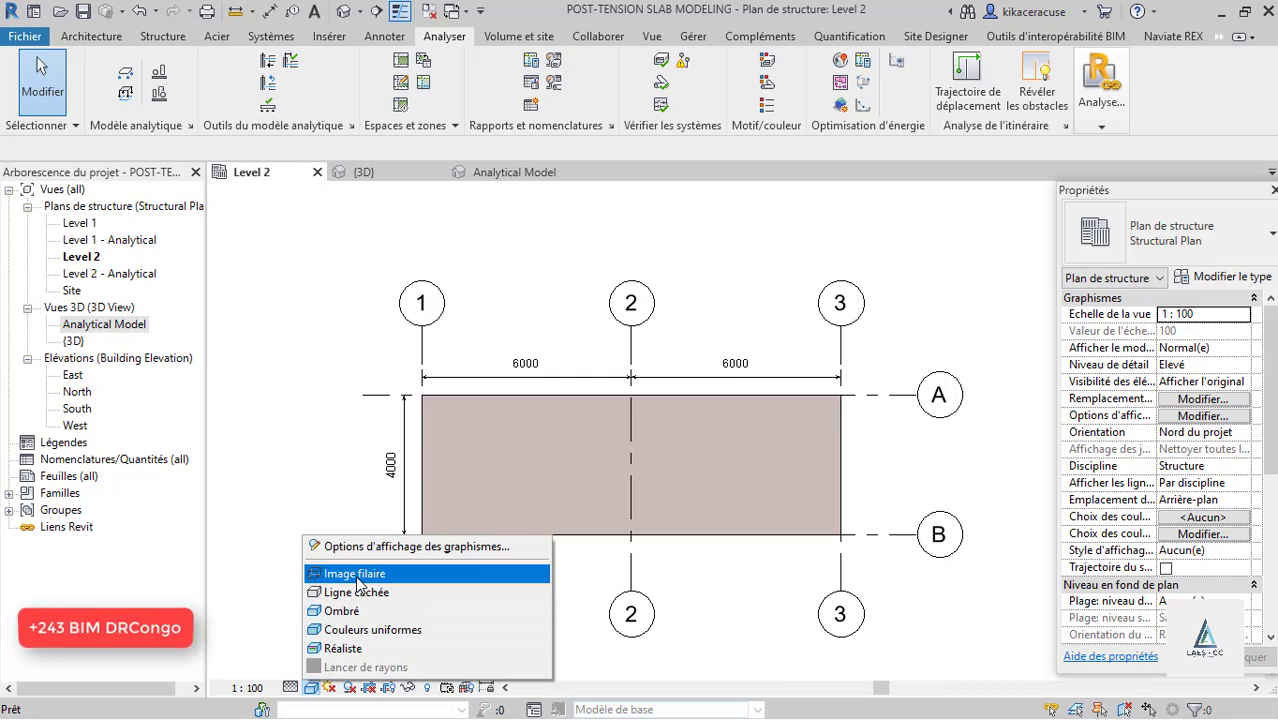
pyautogui.click(352, 574)
# Open the Analytical Model view and inspect the properties of the area load on the slab.
pyautogui.click(518, 173)
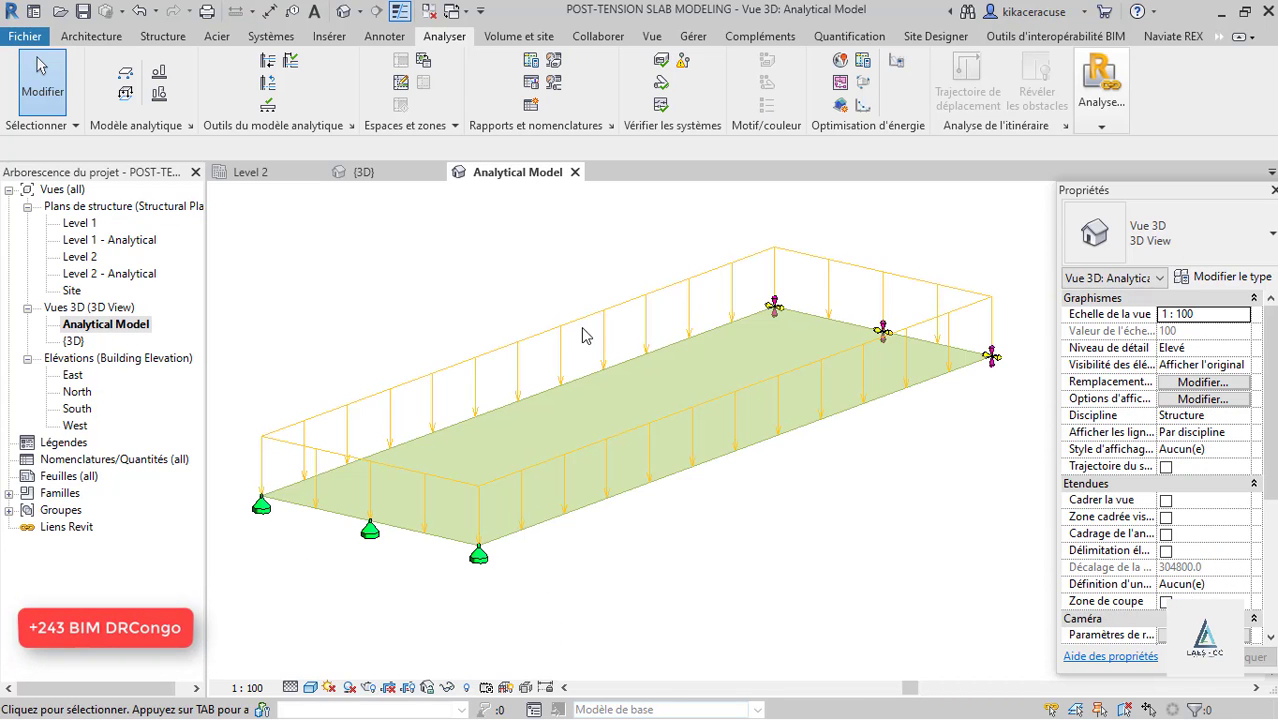
pyautogui.scroll(3, 627, 352)
pyautogui.scroll(-4, 748, 322)
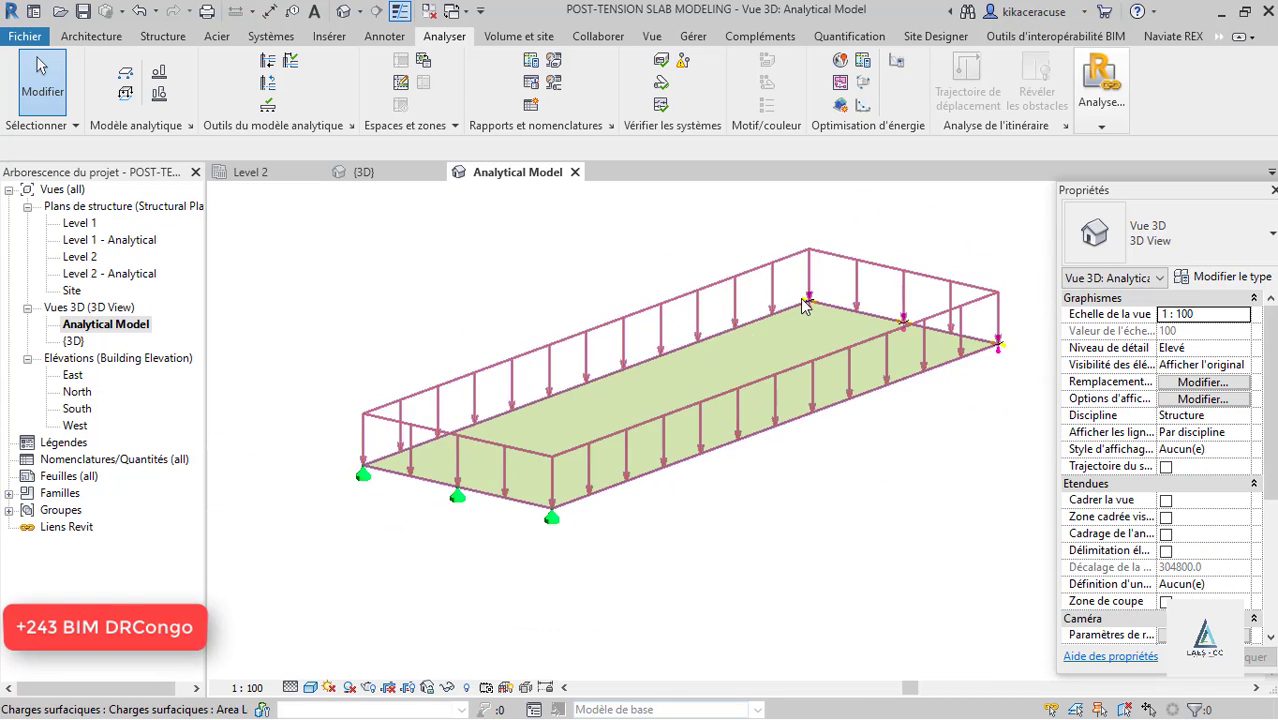
pyautogui.click(645, 320)
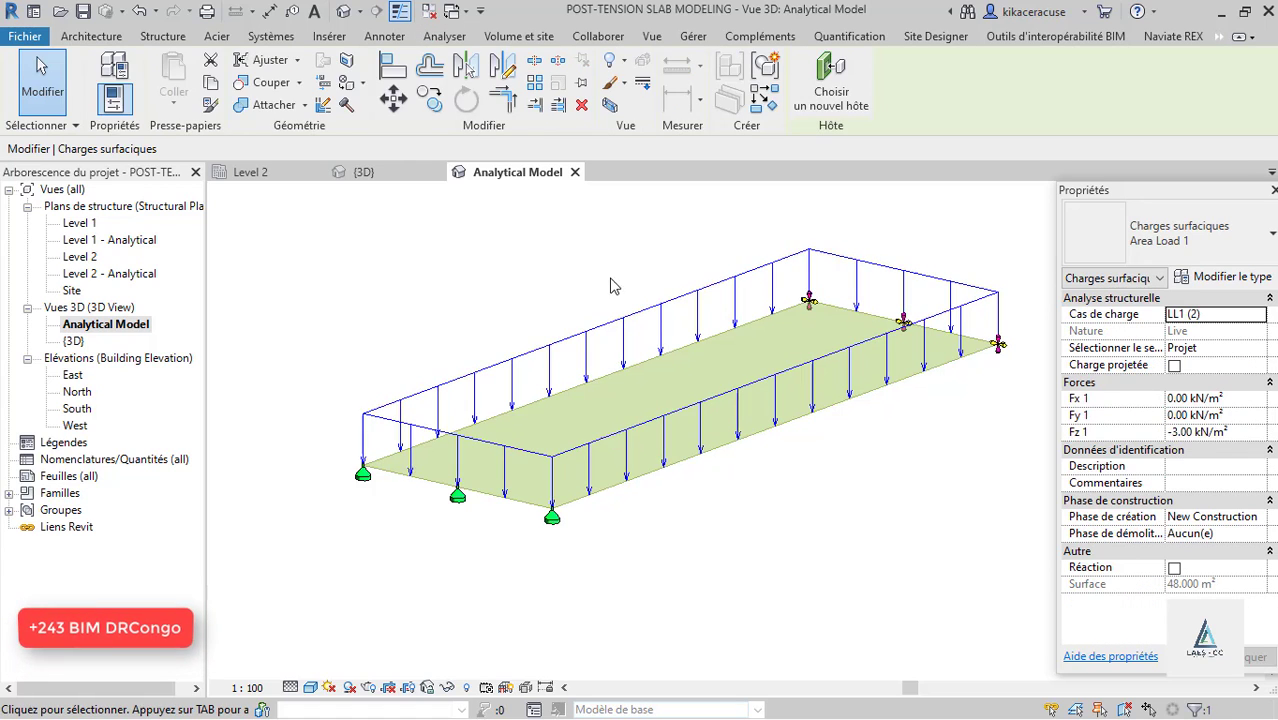
pyautogui.click(605, 246)
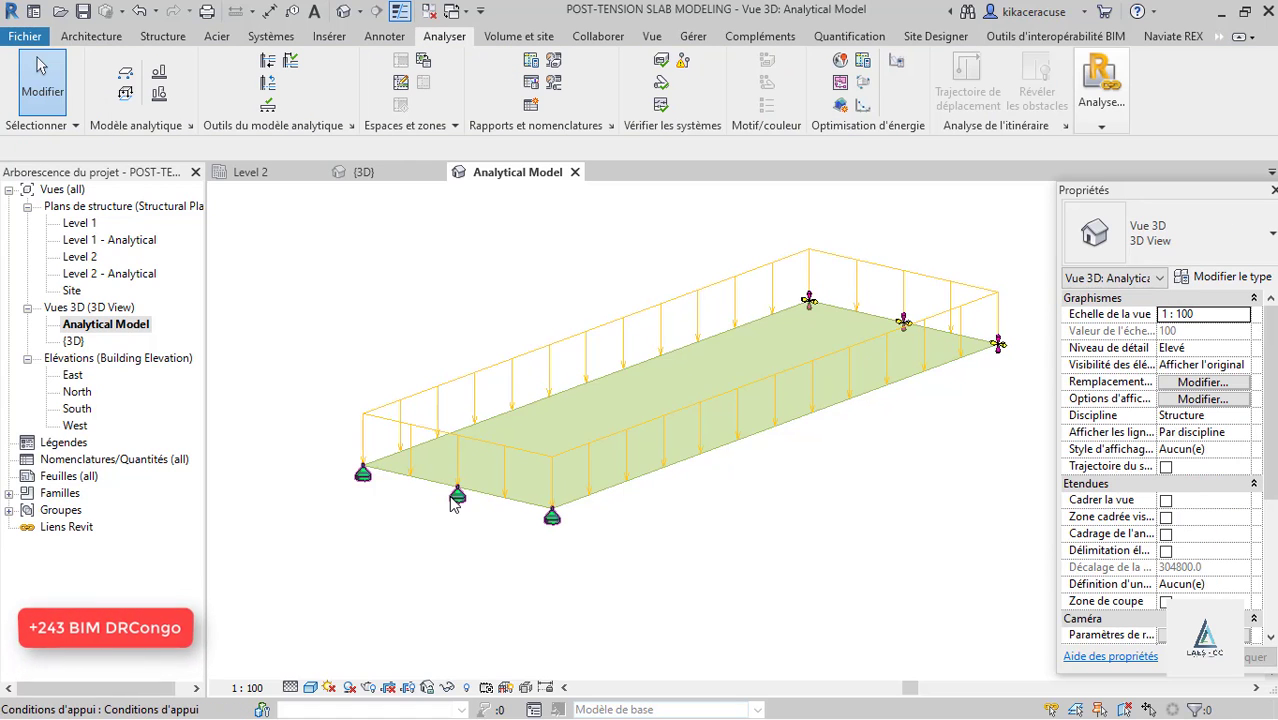
# Inspect the translation and rotation releases of the line support at the slab's far short edge.
pyautogui.keyDown('shift'); pyautogui.moveTo(445, 492); pyautogui.dragTo(551, 548, button='middle'); pyautogui.keyUp('shift')
pyautogui.scroll(-2, 551, 548)
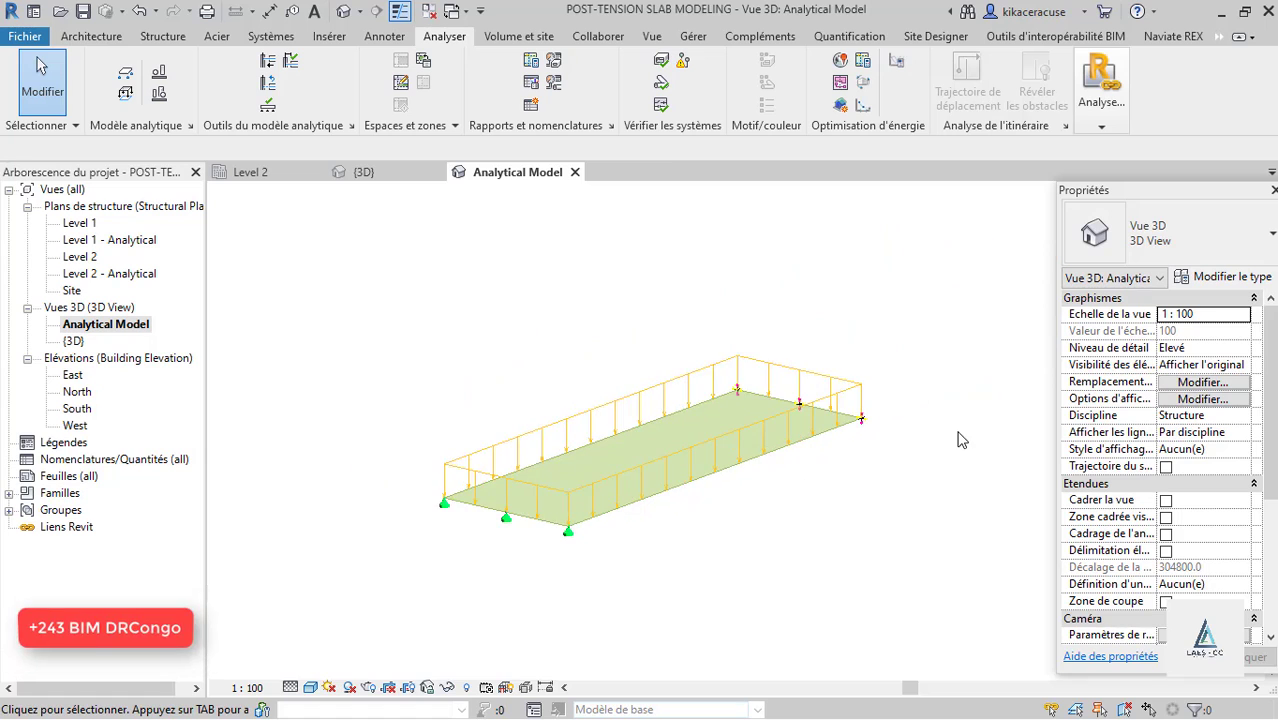
pyautogui.scroll(5, 878, 417)
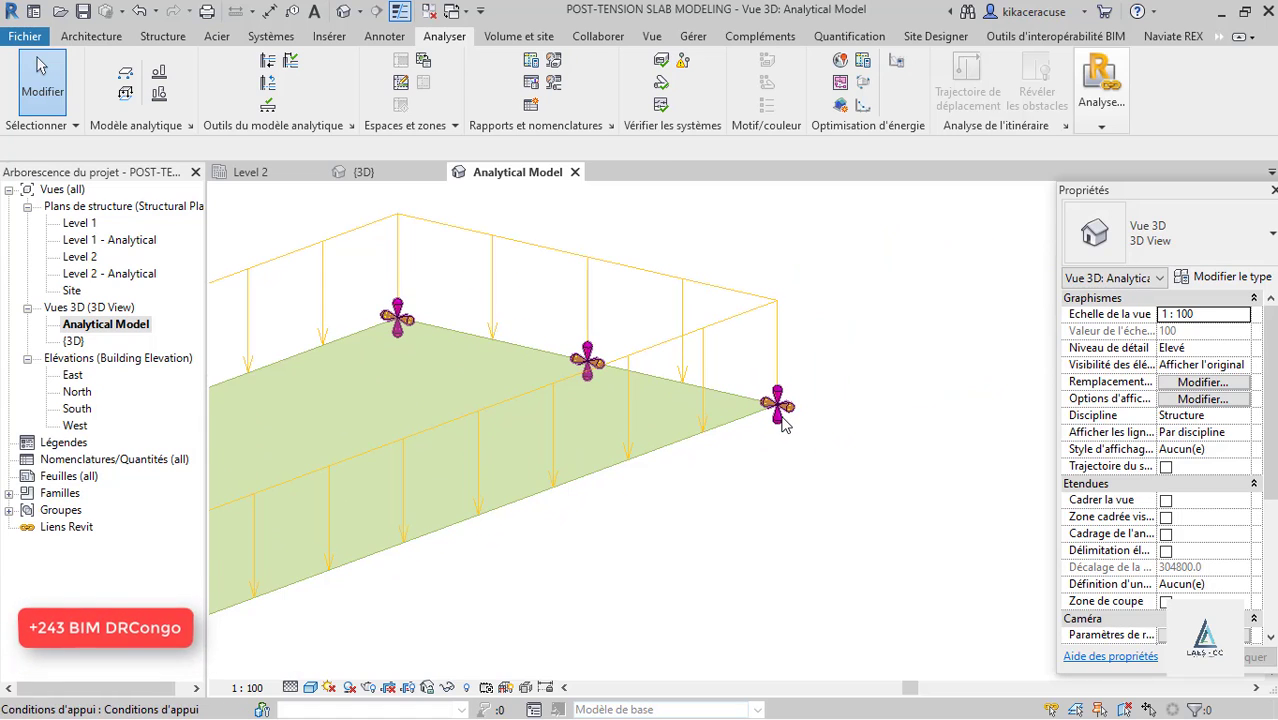
pyautogui.click(780, 412)
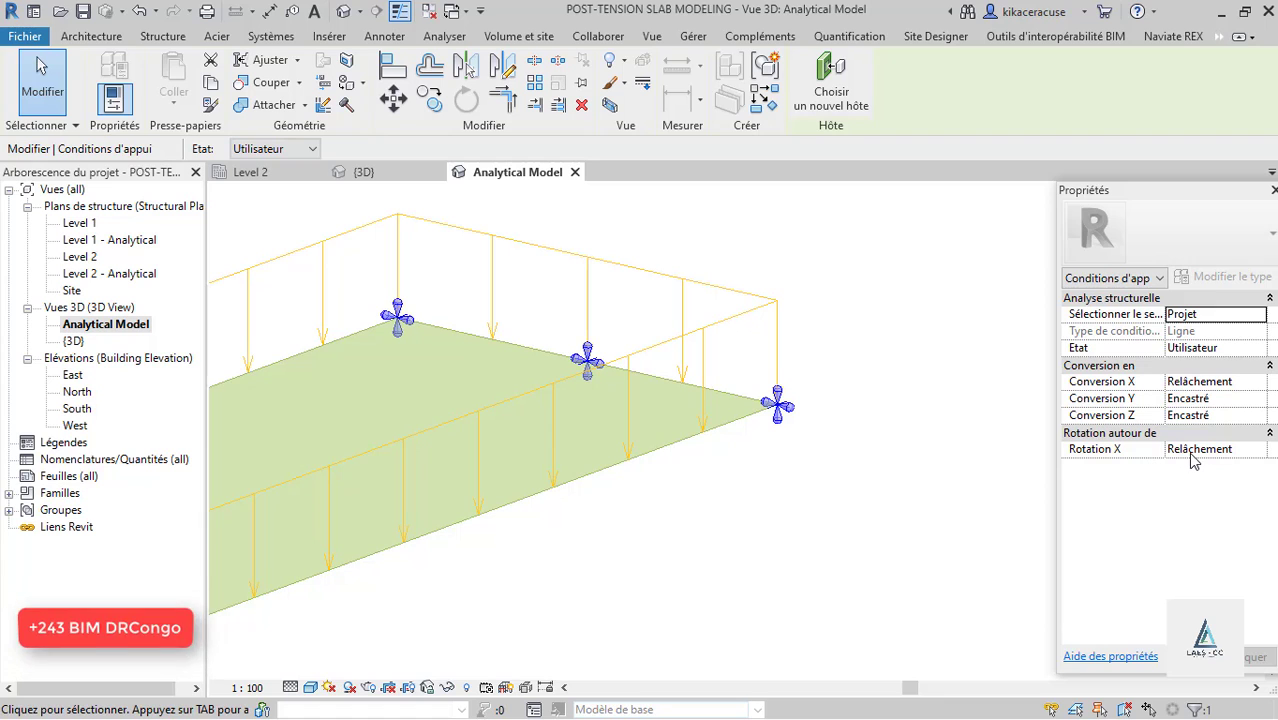
pyautogui.scroll(-5, 829, 386)
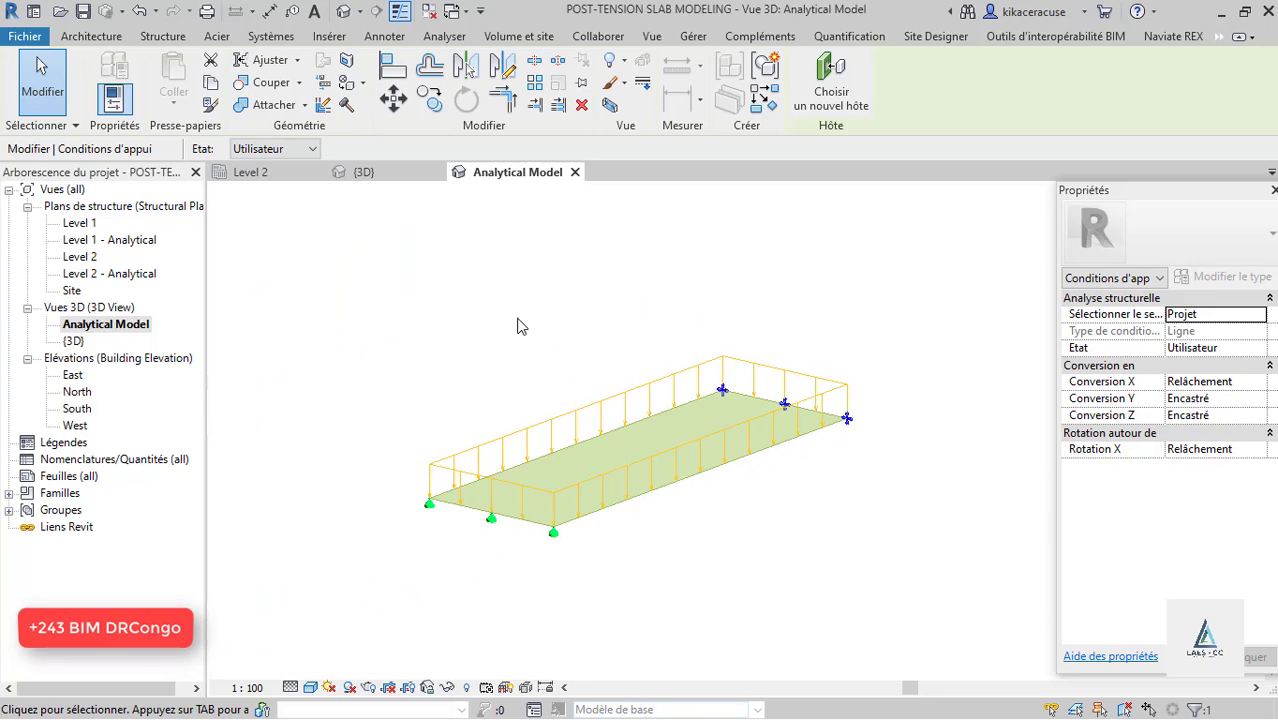
pyautogui.scroll(3, 518, 325)
# Look at the slab with its loads and supports in the {3D} view and return to the Level 2 plan.
pyautogui.click(364, 172)
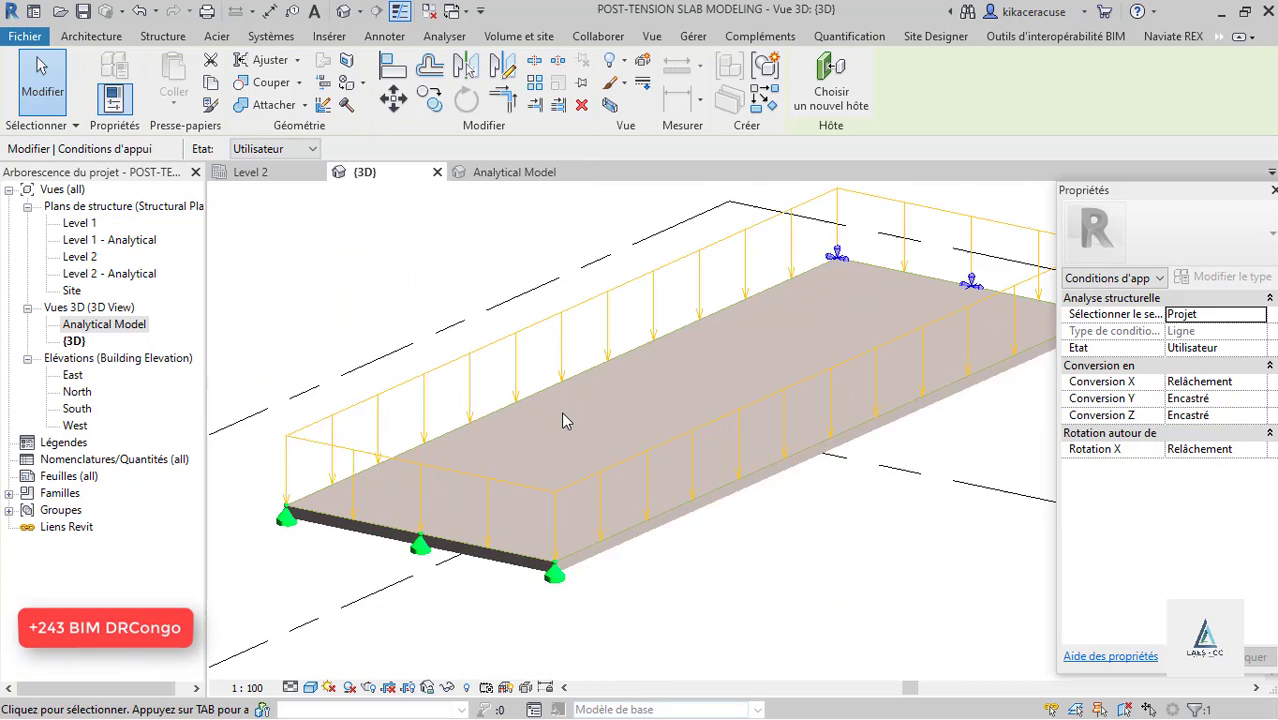
pyautogui.scroll(1, 561, 411)
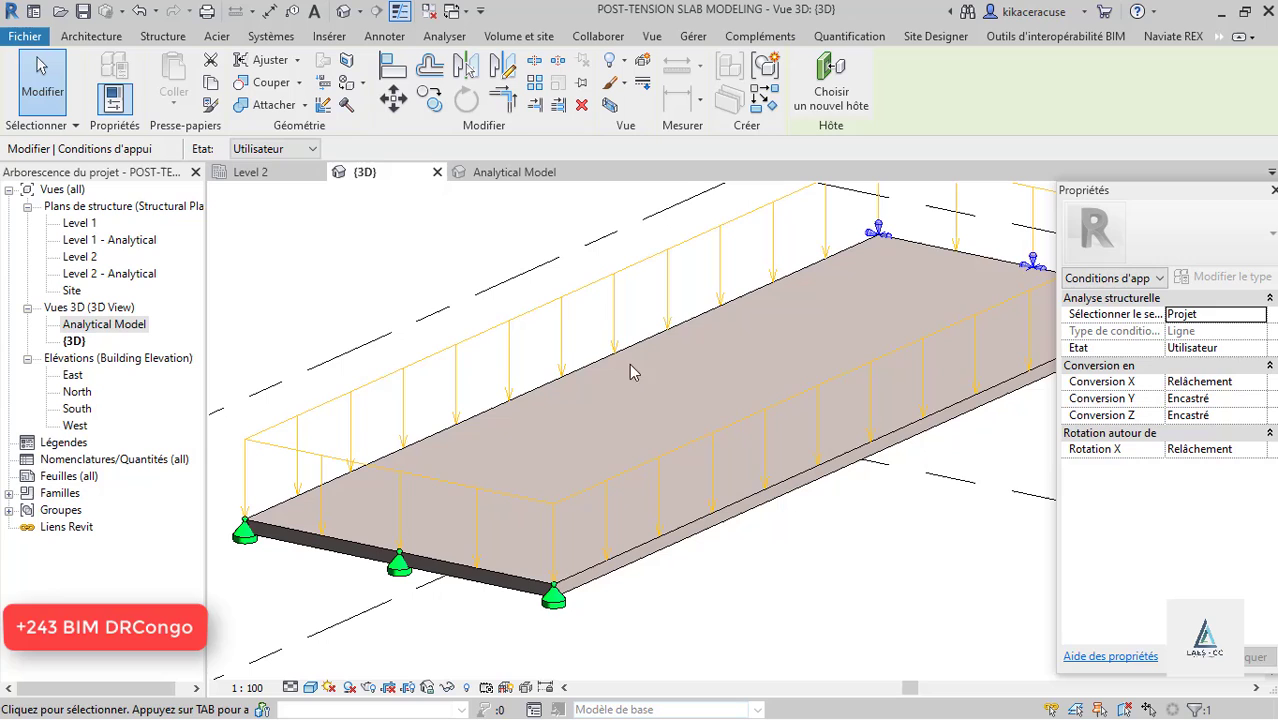
pyautogui.click(278, 180)
pyautogui.scroll(-3, 518, 342)
pyautogui.scroll(2, 437, 406)
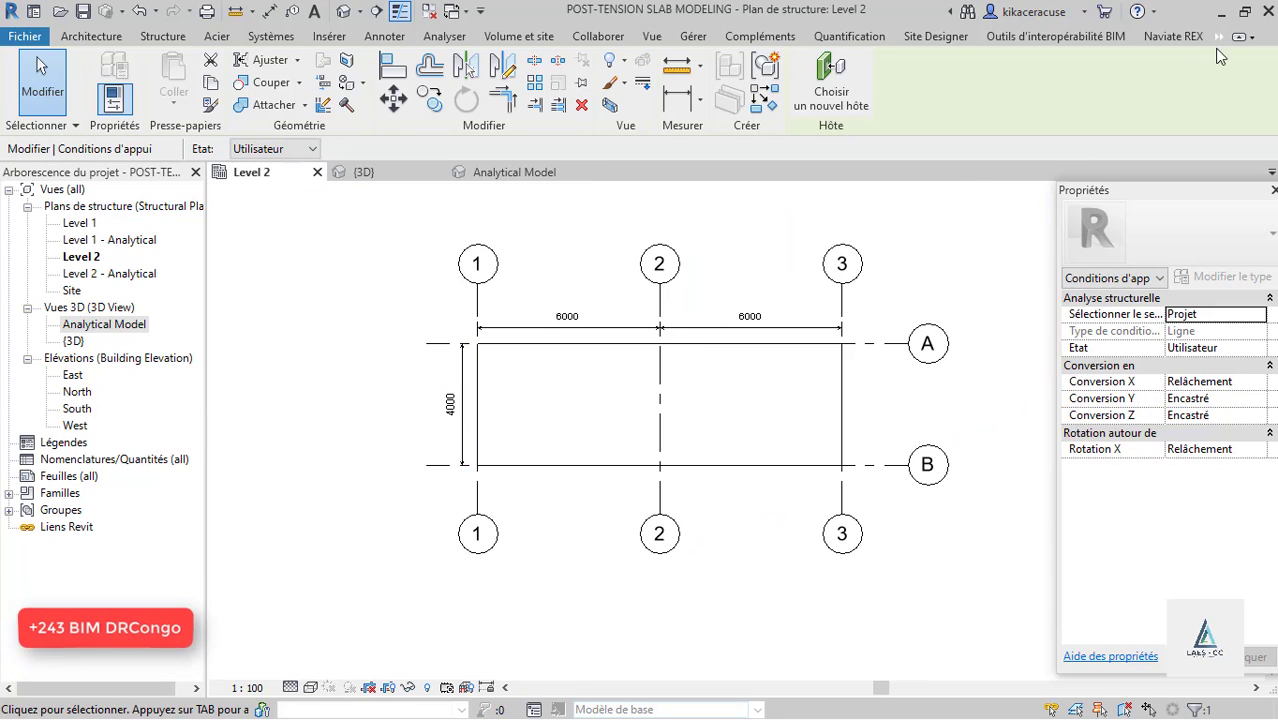
# Look through the SOFiSTiK Analysis cable line options and open the project's Informations système settings.
pyautogui.click(1219, 36)
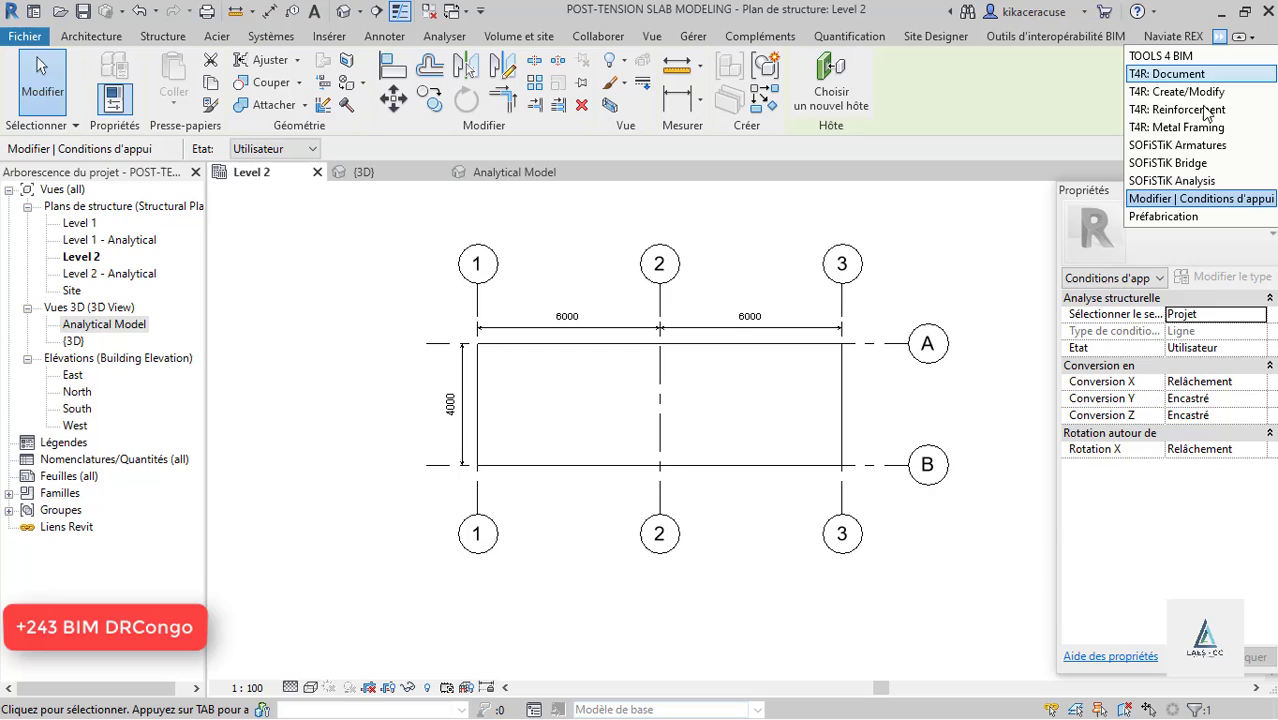
pyautogui.click(1190, 181)
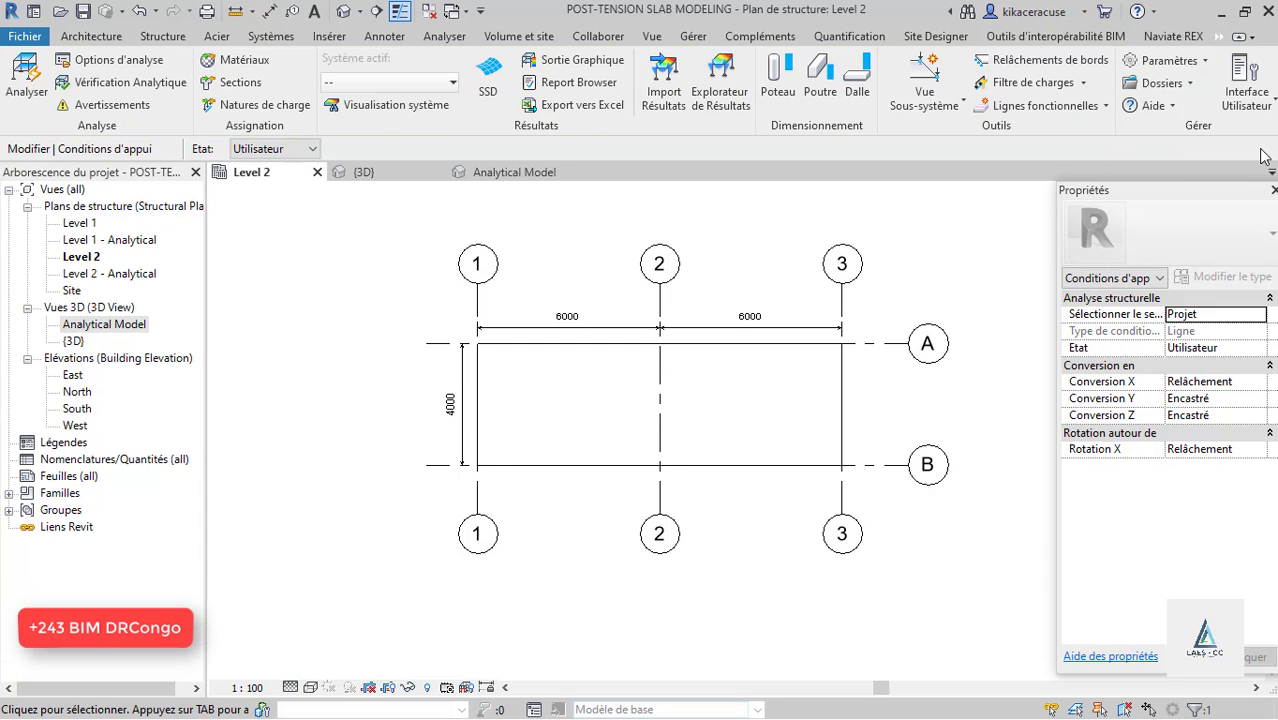
pyautogui.click(1104, 106)
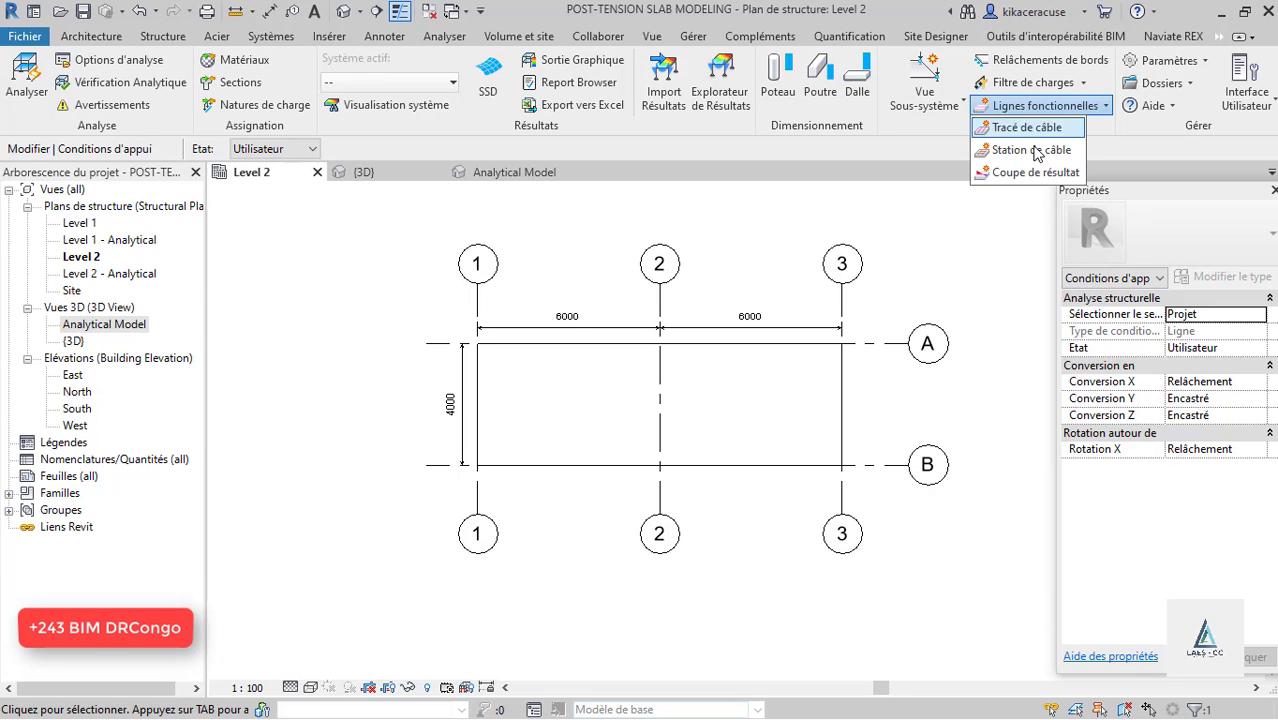
pyautogui.click(1206, 61)
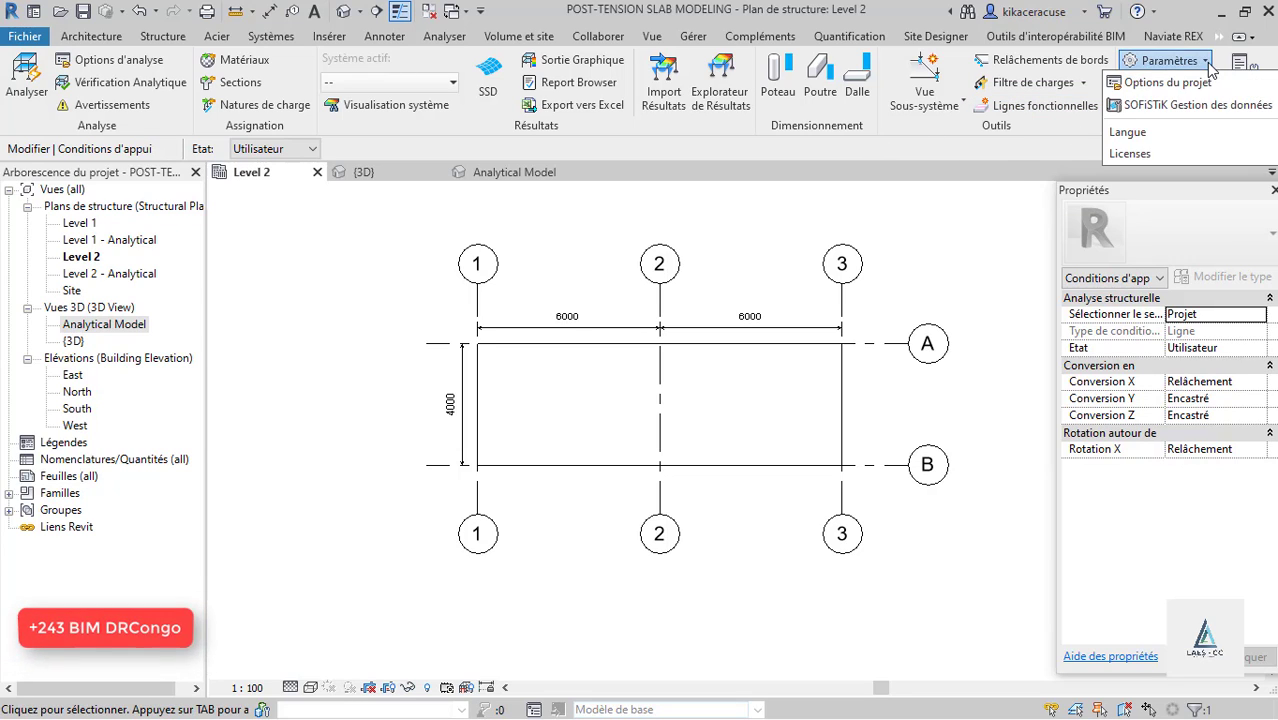
pyautogui.click(1170, 105)
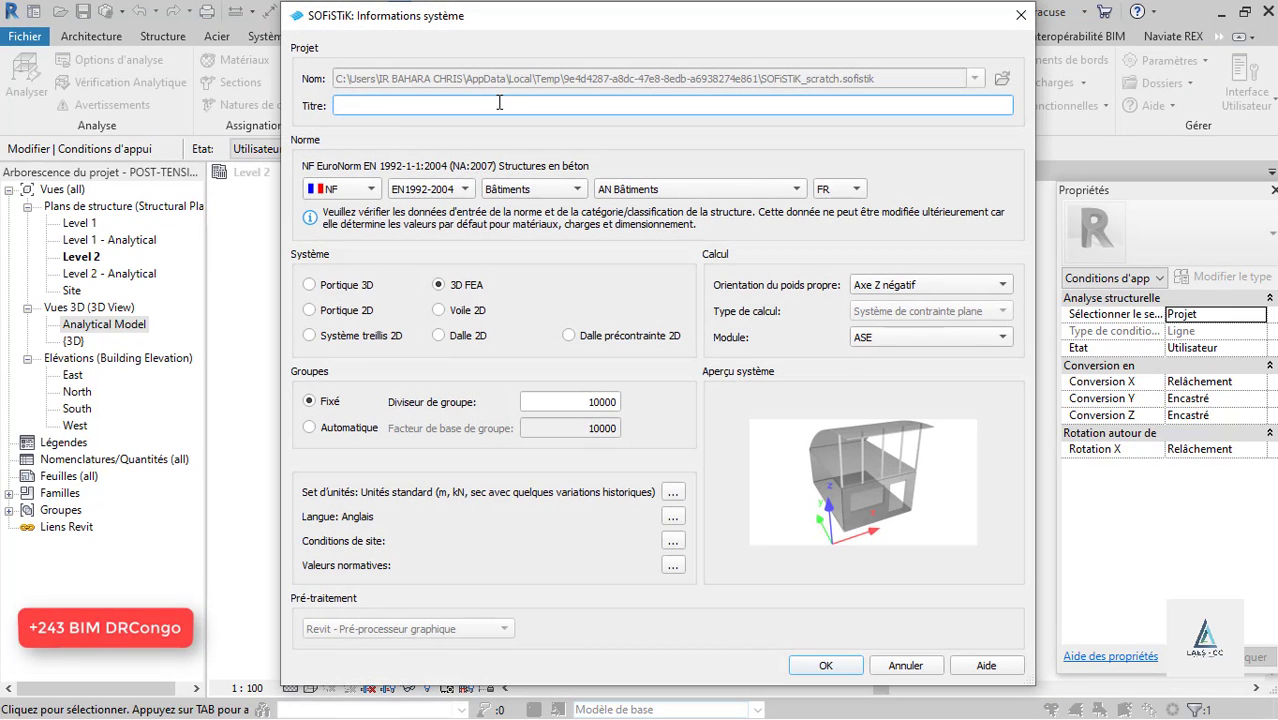
# Title the SOFiSTiK project POST TENSION SLAB DESIGN and set its system type to Dalle précontrainte 2D.
pyautogui.write('POST TENSION')
pyautogui.write(' SLABS')
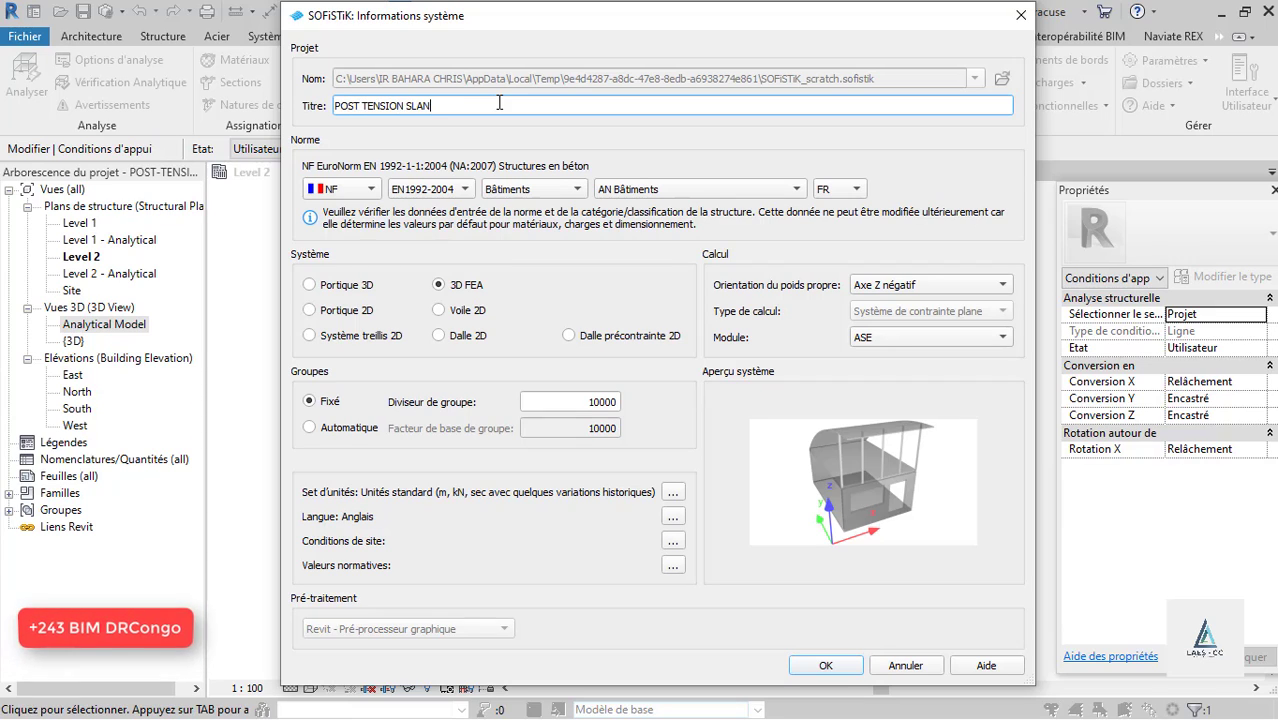
pyautogui.press('BackSpace')
pyautogui.press('BackSpace')
pyautogui.press('BackSpace')
pyautogui.write('AB DESIGN')
pyautogui.click(439, 337)
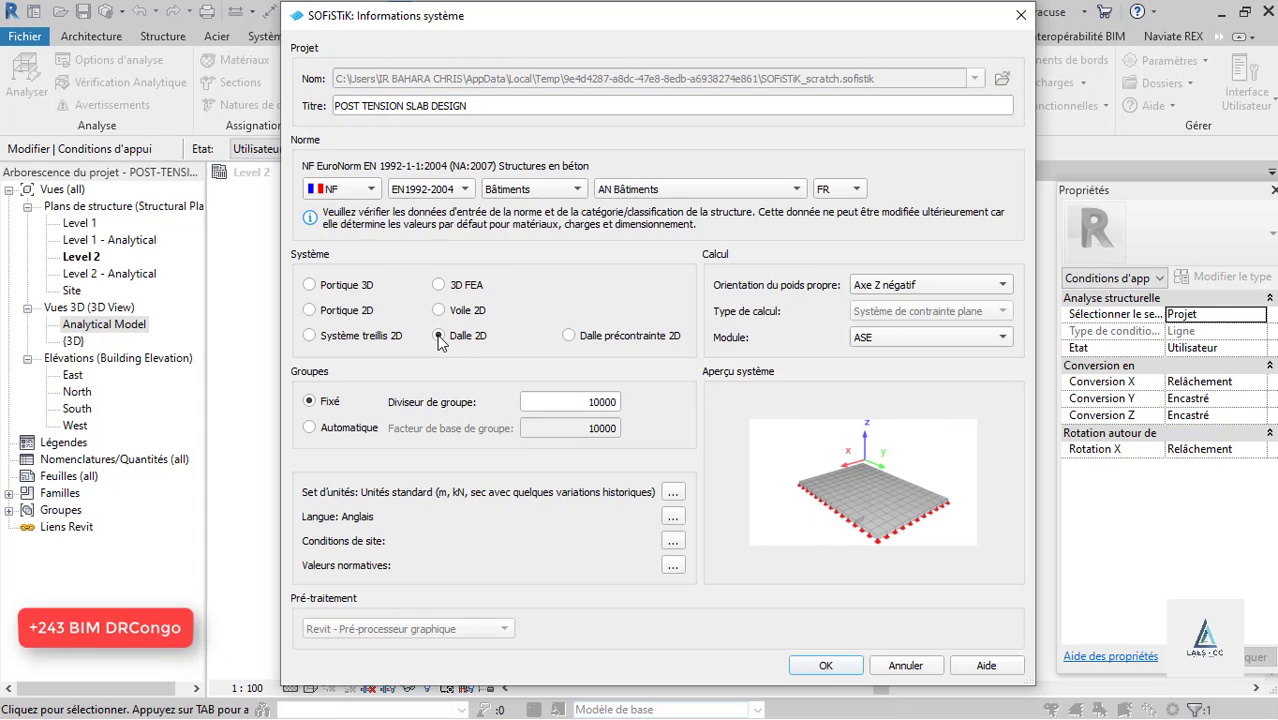
pyautogui.click(569, 336)
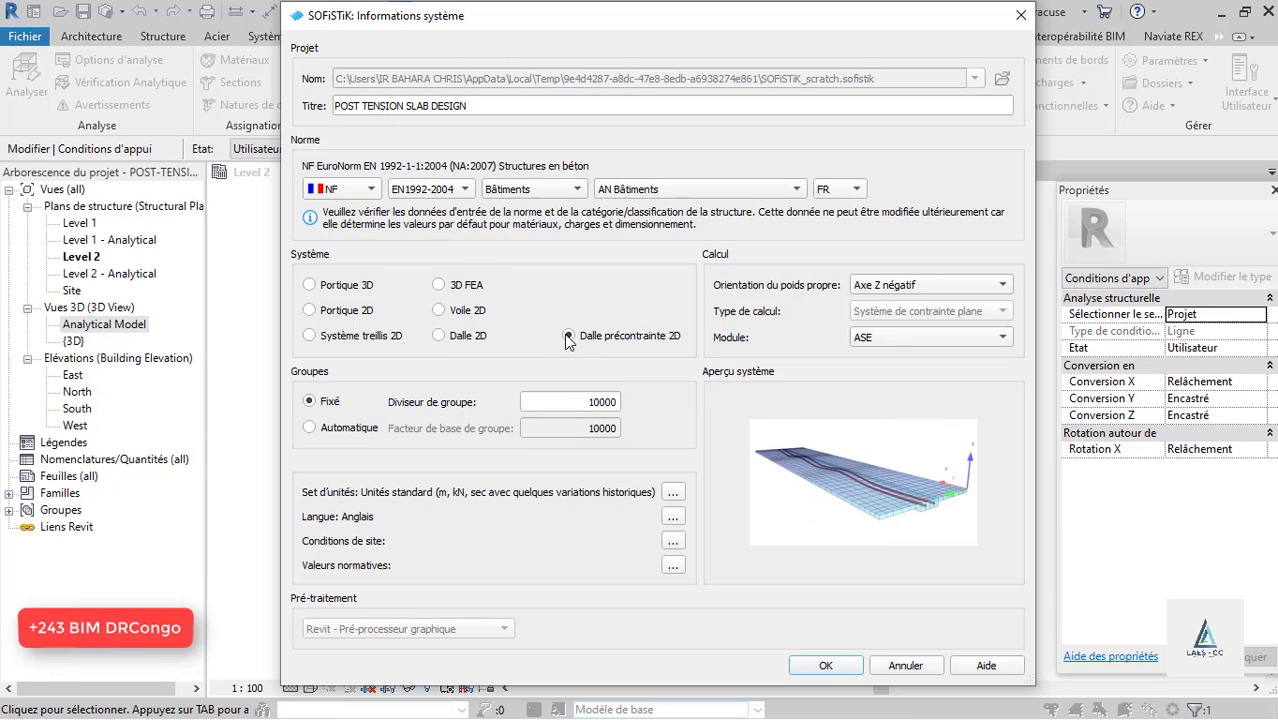
# Compare the Dalle 2D system preview, keep Dalle précontrainte 2D as the system type and accept the system information.
pyautogui.click(440, 336)
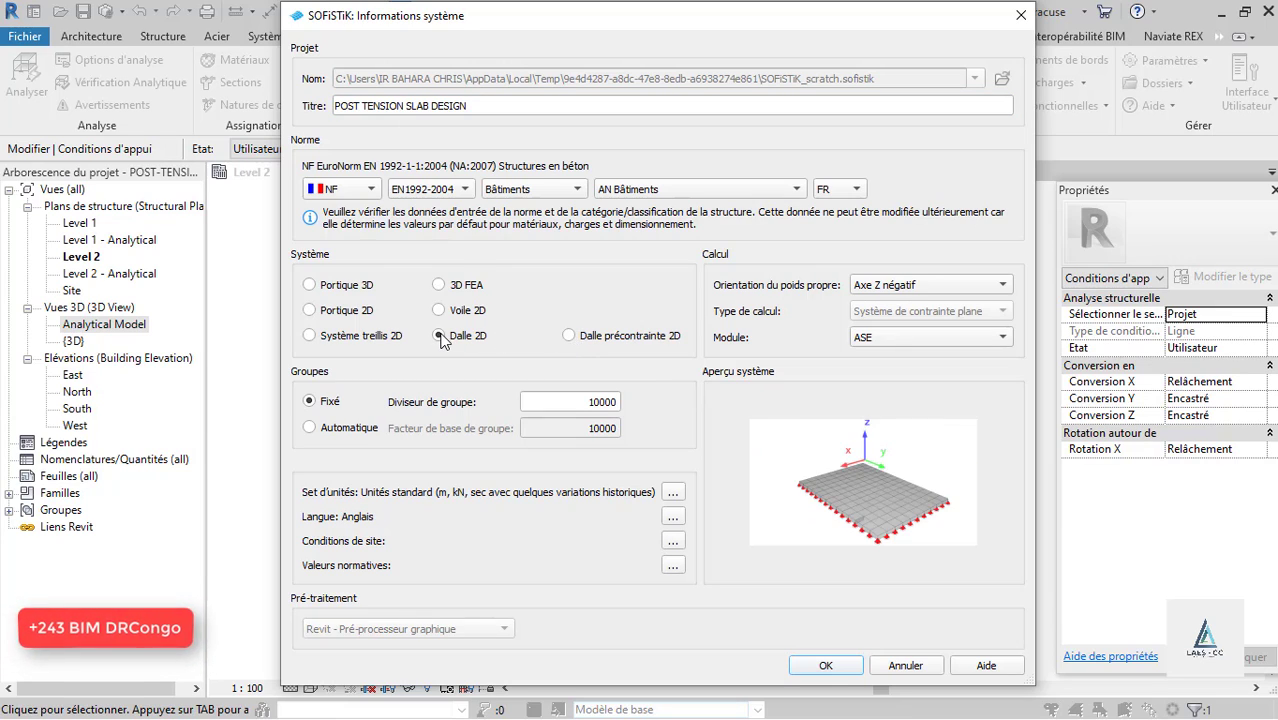
pyautogui.click(569, 336)
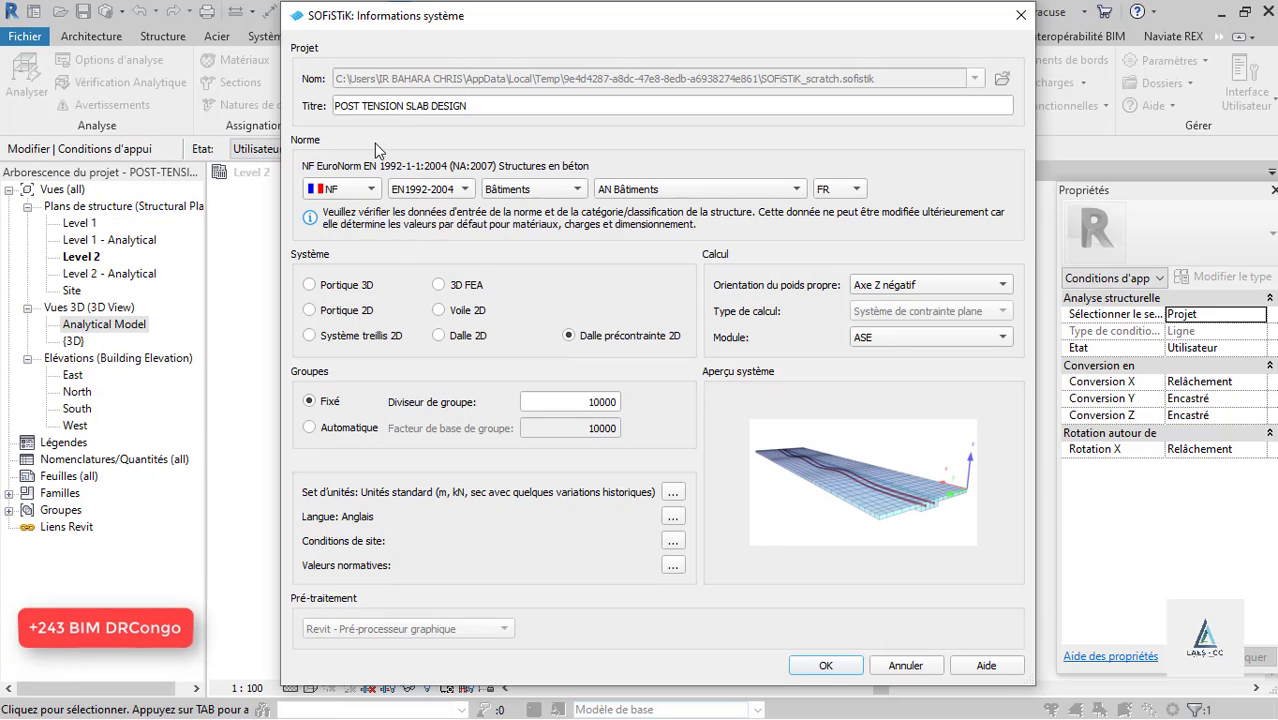
pyautogui.click(826, 666)
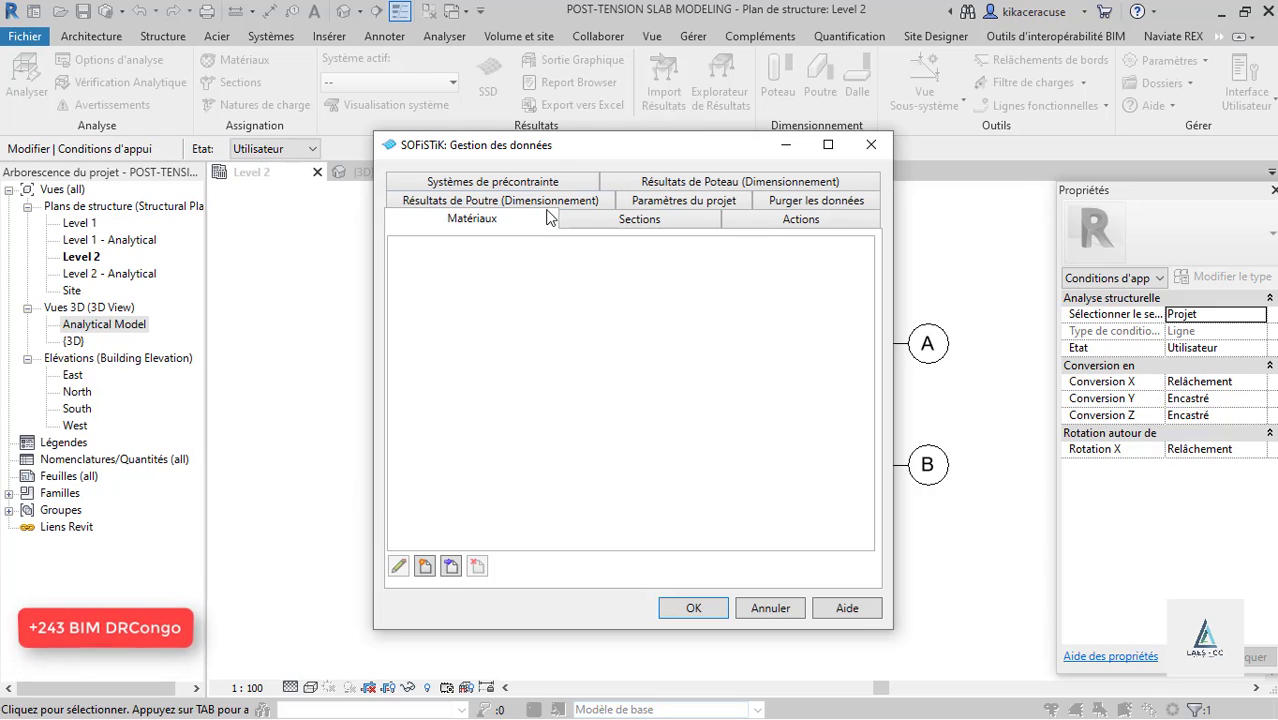
# Add a standard concrete material of EN 1992 class 25 (C 25/30) to the project's materials.
pyautogui.click(424, 566)
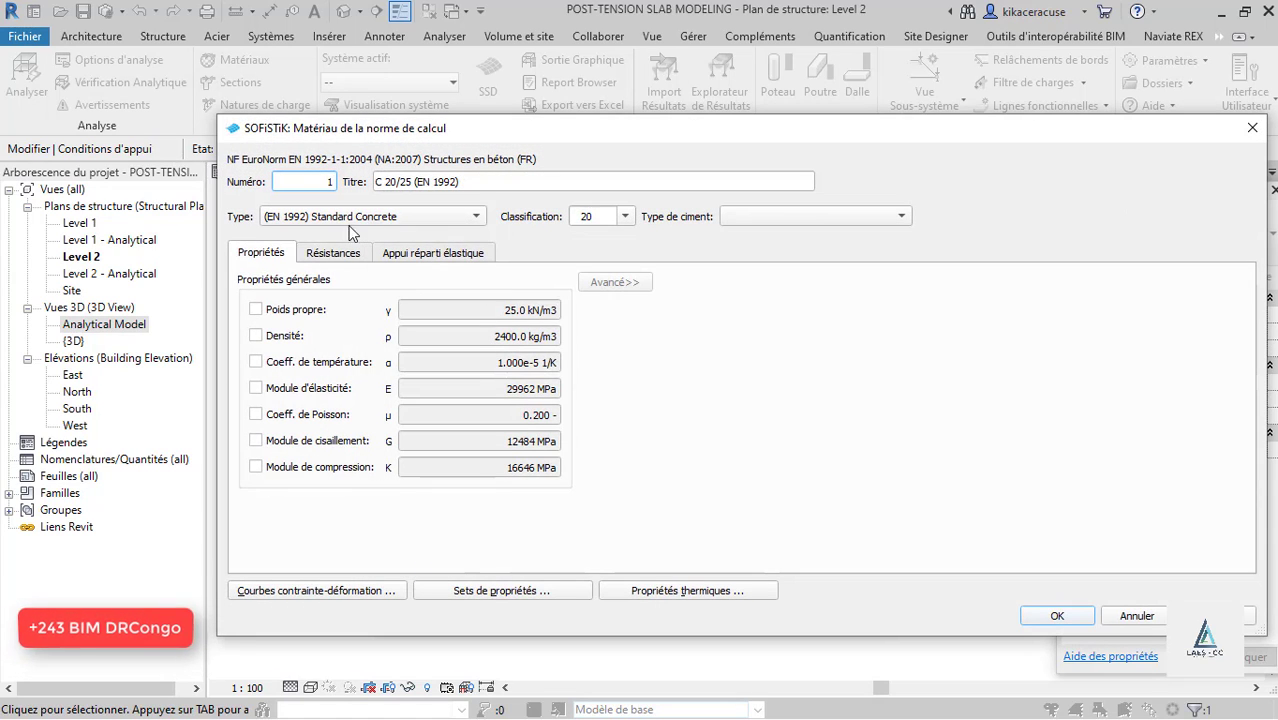
pyautogui.click(624, 216)
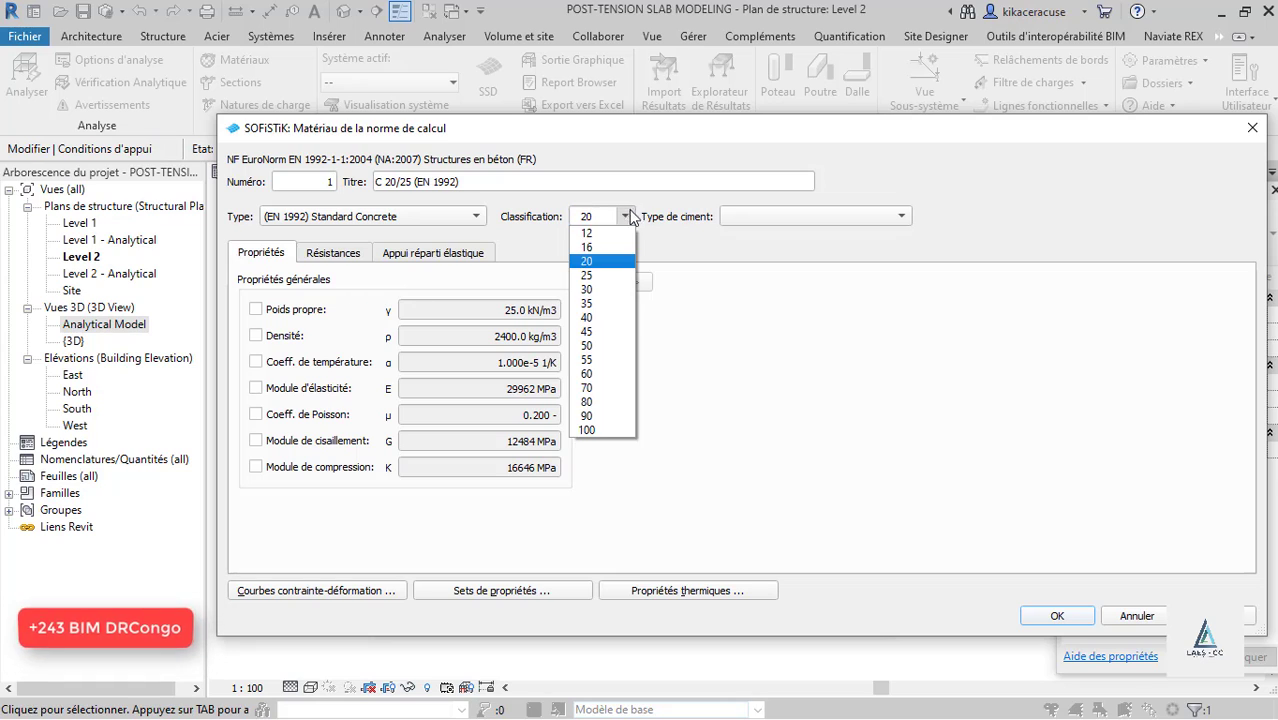
pyautogui.click(605, 275)
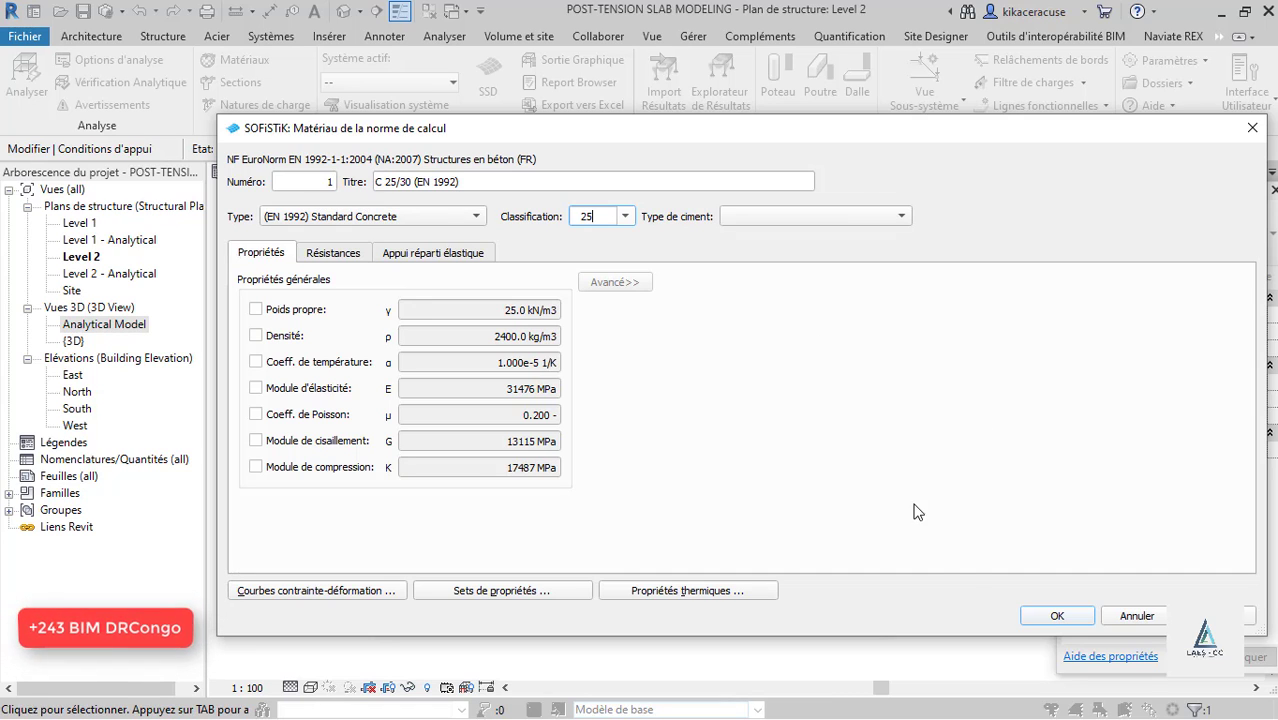
pyautogui.click(1039, 610)
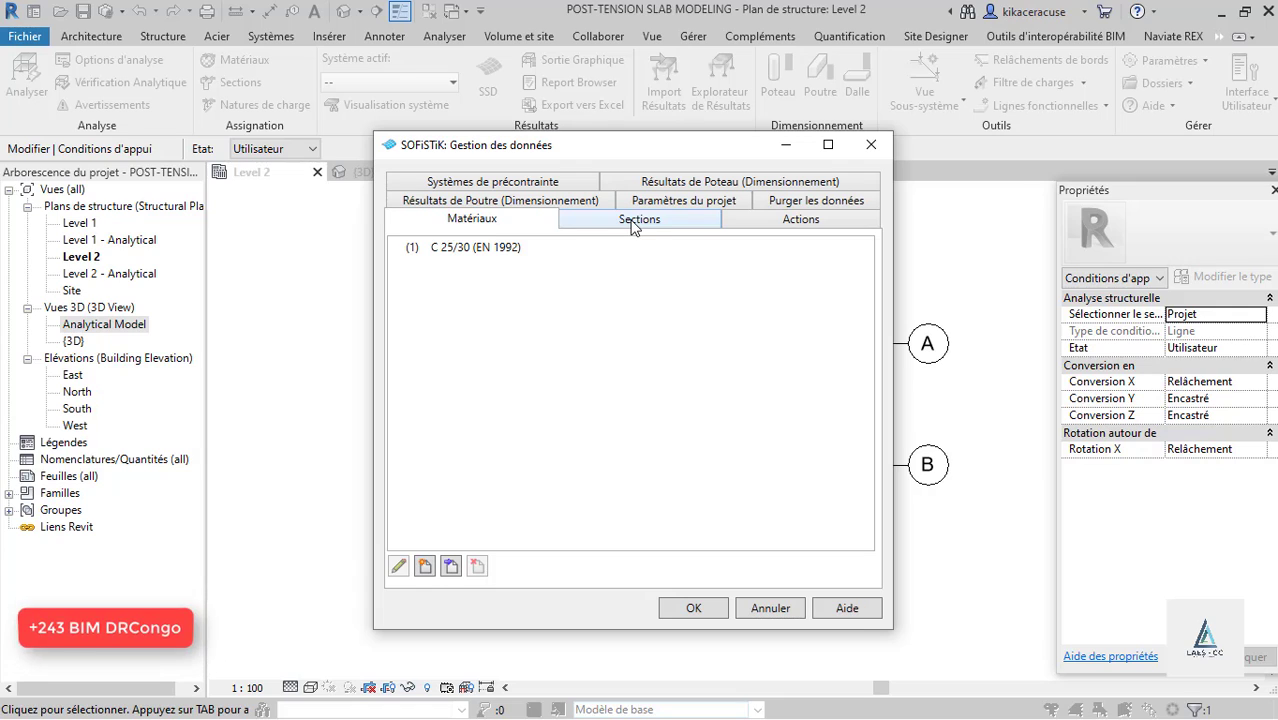
# Create a new prestressing system in the data management and name it PRESTRESS TENDON MATERIAL.
pyautogui.click(490, 206)
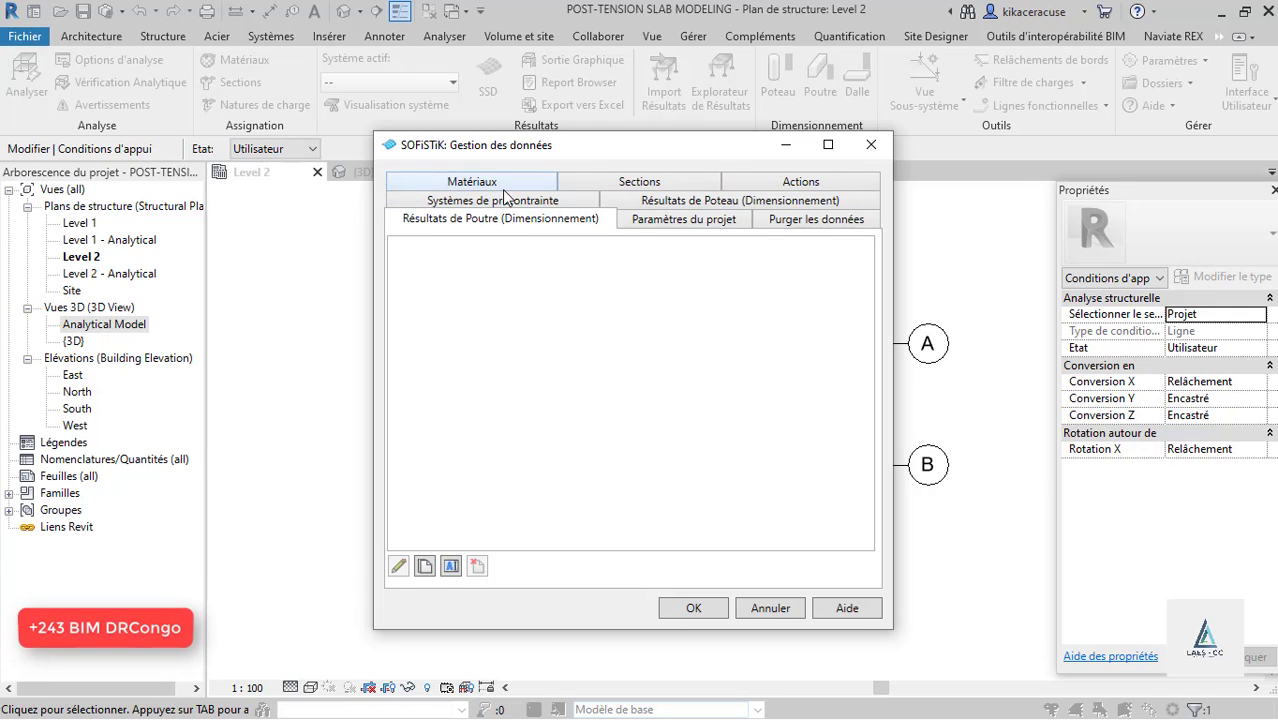
pyautogui.click(479, 204)
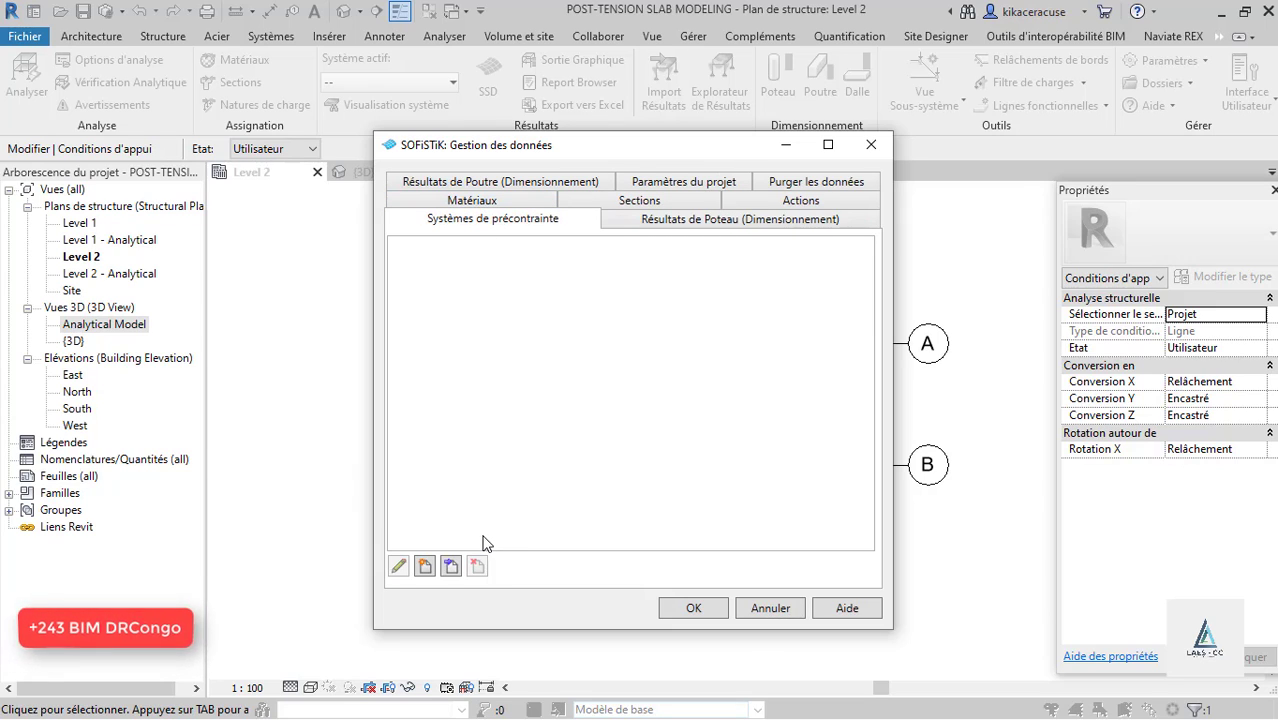
pyautogui.click(425, 566)
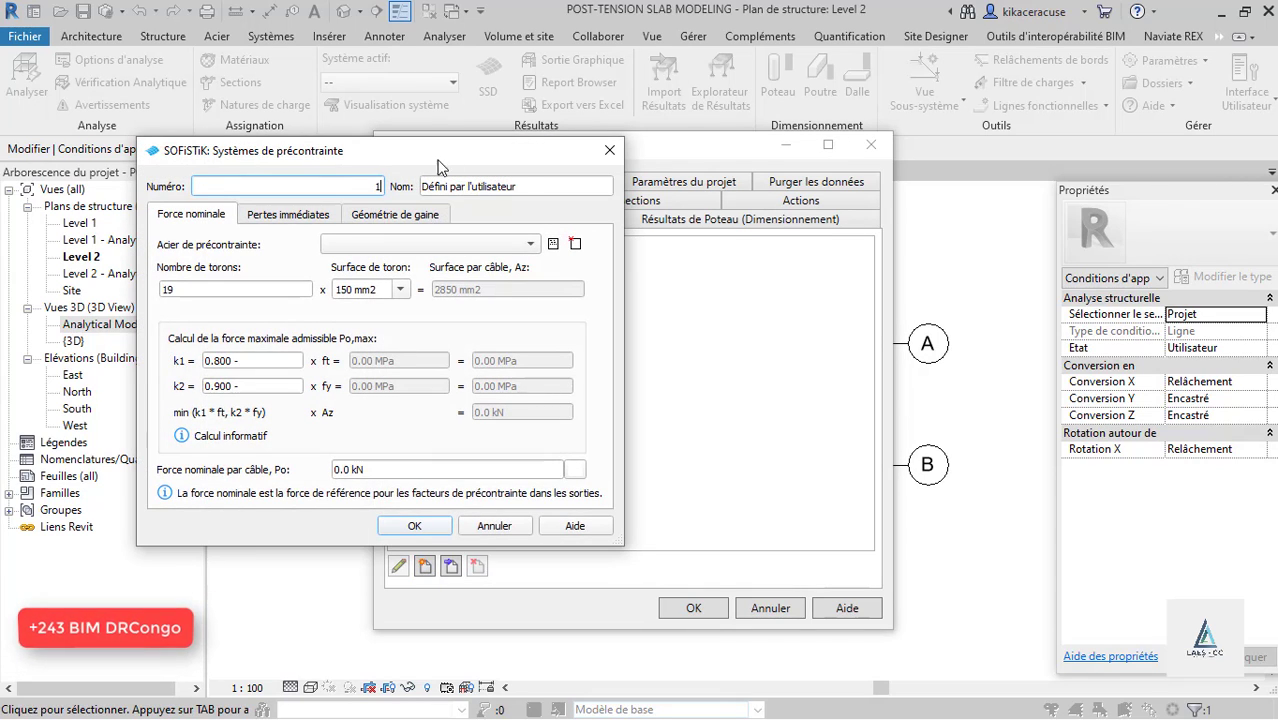
pyautogui.click(522, 187)
pyautogui.hotkey('shift', 'Home')
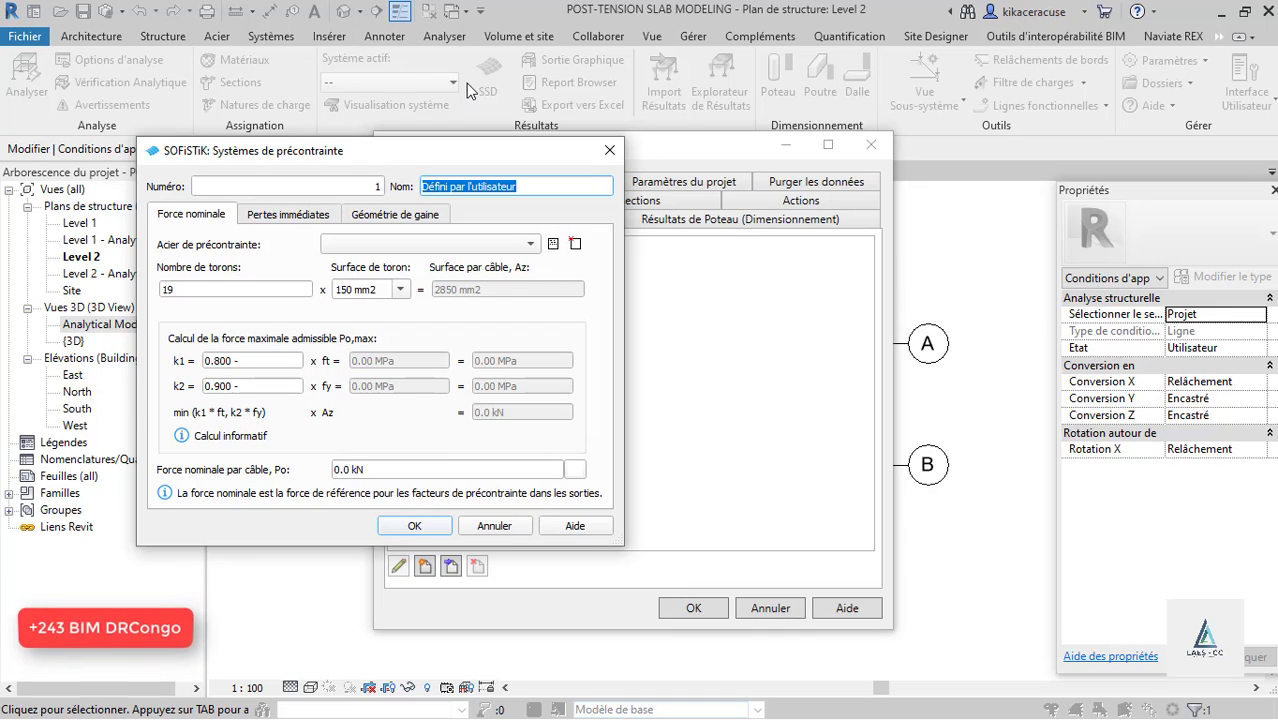
pyautogui.write('PRECAST')
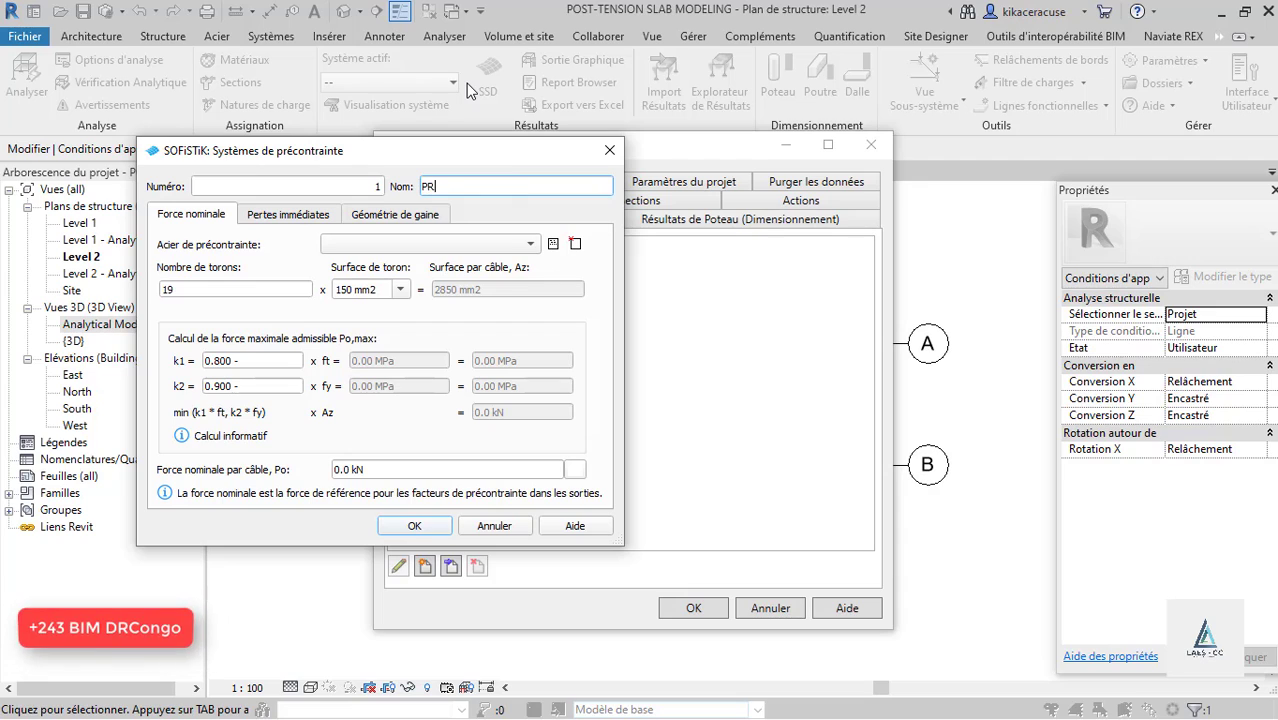
pyautogui.press('BackSpace')
pyautogui.press('BackSpace')
pyautogui.press('BackSpace')
pyautogui.press('BackSpace')
pyautogui.write('STRESS TENDON MATERIAL')
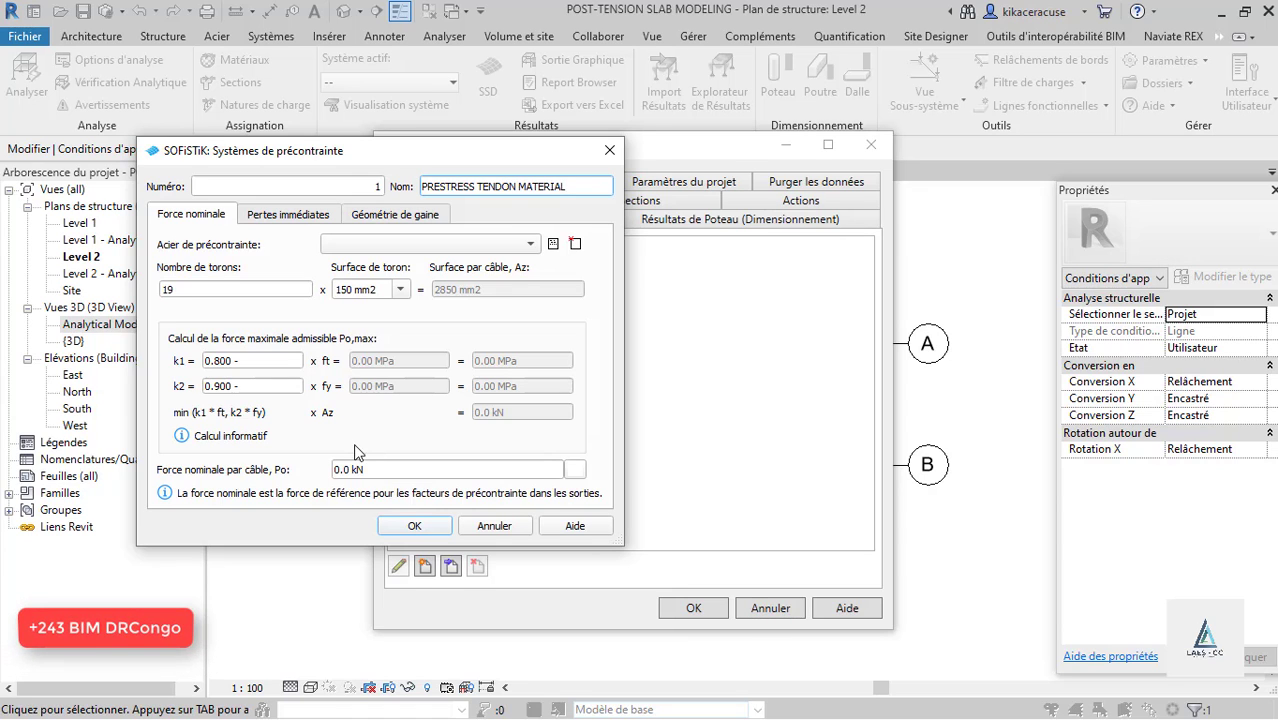
# Switch to Paint to look at the PRECONTRAINTE SYSTEME sketches and return to Revit's prestressing system settings.
pyautogui.click(487, 650)
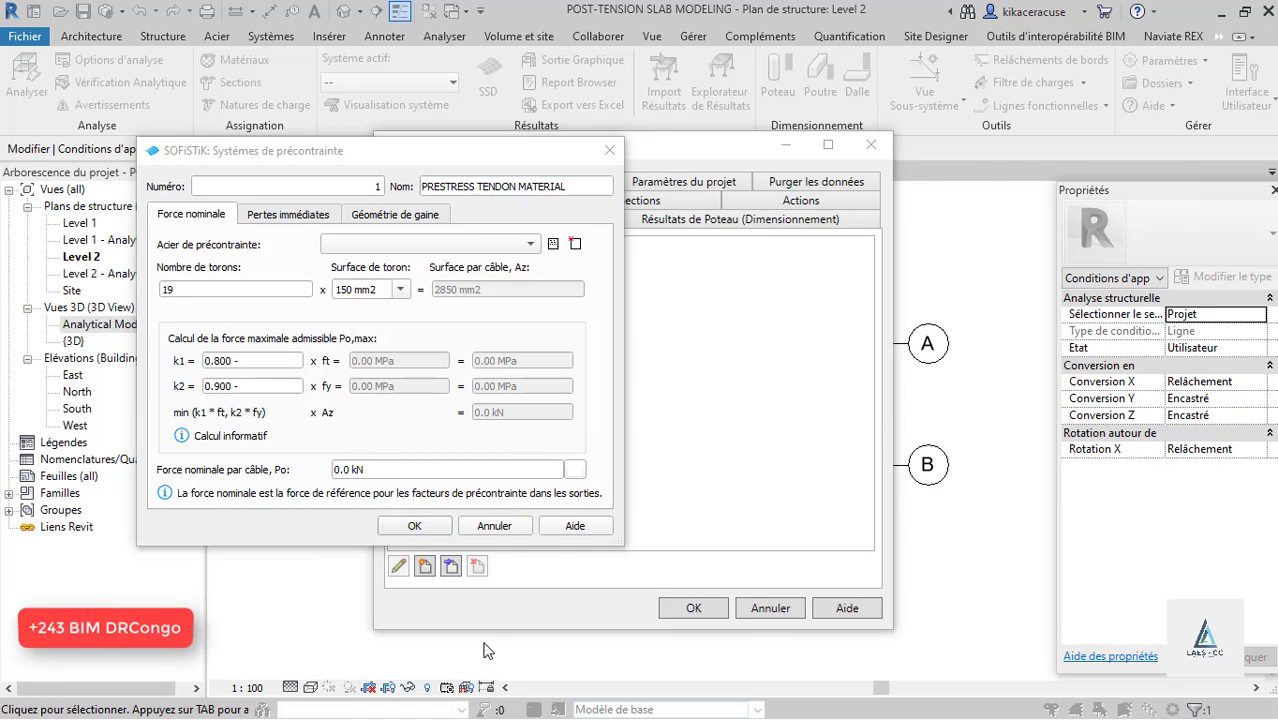
pyautogui.hotkey('alt', 'Tab')
pyautogui.hotkey('alt', 'Tab')
pyautogui.hotkey('alt', 'Tab')
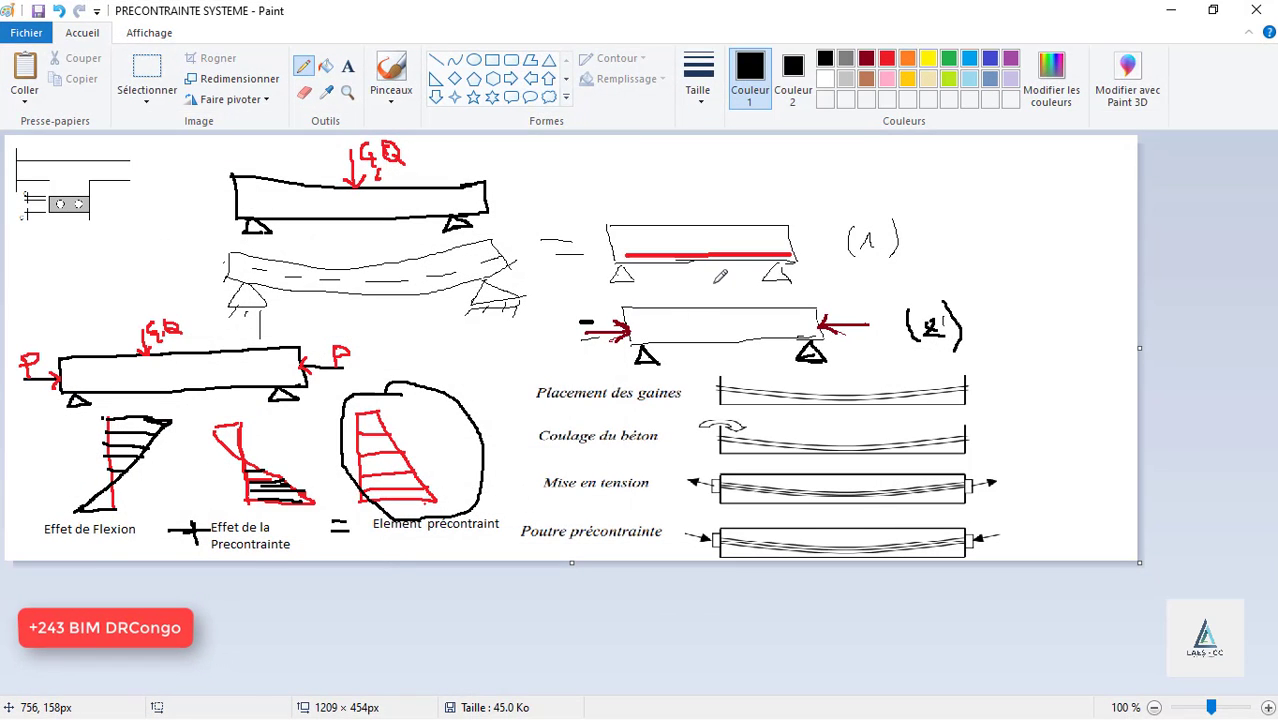
pyautogui.hotkey('alt', 'Tab')
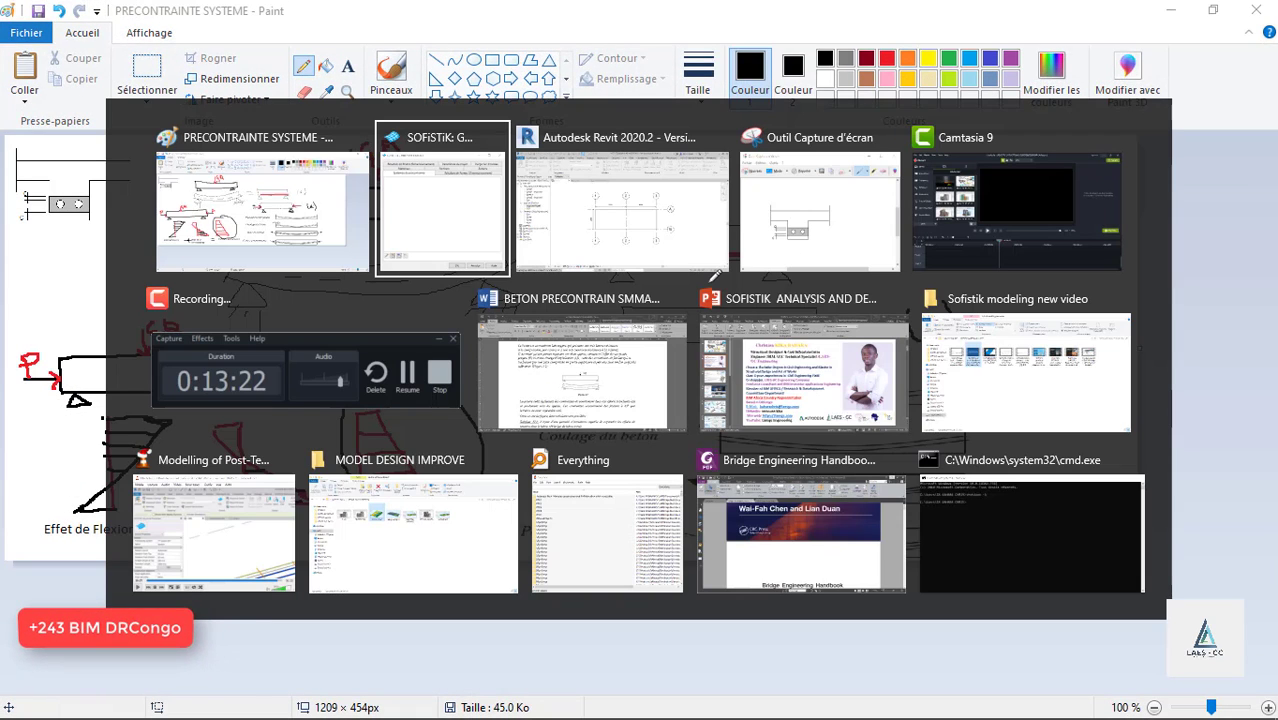
pyautogui.hotkey('alt', 'Tab')
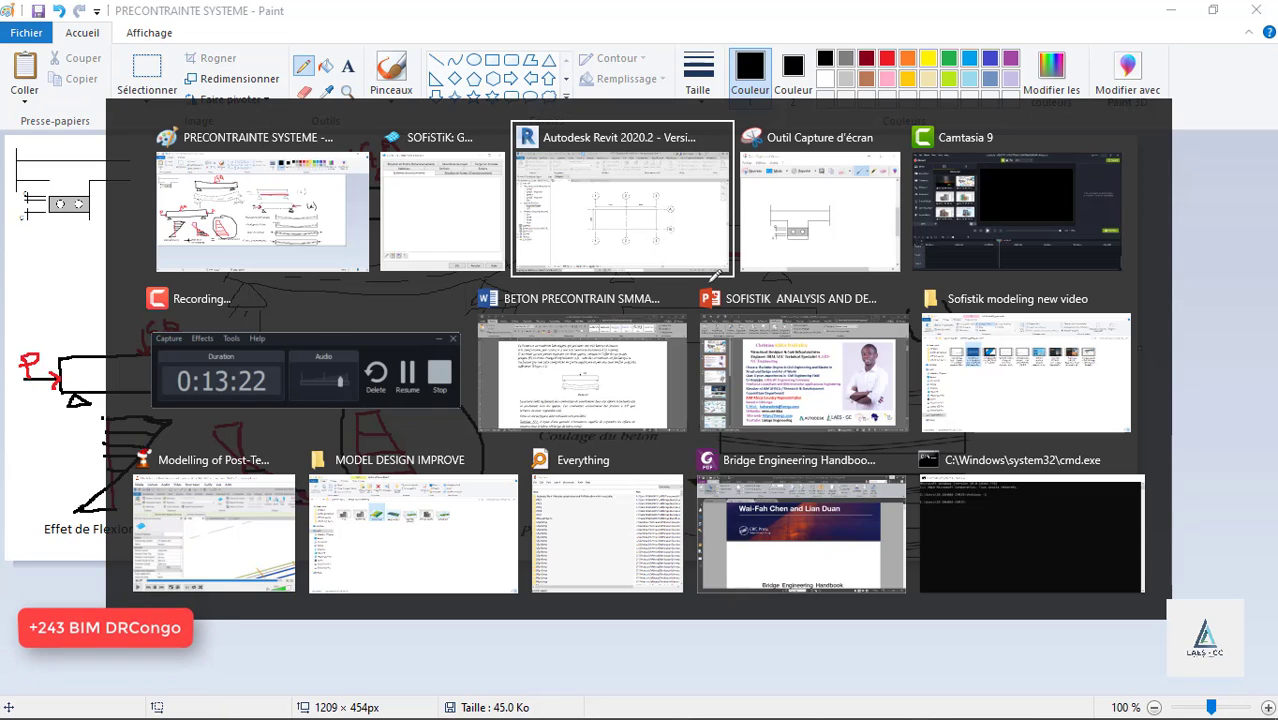
pyautogui.click(585, 207)
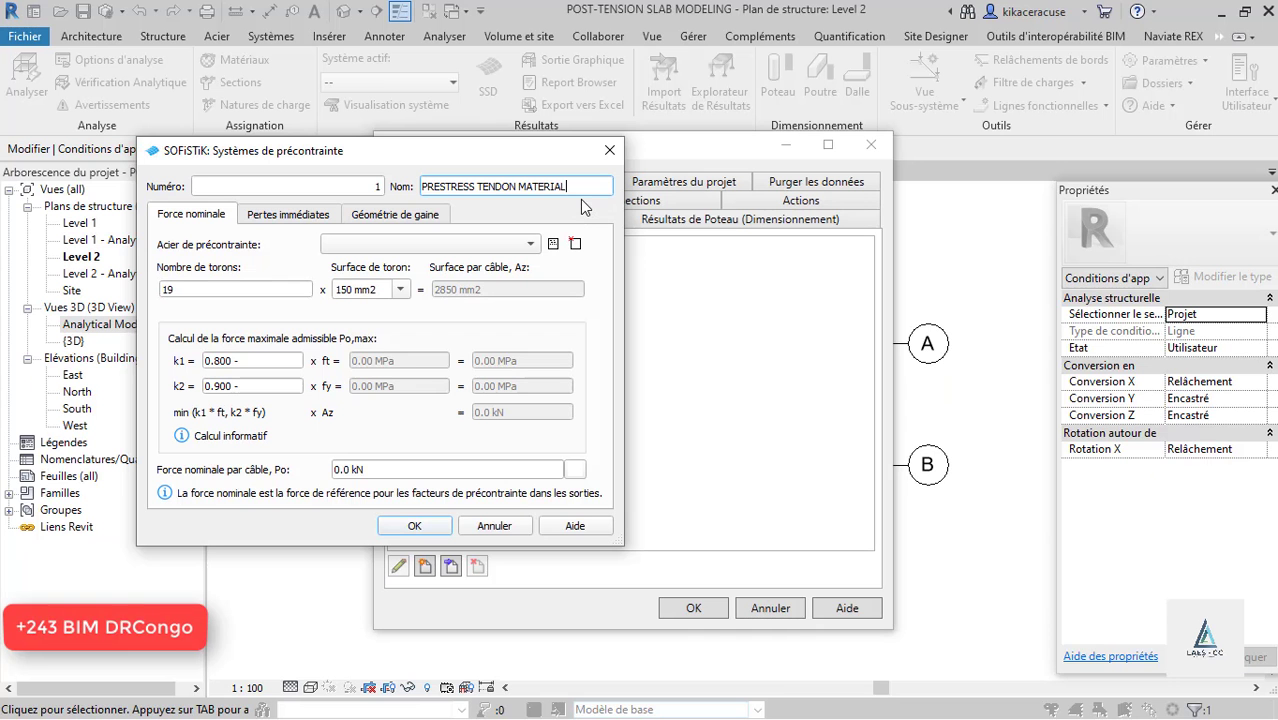
# Set the prestressing system's strand area to 100 mm2 and its number of strands to 6.
pyautogui.click(400, 290)
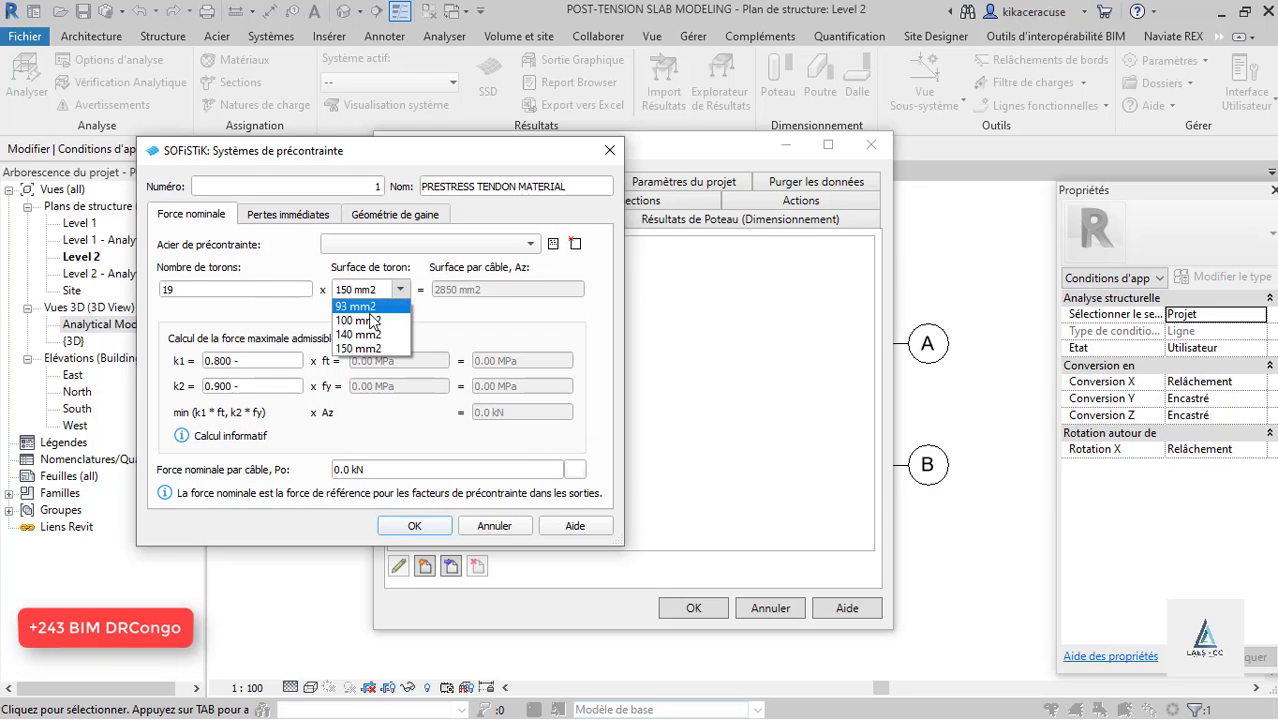
pyautogui.click(370, 320)
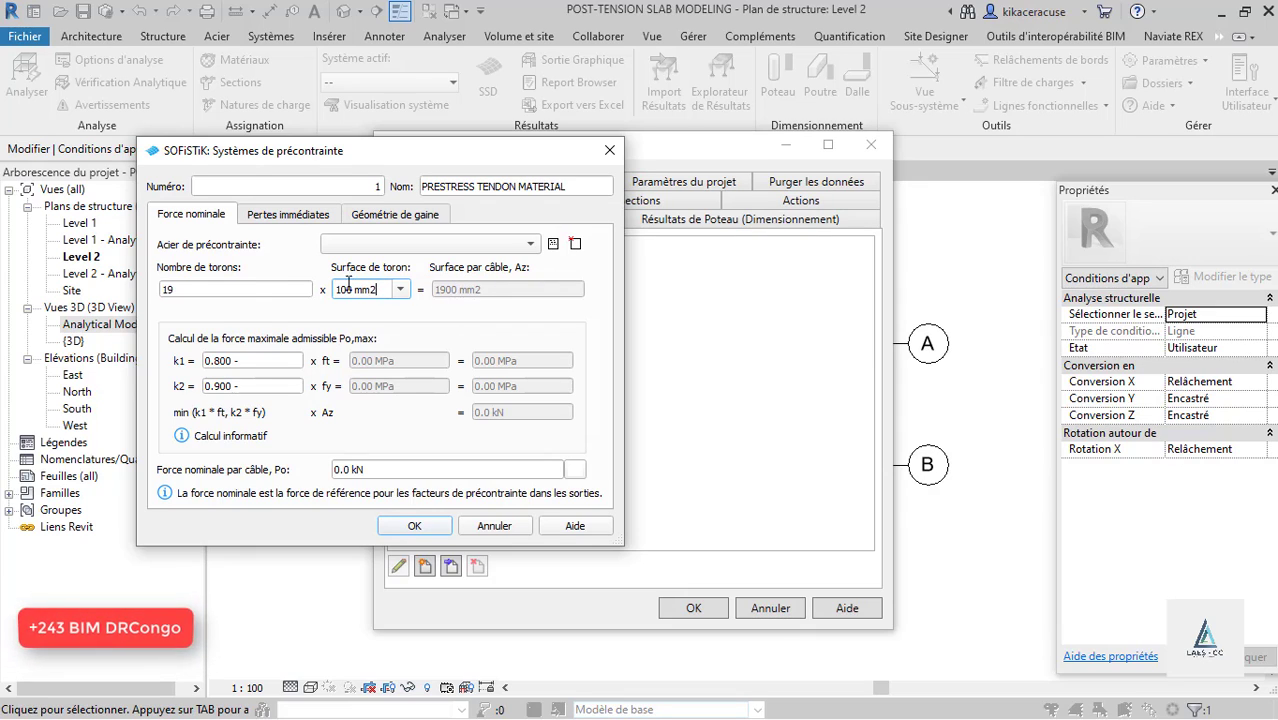
pyautogui.doubleClick(192, 289)
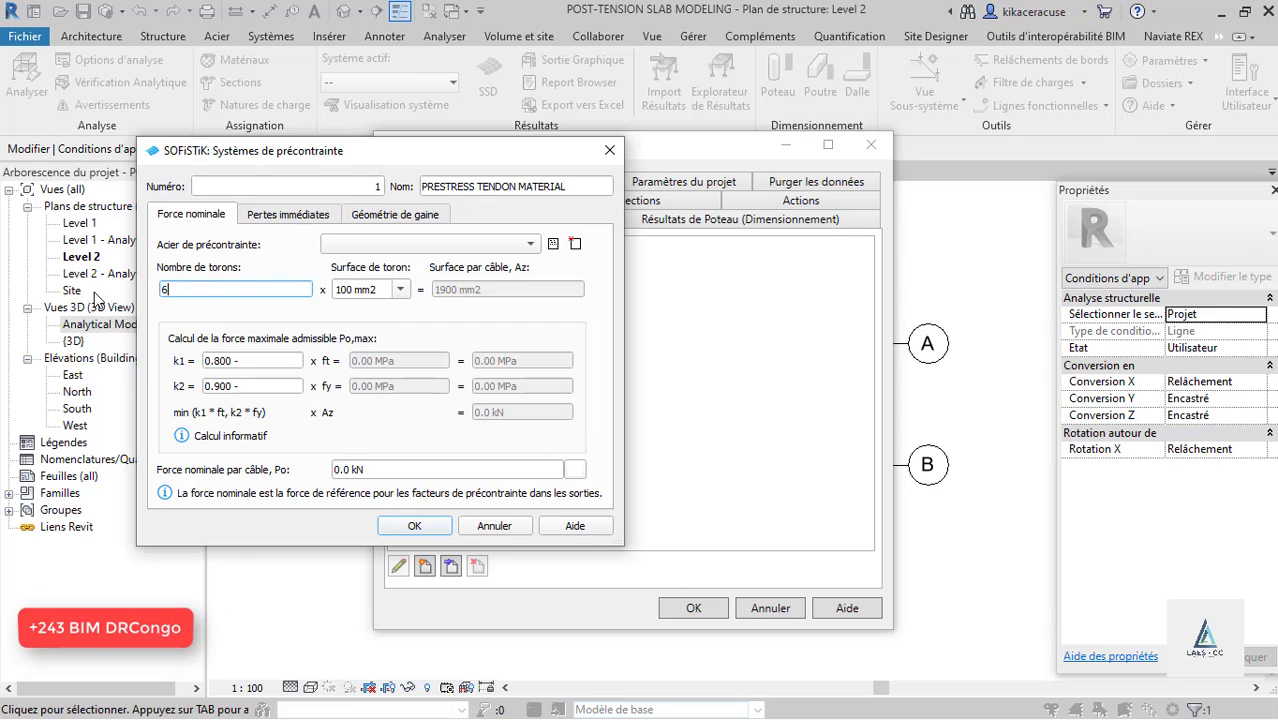
pyautogui.write('6')
pyautogui.click(268, 386)
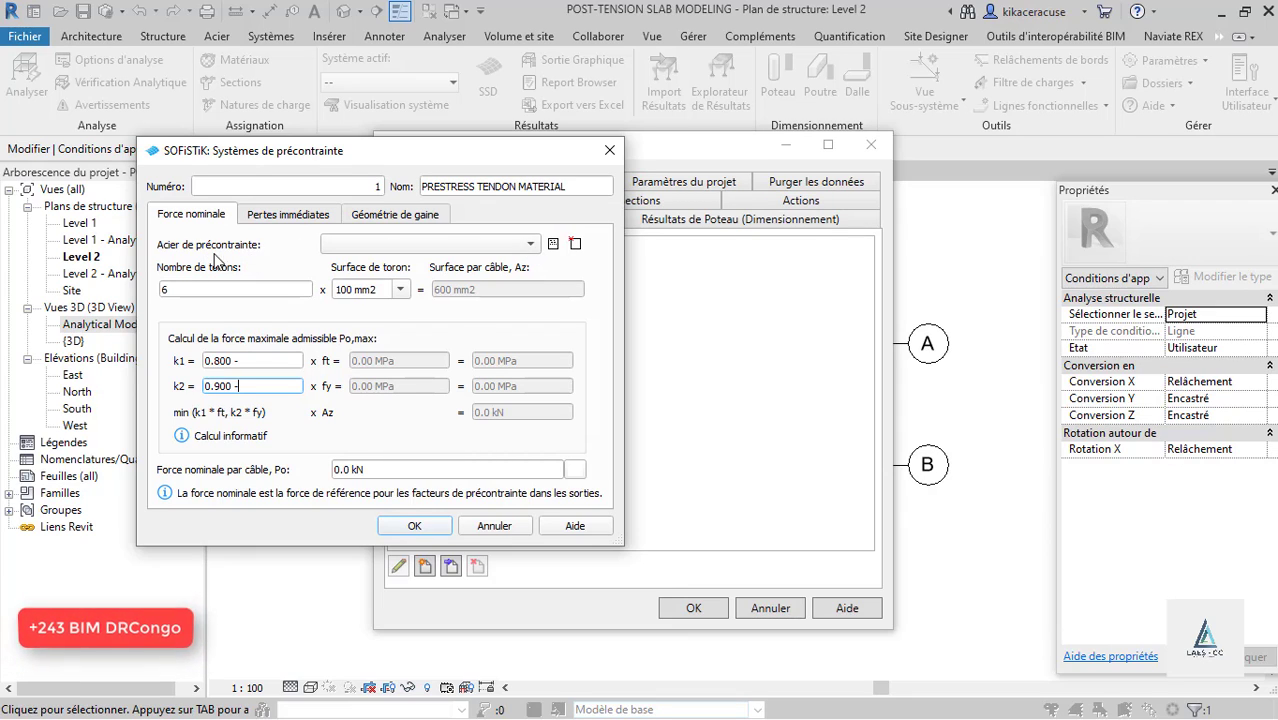
pyautogui.click(487, 250)
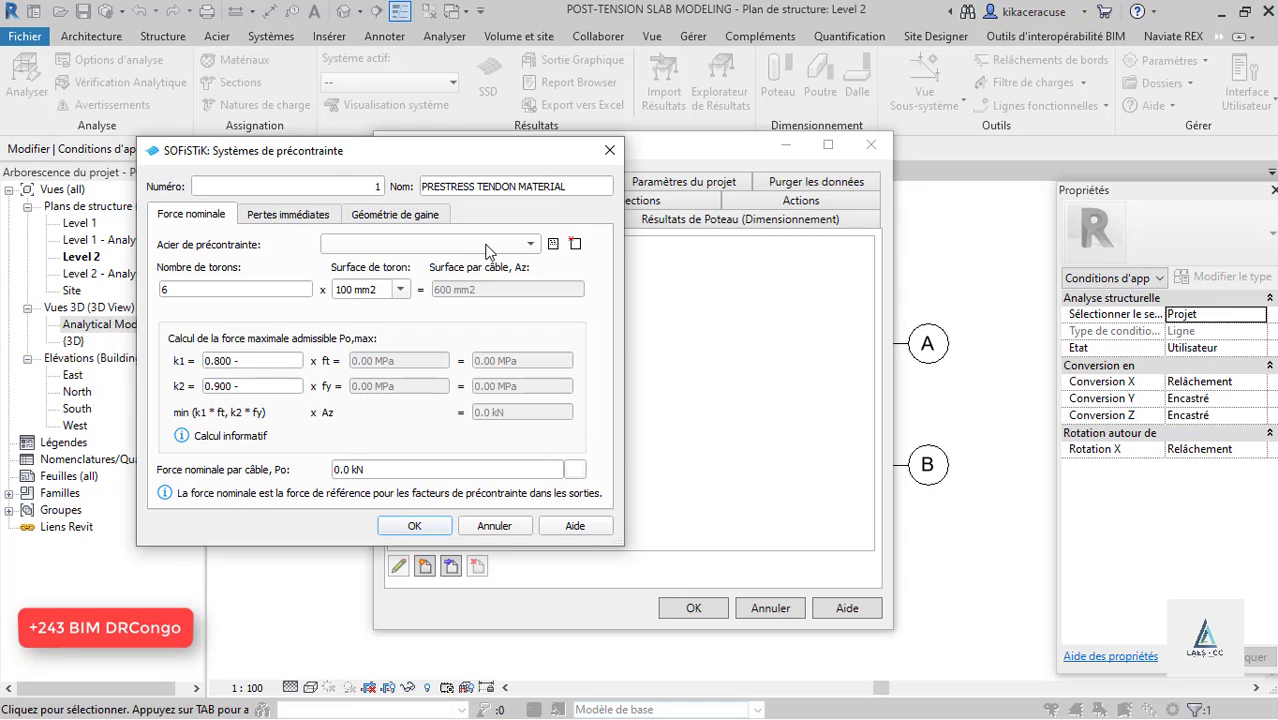
pyautogui.click(575, 245)
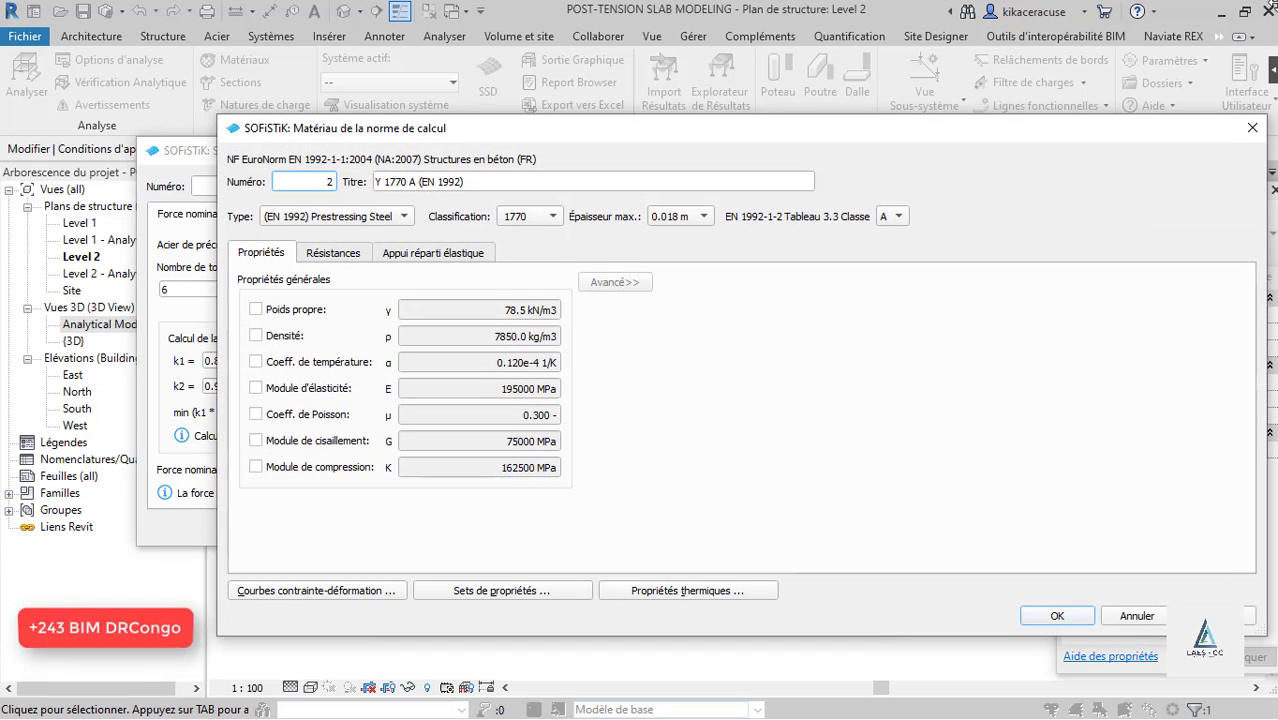
pyautogui.press('Escape')
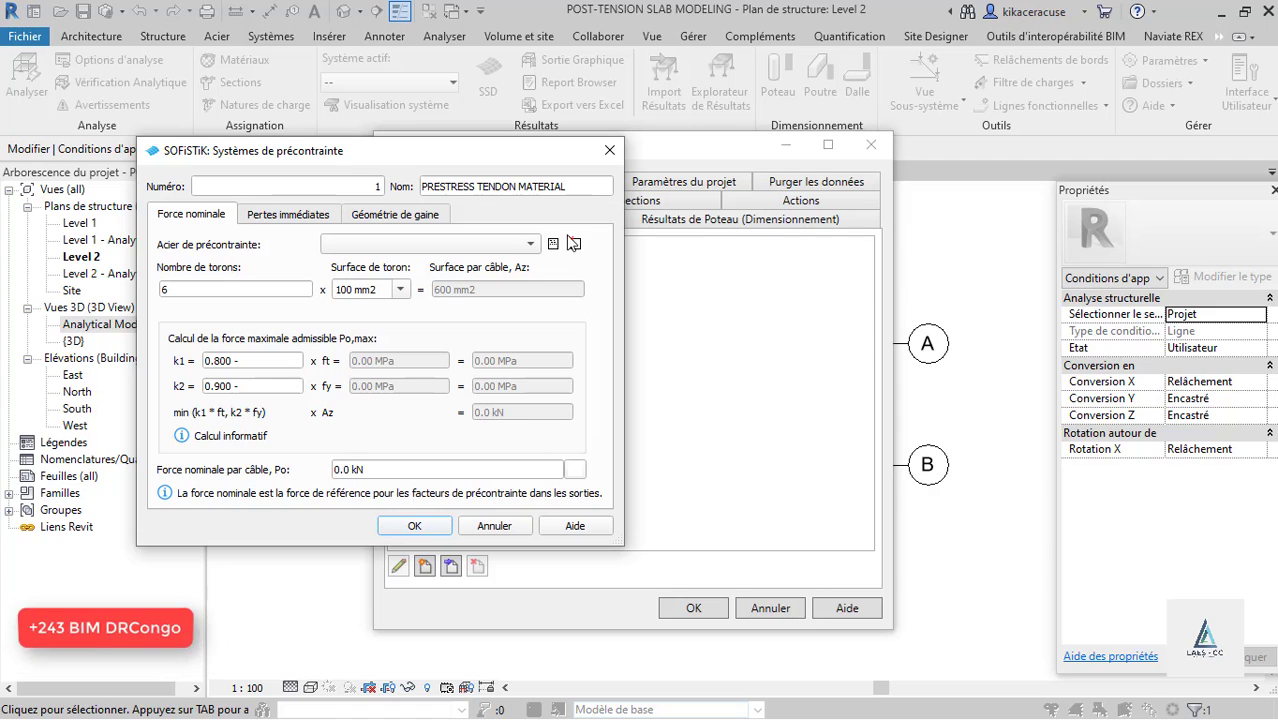
# Define a new EN 1992 prestressing steel for the tendons with classification 1450C and Tableau 3.3 class A.
pyautogui.click(575, 244)
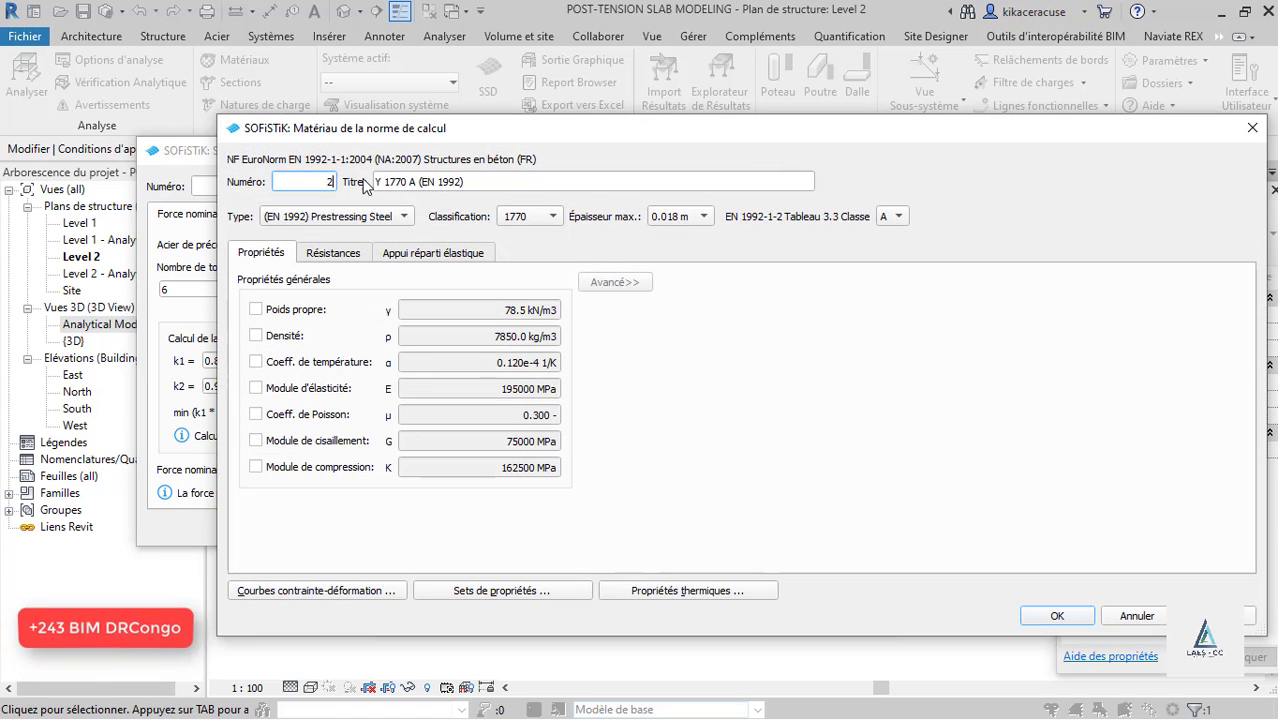
pyautogui.click(549, 217)
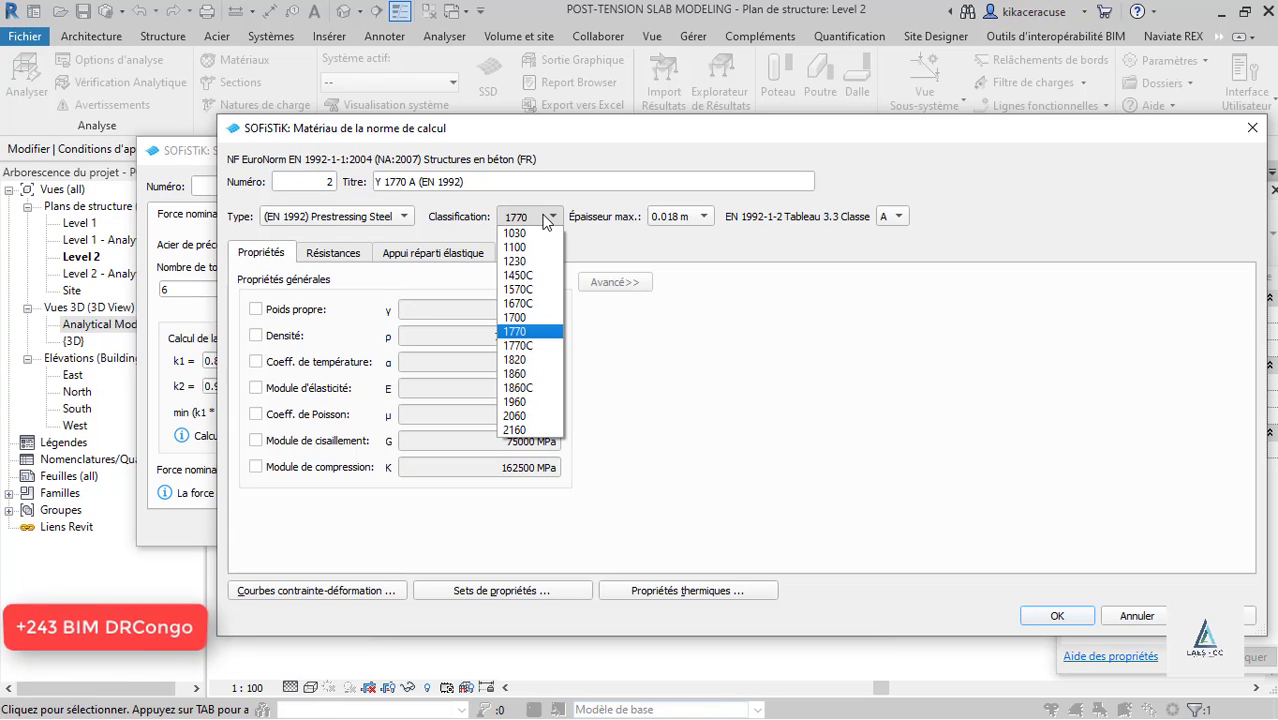
pyautogui.click(520, 275)
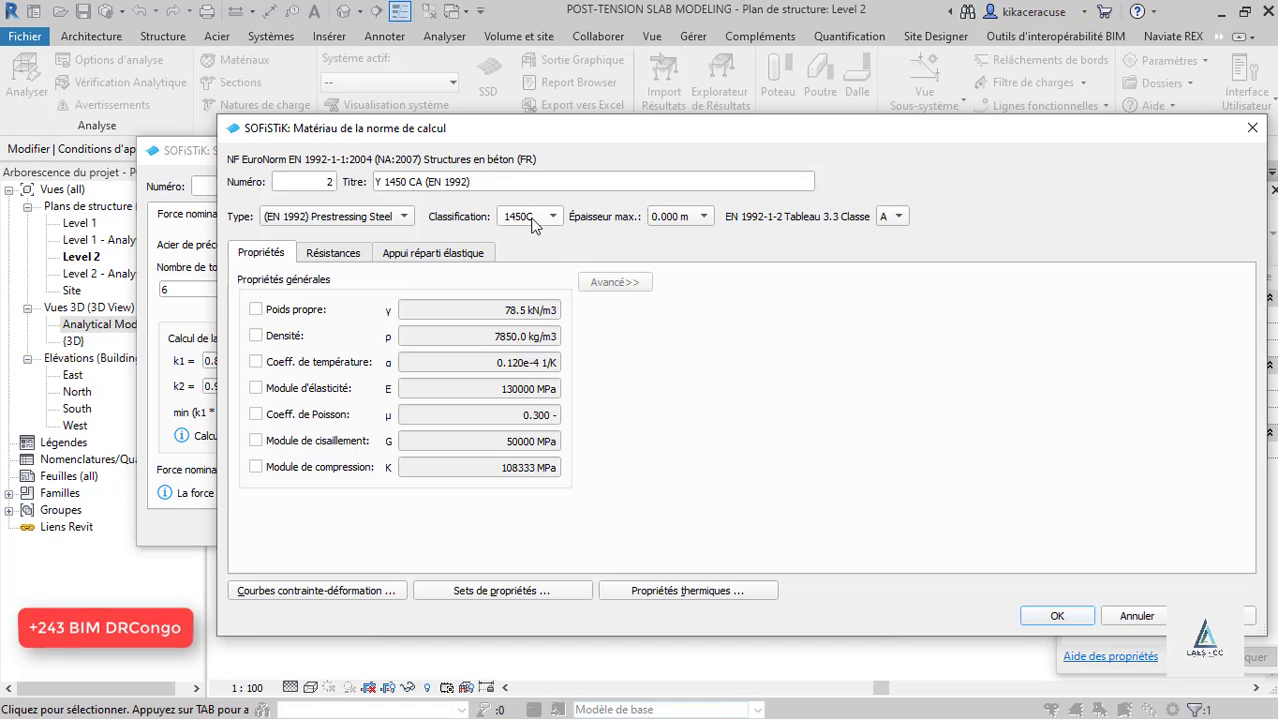
pyautogui.click(400, 217)
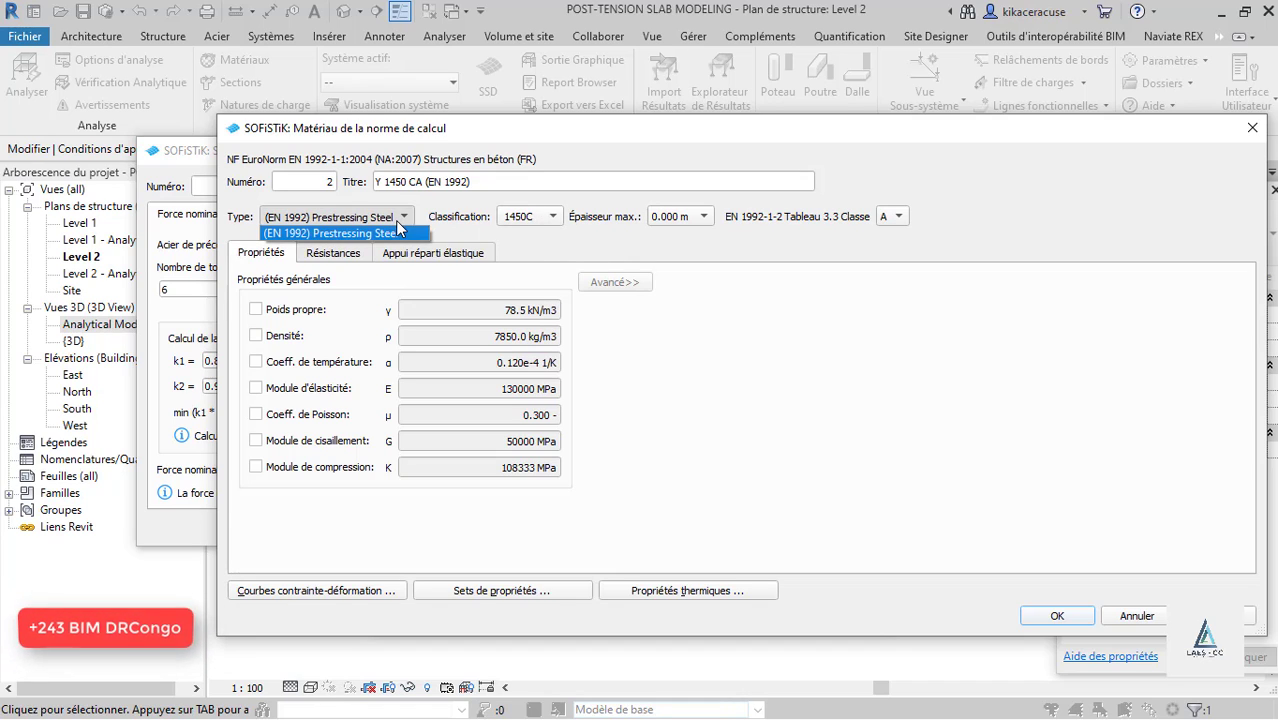
pyautogui.click(699, 289)
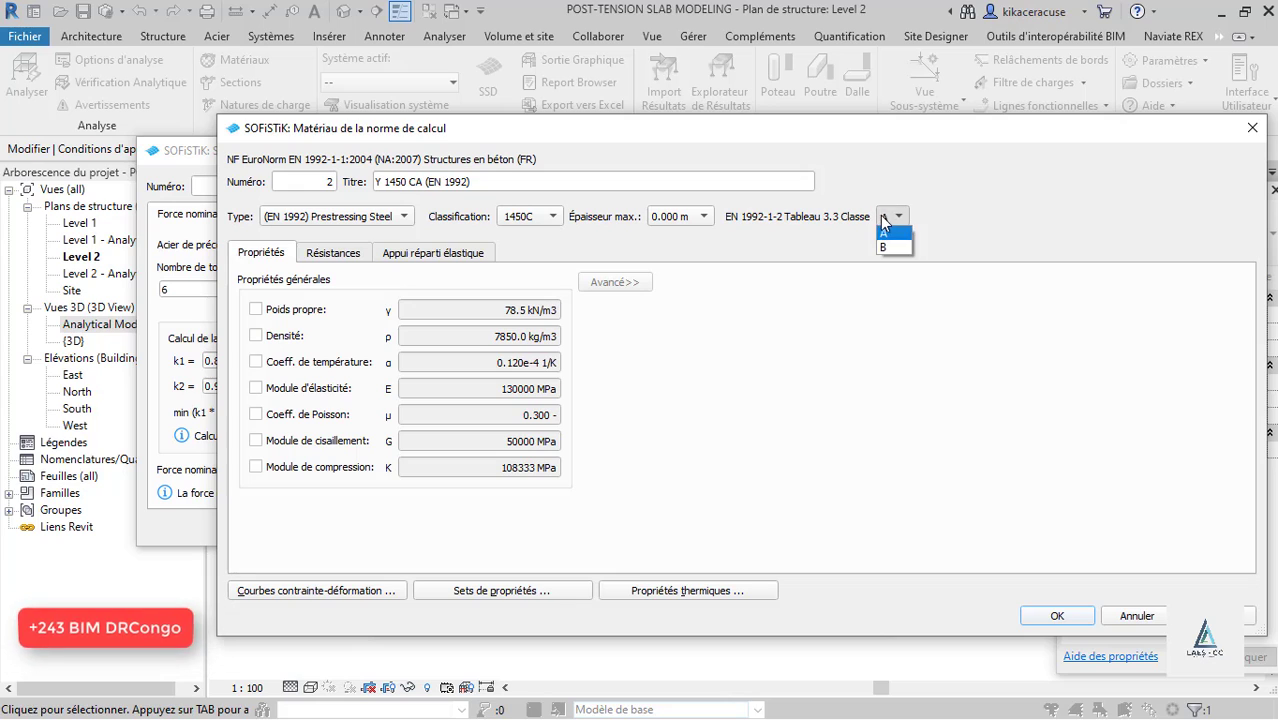
pyautogui.click(883, 233)
# Review the prestressing steel's strength values and elastic support options, and return to its general properties.
pyautogui.click(343, 256)
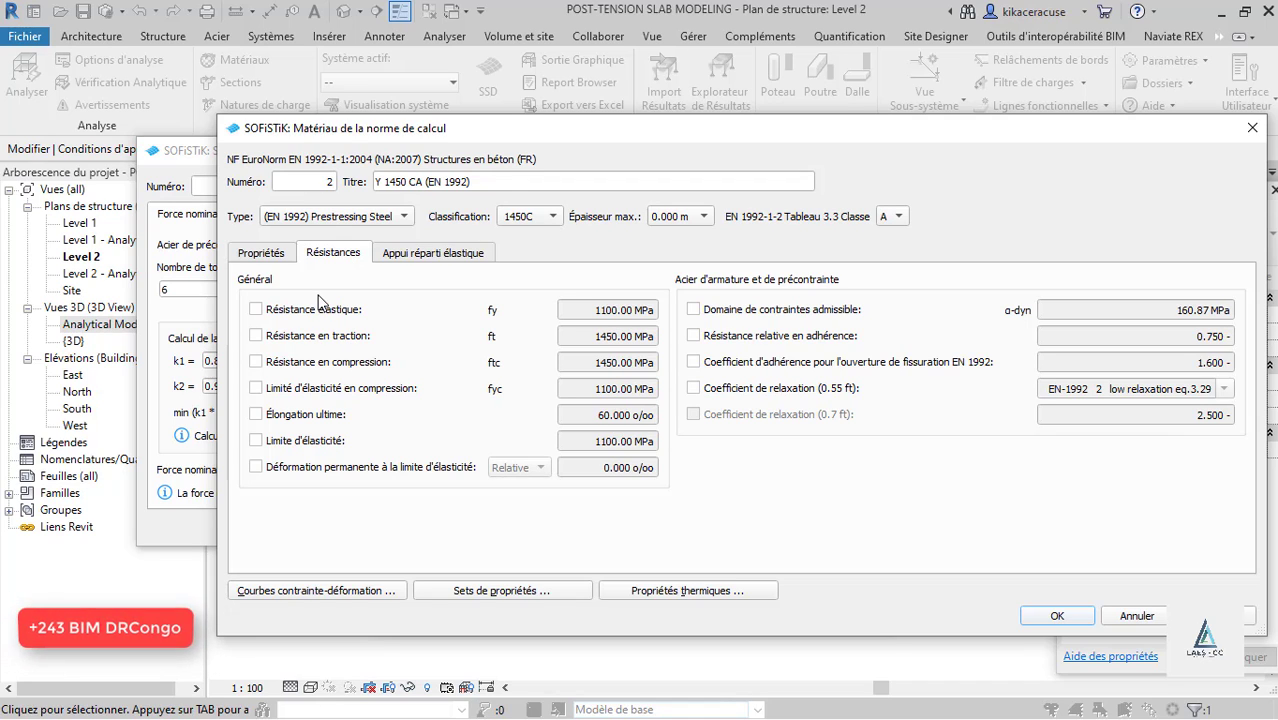
pyautogui.click(432, 256)
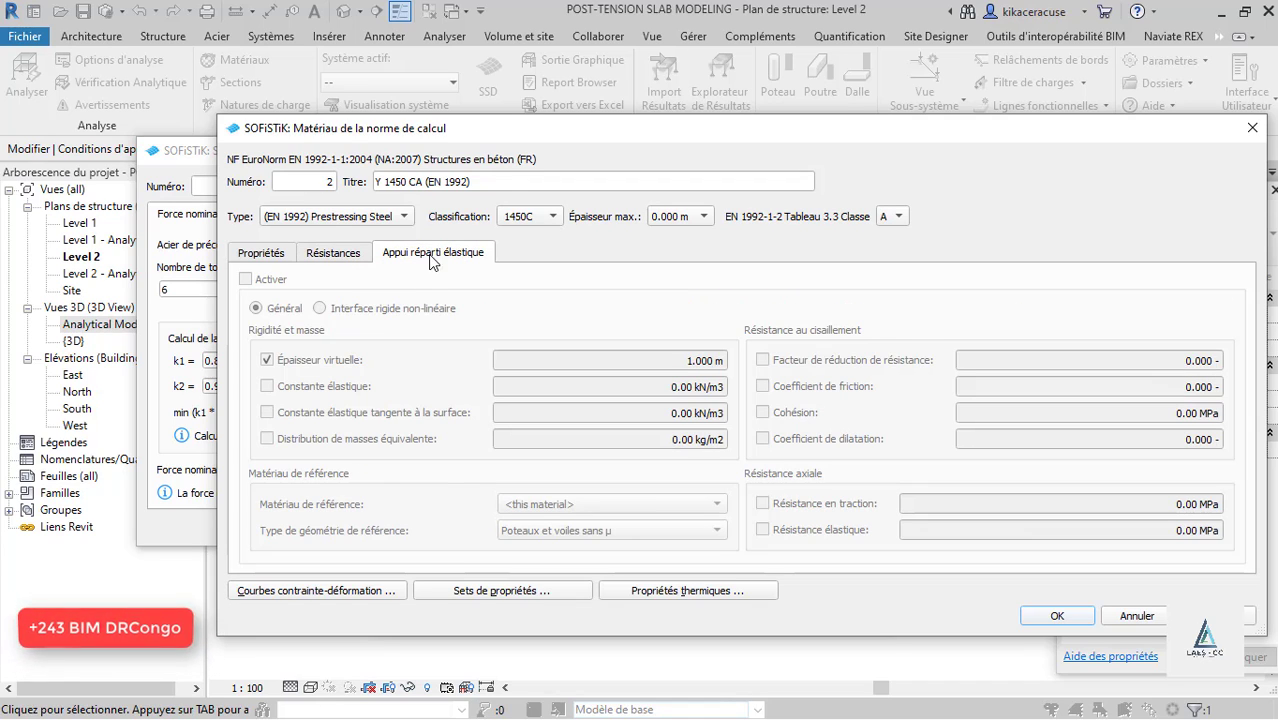
pyautogui.click(258, 253)
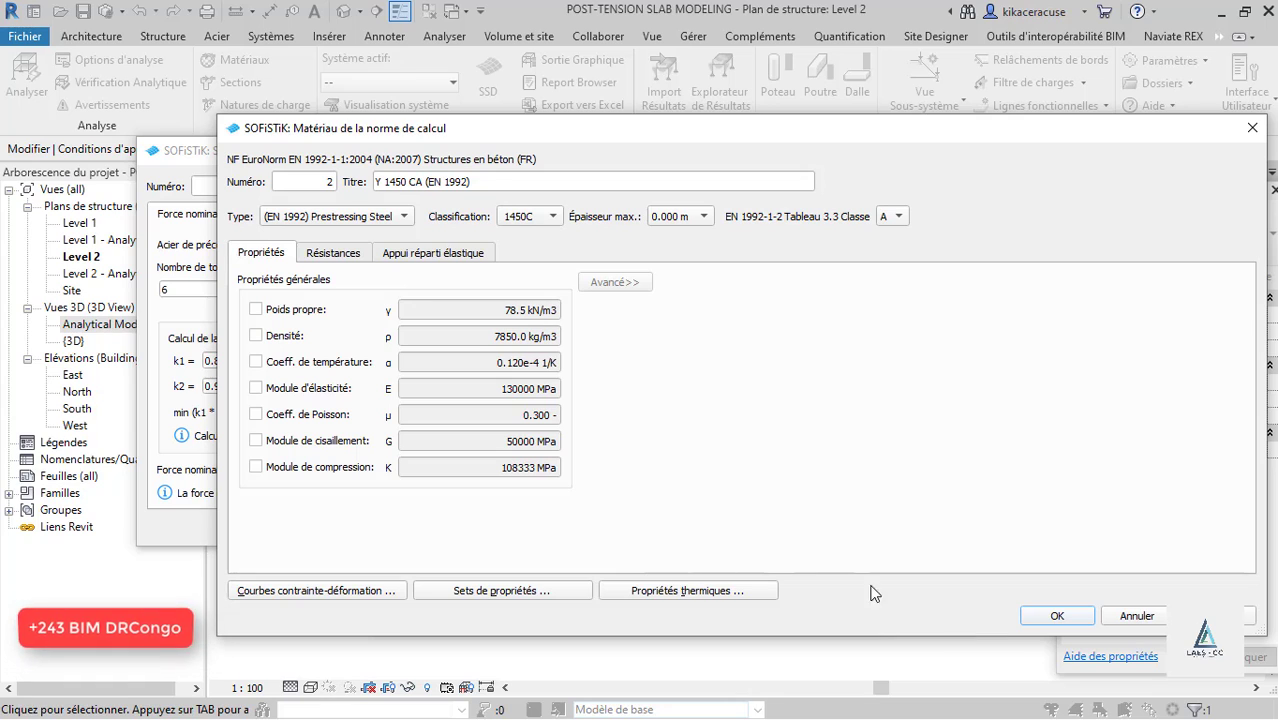
# Review the prestressing steel's stress-strain curves for ultimate limit state, serviceability and design values, and save the material.
pyautogui.click(302, 590)
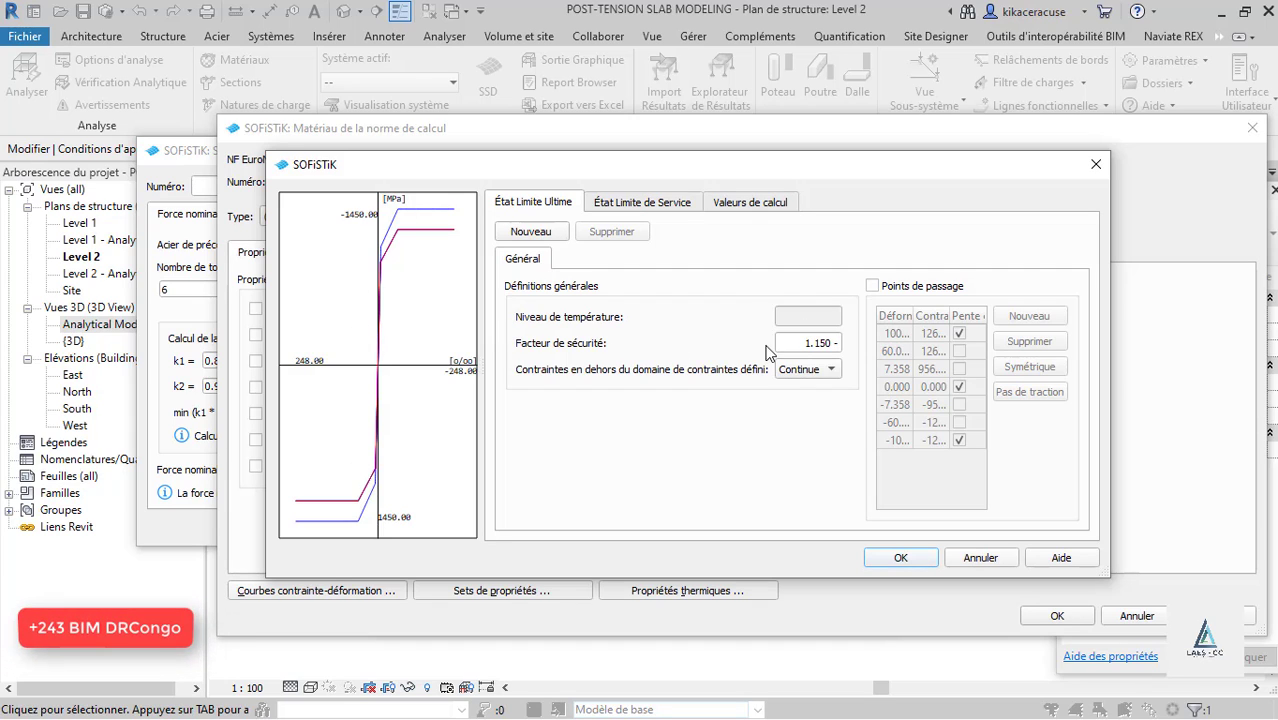
pyautogui.click(521, 232)
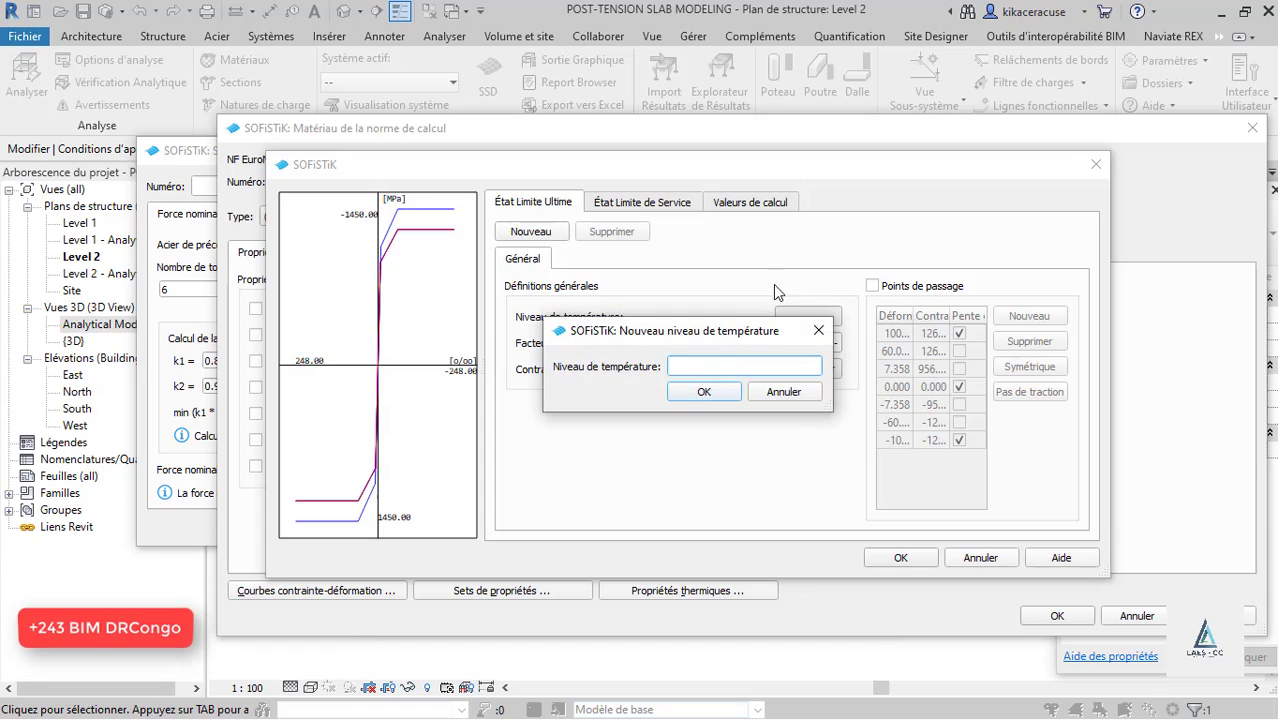
pyautogui.click(818, 326)
pyautogui.click(648, 204)
pyautogui.click(747, 203)
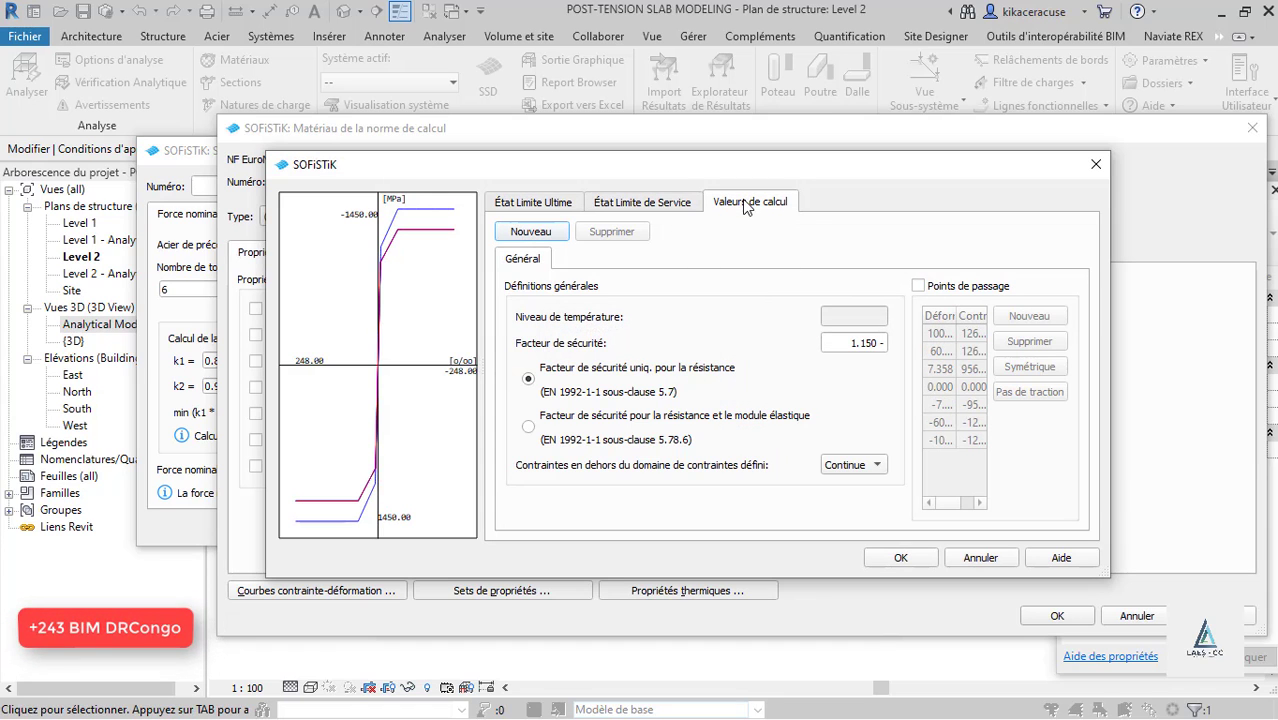
pyautogui.click(898, 559)
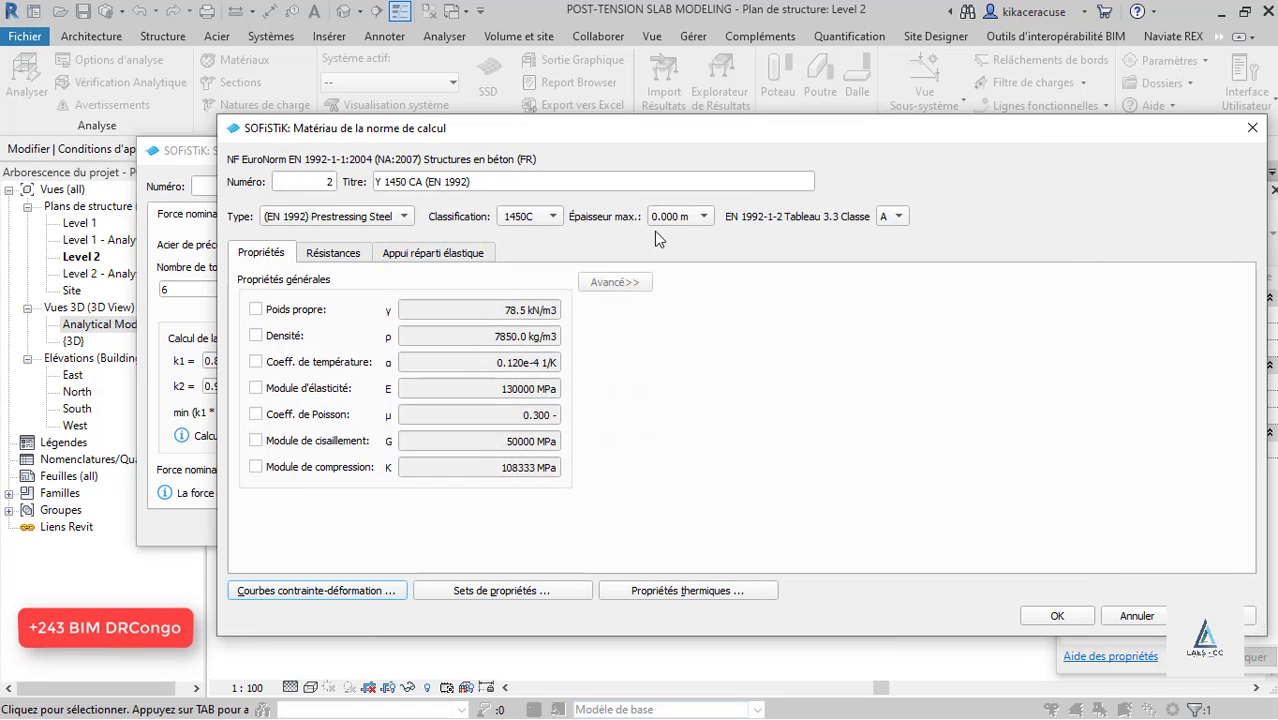
pyautogui.click(1068, 616)
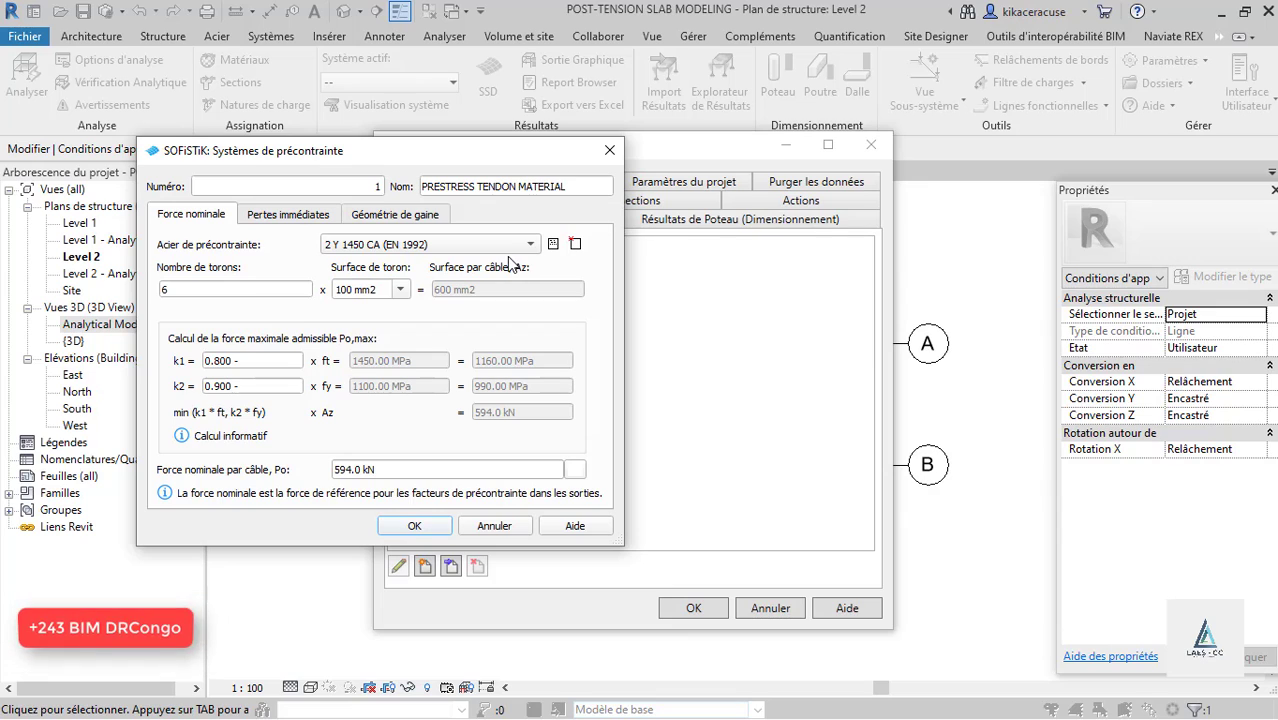
# Try 3 strands in the prestressing system to compare the nominal force per cable.
pyautogui.doubleClick(202, 290)
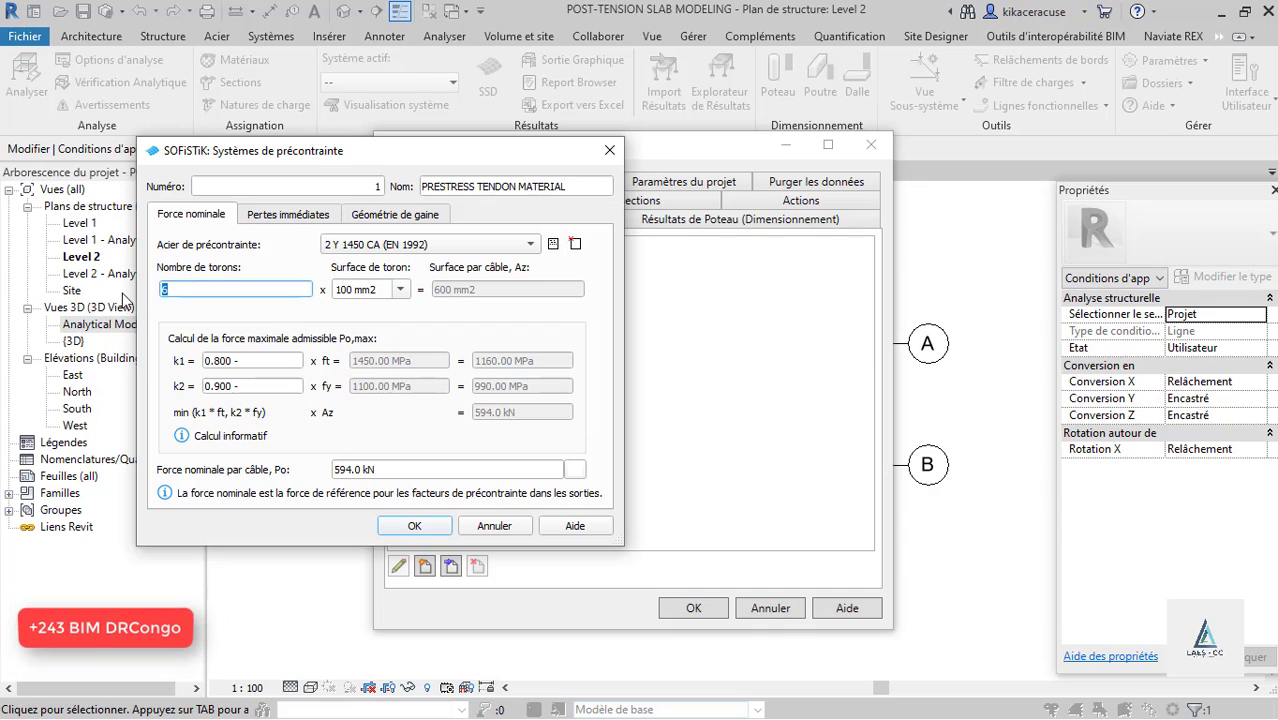
pyautogui.click(430, 468)
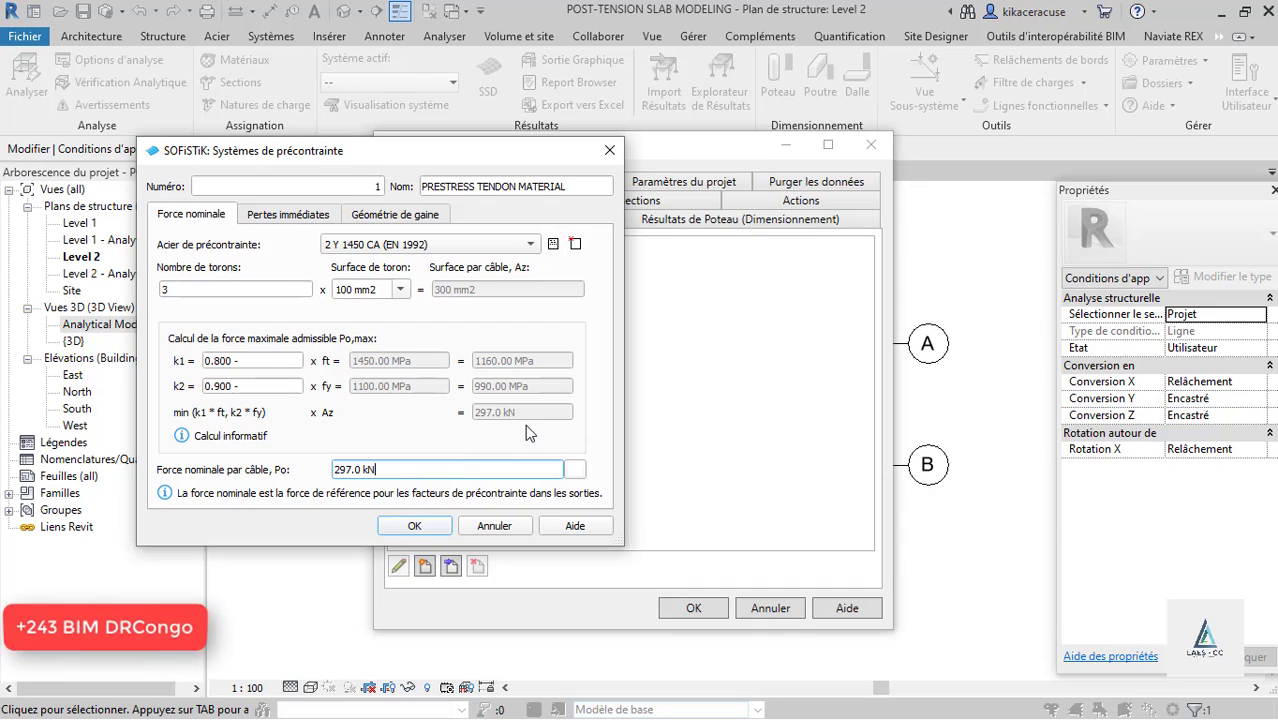
# Set the prestressing system's number of strands to 6 and save the system in the project data.
pyautogui.doubleClick(216, 291)
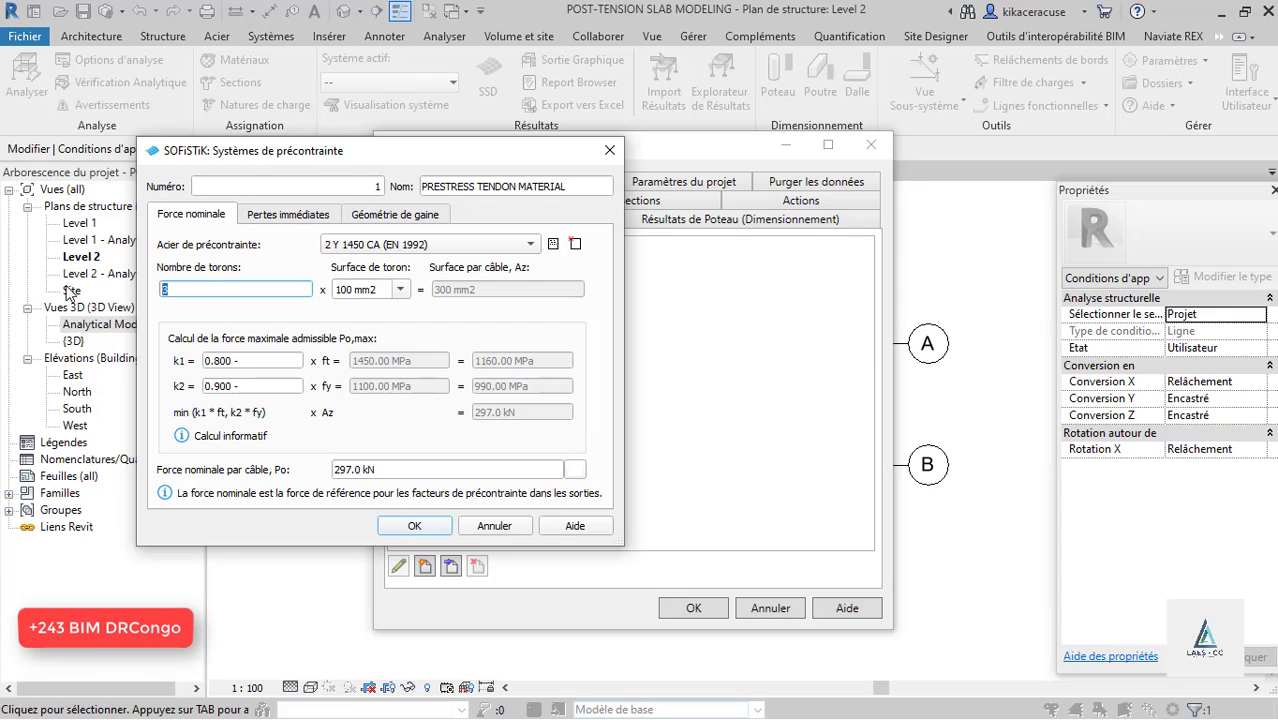
pyautogui.write('6')
pyautogui.click(413, 469)
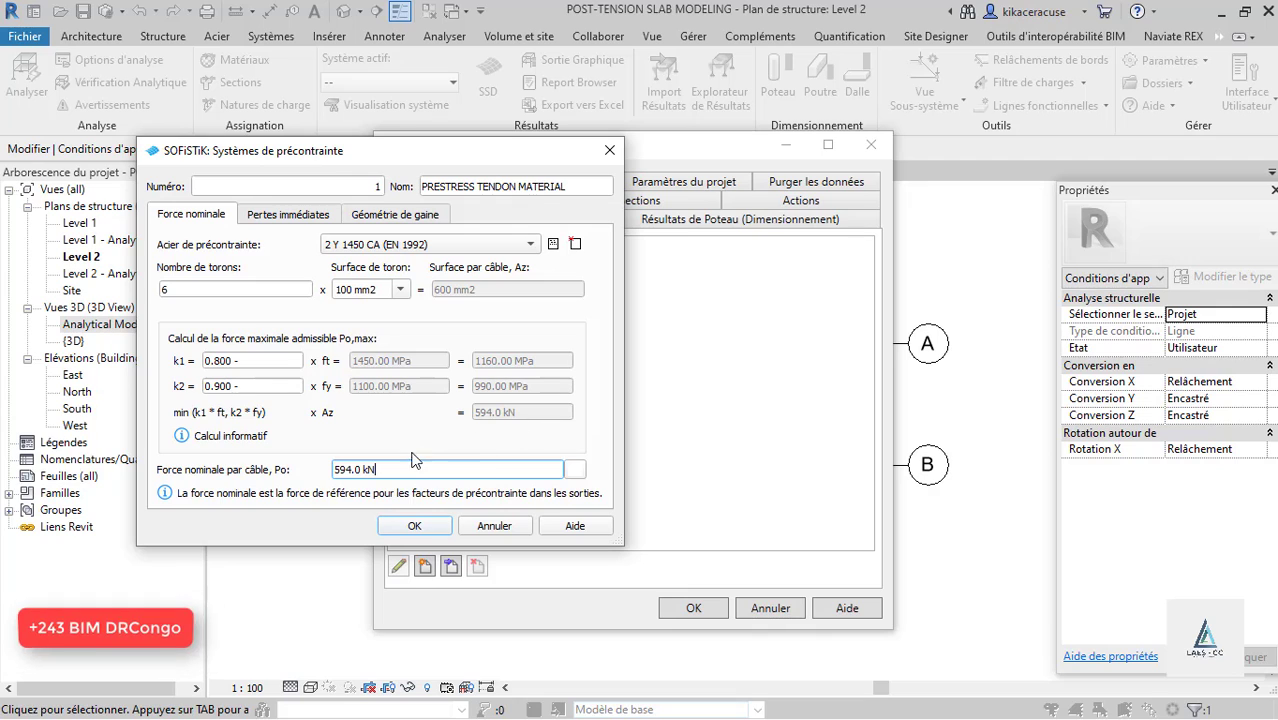
pyautogui.click(413, 527)
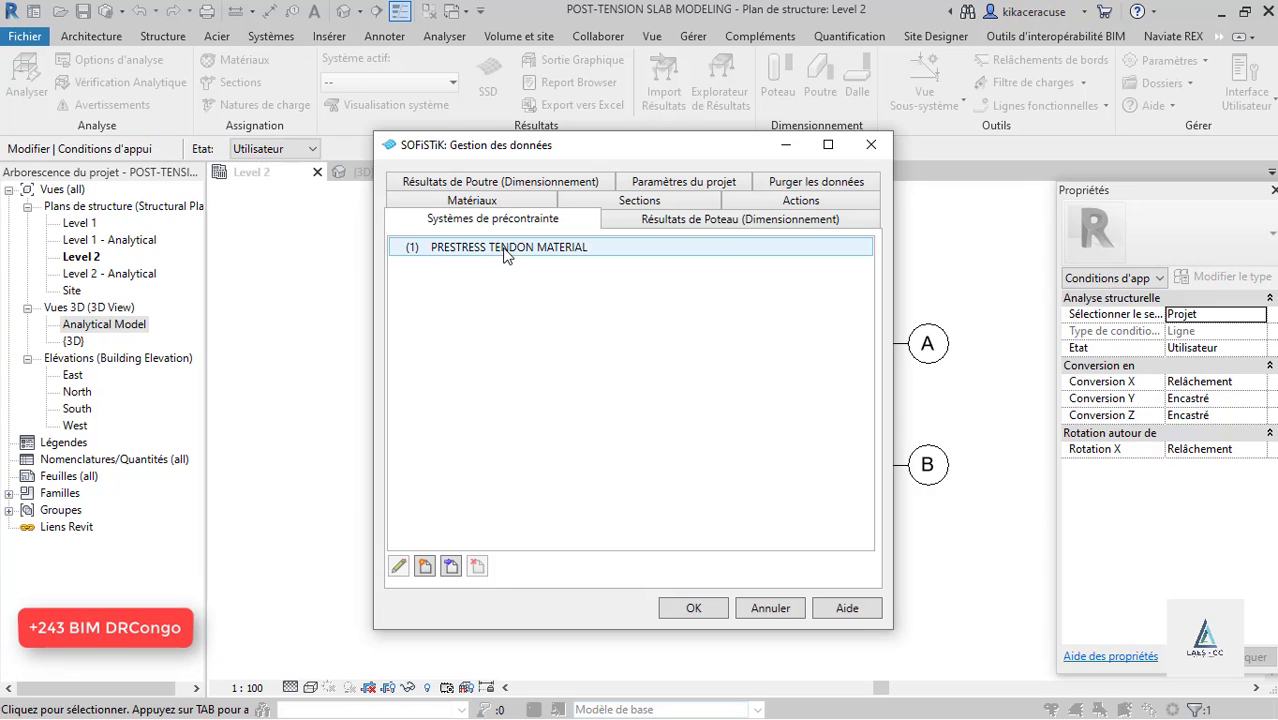
pyautogui.click(705, 611)
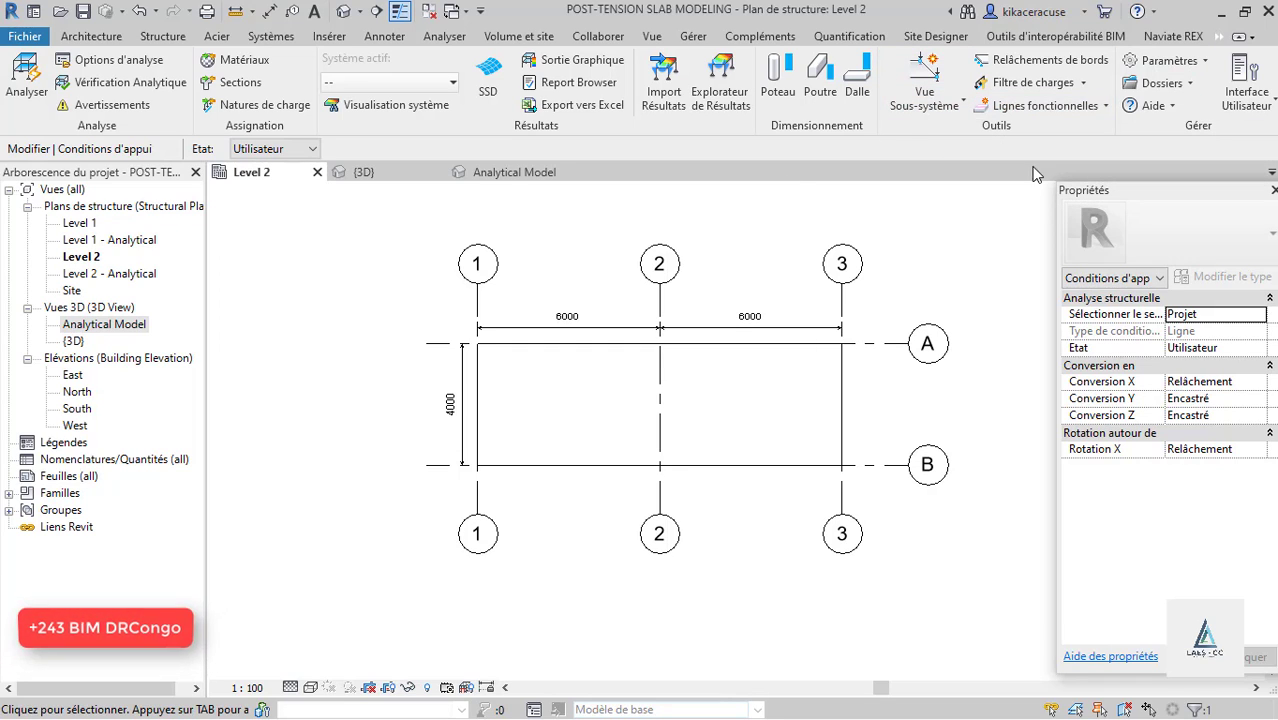
# Draw a 12000 mm tendon layout line at the slab's mid-width, from grid 1 to grid 3 on Level 2.
pyautogui.click(1105, 106)
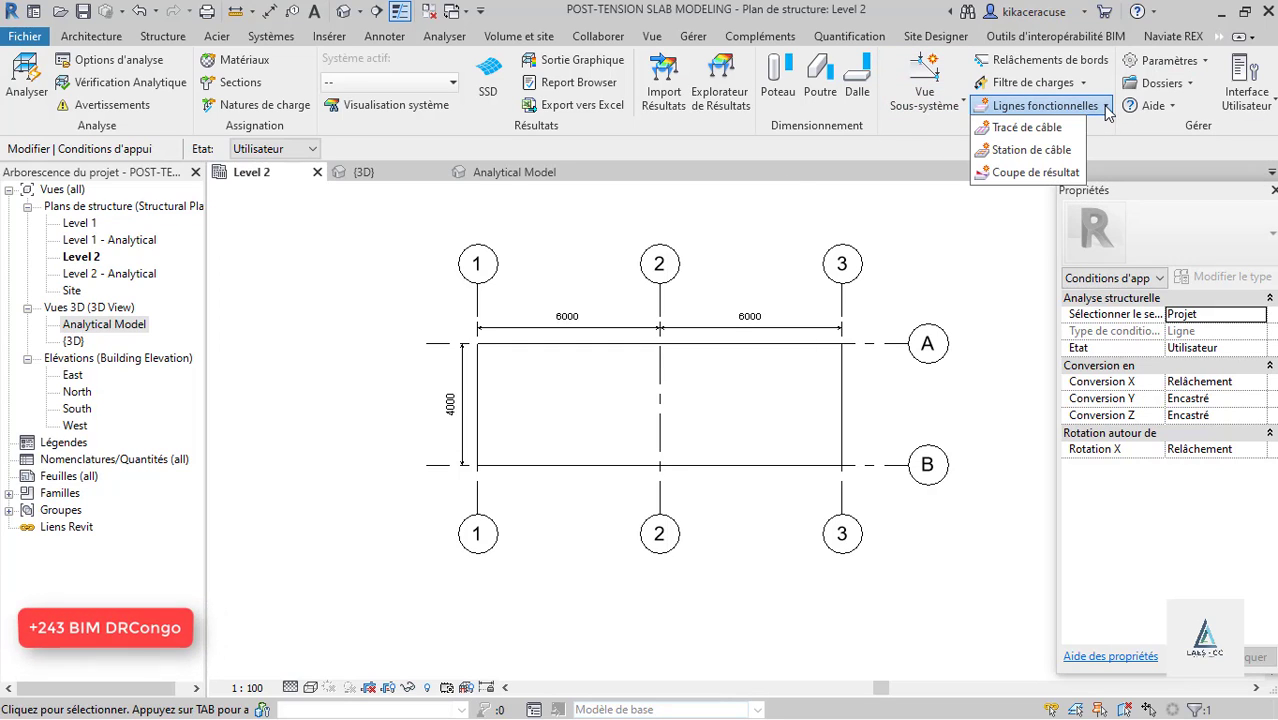
pyautogui.click(1020, 130)
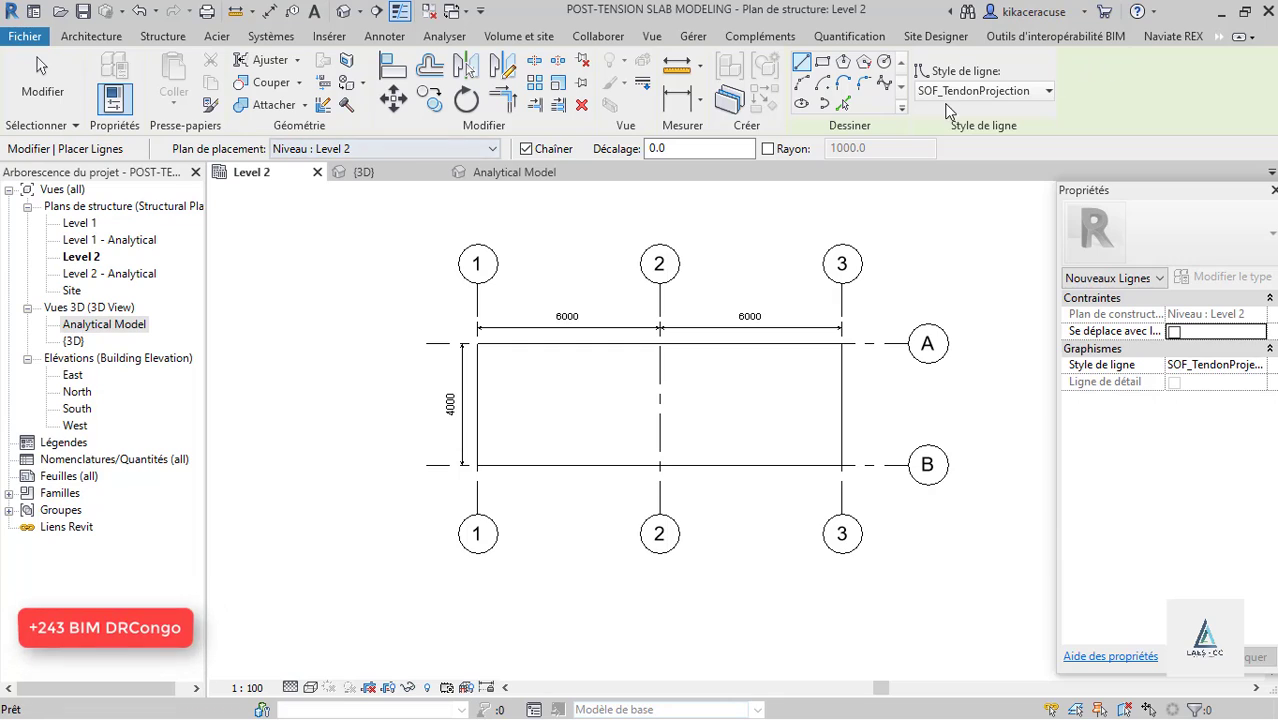
pyautogui.click(478, 404)
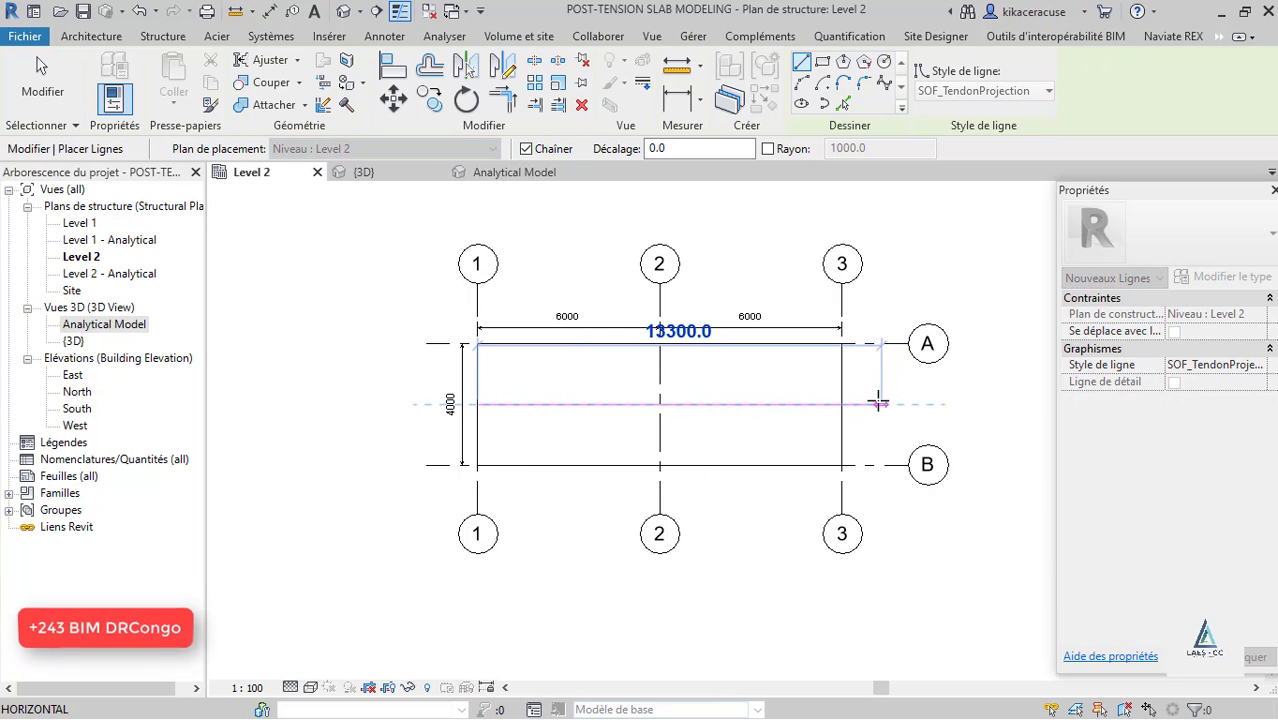
pyautogui.click(841, 404)
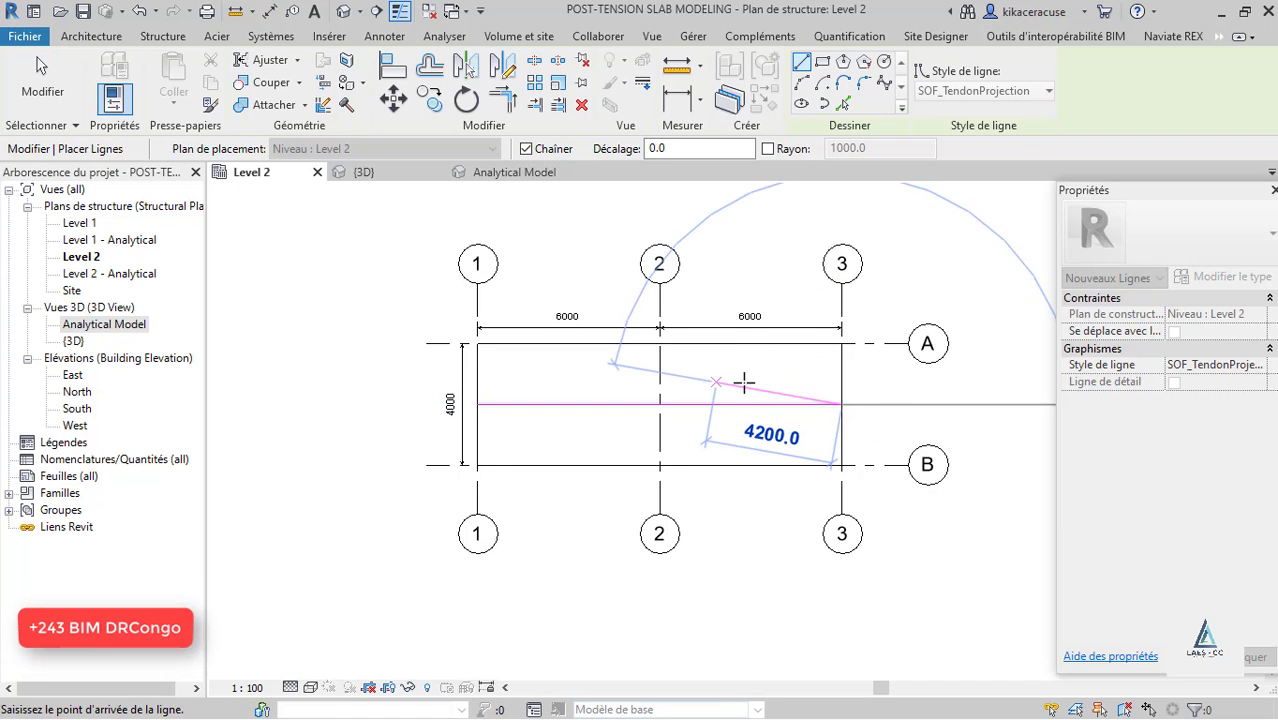
pyautogui.press('Escape')
pyautogui.press('Escape')
# Select the tendon layout line and display its SOFiSTiK structural properties, closing any error and clearing the selection.
pyautogui.click(714, 405)
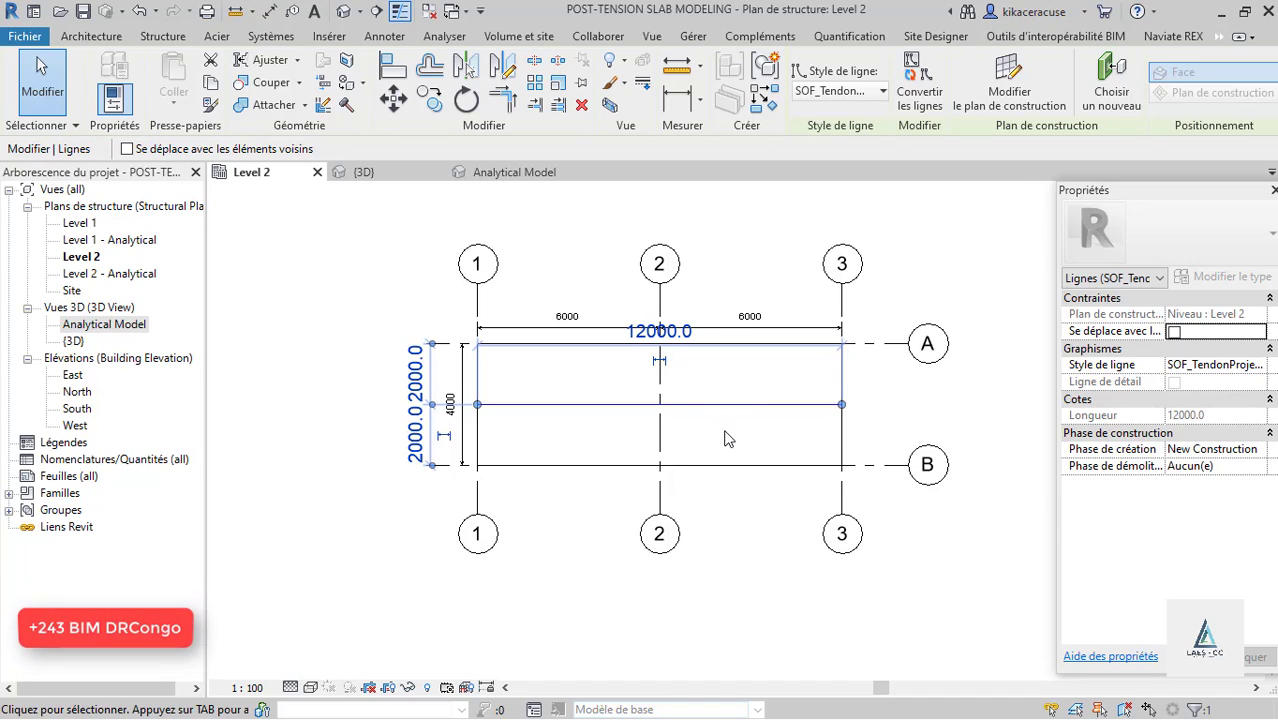
pyautogui.click(727, 436)
pyautogui.click(725, 405)
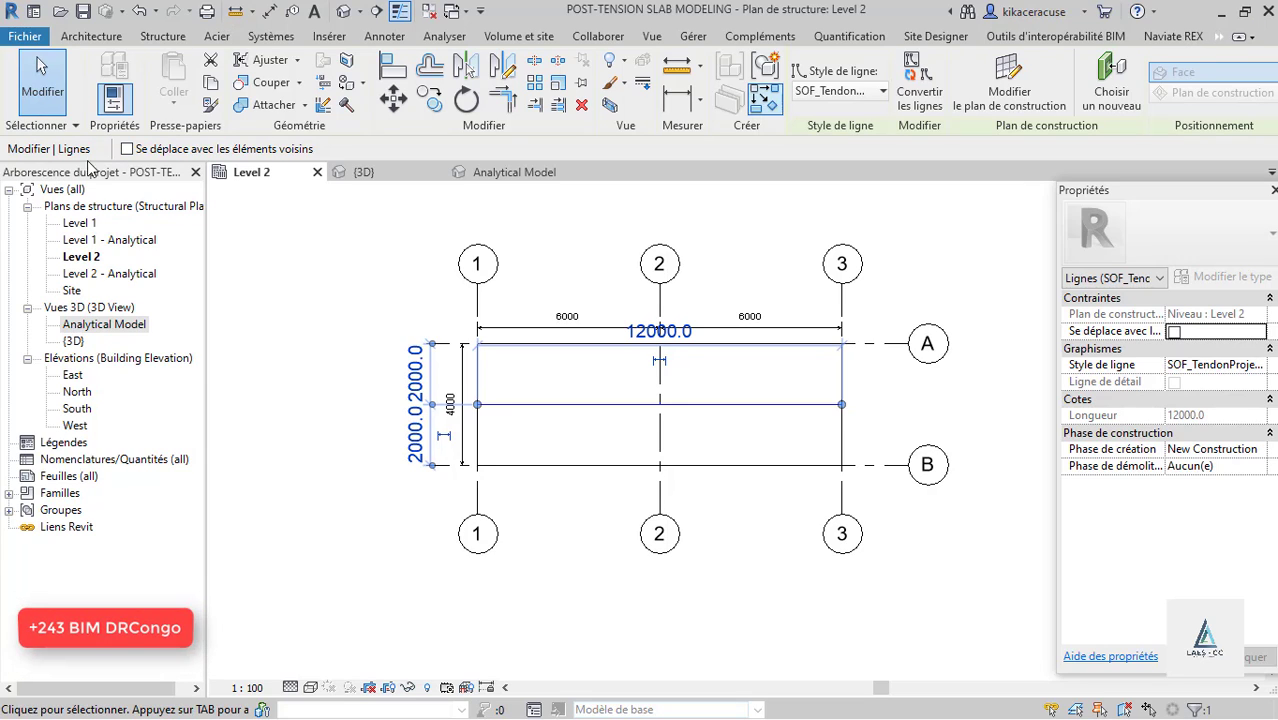
pyautogui.click(1219, 36)
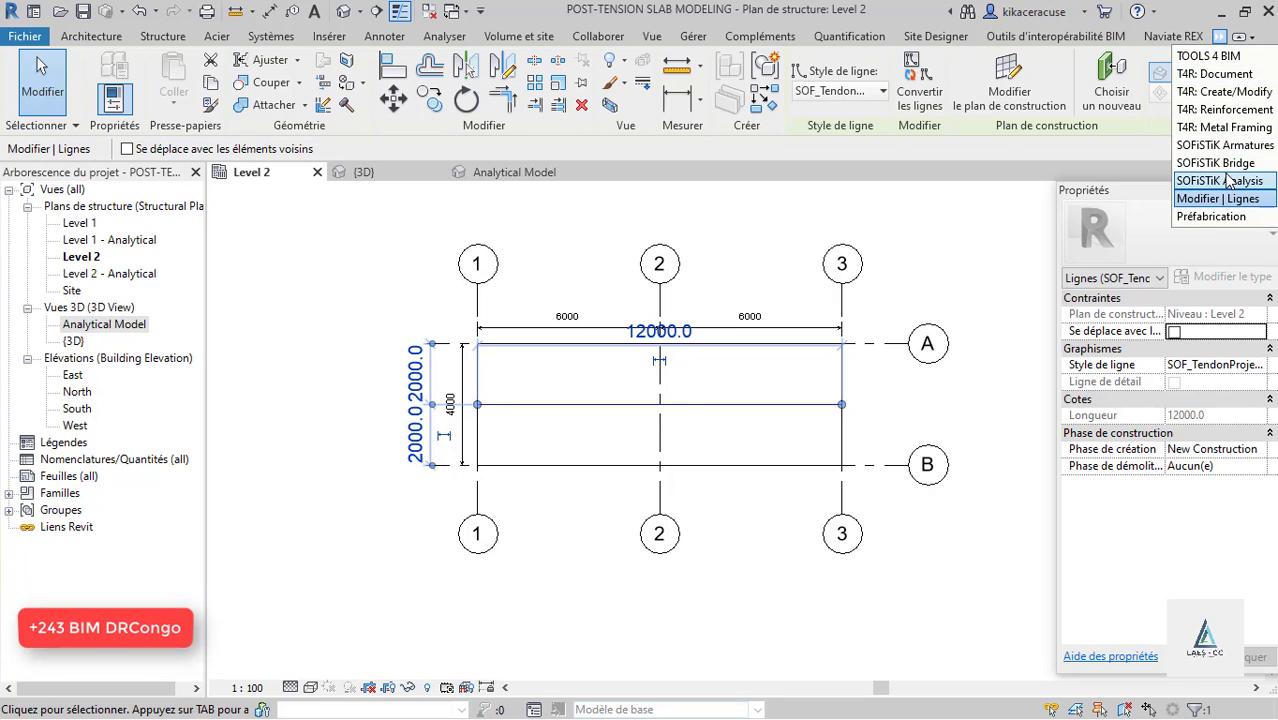
pyautogui.click(1226, 180)
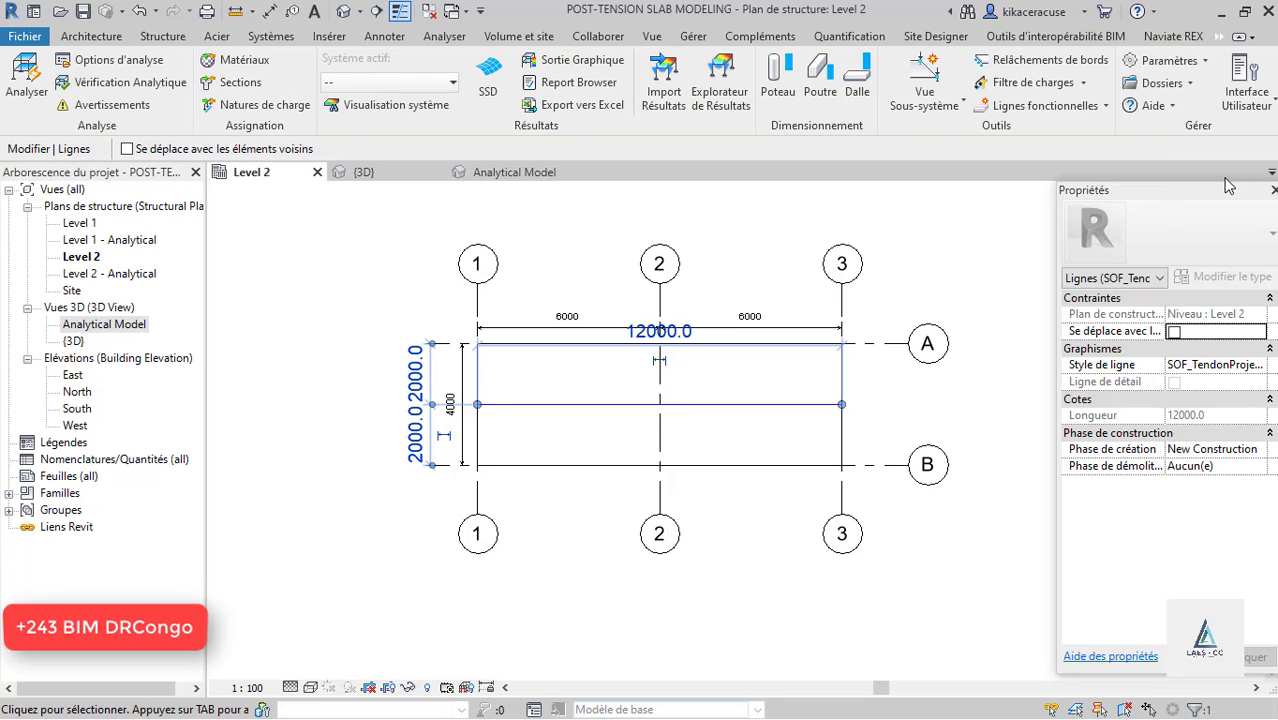
pyautogui.click(1258, 104)
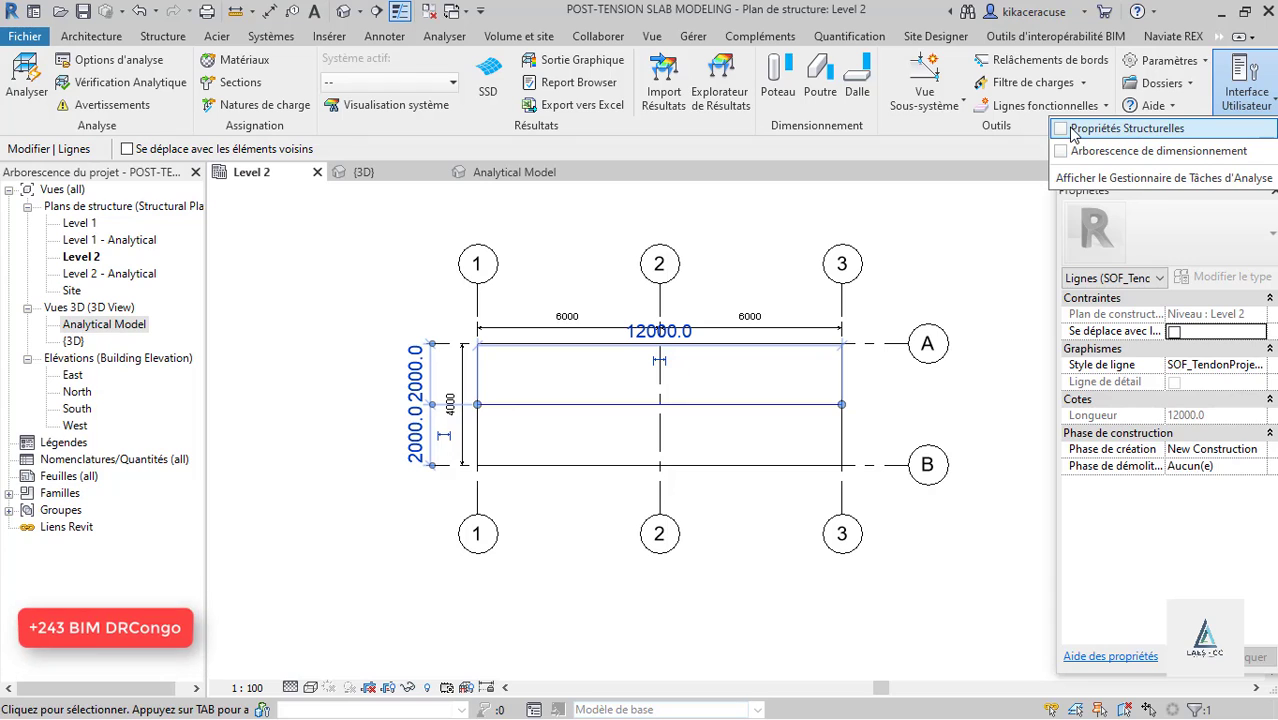
pyautogui.click(1127, 128)
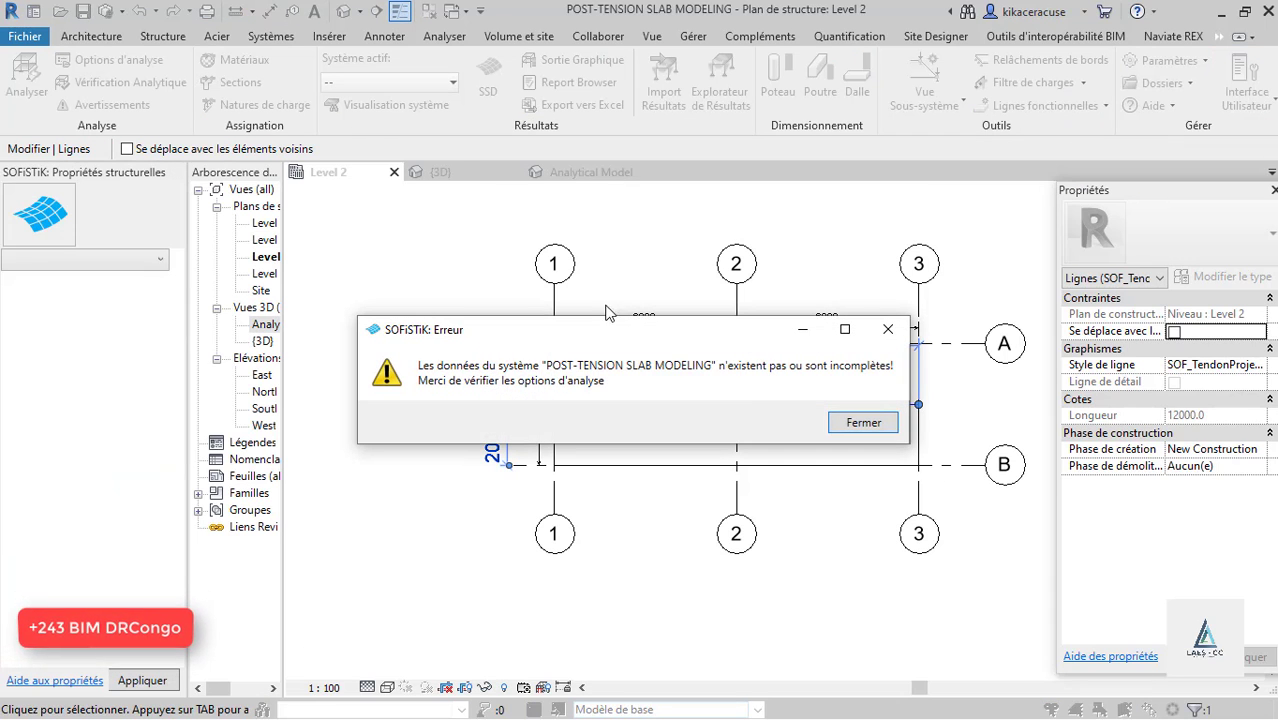
pyautogui.click(861, 422)
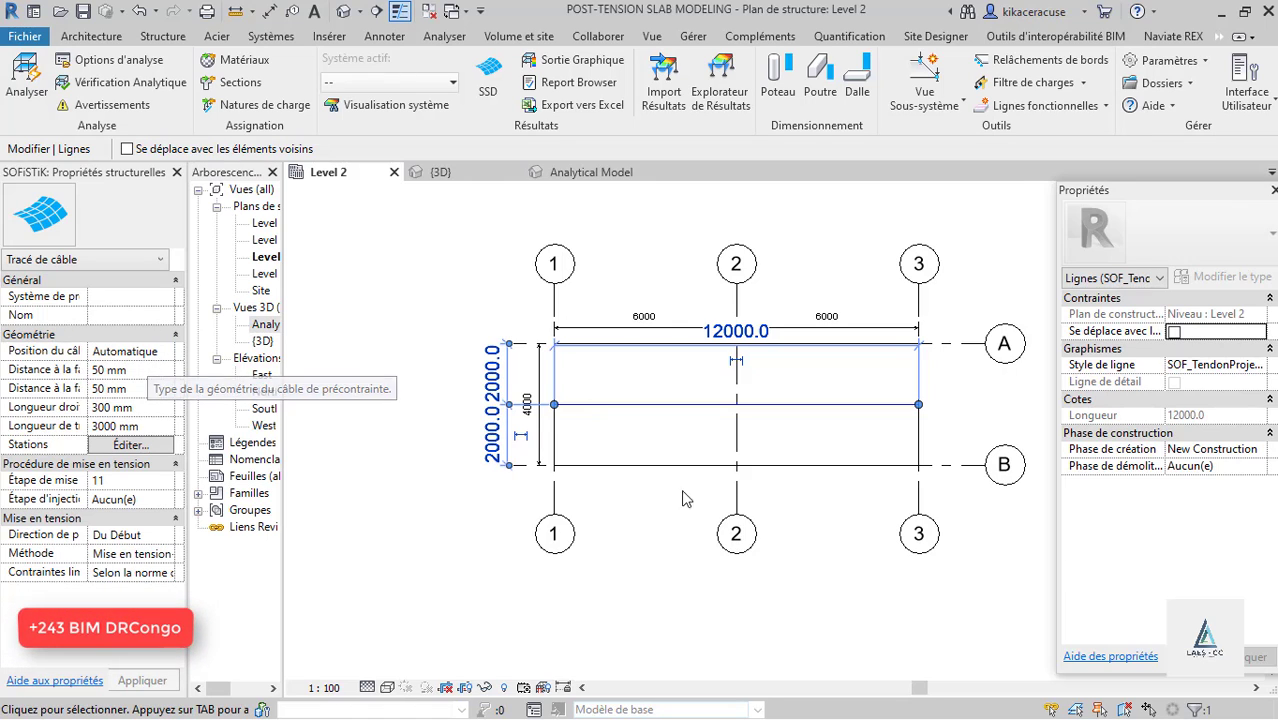
pyautogui.click(812, 505)
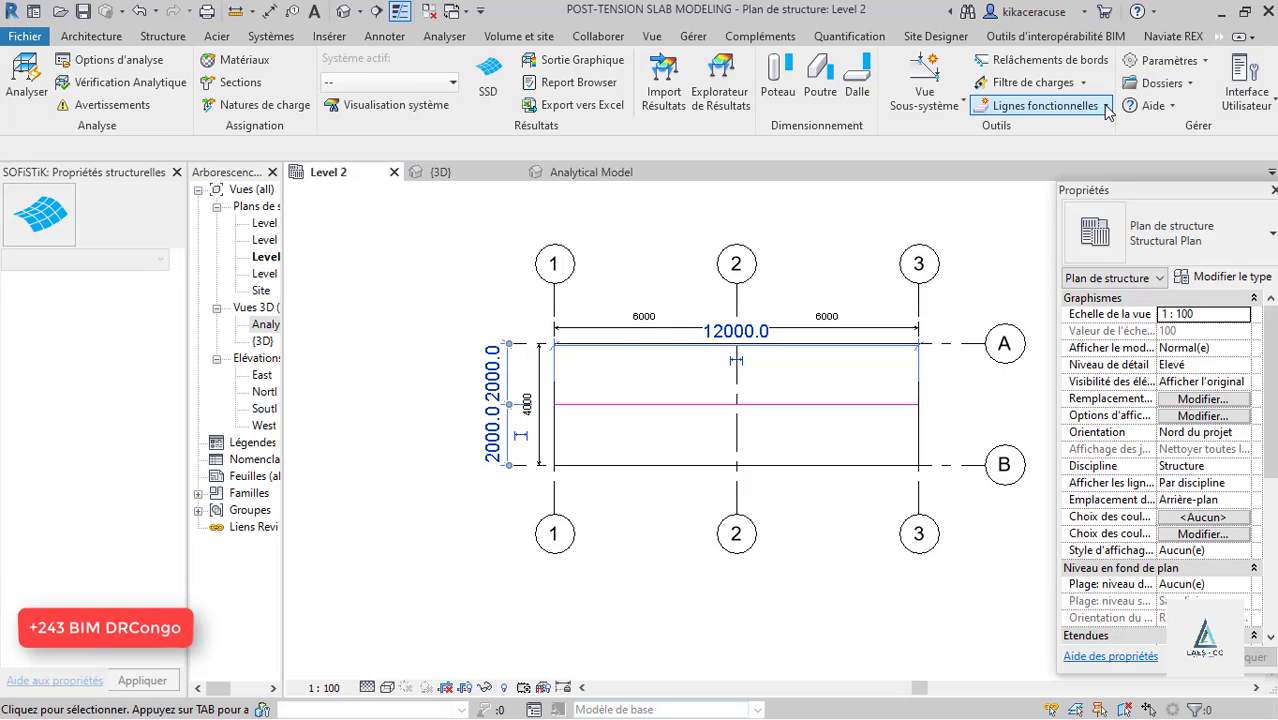
# Draw a cable station line about 4400 mm long along grid 2, across the slab's full width.
pyautogui.click(1045, 105)
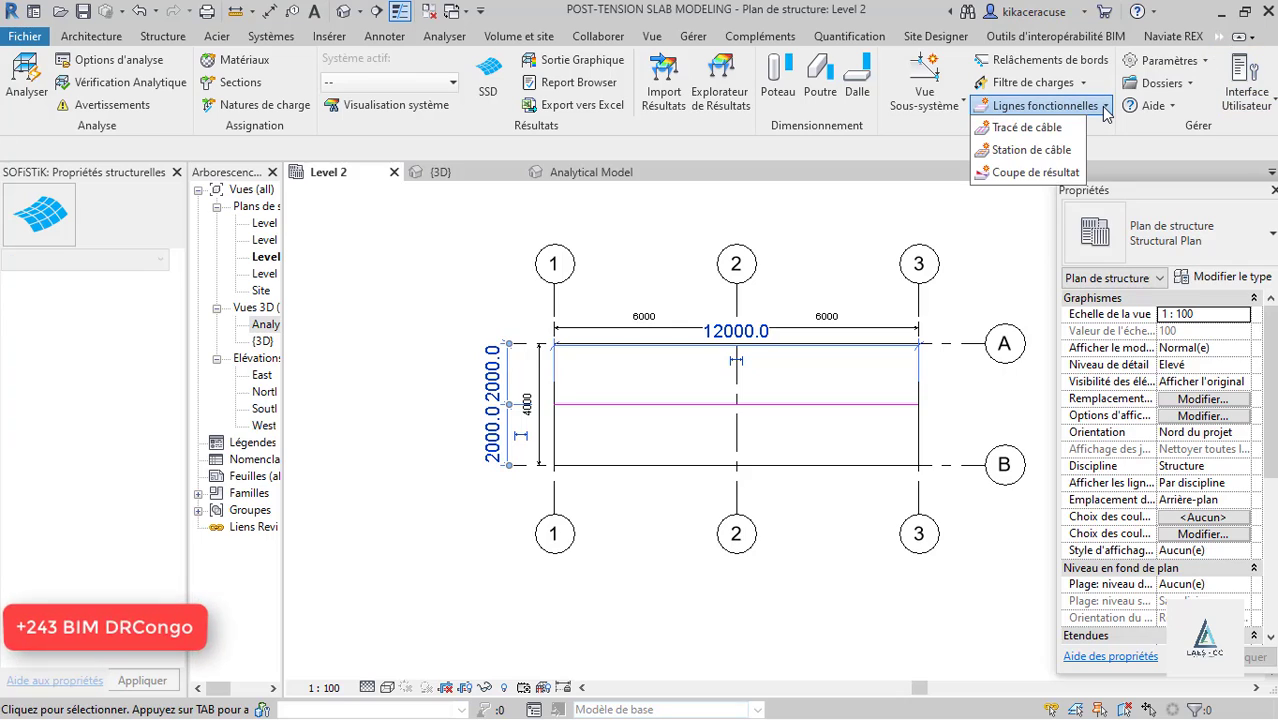
pyautogui.click(1038, 150)
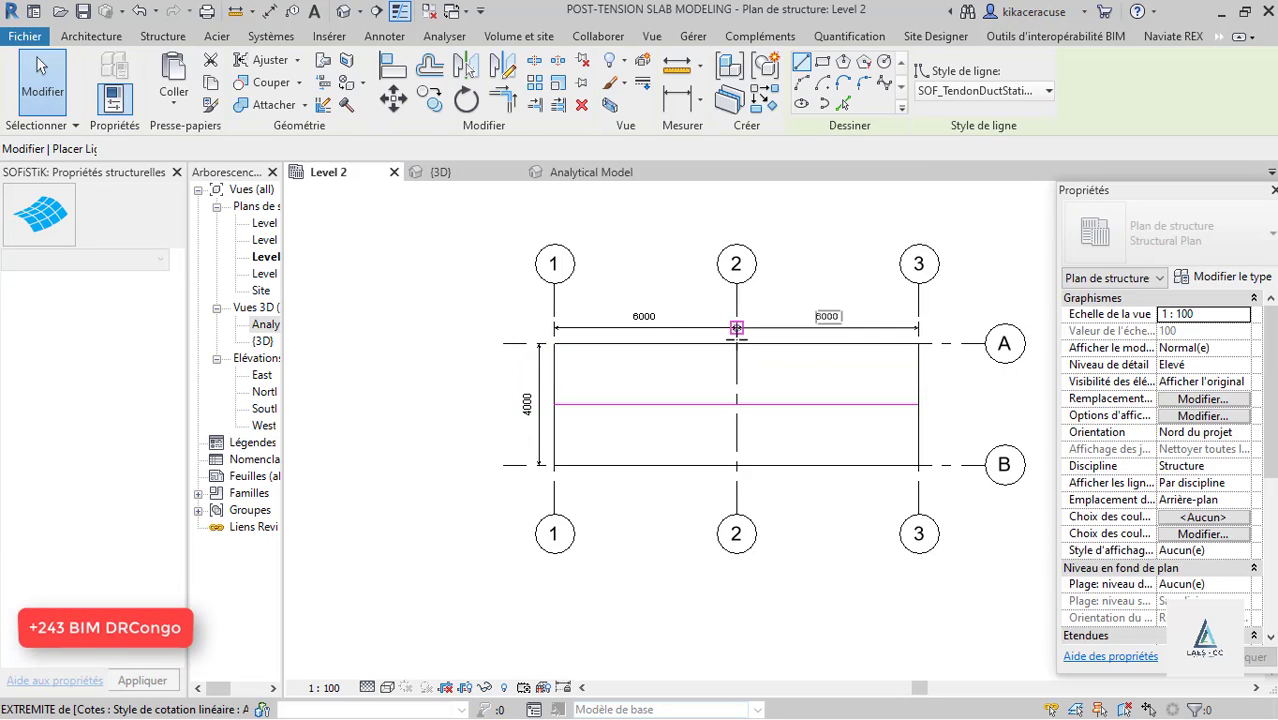
pyautogui.click(737, 341)
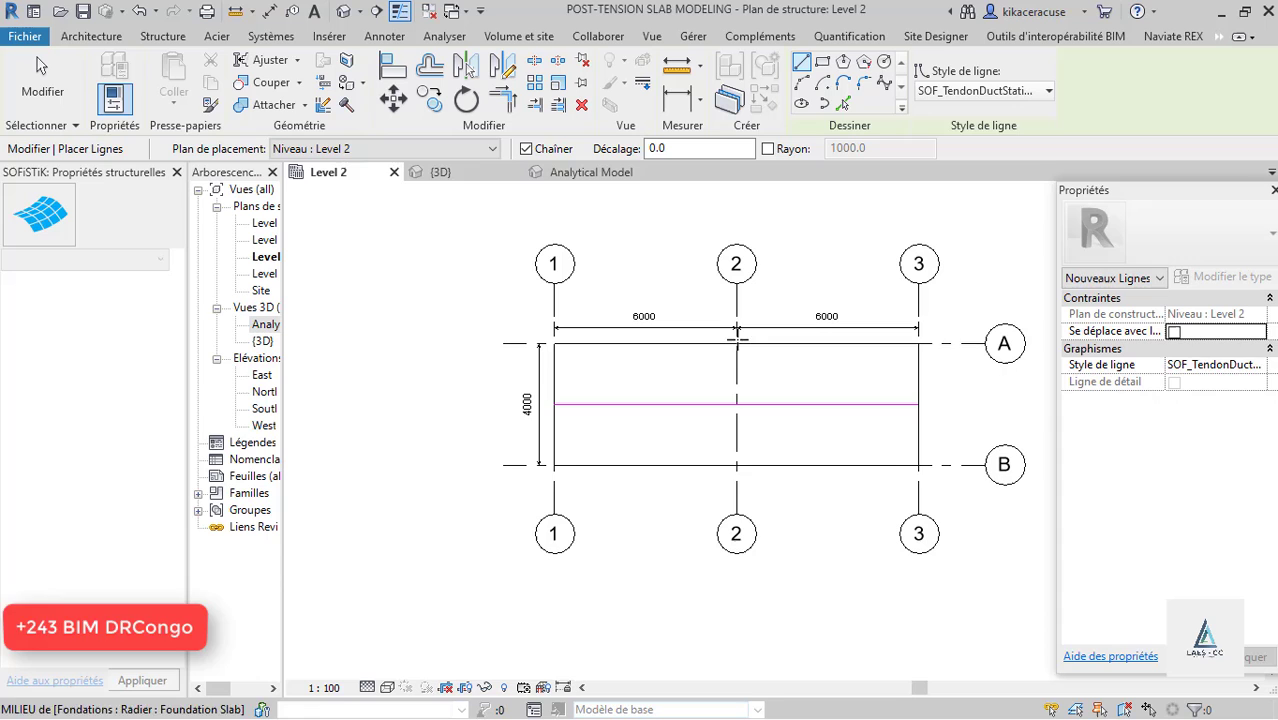
pyautogui.click(737, 477)
pyautogui.press('Escape')
pyautogui.press('Escape')
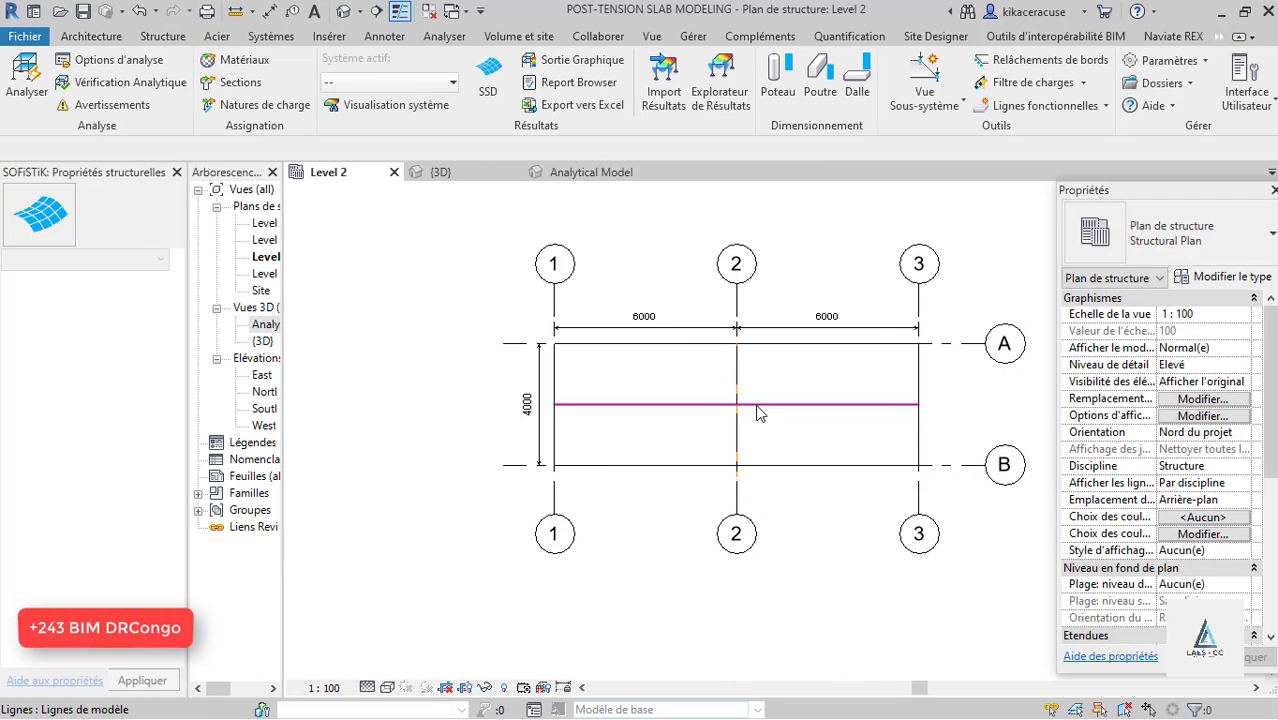
# Check the station line on grid 2 and set the plan view's scale to 1:50.
pyautogui.scroll(3, 741, 410)
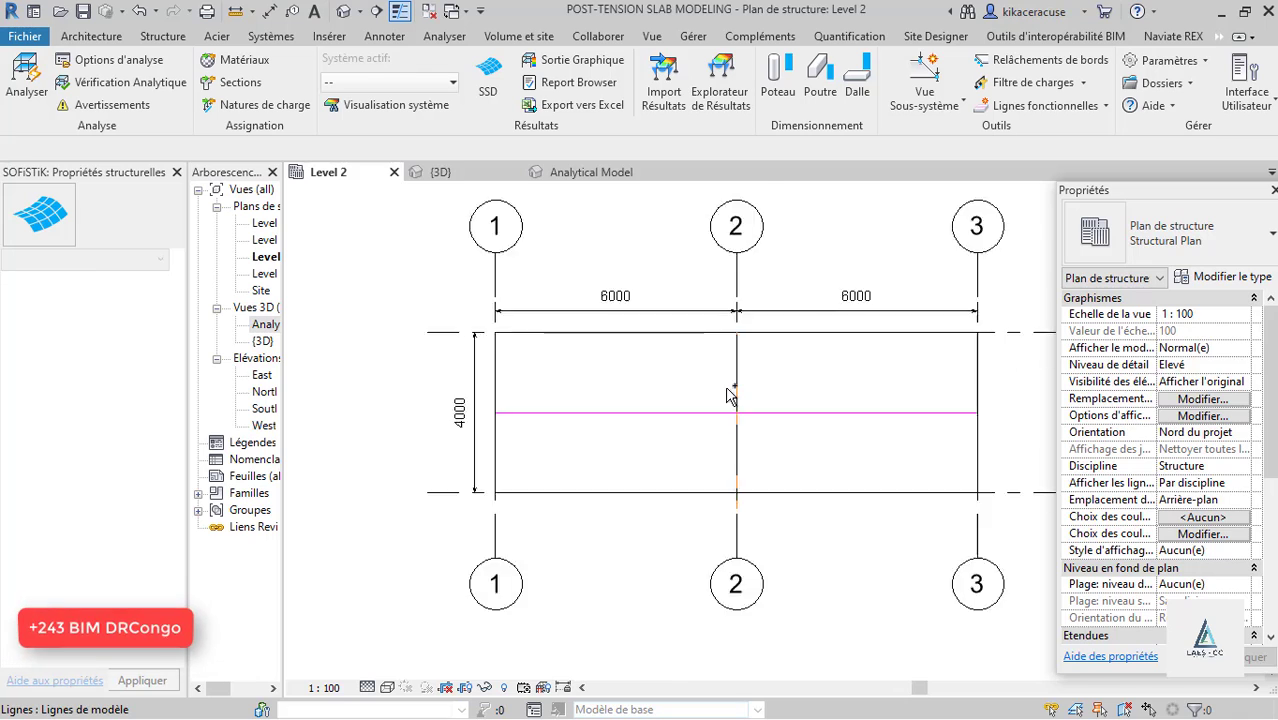
pyautogui.click(741, 400)
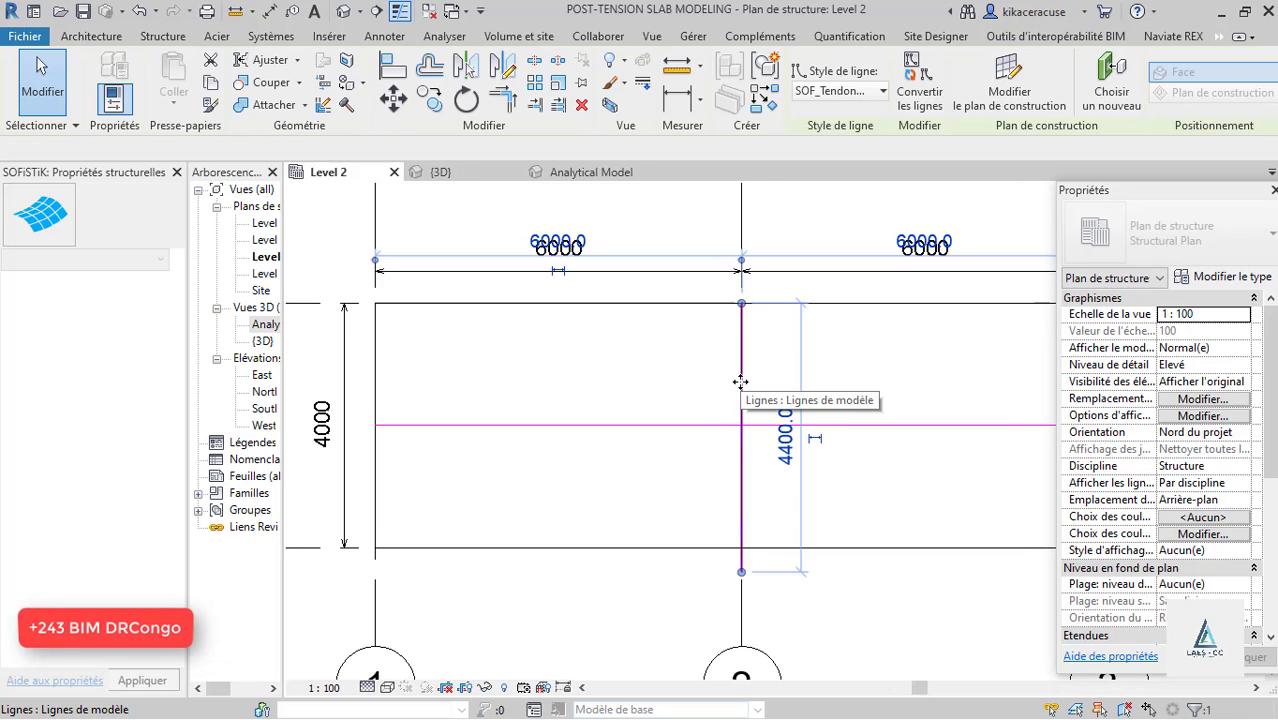
pyautogui.scroll(-3, 741, 390)
pyautogui.click(325, 688)
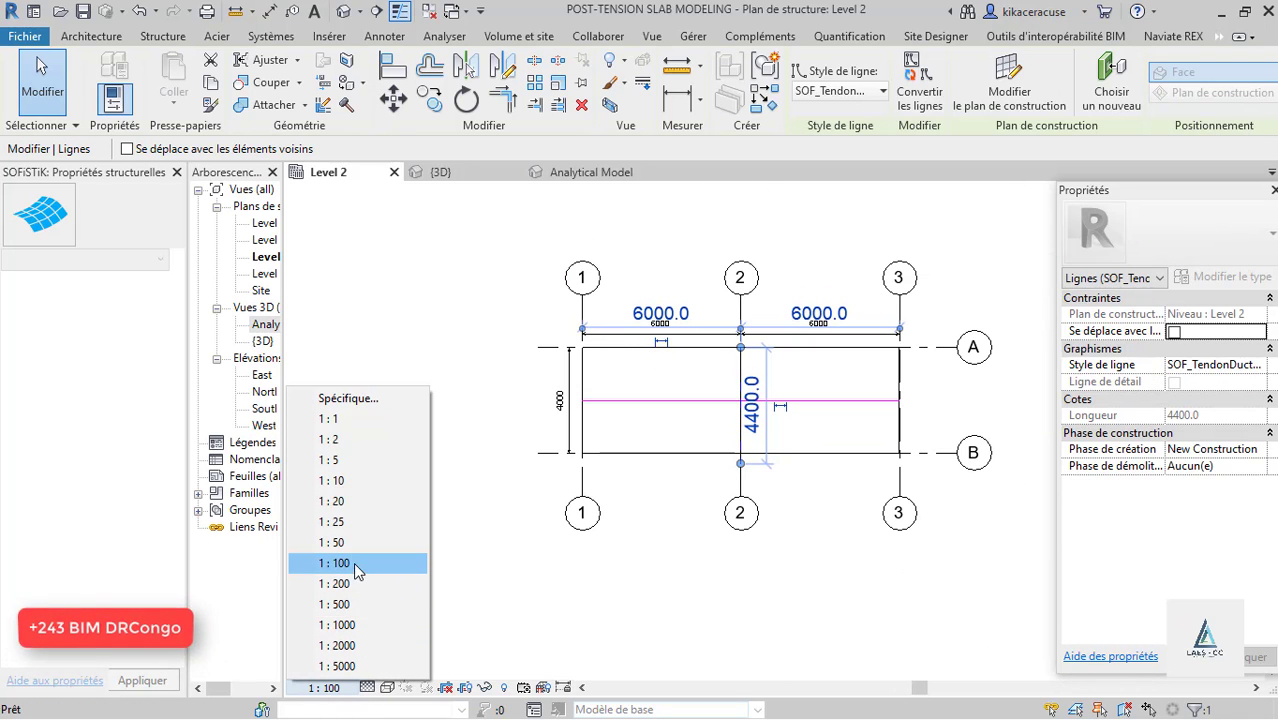
pyautogui.click(340, 543)
pyautogui.click(802, 353)
pyautogui.scroll(3, 777, 369)
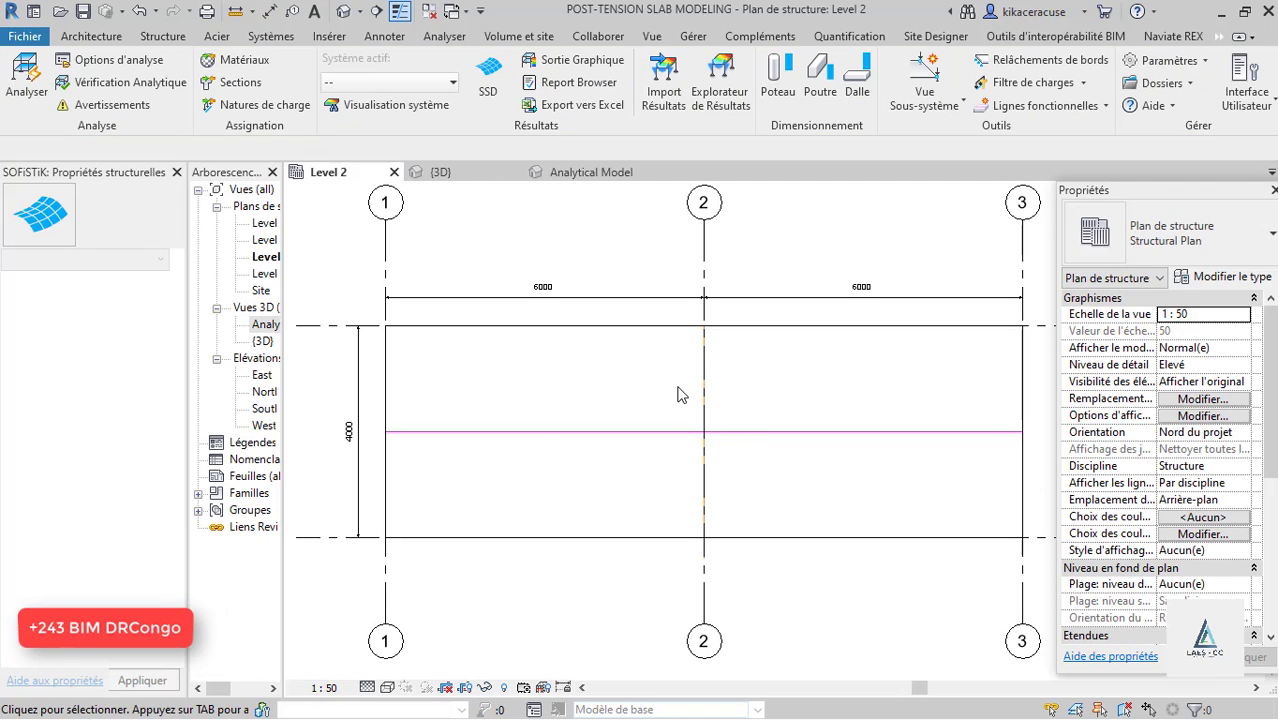
# Select the tendon layout line on Level 2, check its prestressing system choices and name the tendon "Capble Tendon".
pyautogui.click(506, 432)
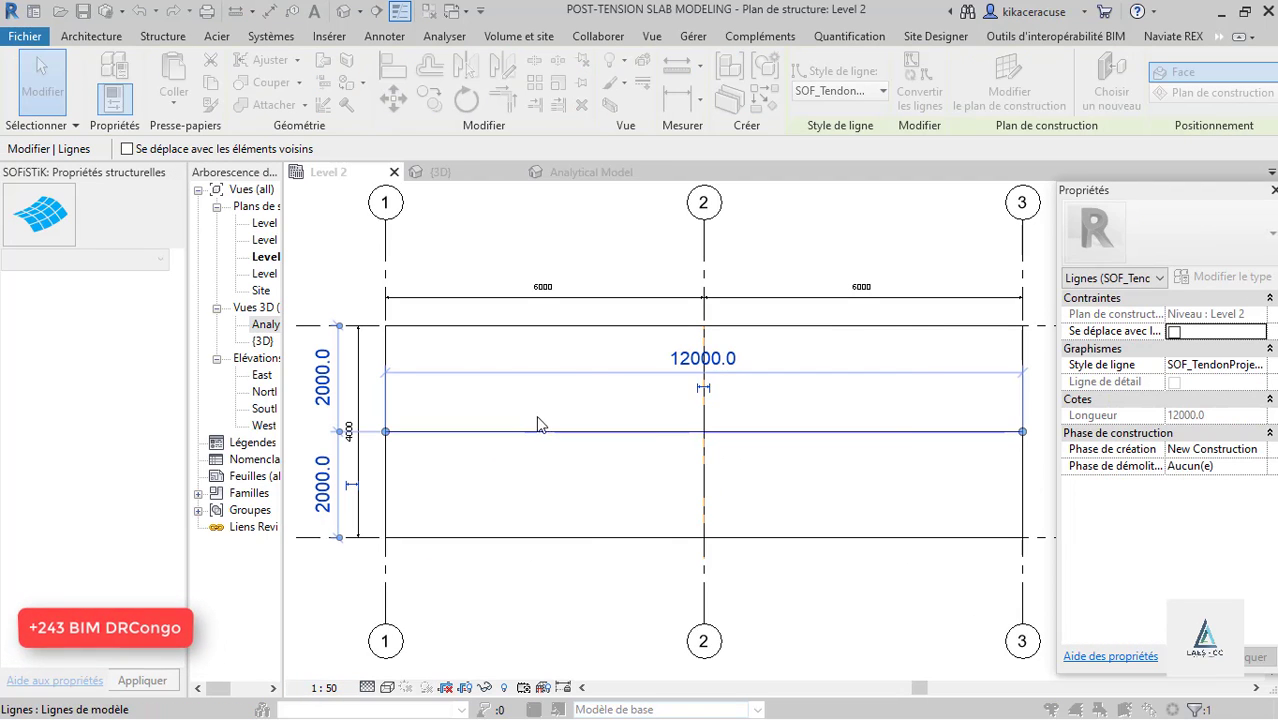
pyautogui.click(850, 424)
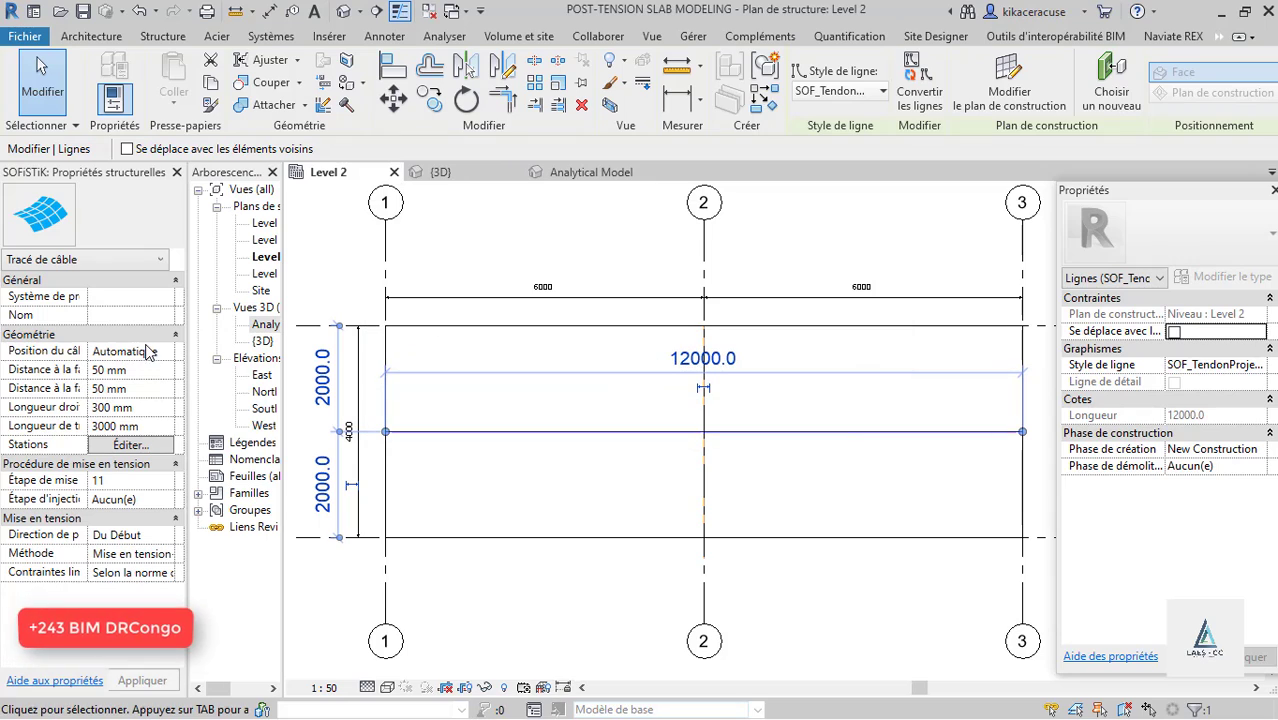
pyautogui.click(141, 298)
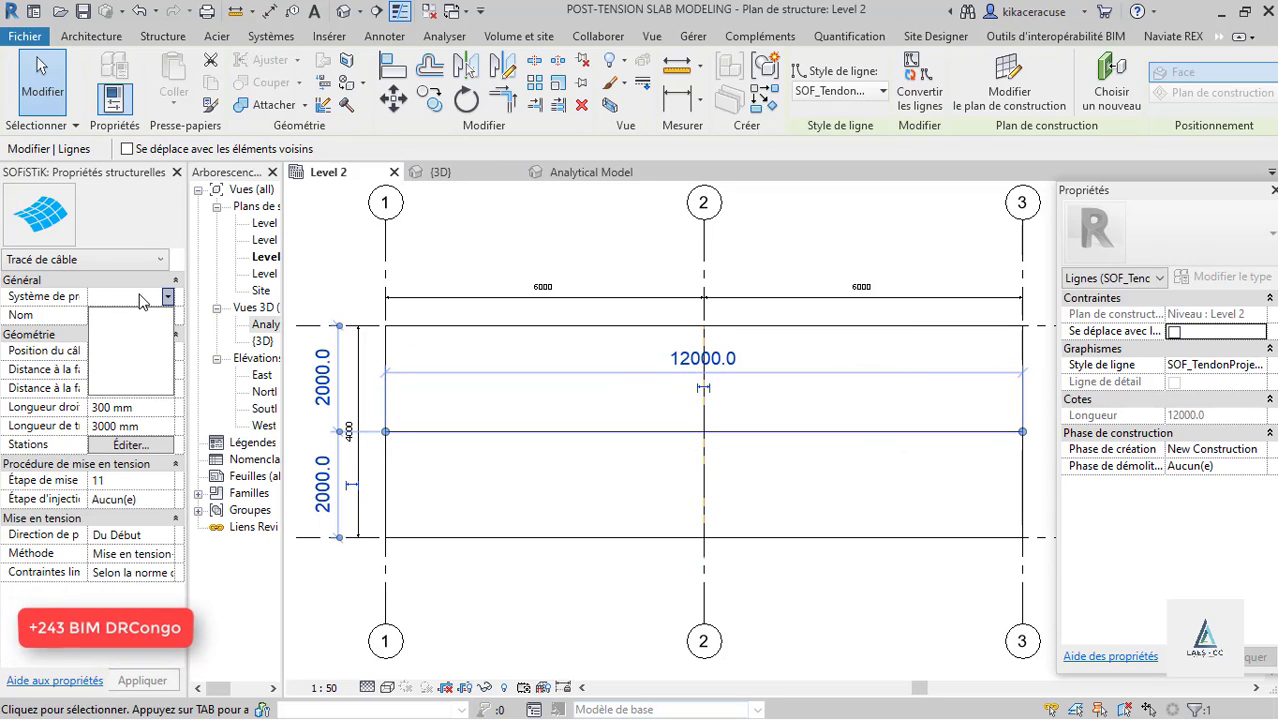
pyautogui.click(141, 298)
pyautogui.click(126, 316)
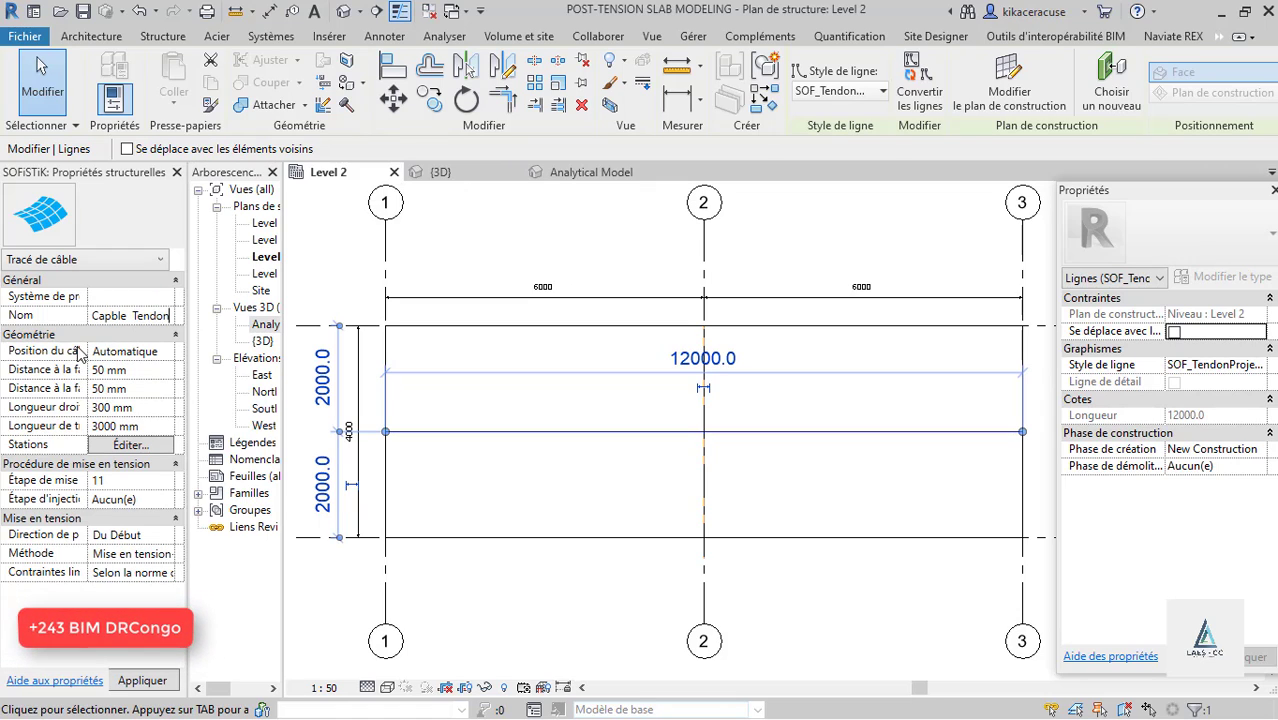
# Review the tendon's cable position options, keeping Automatique, and check the station table with positions and point types.
pyautogui.click(115, 353)
pyautogui.click(170, 351)
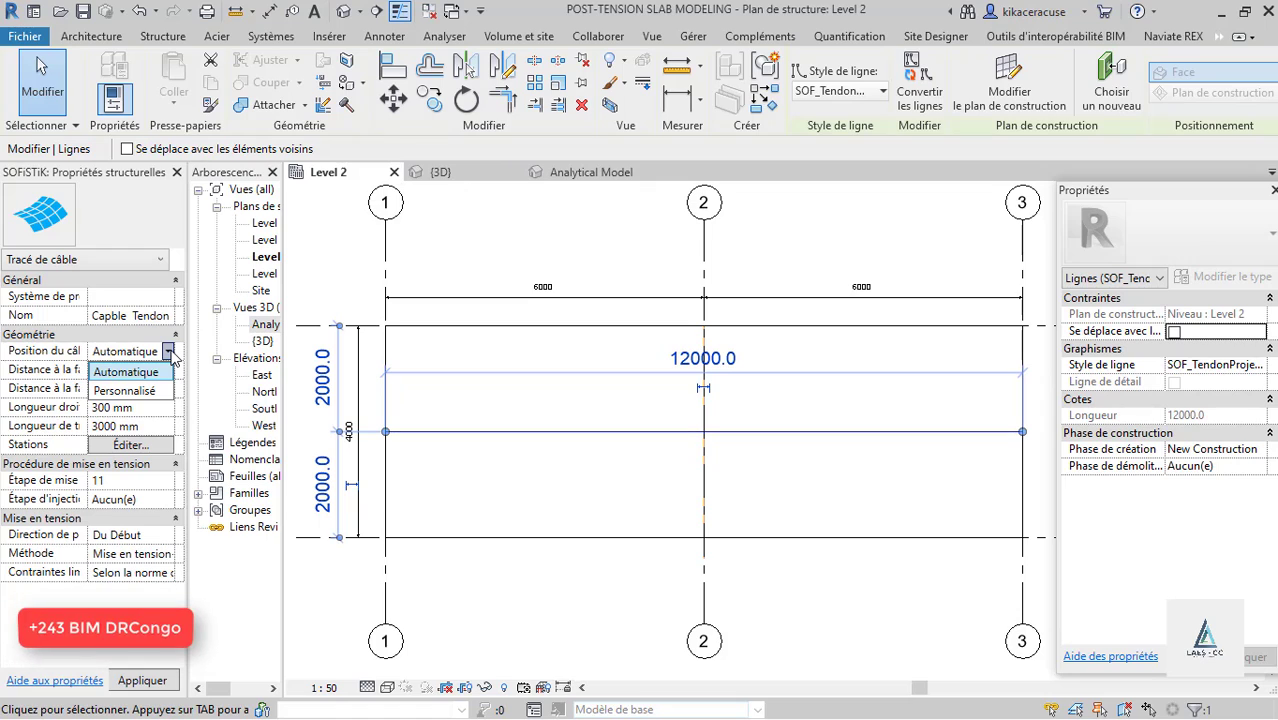
pyautogui.click(171, 350)
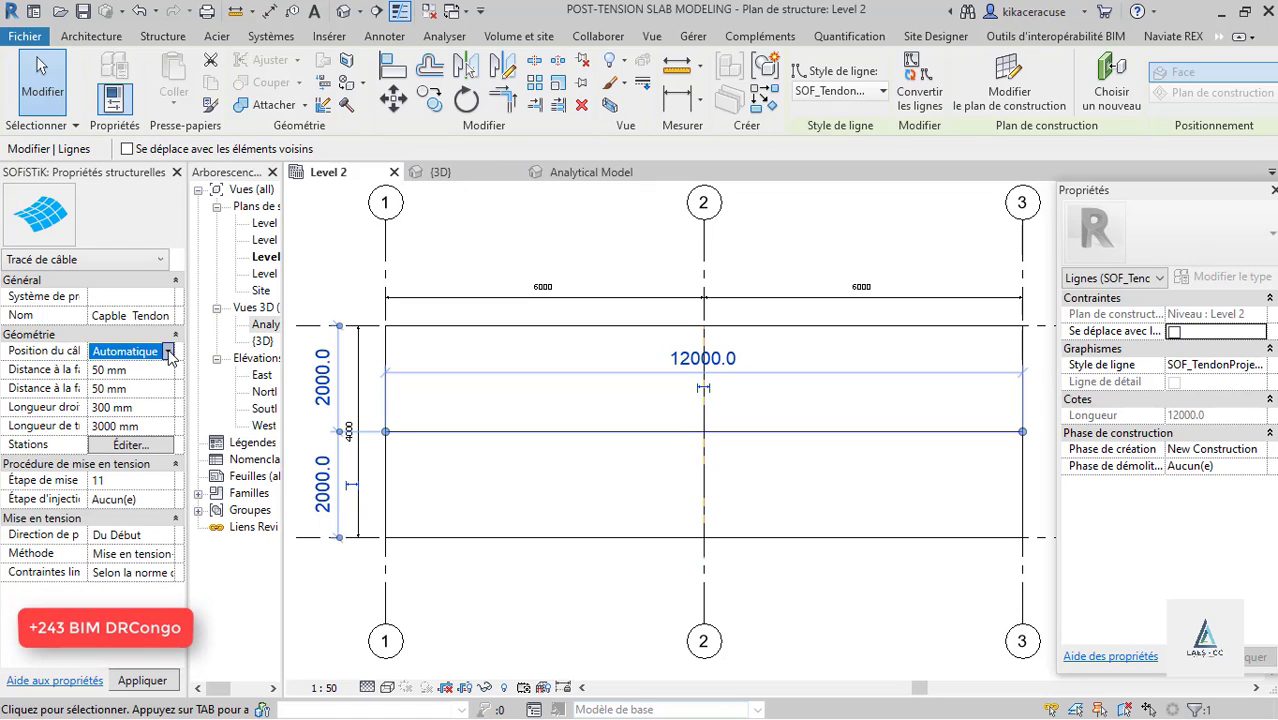
pyautogui.click(170, 352)
pyautogui.click(125, 369)
pyautogui.click(125, 448)
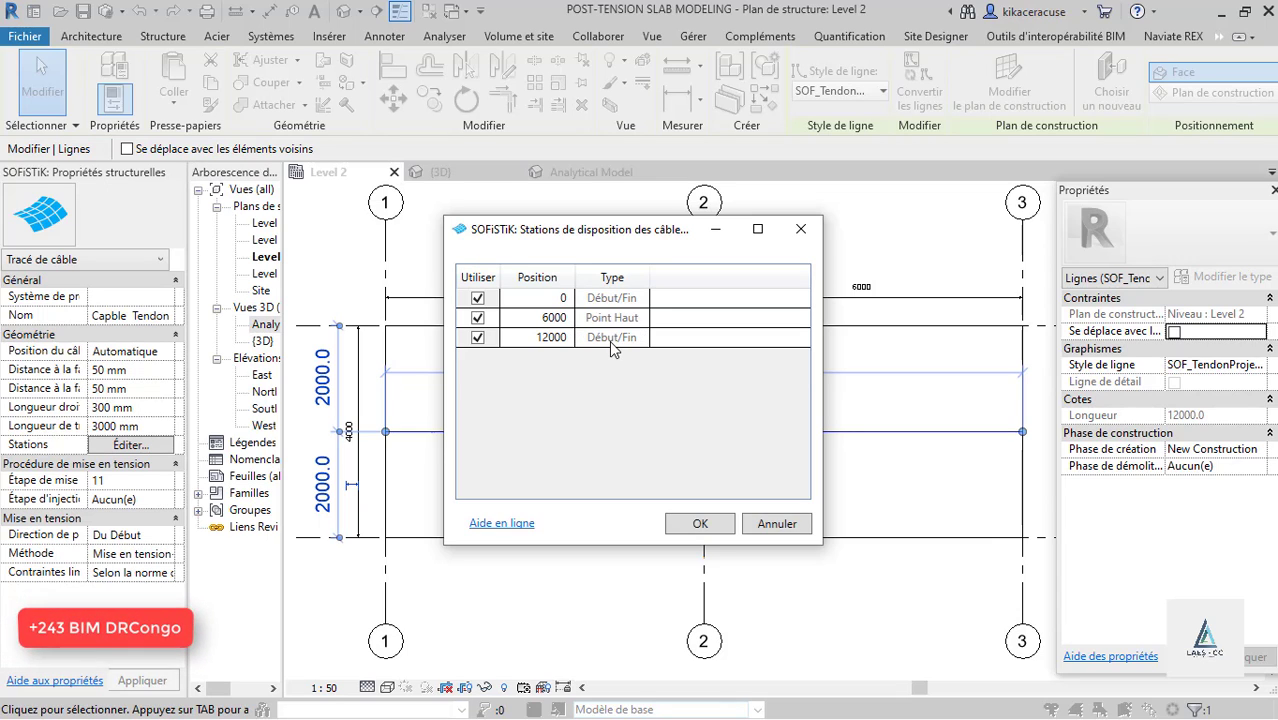
pyautogui.click(699, 523)
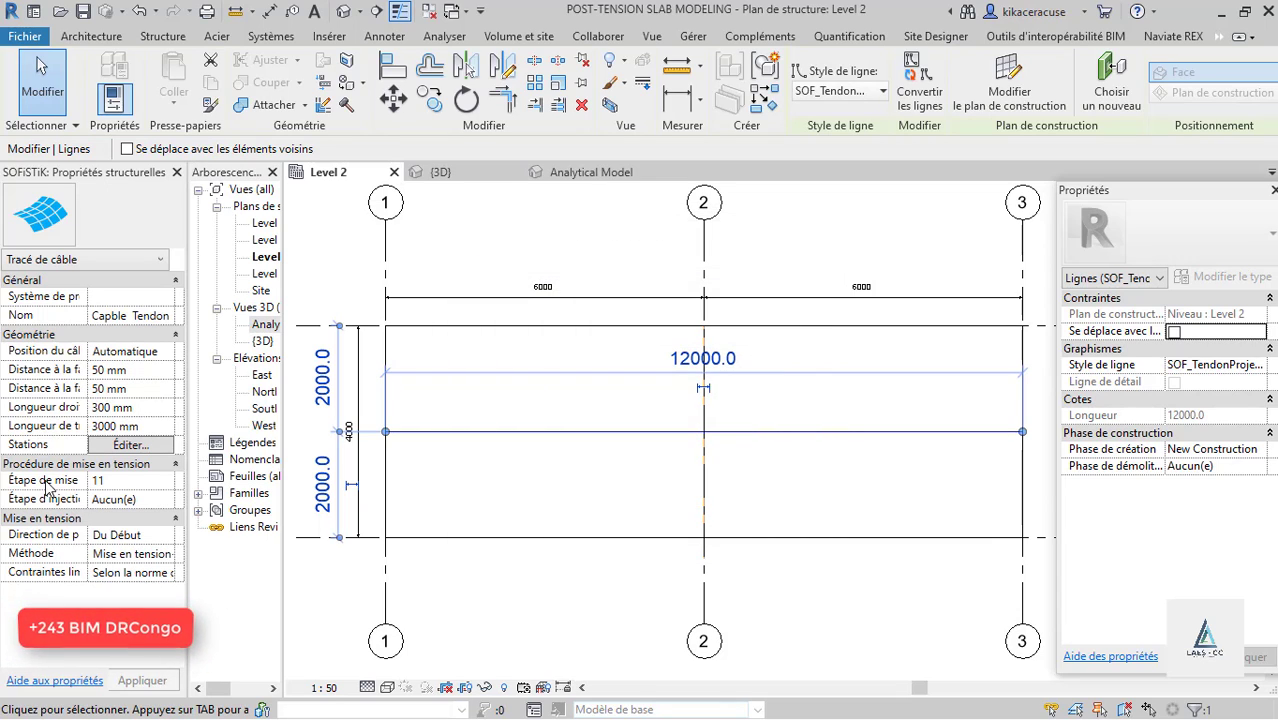
# Try the Personnalisé cable position, review the inclination options in its station table, and return the position to Automatique.
pyautogui.moveTo(88, 293); pyautogui.dragTo(125, 292)
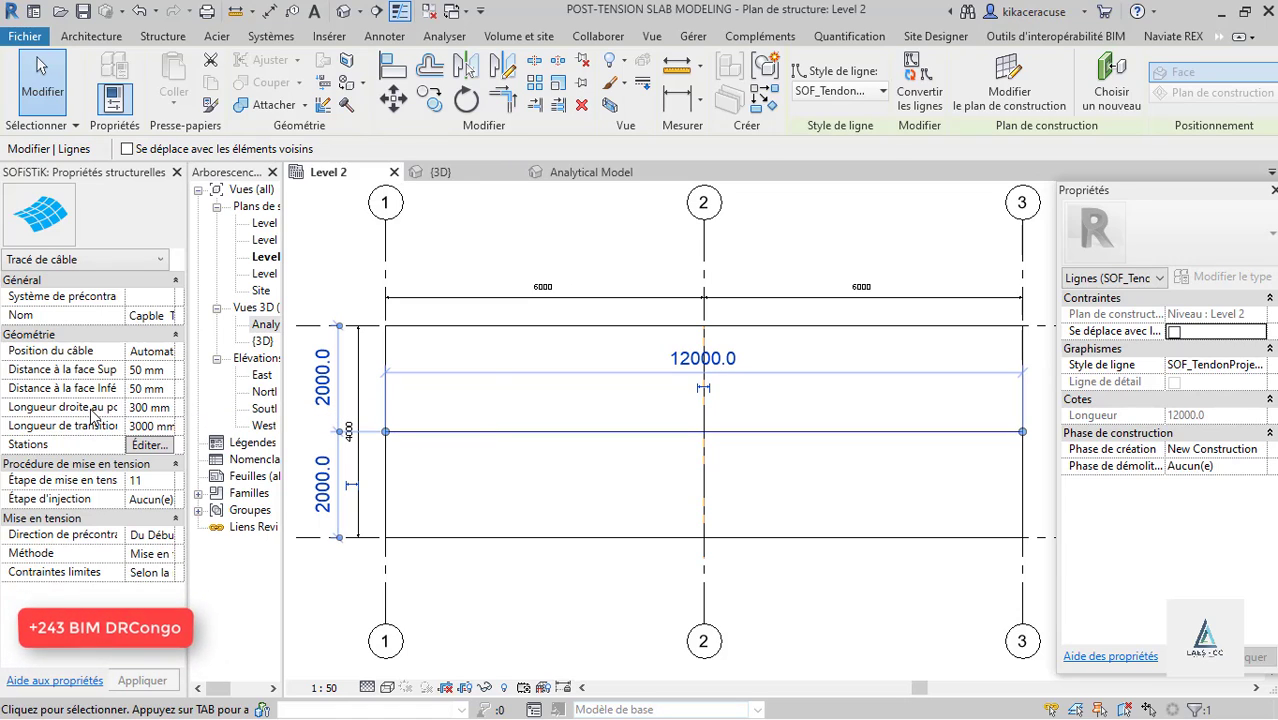
pyautogui.moveTo(126, 291)
pyautogui.mouseDown()
pyautogui.moveTo(139, 290)
pyautogui.moveTo(86, 290)
pyautogui.moveTo(103, 290)
pyautogui.mouseUp()
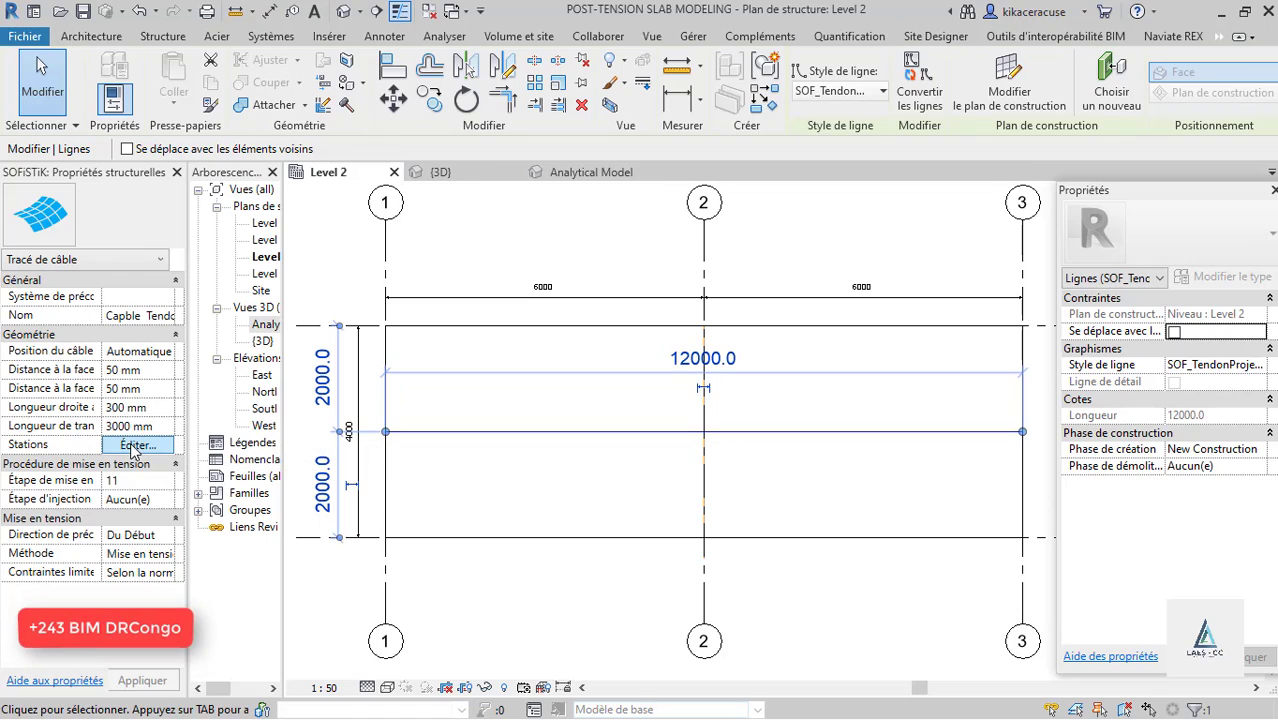
pyautogui.click(168, 351)
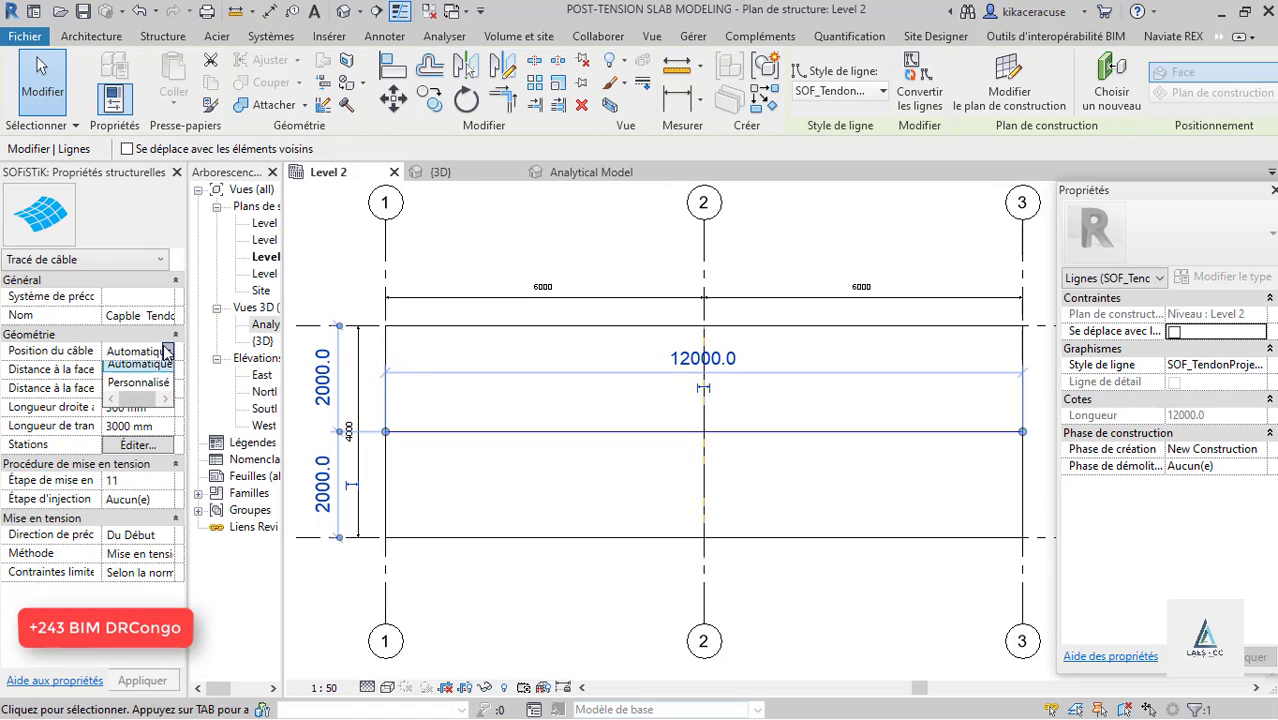
pyautogui.click(139, 393)
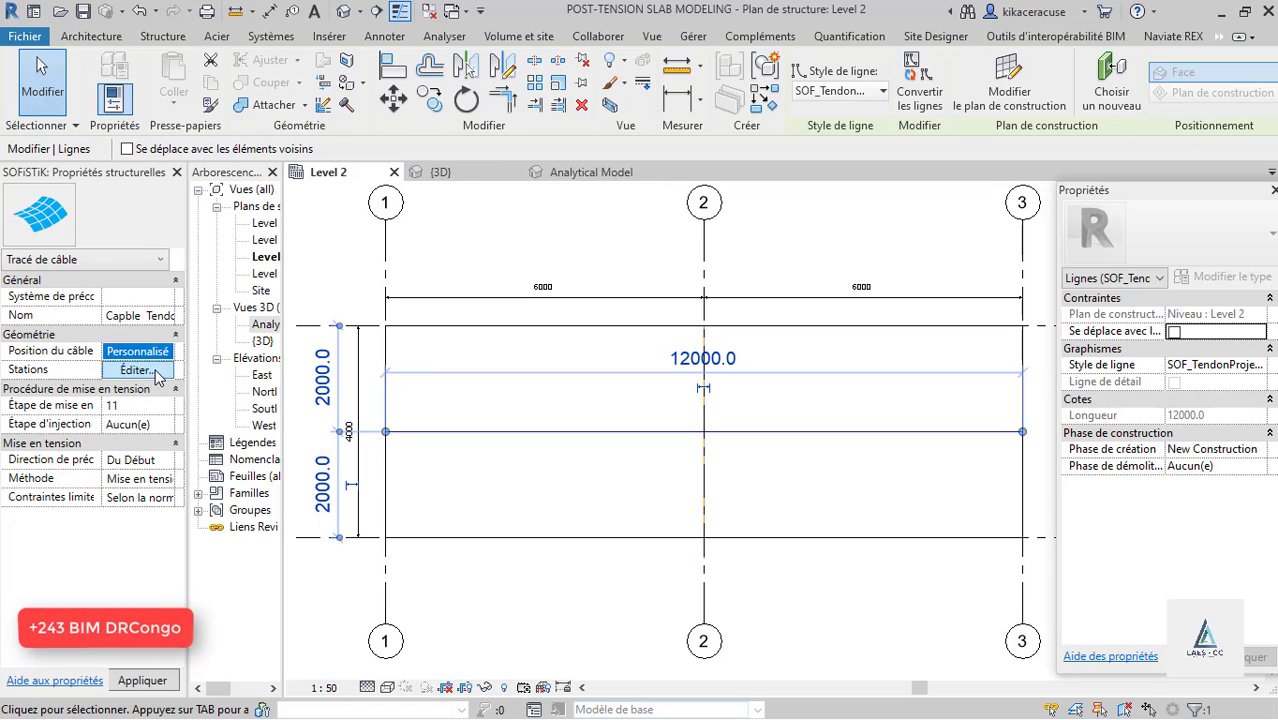
pyautogui.click(140, 369)
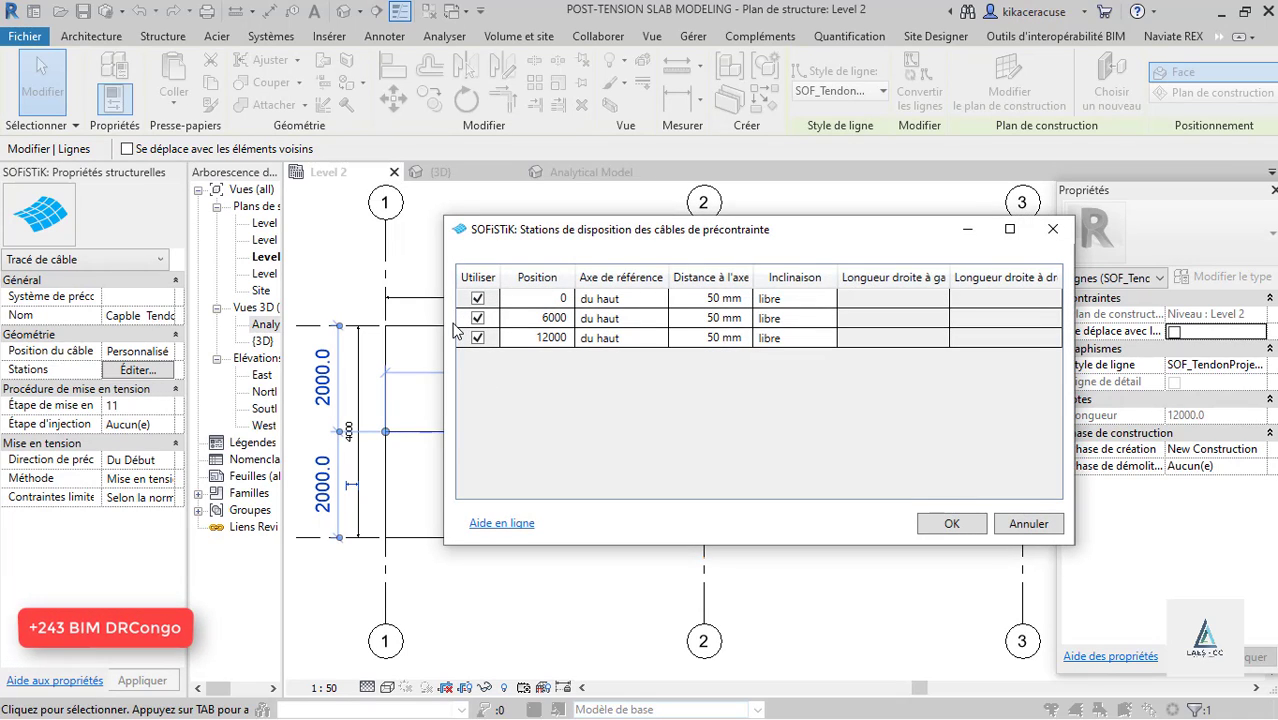
pyautogui.click(830, 299)
pyautogui.click(830, 299)
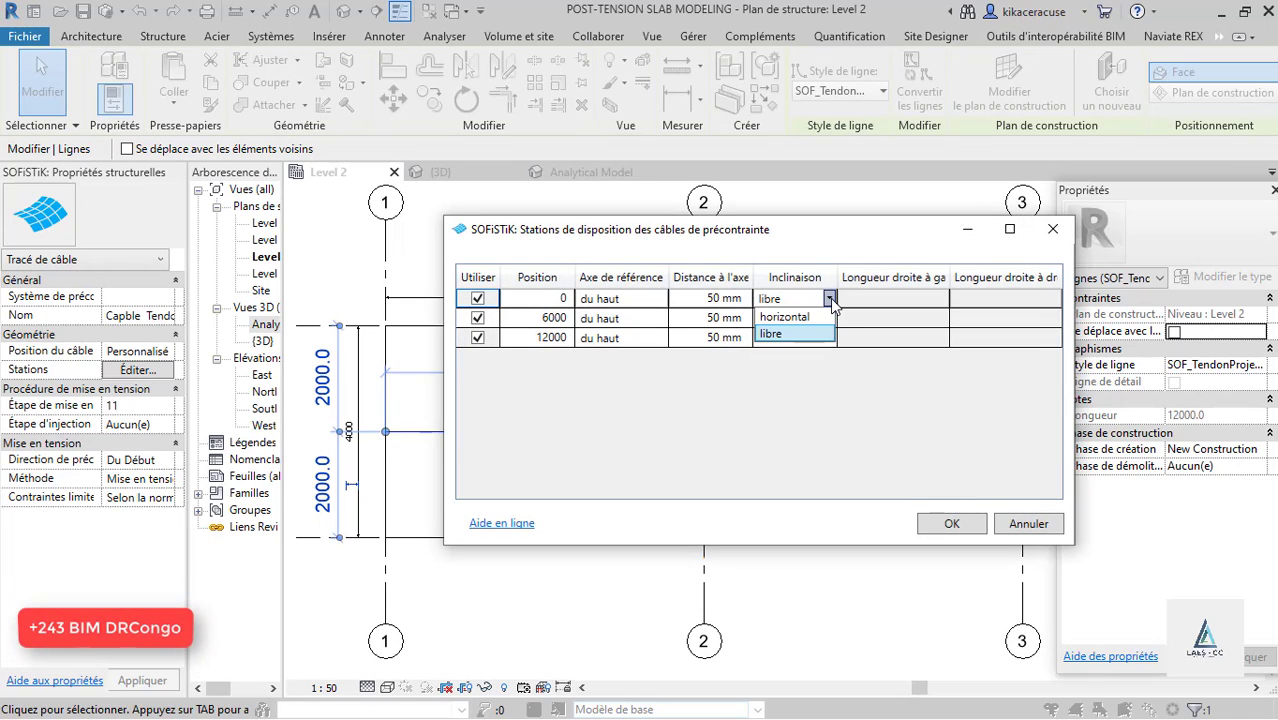
pyautogui.click(830, 298)
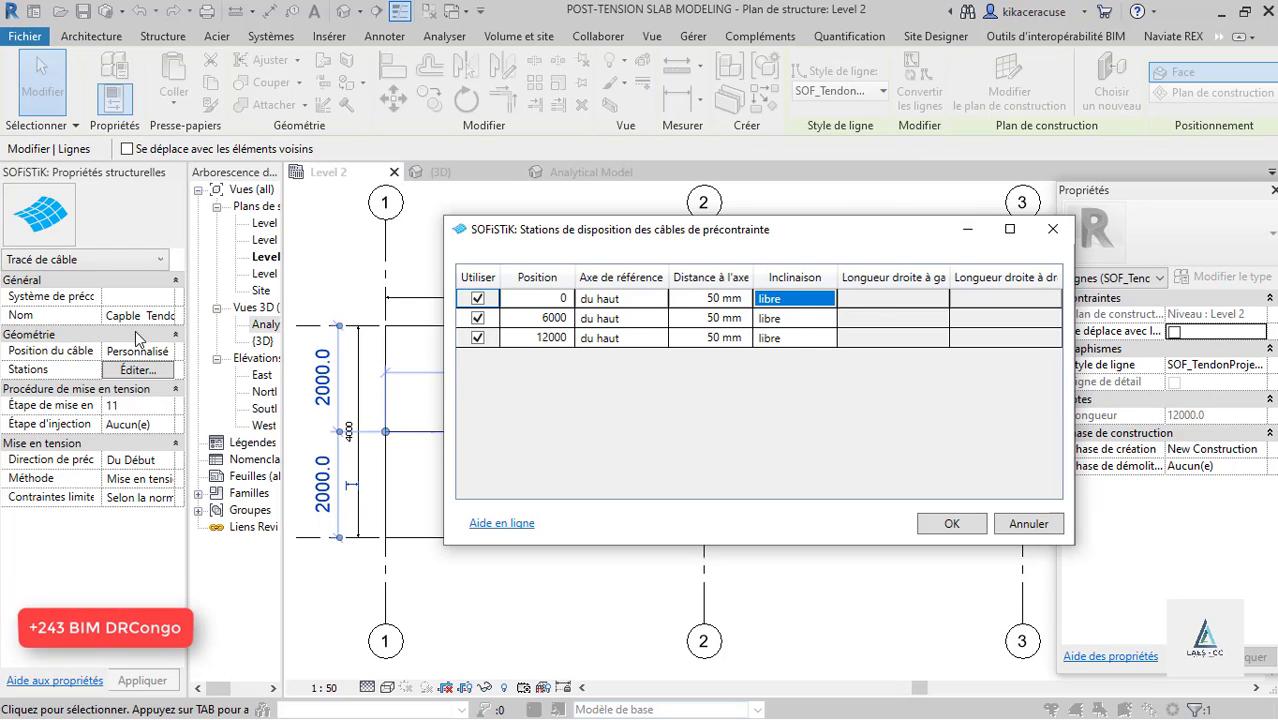
pyautogui.click(955, 527)
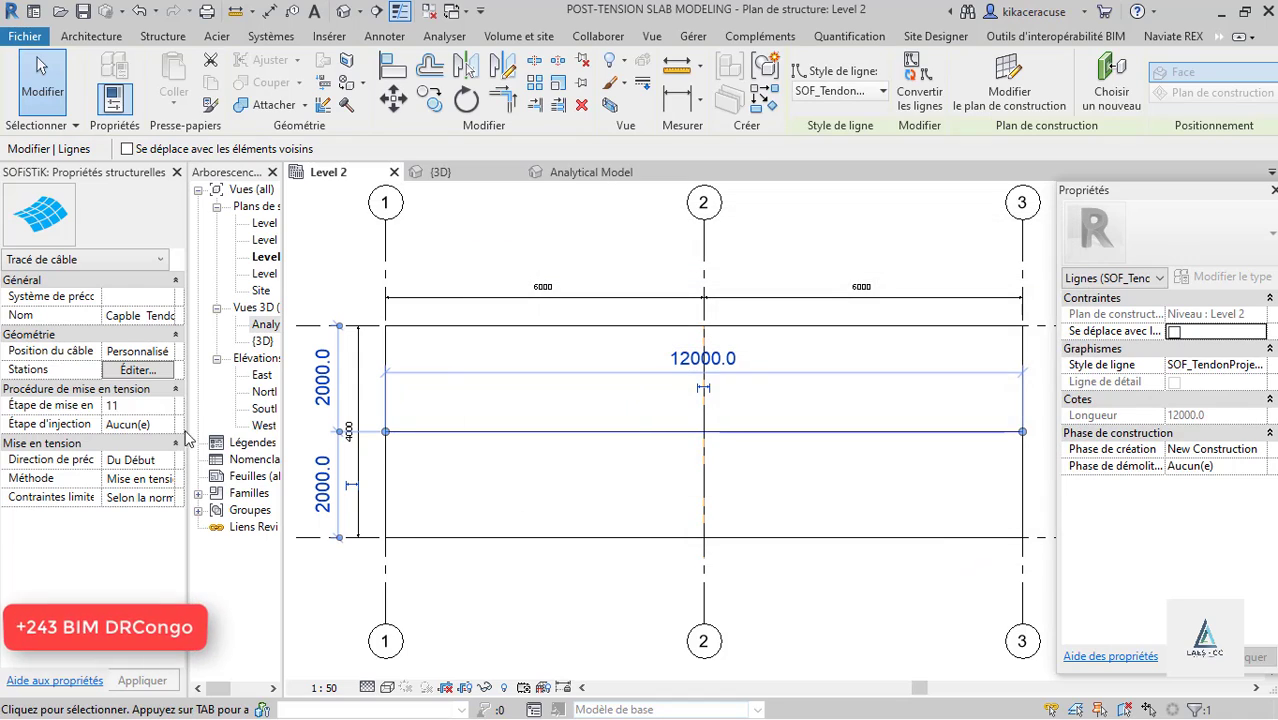
pyautogui.click(168, 351)
pyautogui.click(148, 369)
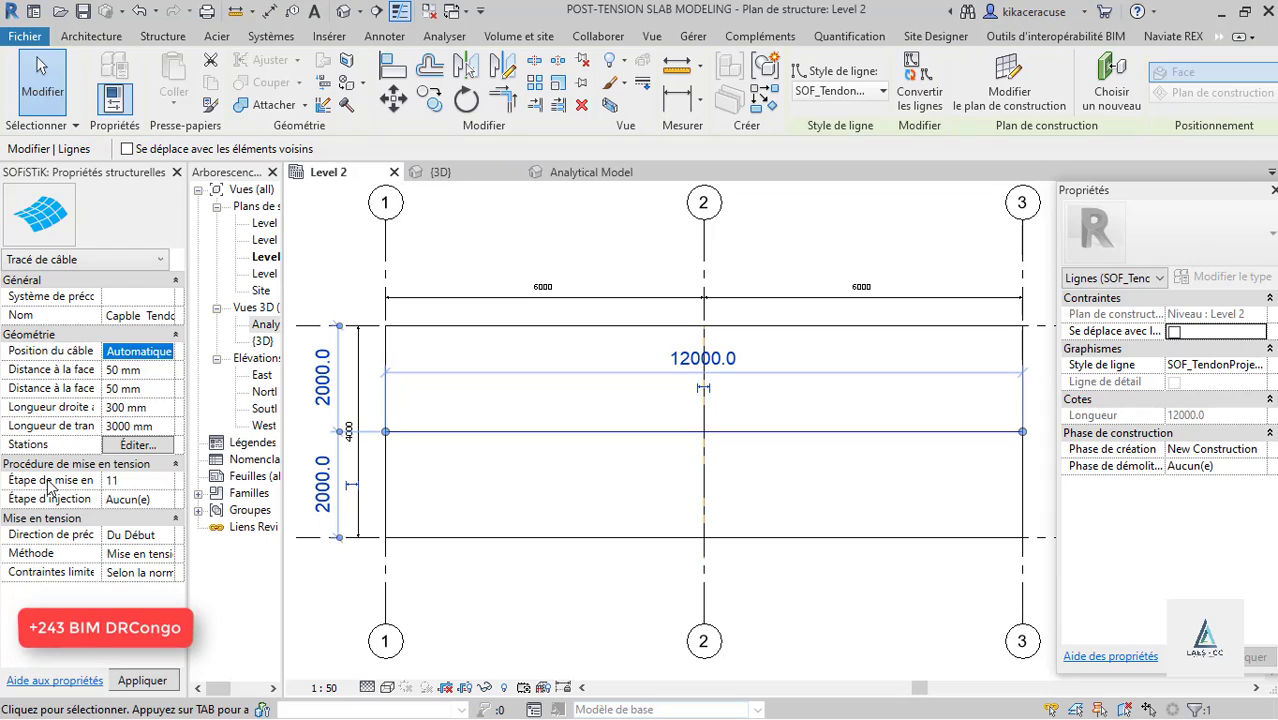
# Review the tendon's stressing and injection stages, prestressing direction, method and stress limits, and clear the selection.
pyautogui.click(138, 481)
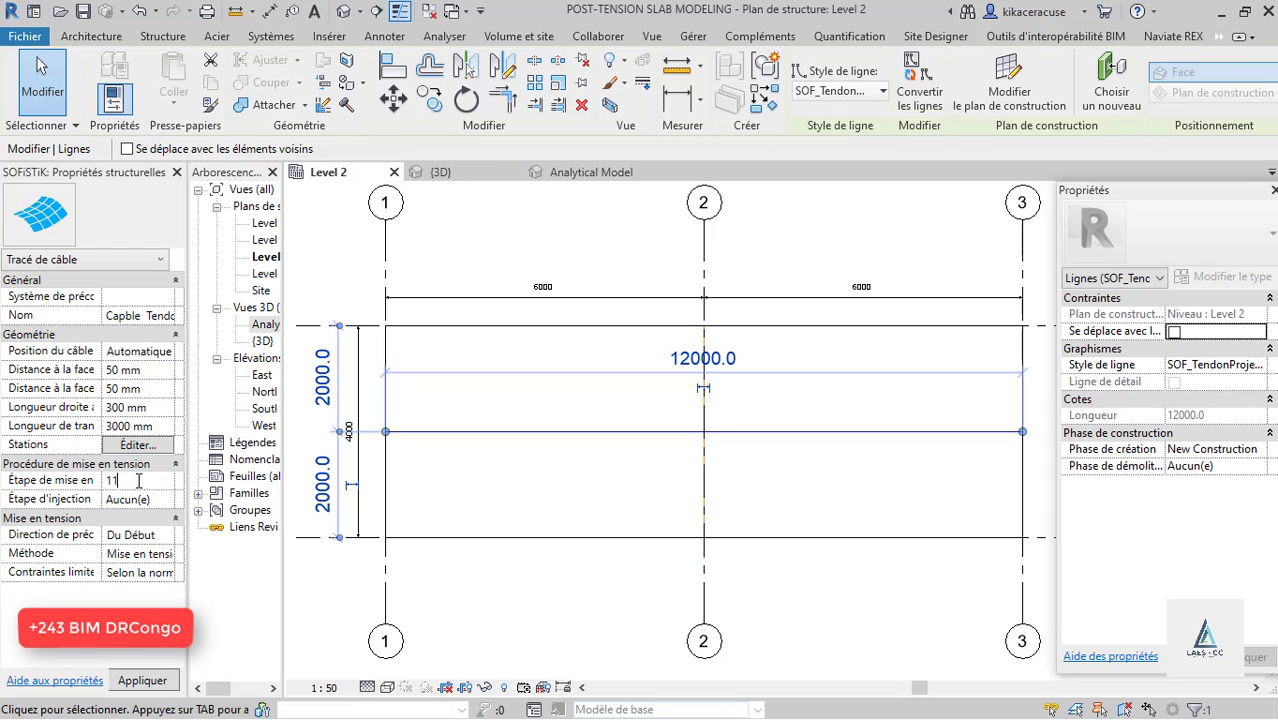
pyautogui.click(170, 500)
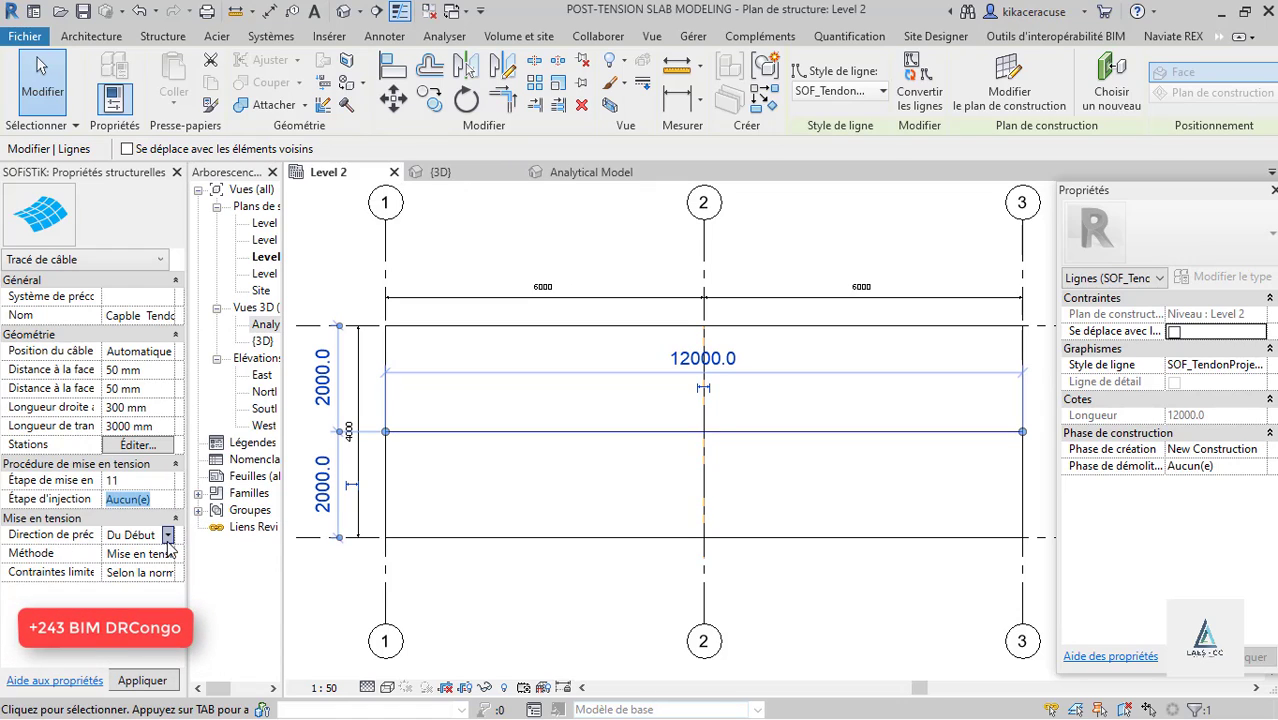
pyautogui.click(168, 537)
pyautogui.click(130, 553)
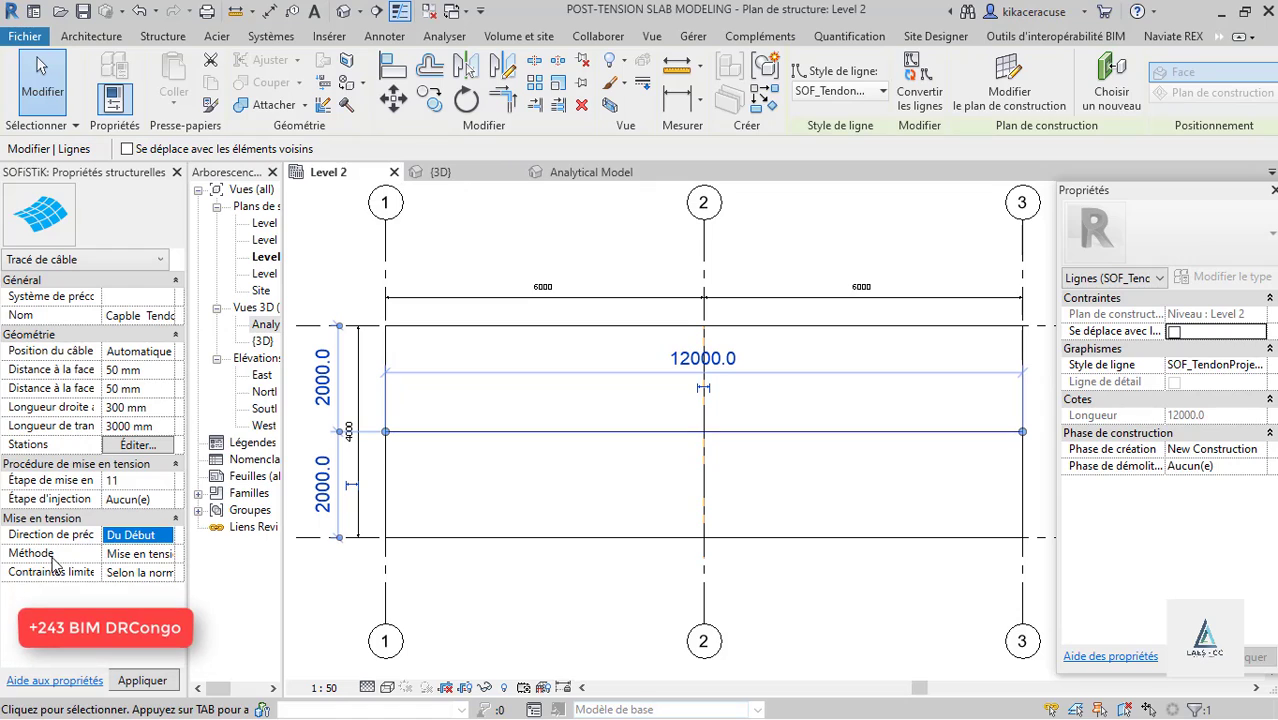
pyautogui.click(166, 555)
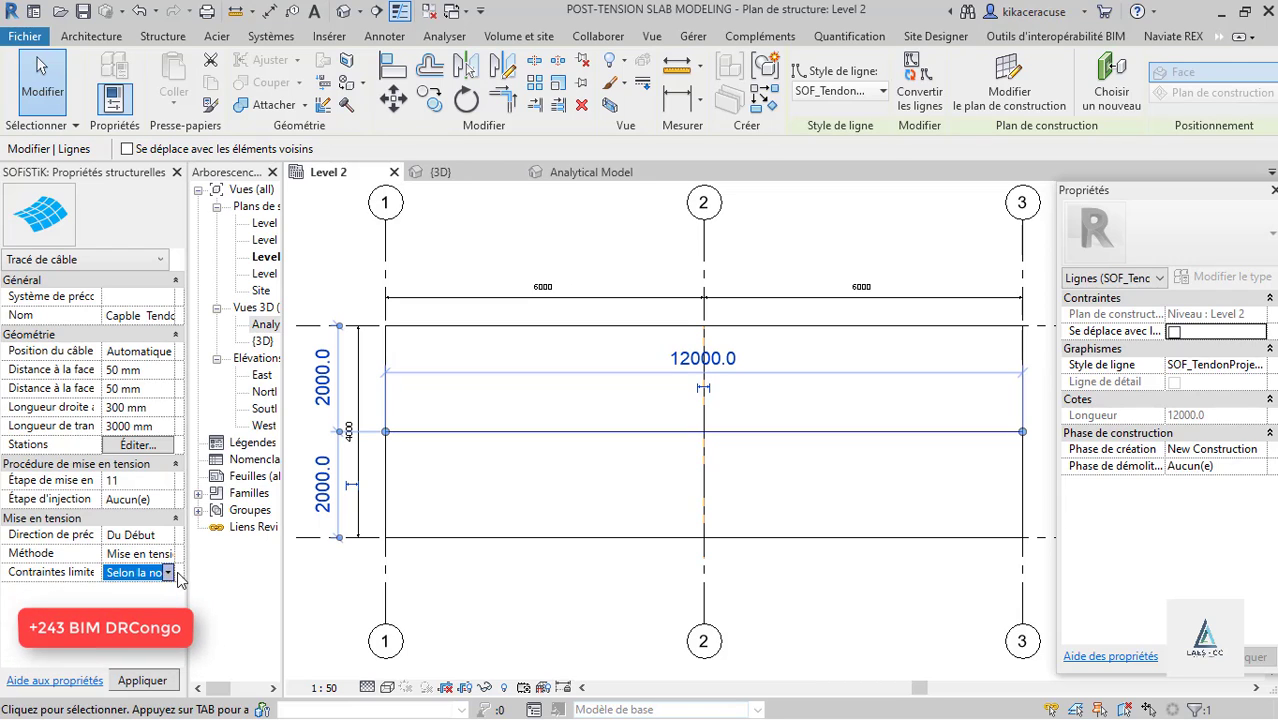
pyautogui.click(225, 618)
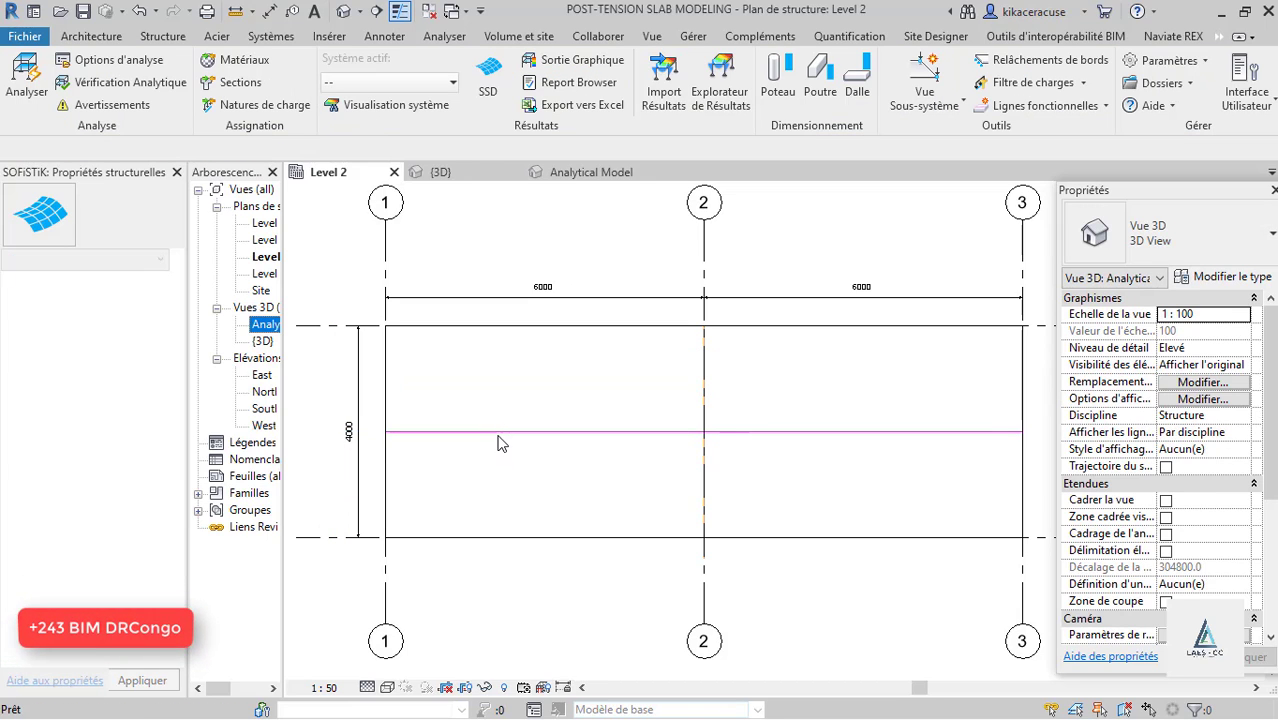
# Inspect the tendon layout line and its structural properties in the {3D} view, closing any error and clearing the selection.
pyautogui.click(580, 172)
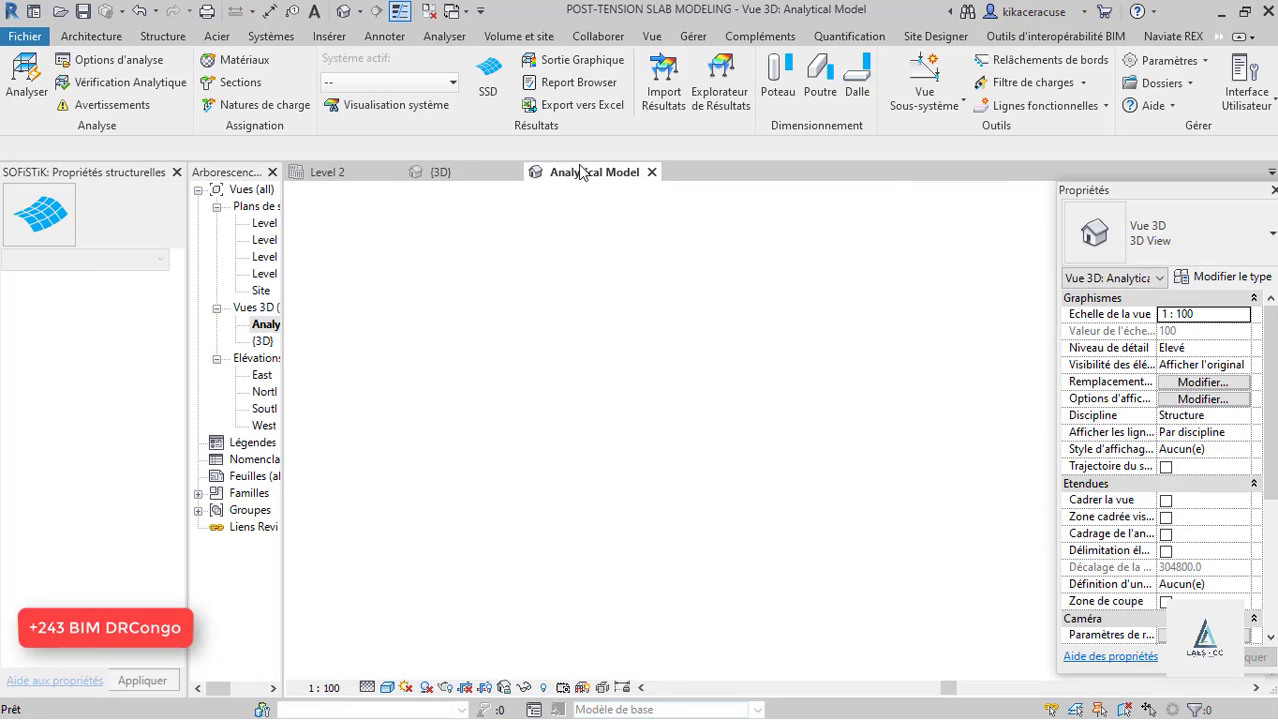
pyautogui.click(468, 176)
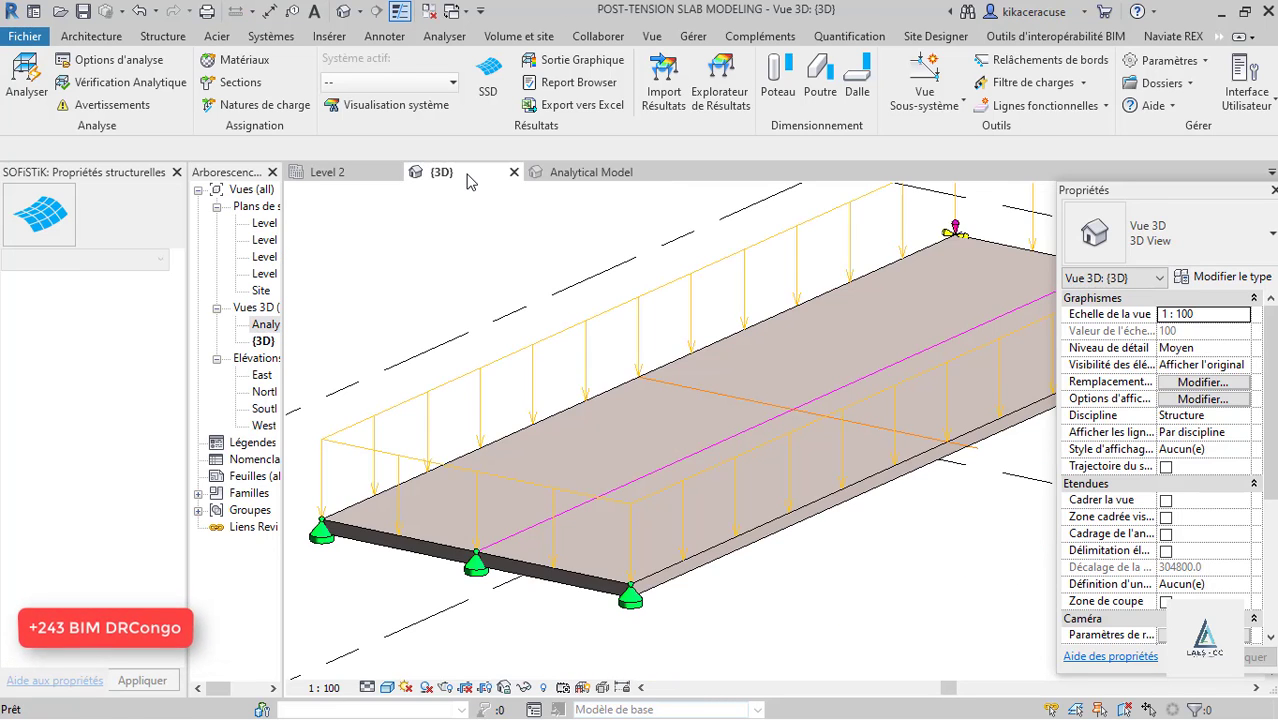
pyautogui.scroll(2, 524, 532)
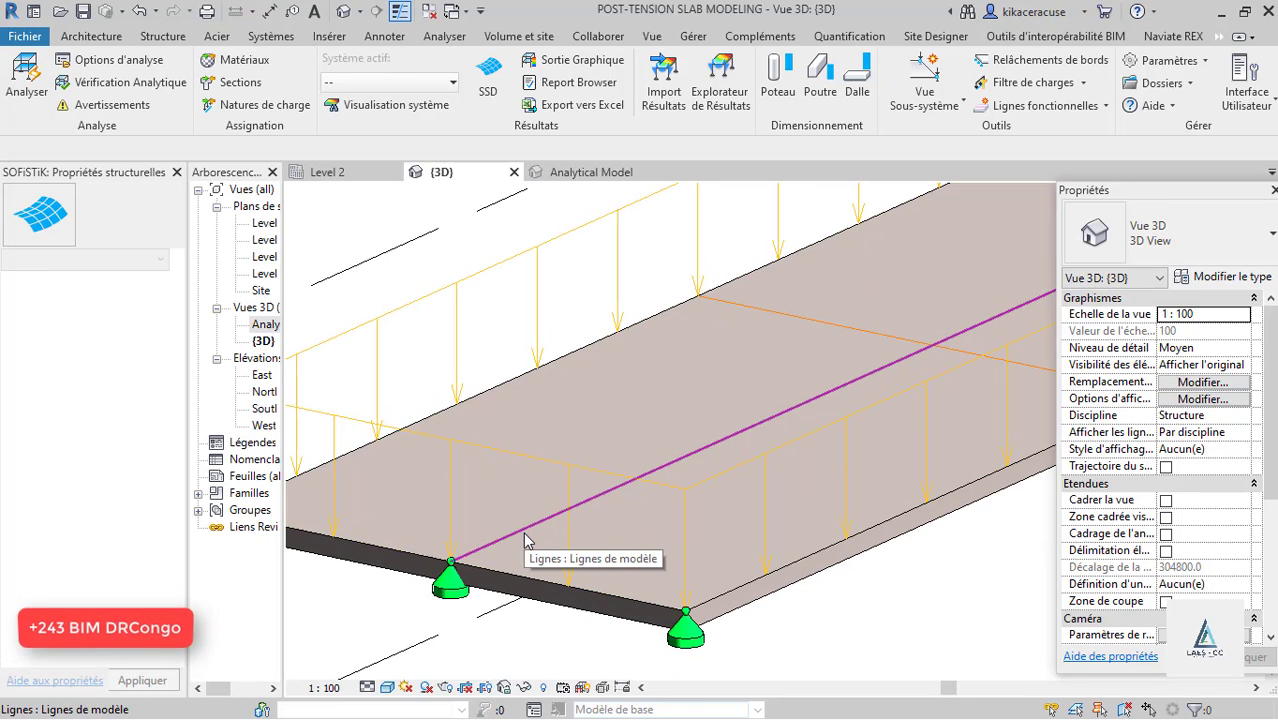
pyautogui.click(524, 540)
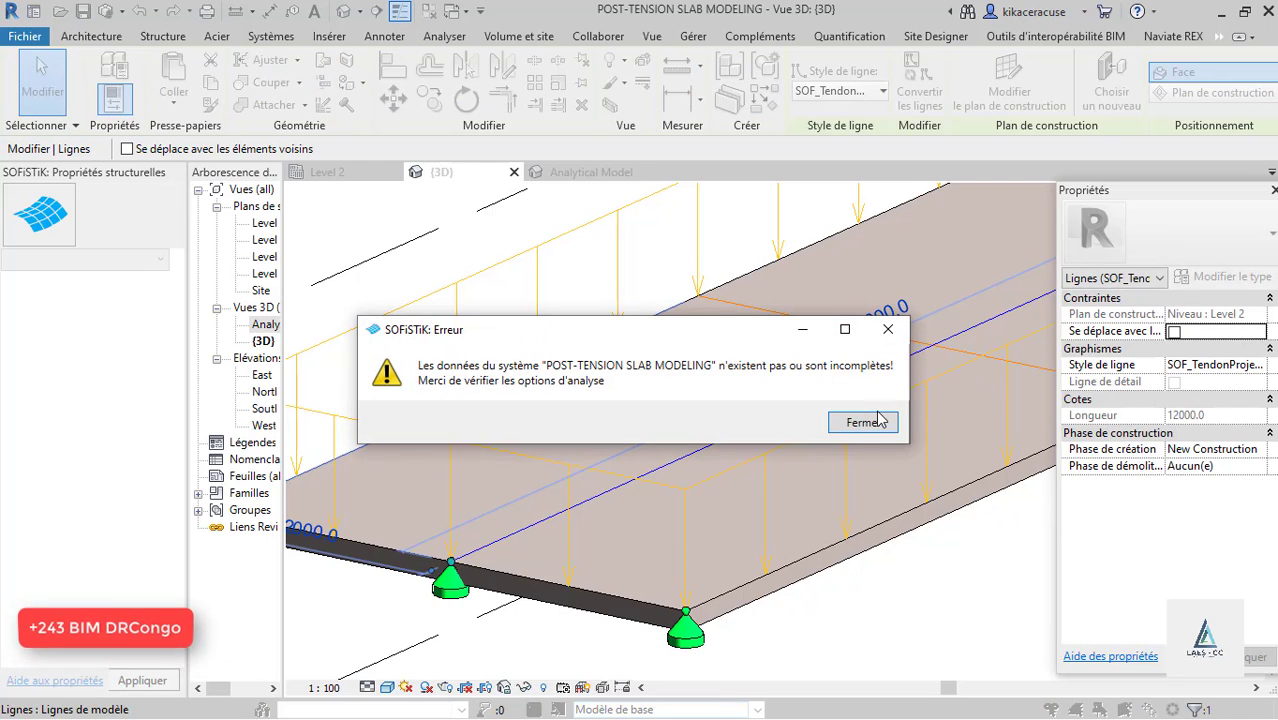
pyautogui.click(866, 422)
pyautogui.scroll(-2, 590, 475)
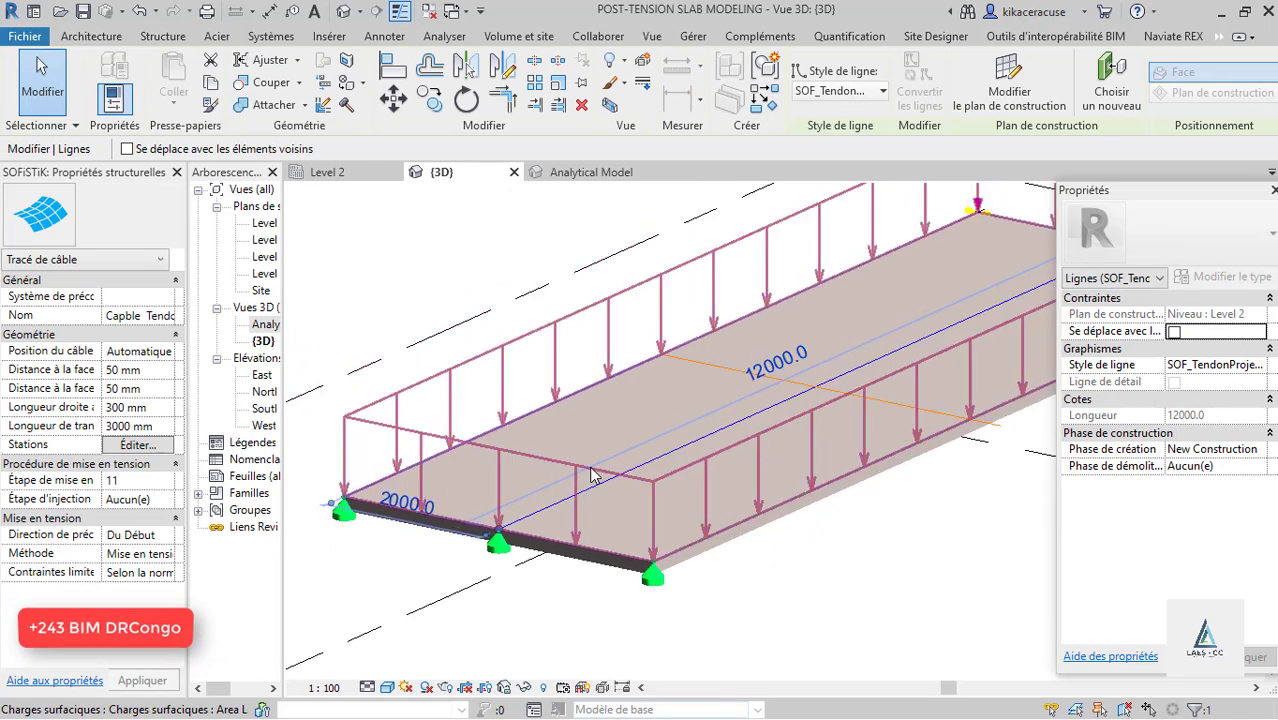
pyautogui.scroll(-2, 590, 468)
pyautogui.press('Escape')
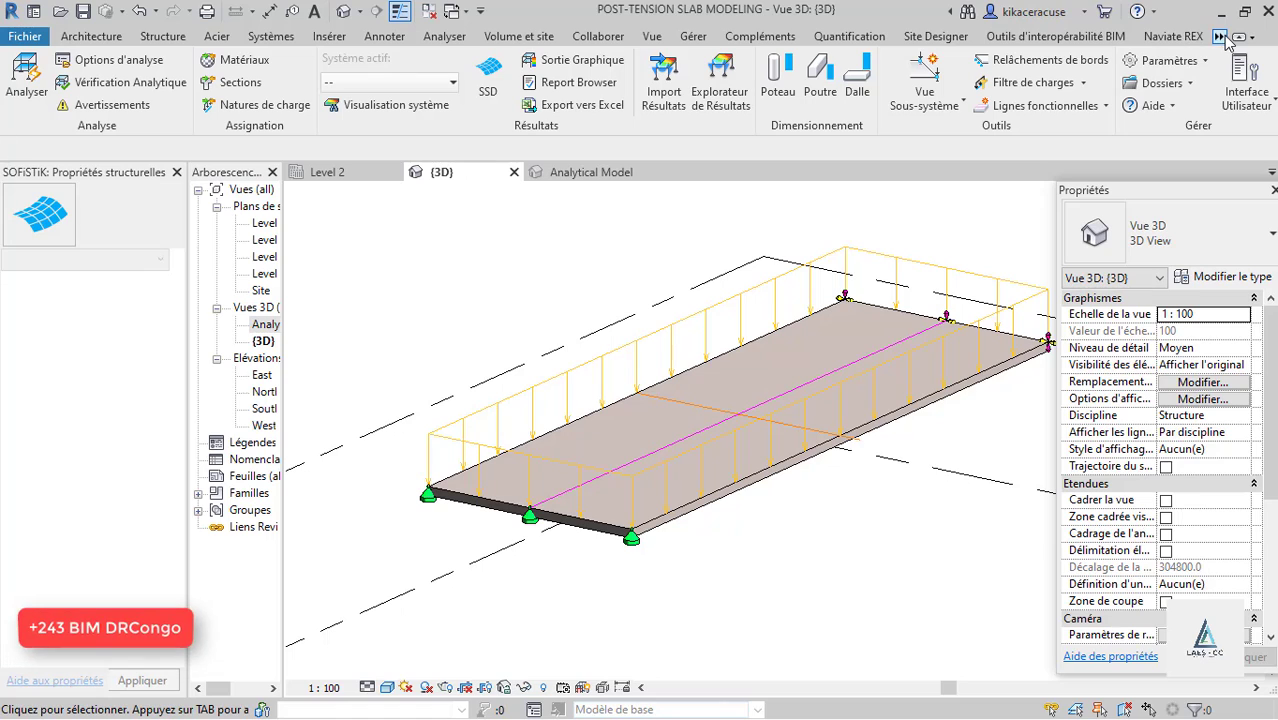
# Run SOFiSTiK's analytical verification of the slab model, review the error and warning list, and close it.
pyautogui.click(1222, 36)
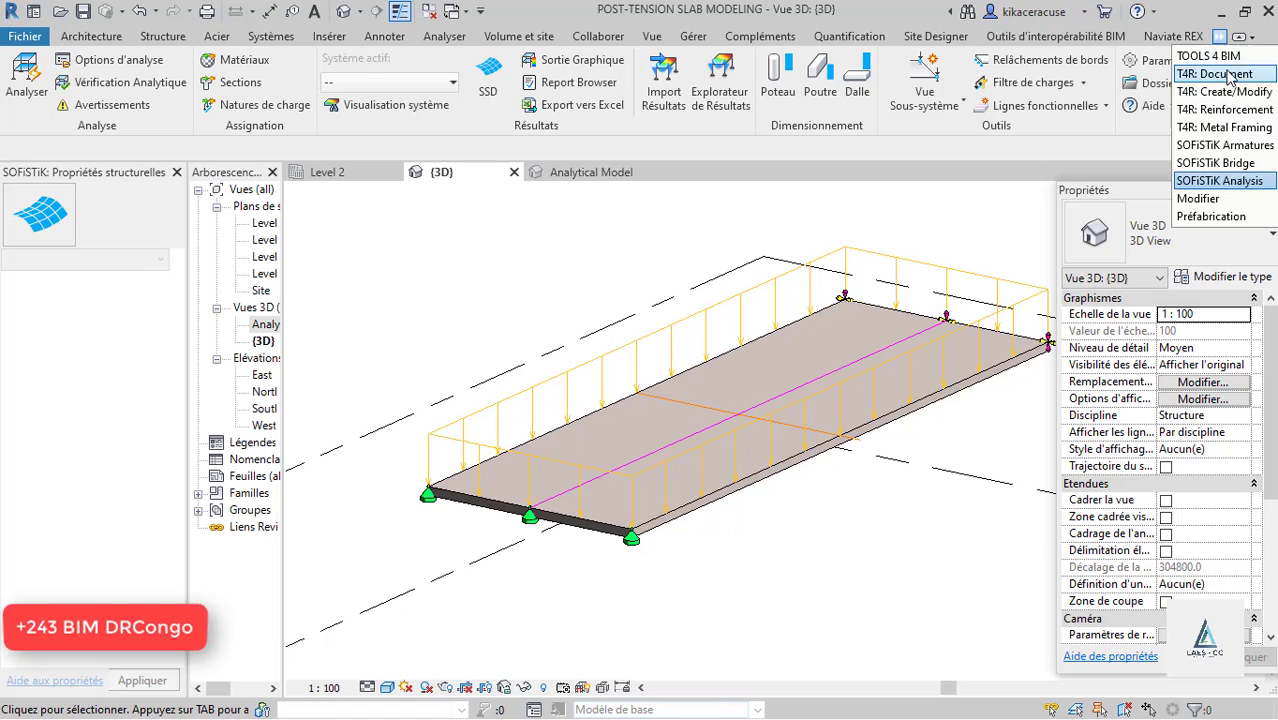
pyautogui.click(1236, 181)
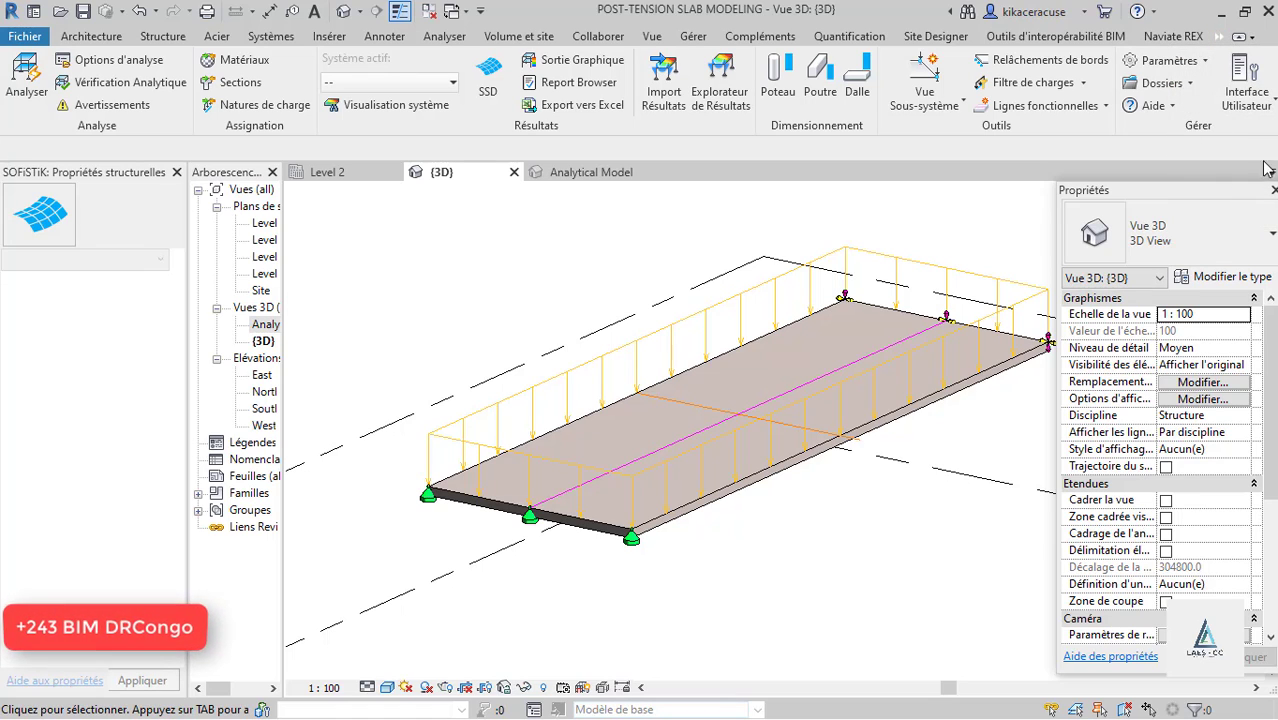
pyautogui.click(118, 83)
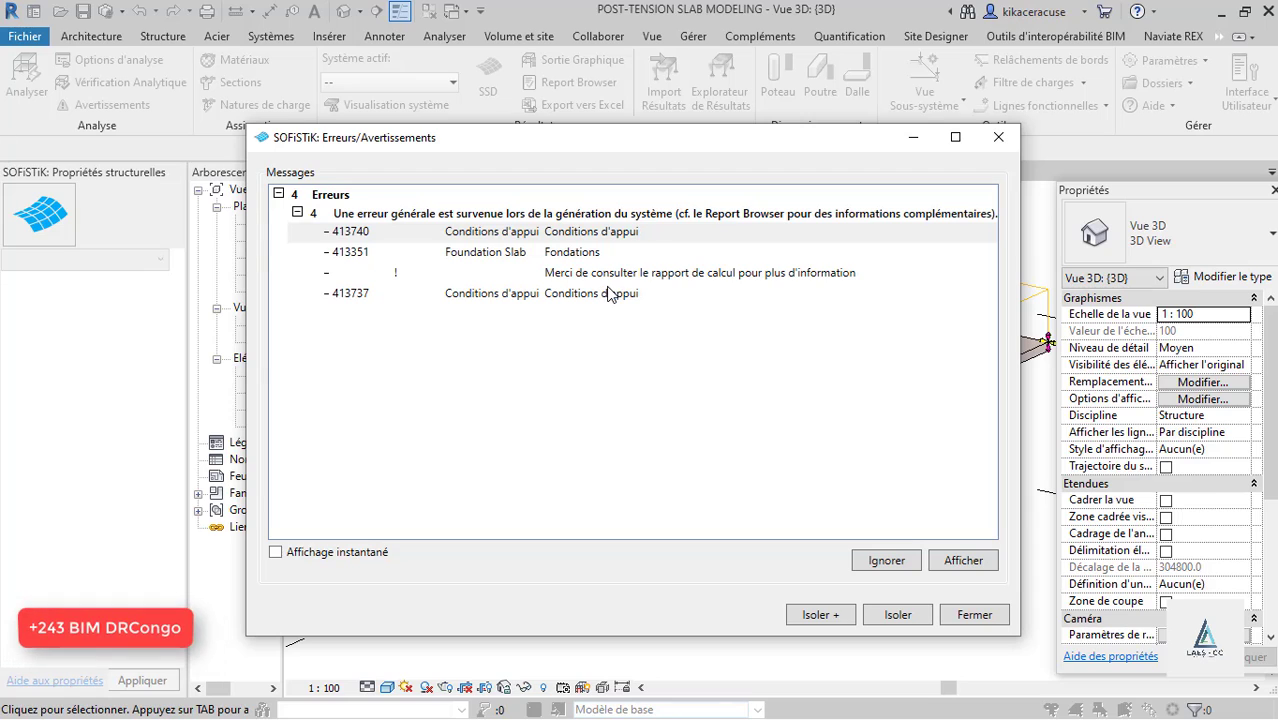
pyautogui.click(557, 299)
pyautogui.click(967, 613)
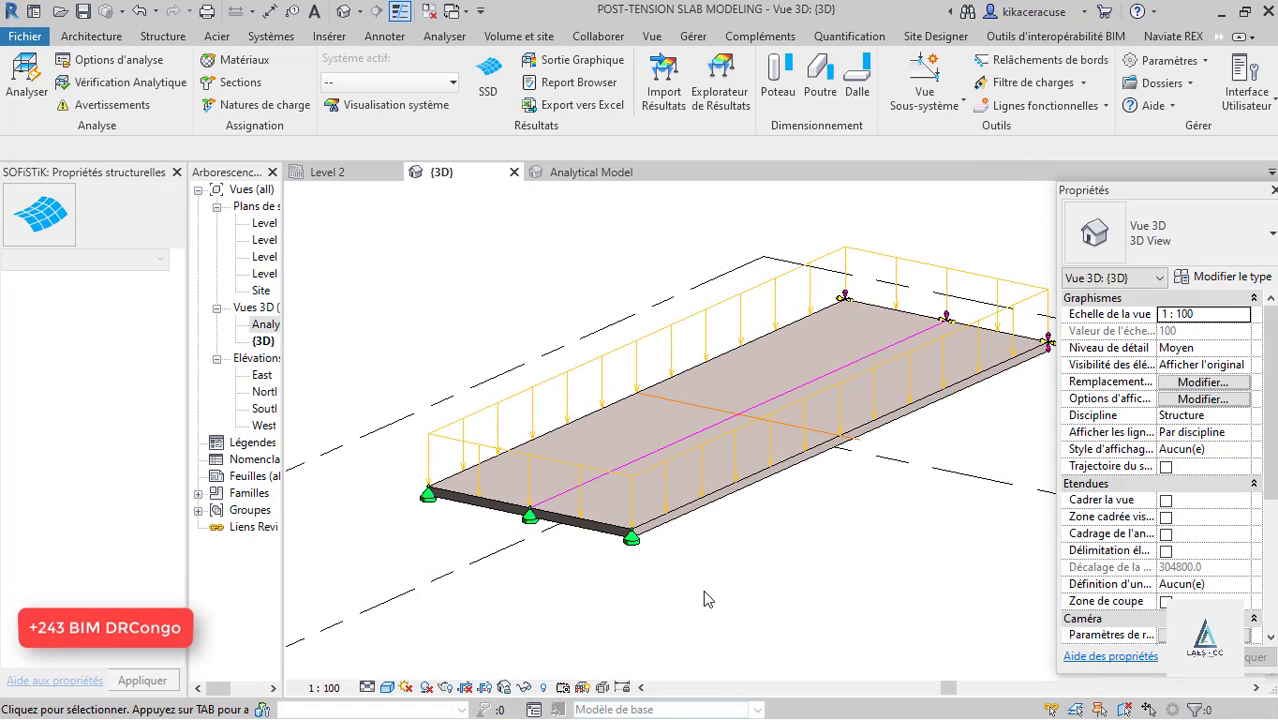
# Open the SOFiSTiK material assignment and check the material options for Concrete, Cast In Situ.
pyautogui.click(238, 60)
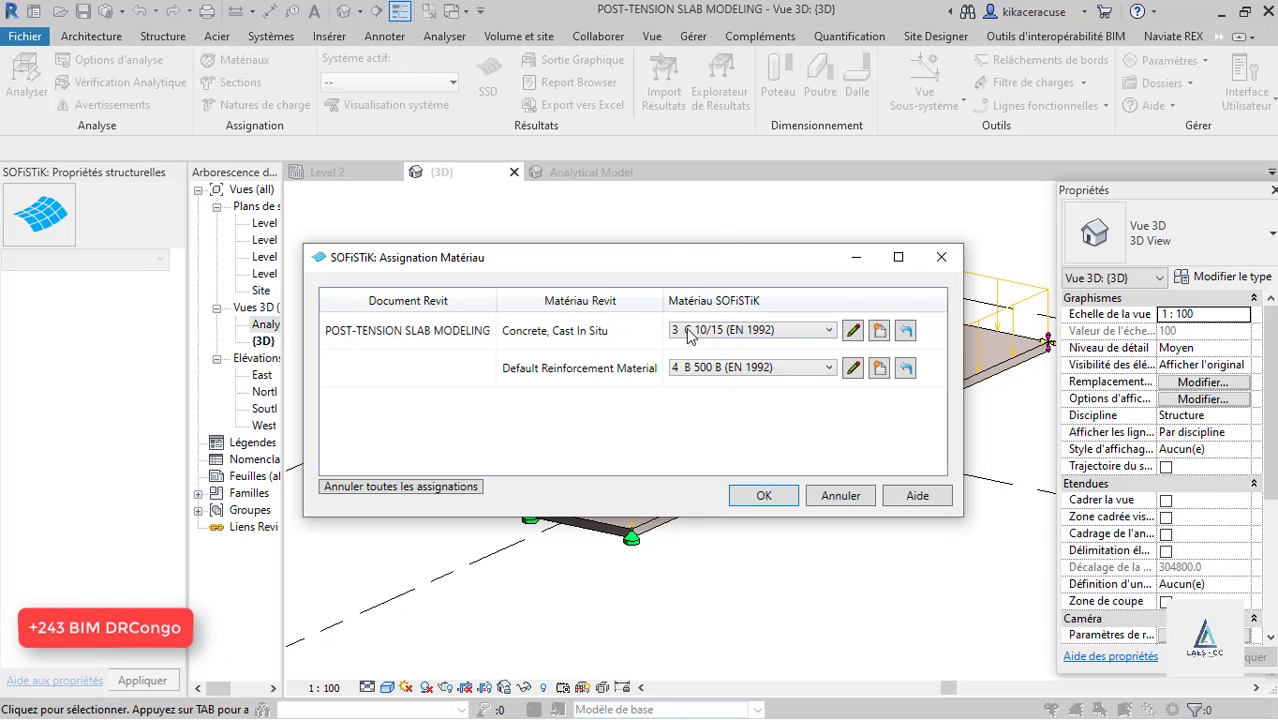
pyautogui.click(777, 335)
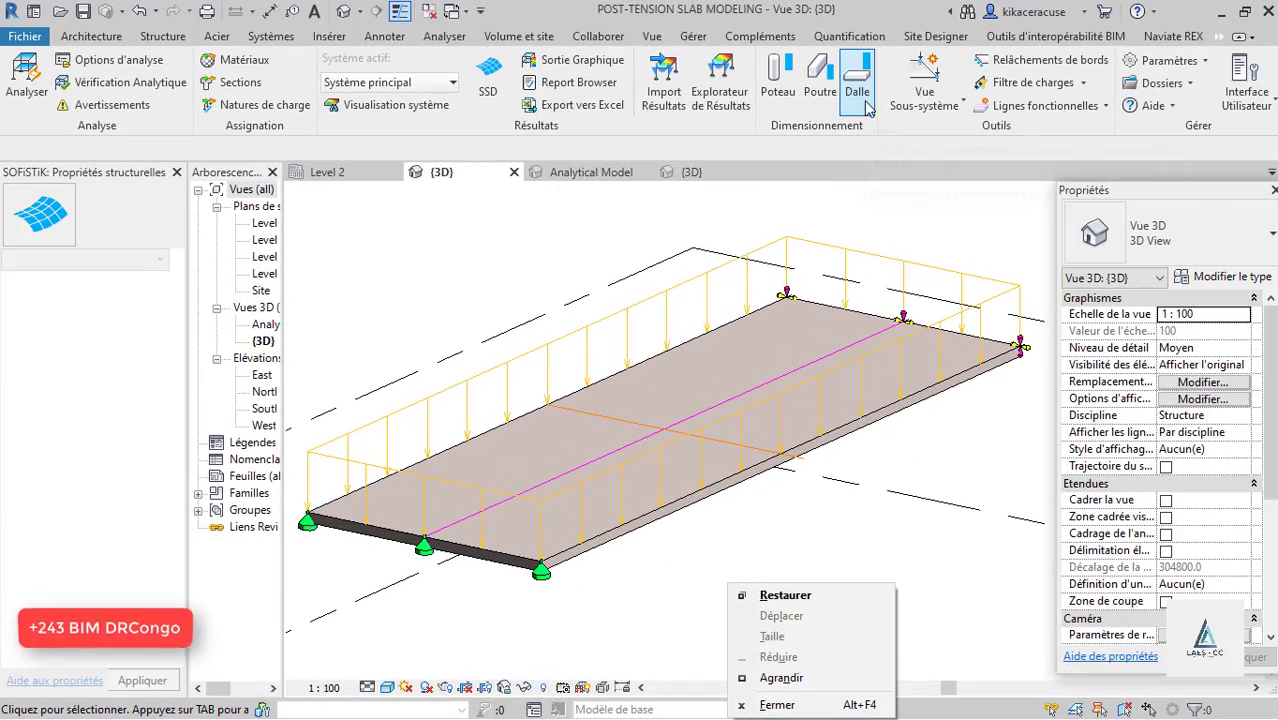
# Delete the PRESTRESS TENDON MATERIAL prestressing system from the SOFiSTiK project data.
pyautogui.click(1205, 62)
pyautogui.moveTo(1093, 80)
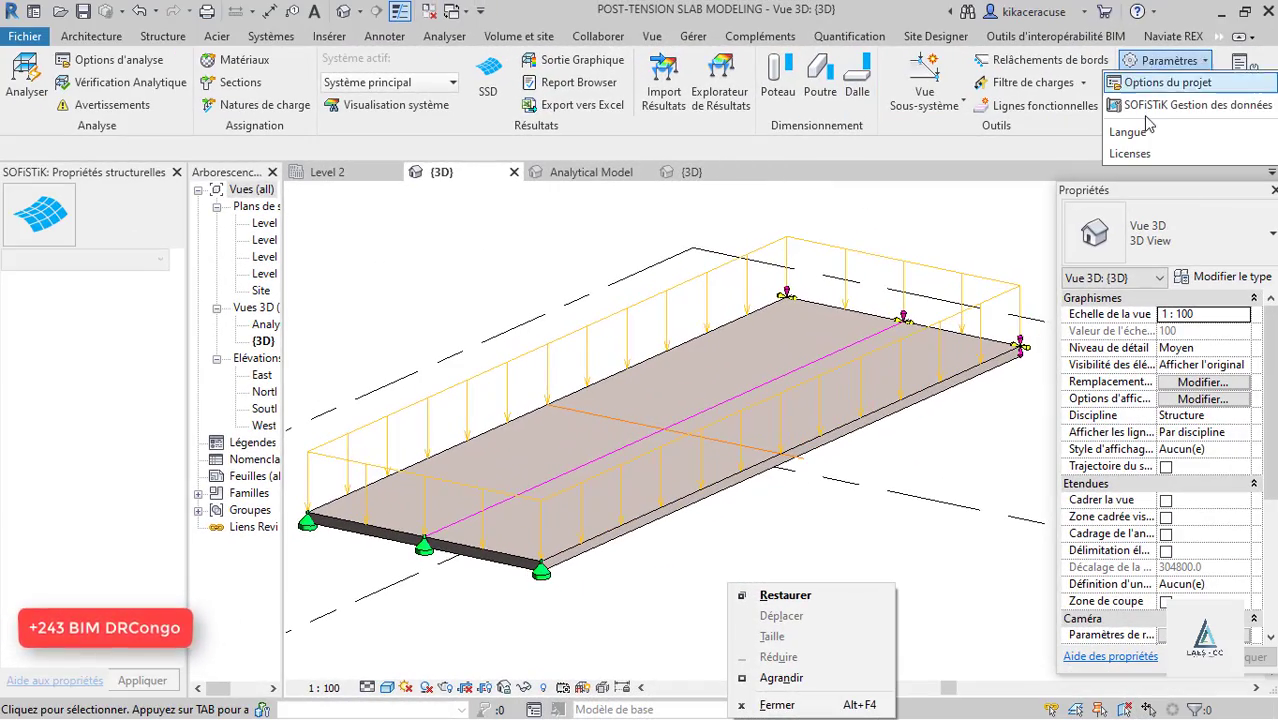
pyautogui.click(1165, 94)
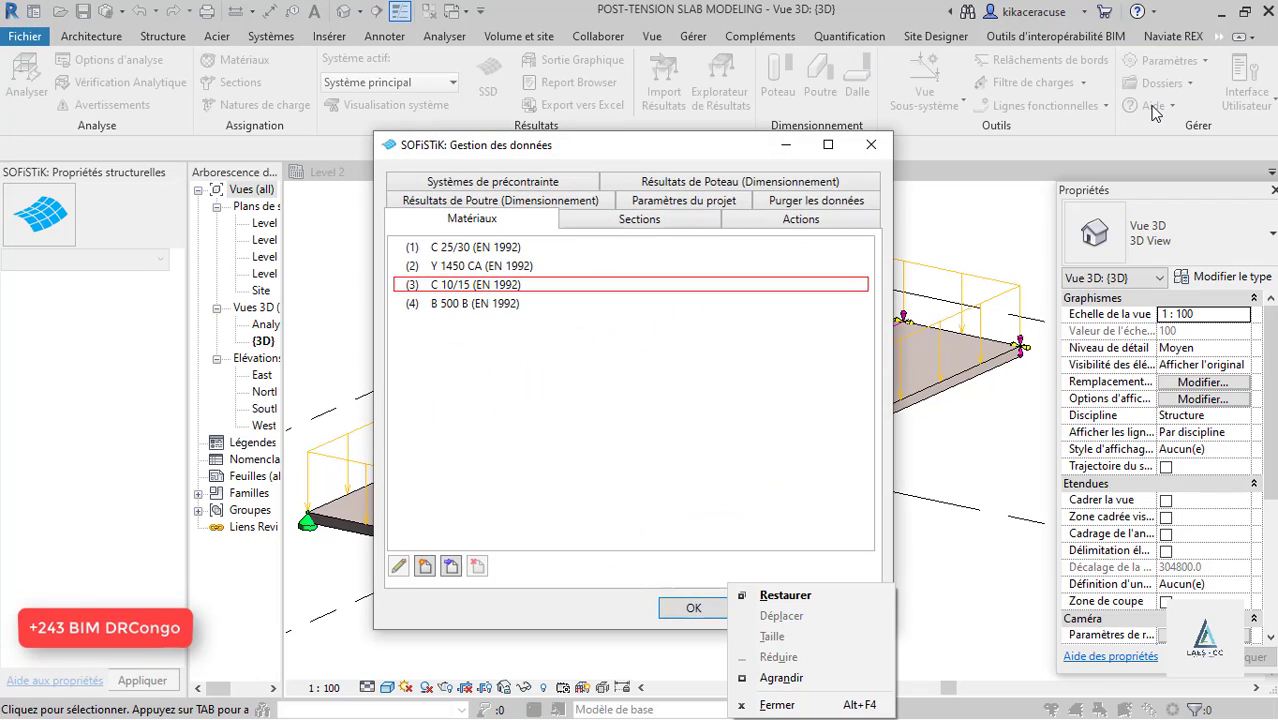
pyautogui.click(446, 184)
pyautogui.click(490, 256)
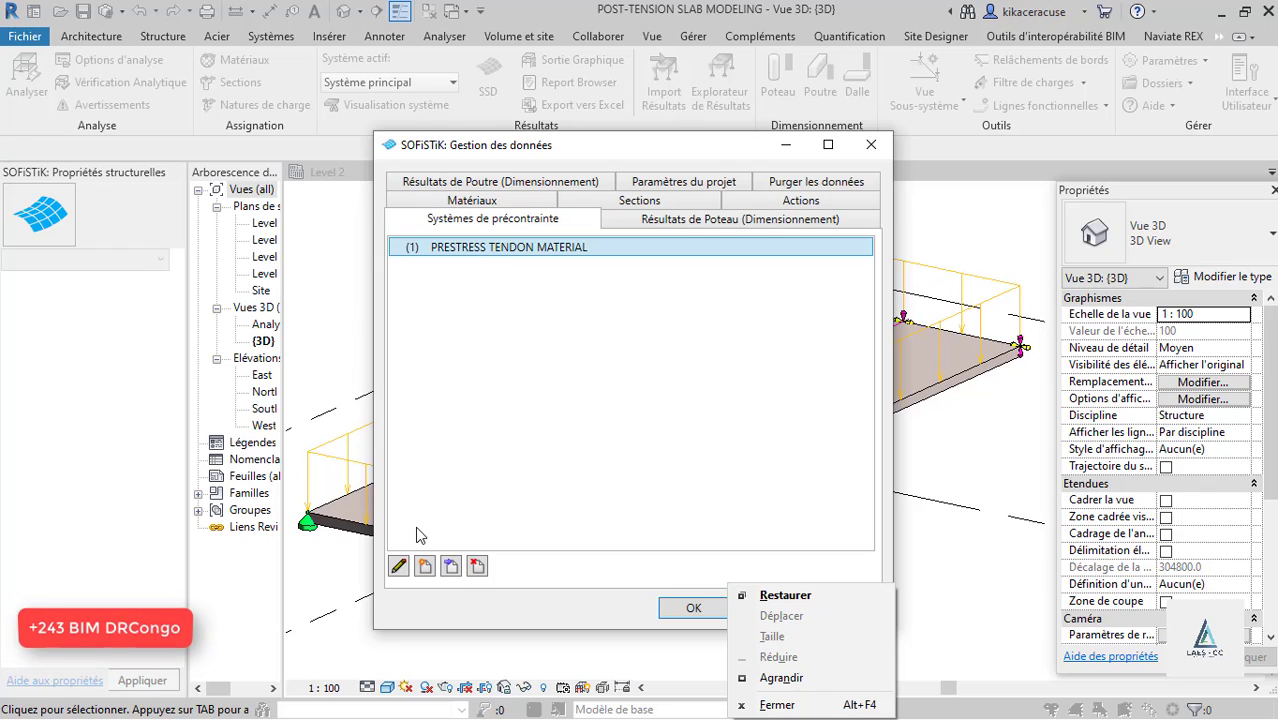
pyautogui.click(476, 566)
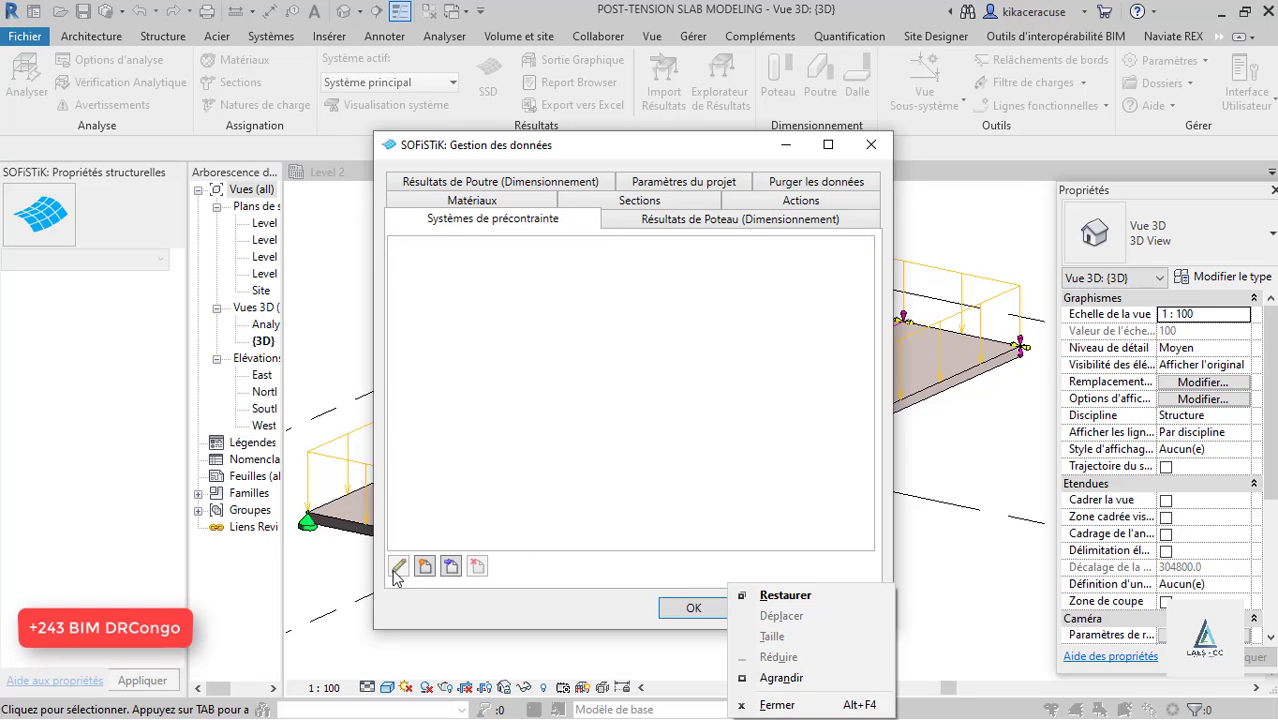
# Create a new prestressing system and name it "Presstressing system 12.7 mm".
pyautogui.click(424, 566)
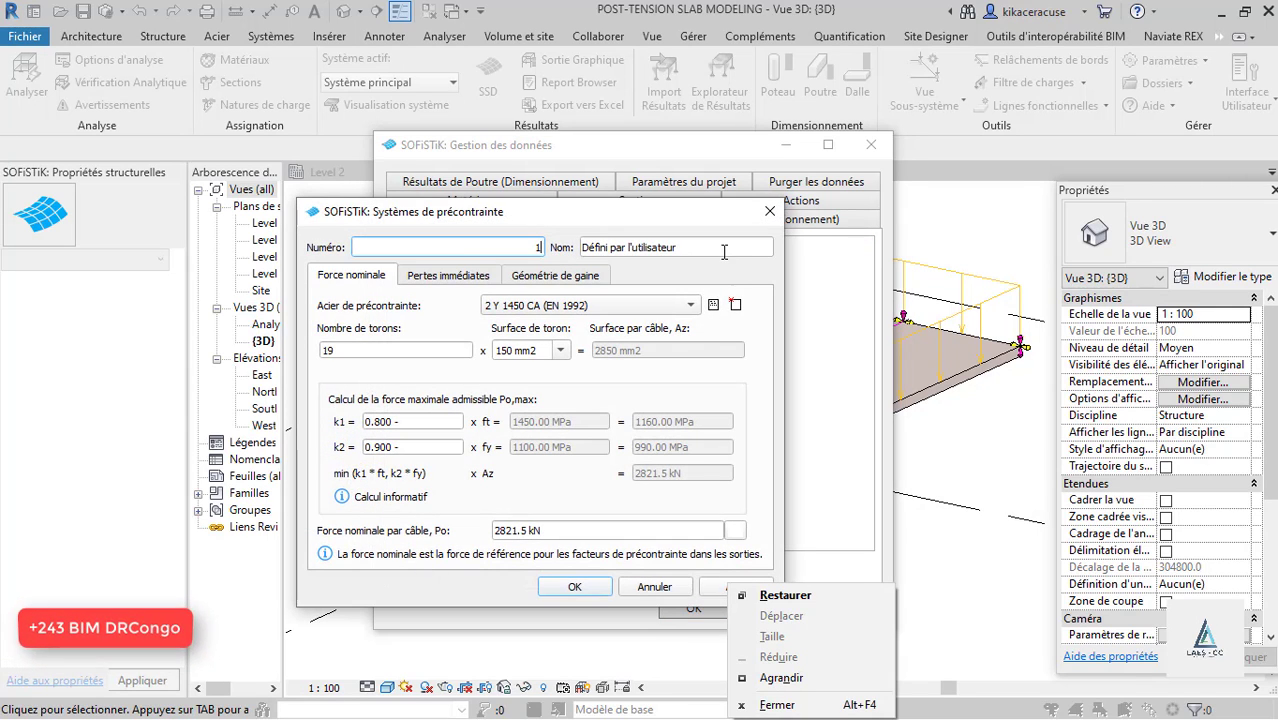
pyautogui.press('Tab')
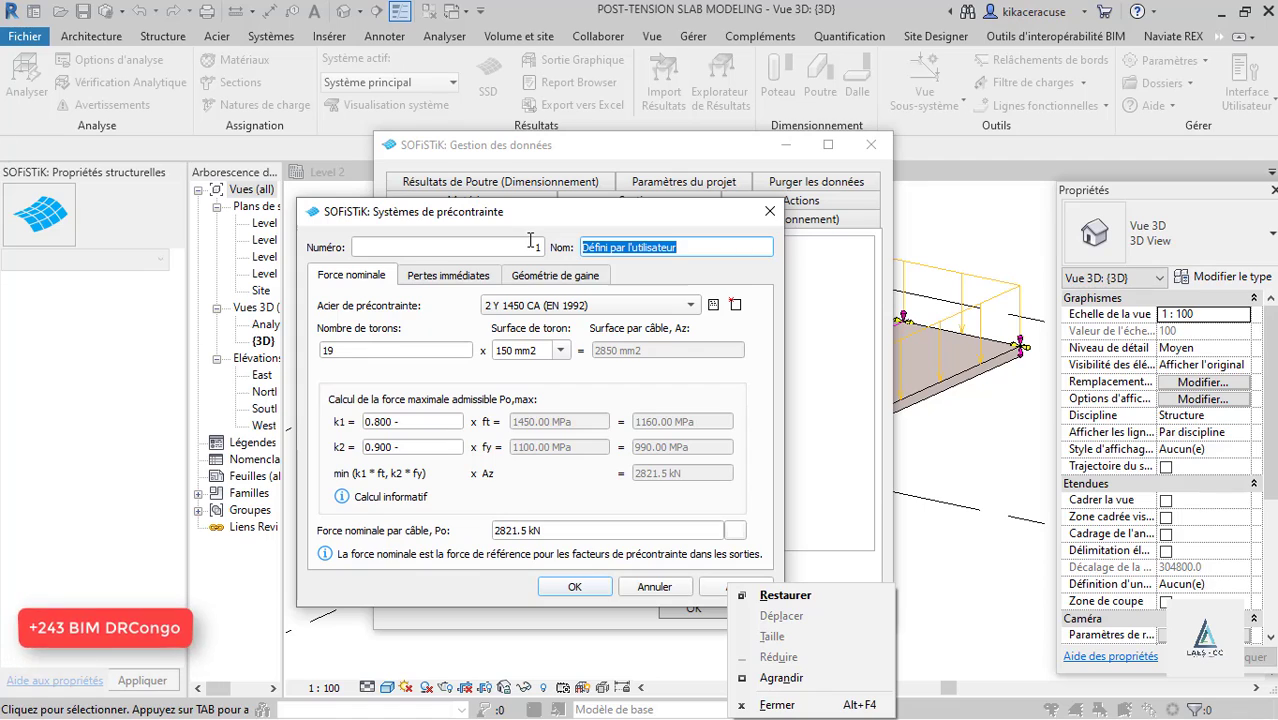
pyautogui.write('Presstre')
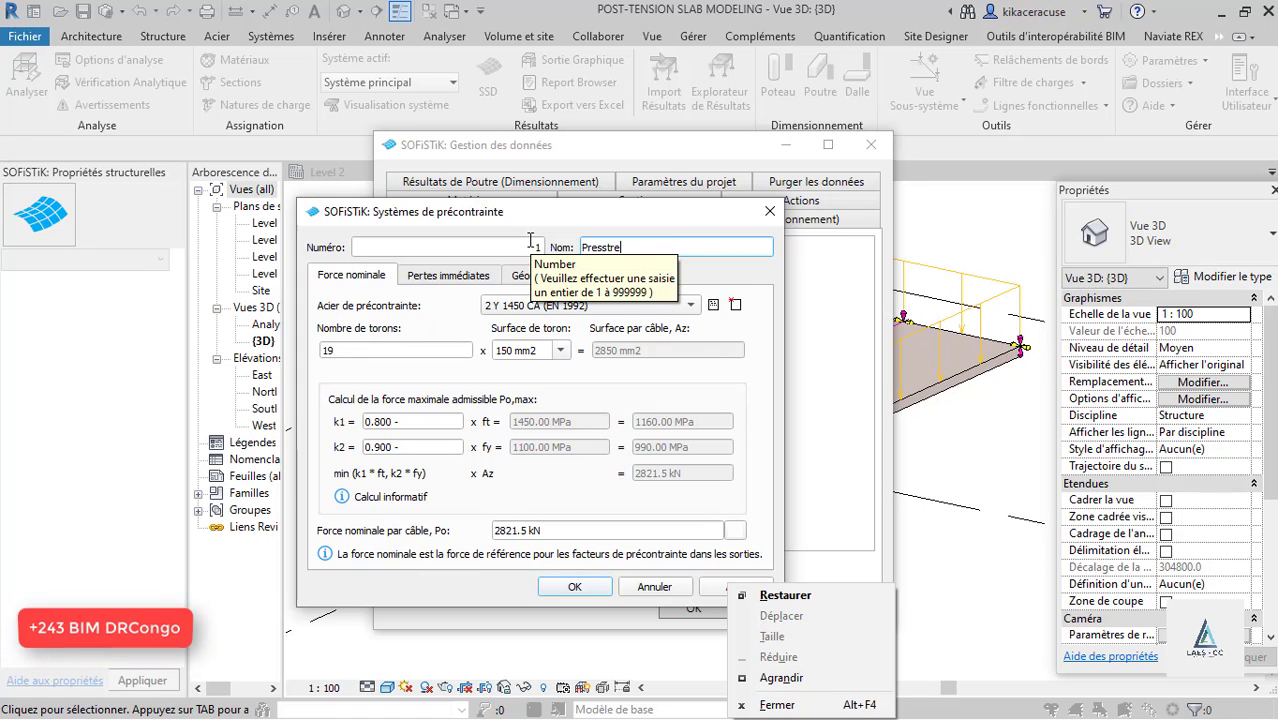
pyautogui.write('ssing system 12.7 mm')
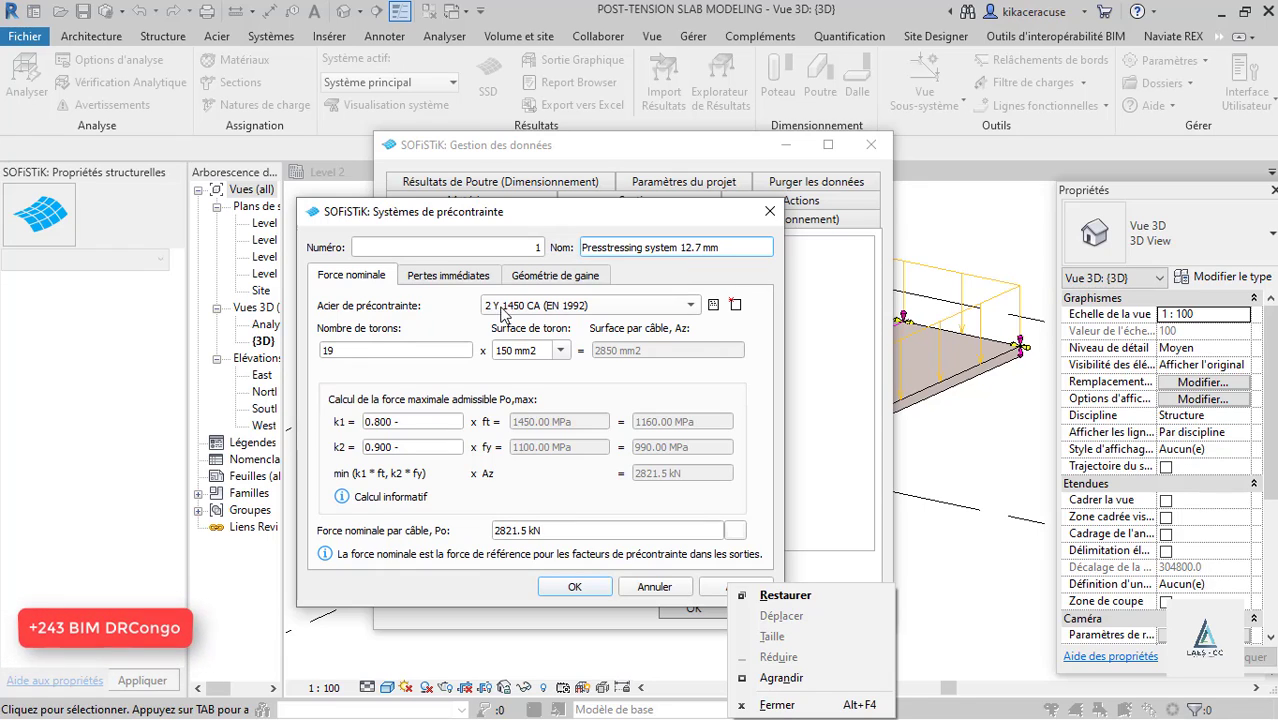
# Add a Y 1860 A (EN 1992) prestressing steel with classification 1860, maximum thickness 0.018 m and class A, and assign it to the system.
pyautogui.click(563, 305)
pyautogui.click(620, 310)
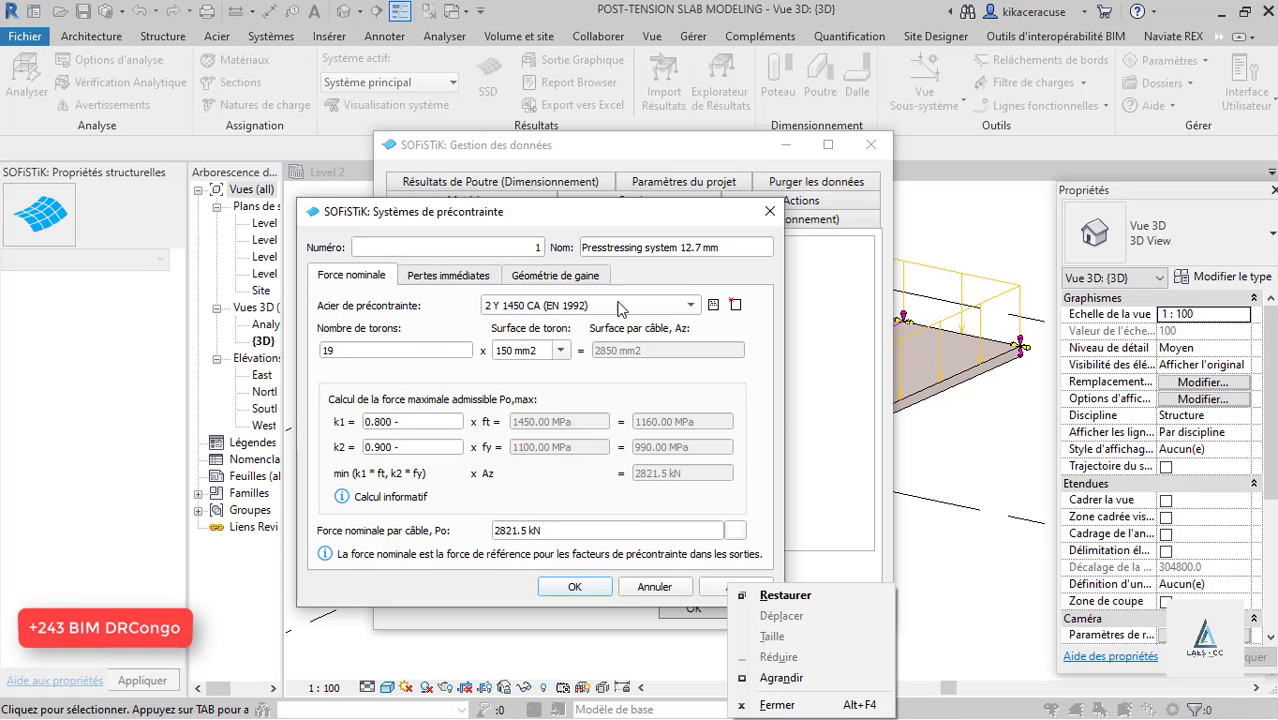
pyautogui.click(737, 307)
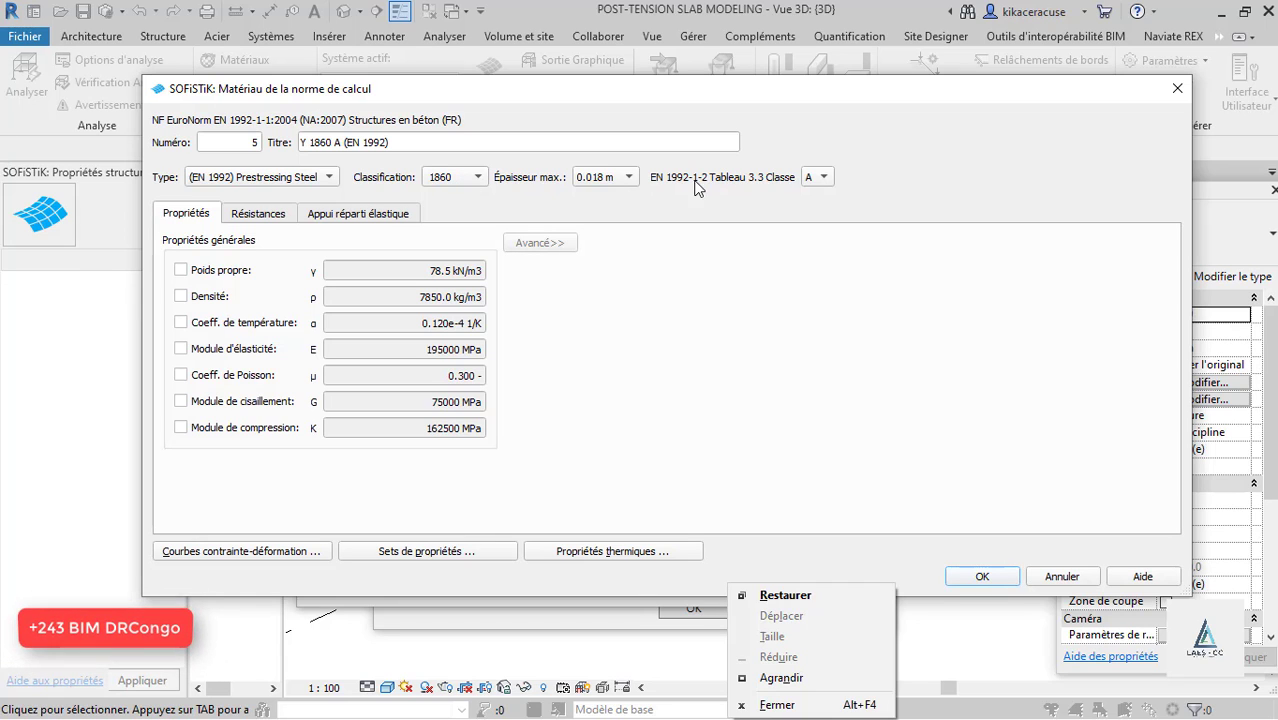
pyautogui.click(260, 213)
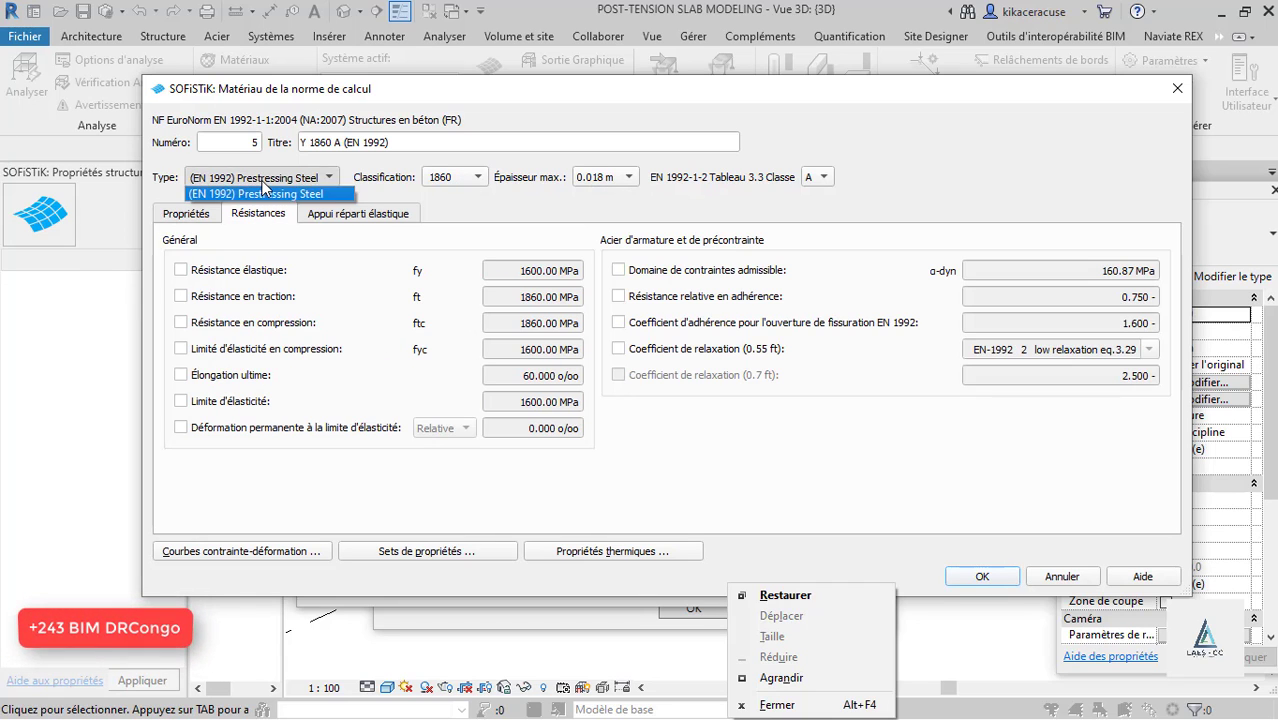
pyautogui.click(977, 580)
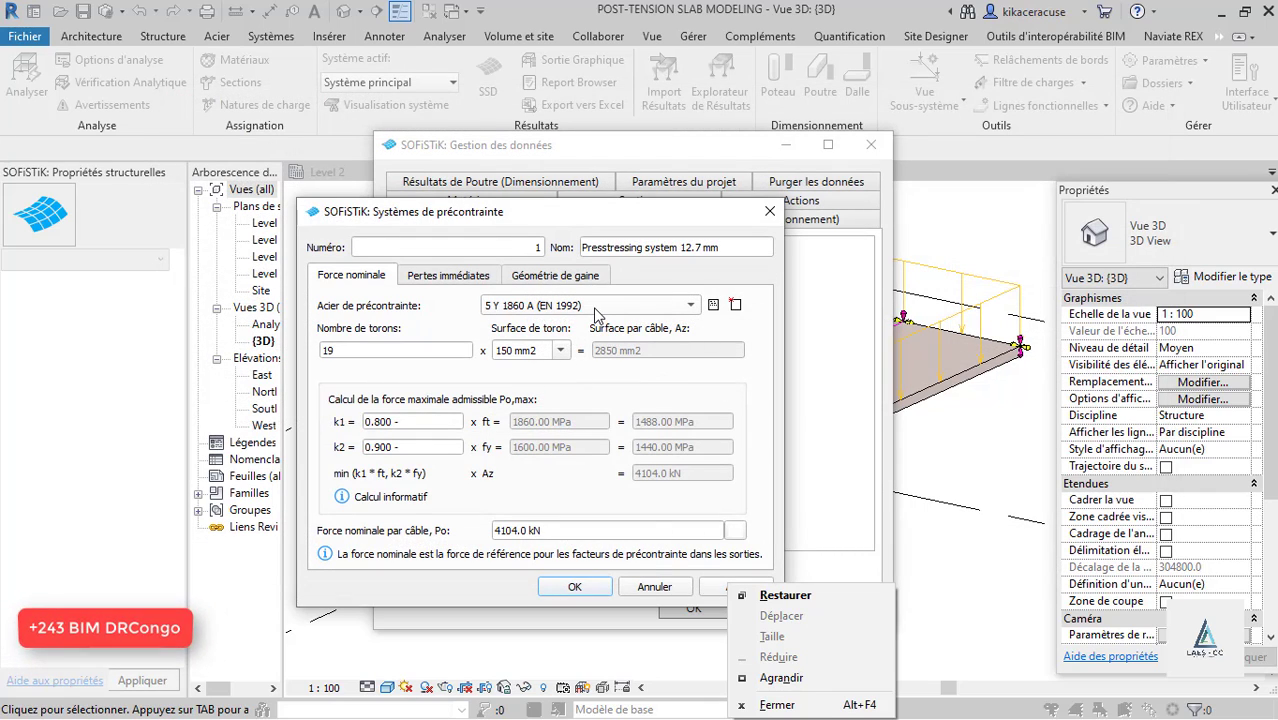
# Set the prestressing system's strand area to 100 mm2 and its number of strands to 3.
pyautogui.click(560, 350)
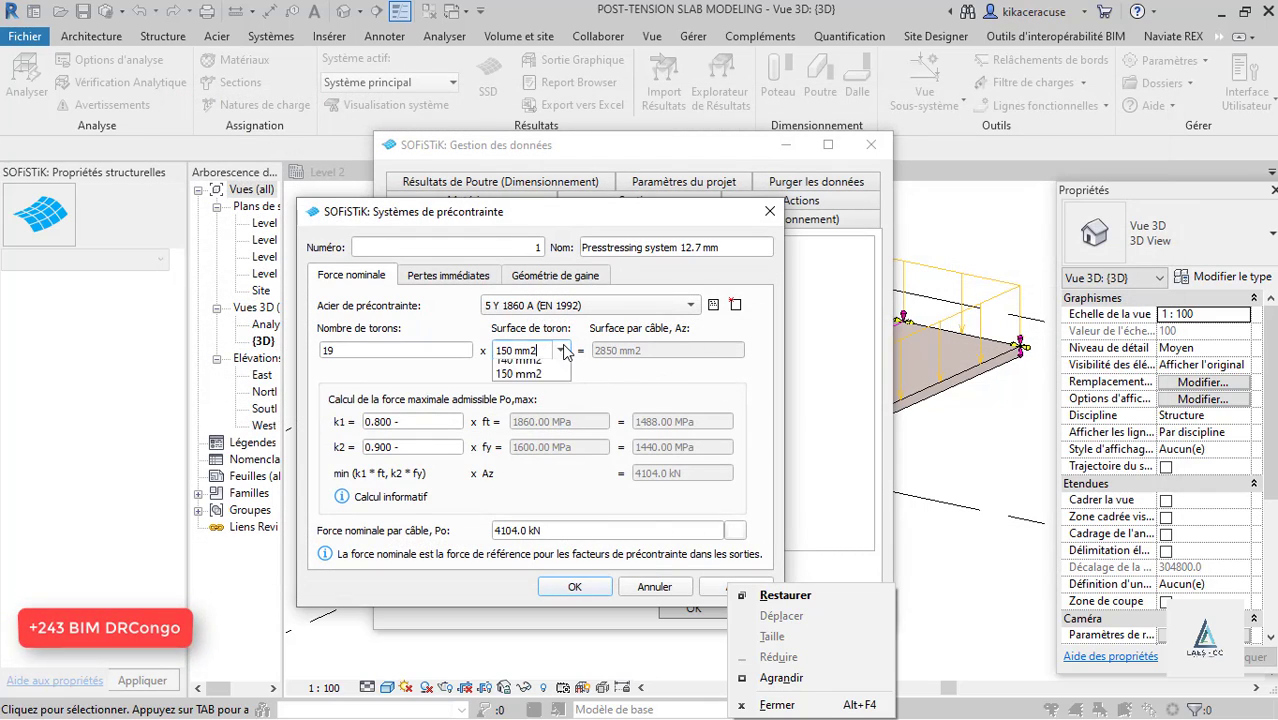
pyautogui.click(545, 381)
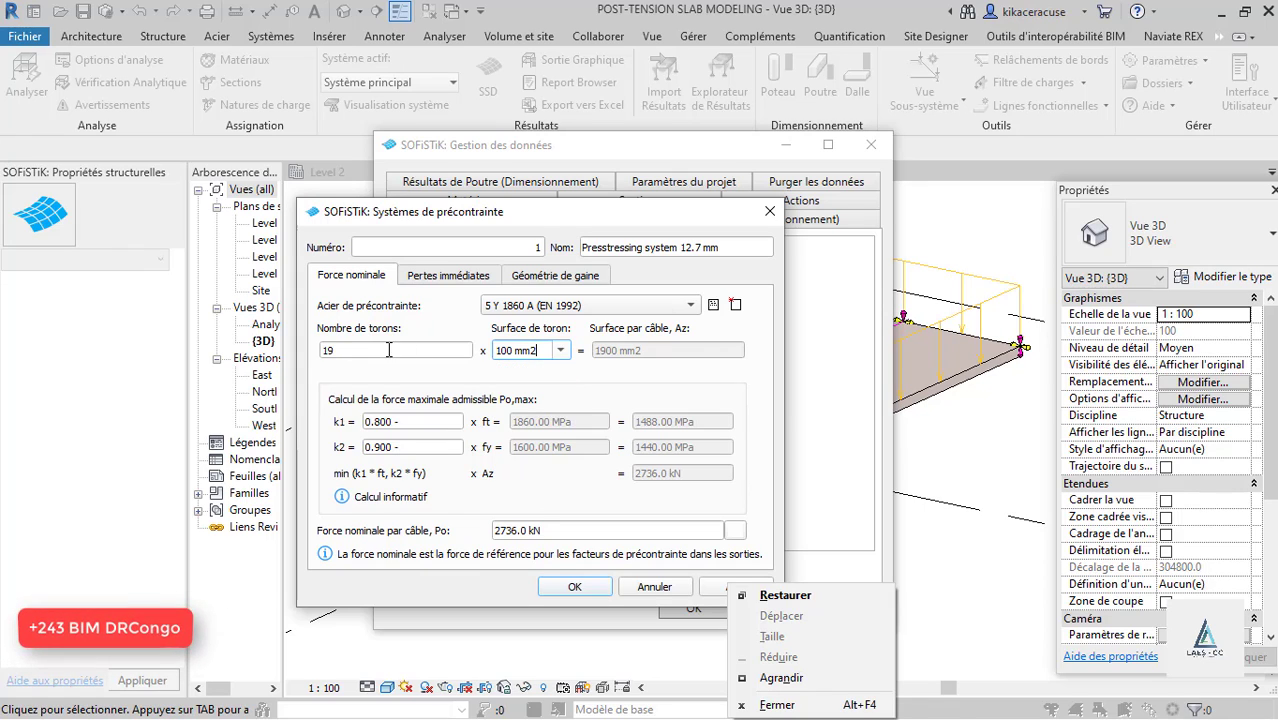
pyautogui.moveTo(388, 350); pyautogui.dragTo(214, 348)
pyautogui.write('3')
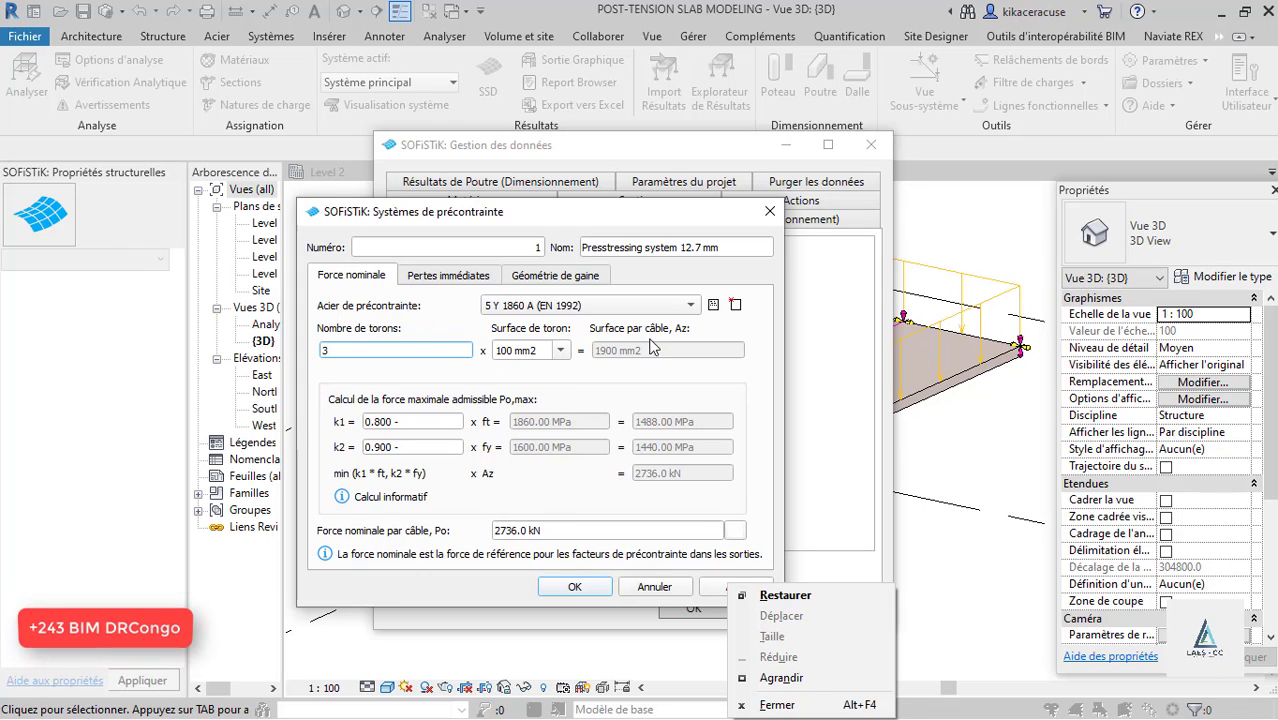
# Replace the system's prestressing steel with a newly added Y 1700 A (EN 1992) material of classification 1700.
pyautogui.click(652, 308)
pyautogui.click(570, 330)
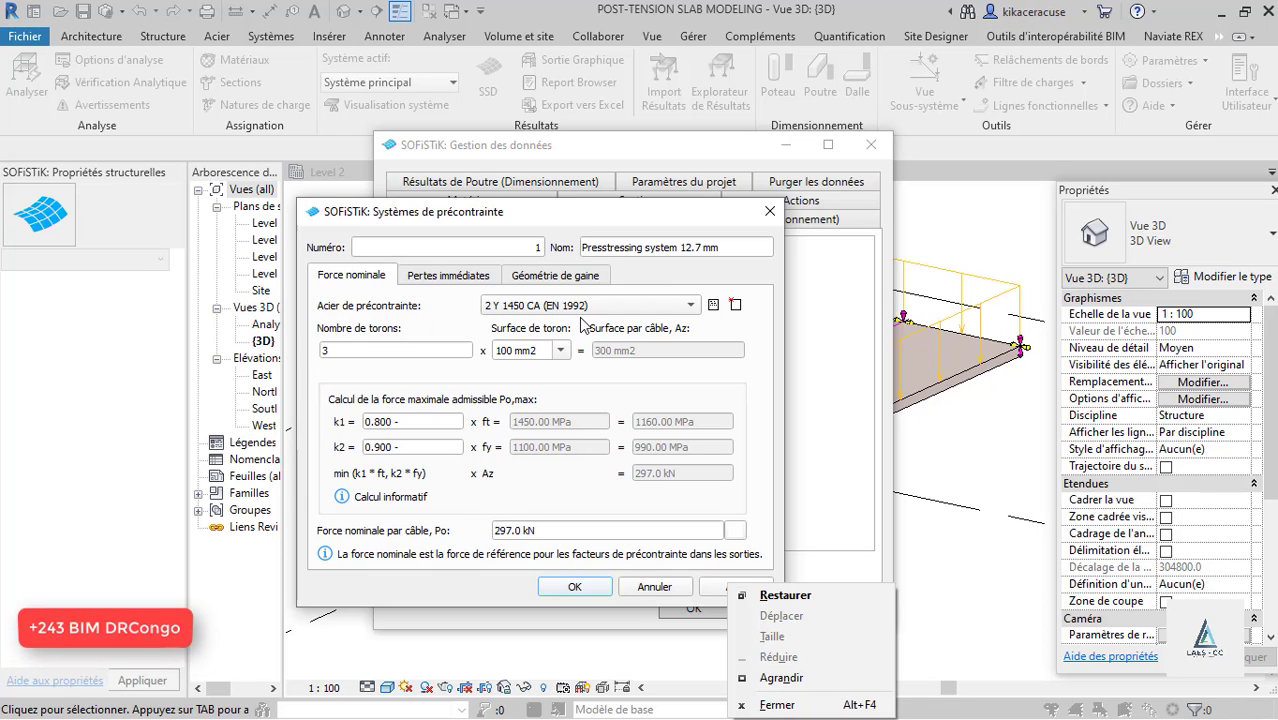
pyautogui.click(735, 305)
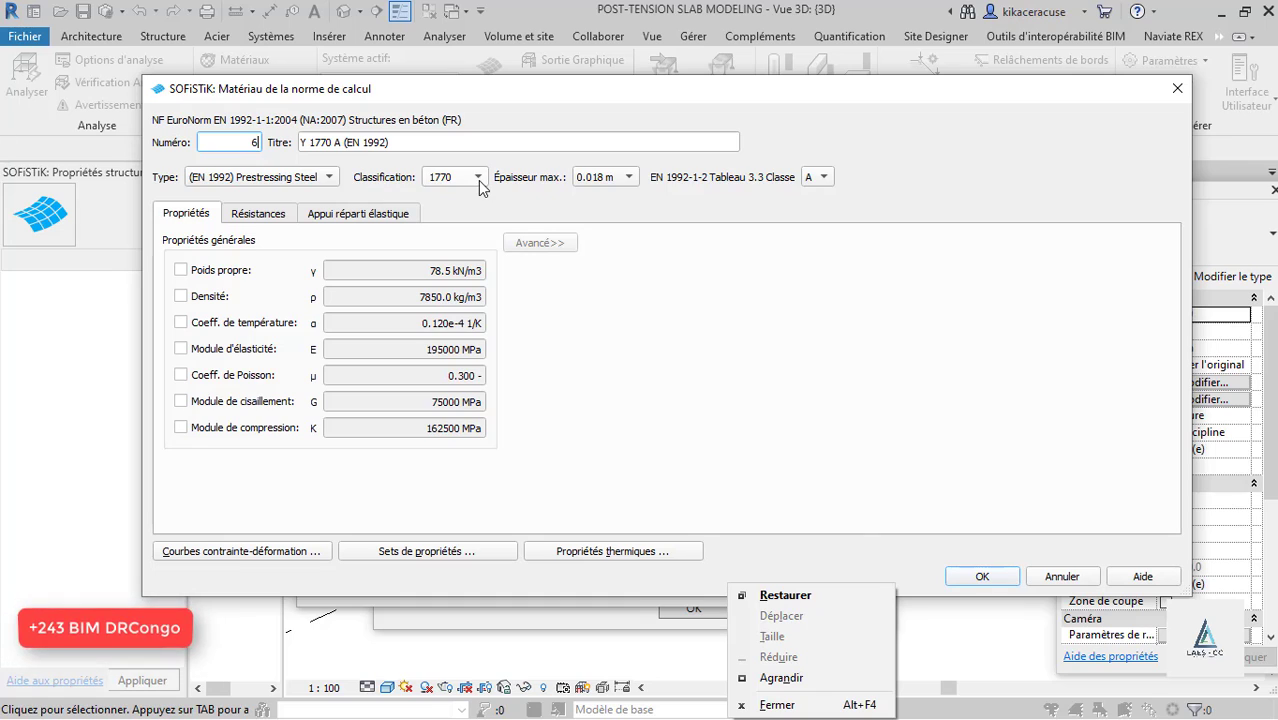
pyautogui.click(478, 178)
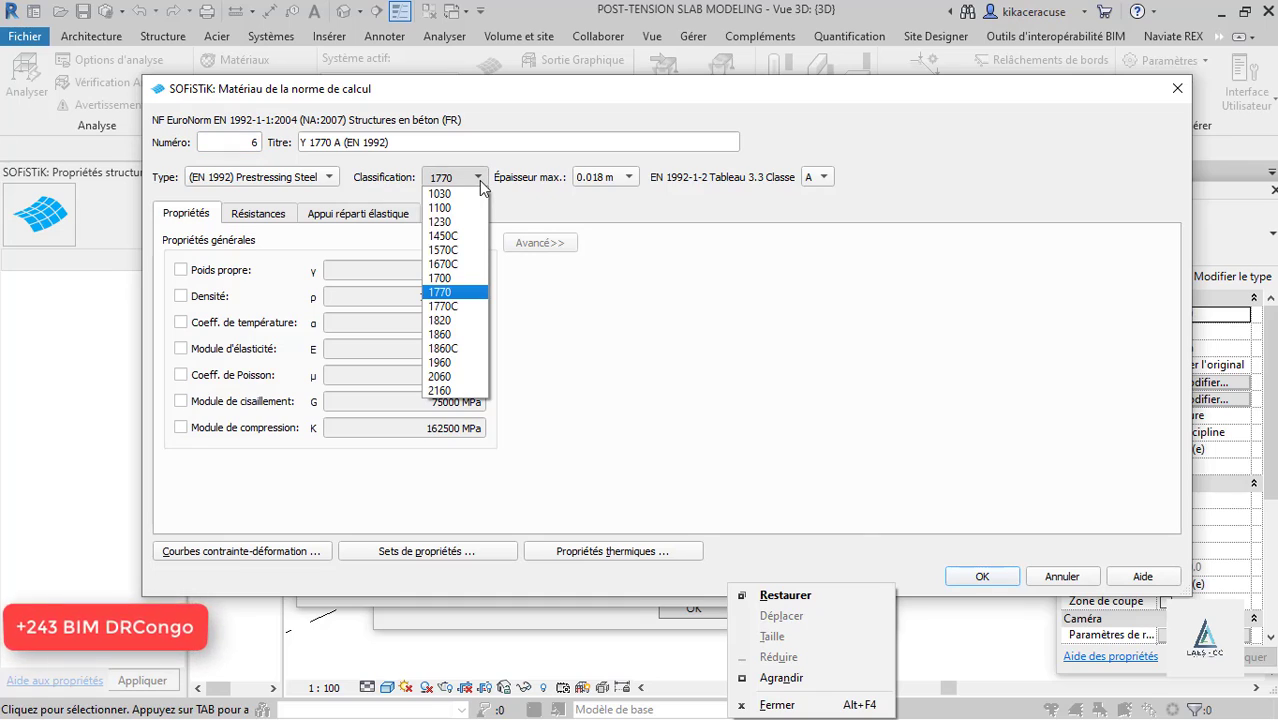
pyautogui.click(457, 278)
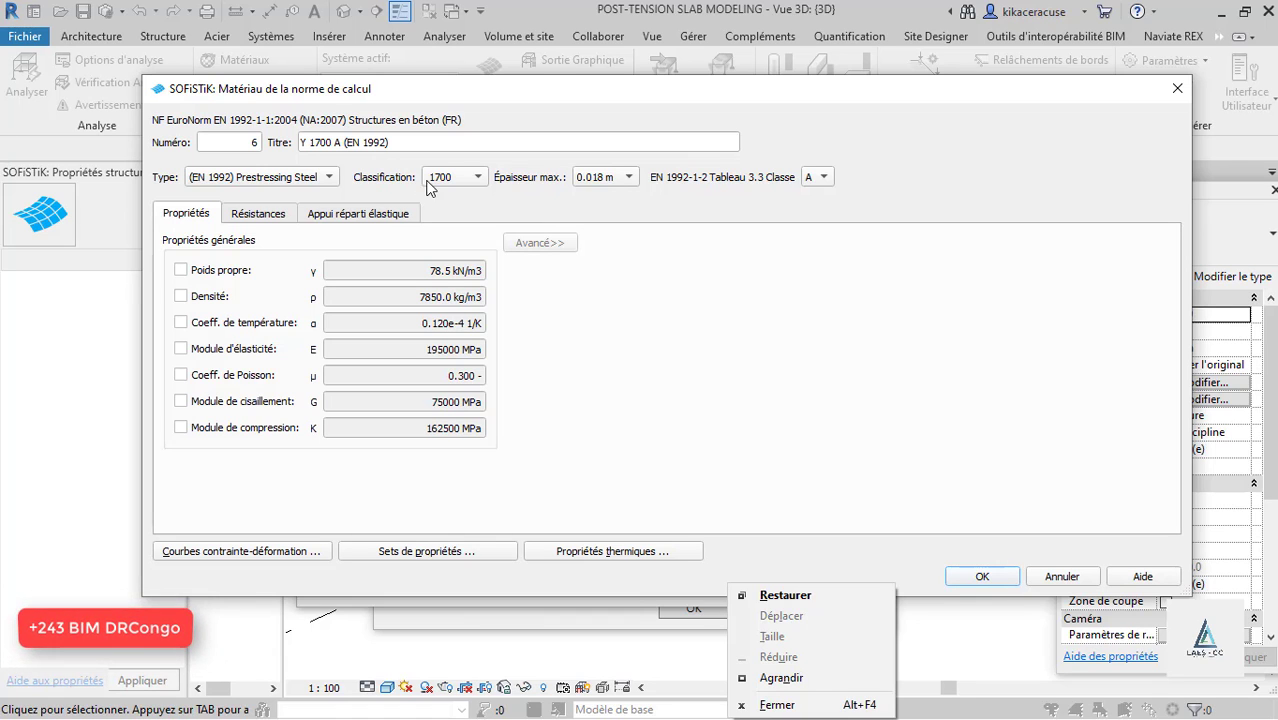
pyautogui.click(982, 576)
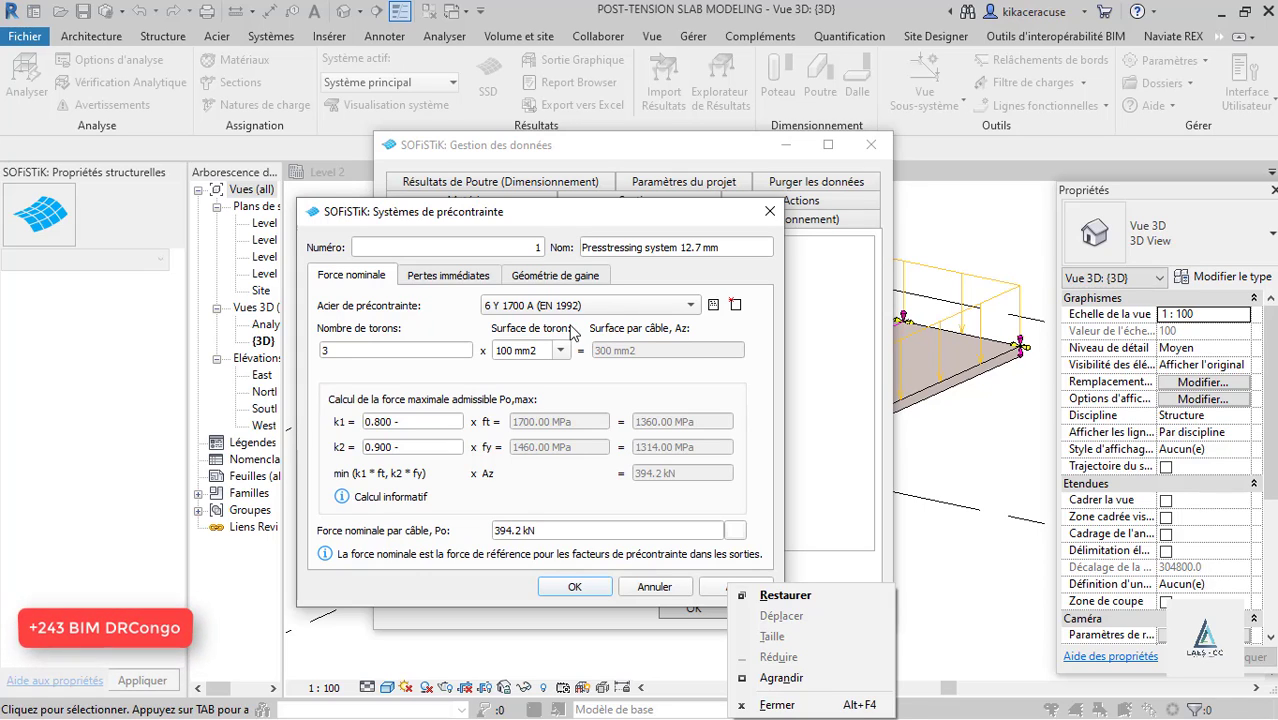
# Check the system's prestressing steel and strand count, save the prestressing system and accept the project data changes.
pyautogui.click(595, 306)
pyautogui.click(595, 316)
pyautogui.click(398, 351)
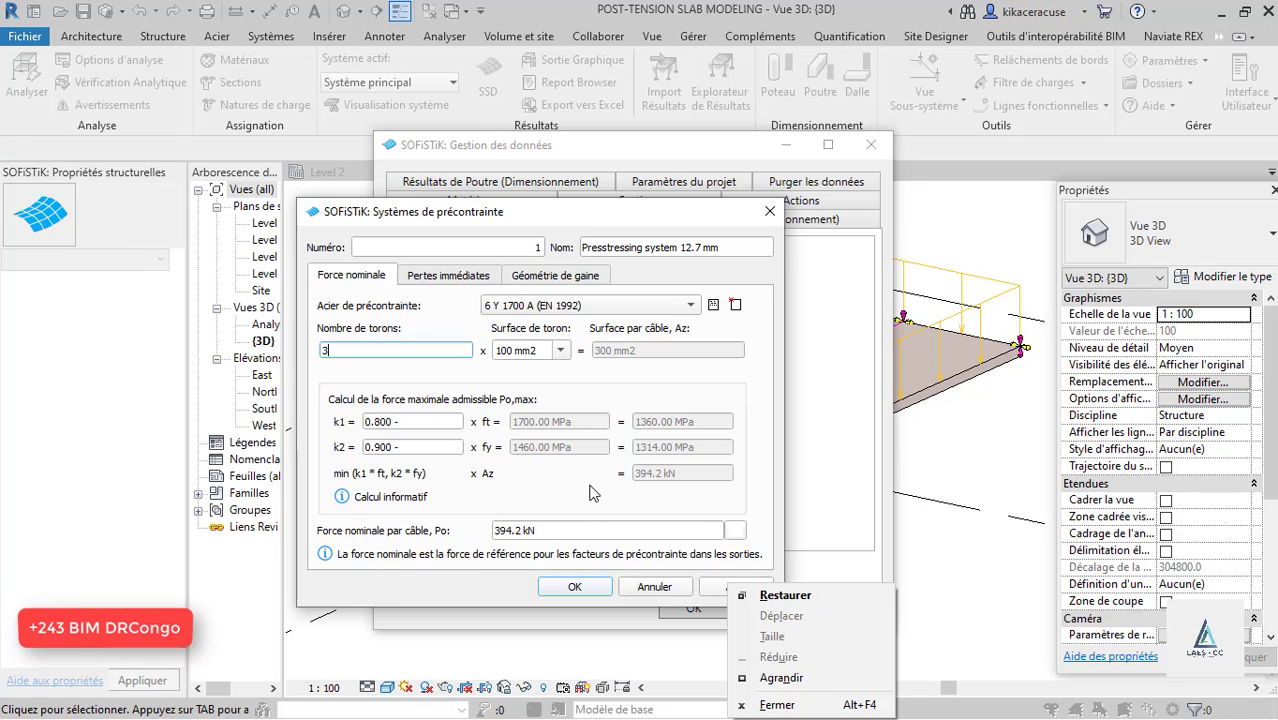
pyautogui.click(566, 588)
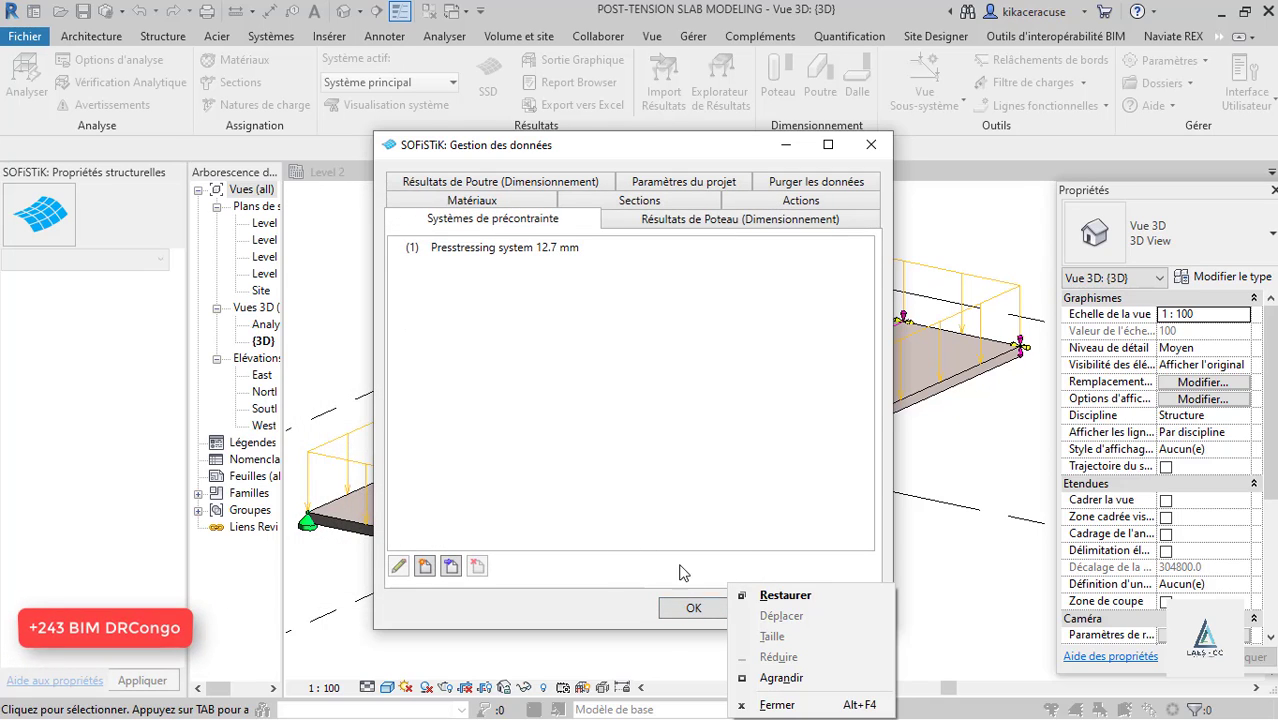
pyautogui.click(507, 250)
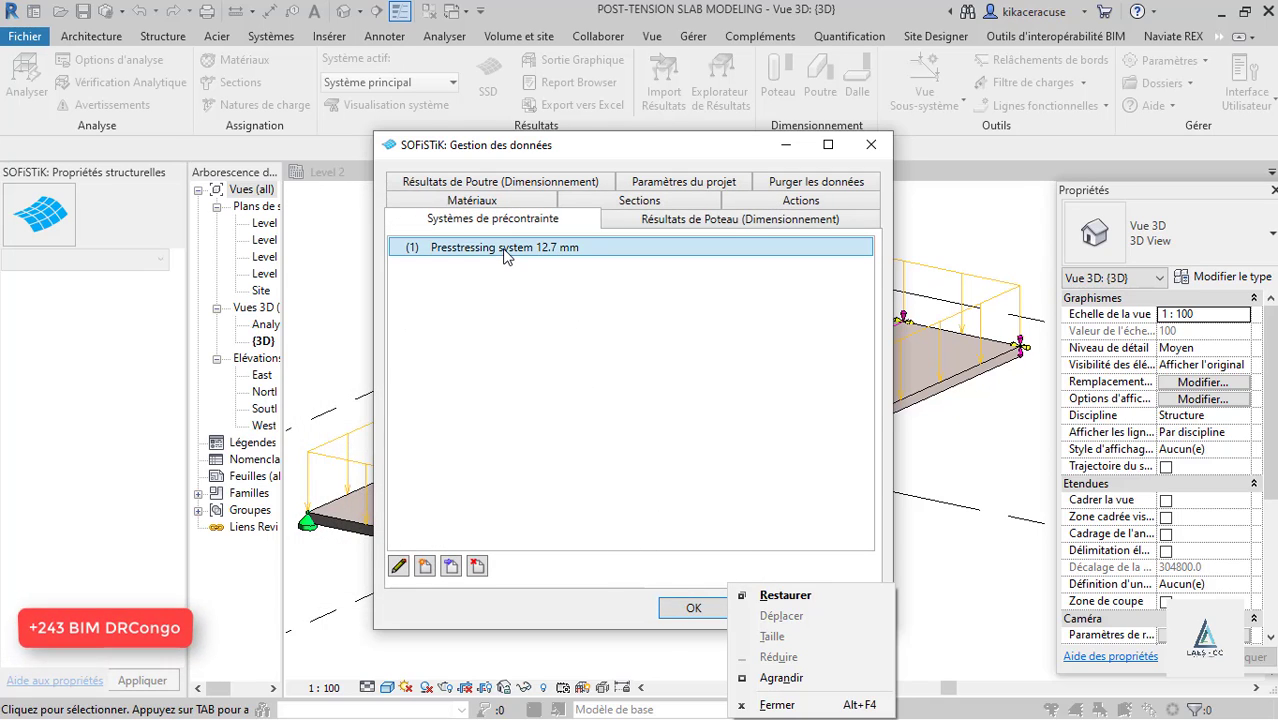
pyautogui.click(699, 609)
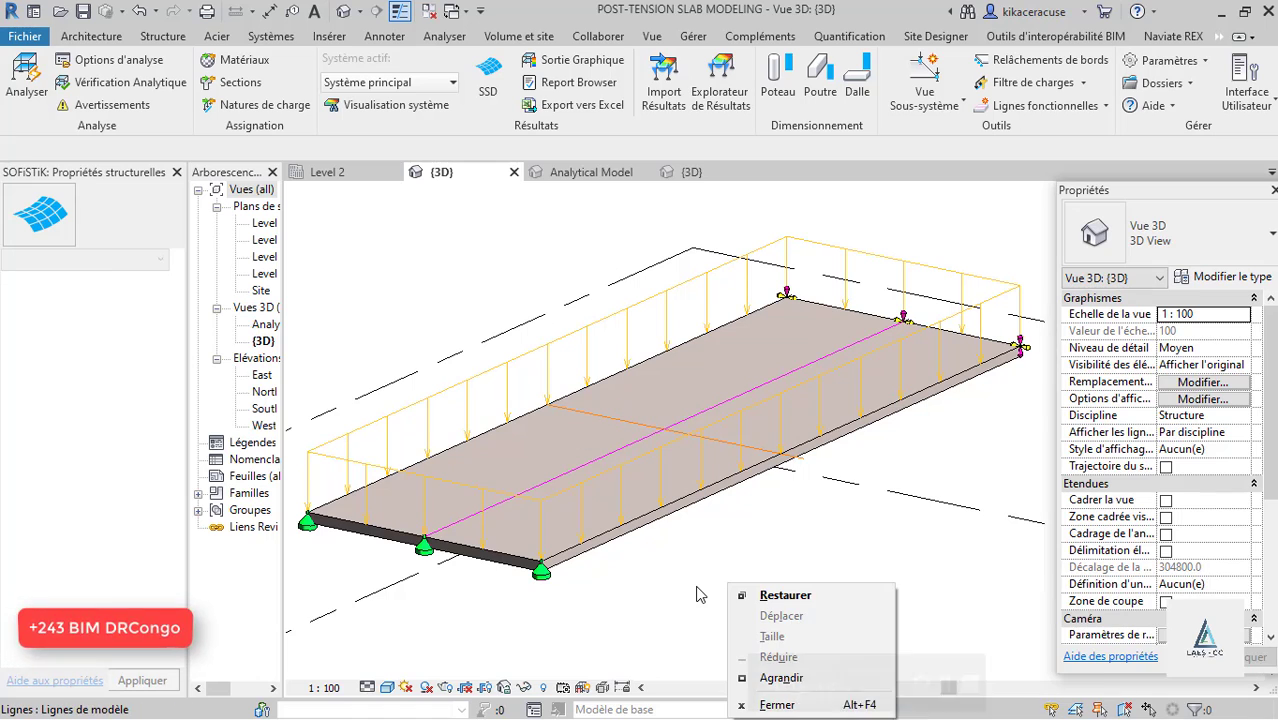
# Run the SOFiSTiK calculation on the active view with meshing, load application, load case analysis and self-weight in load case 1.
pyautogui.scroll(-3, 662, 518)
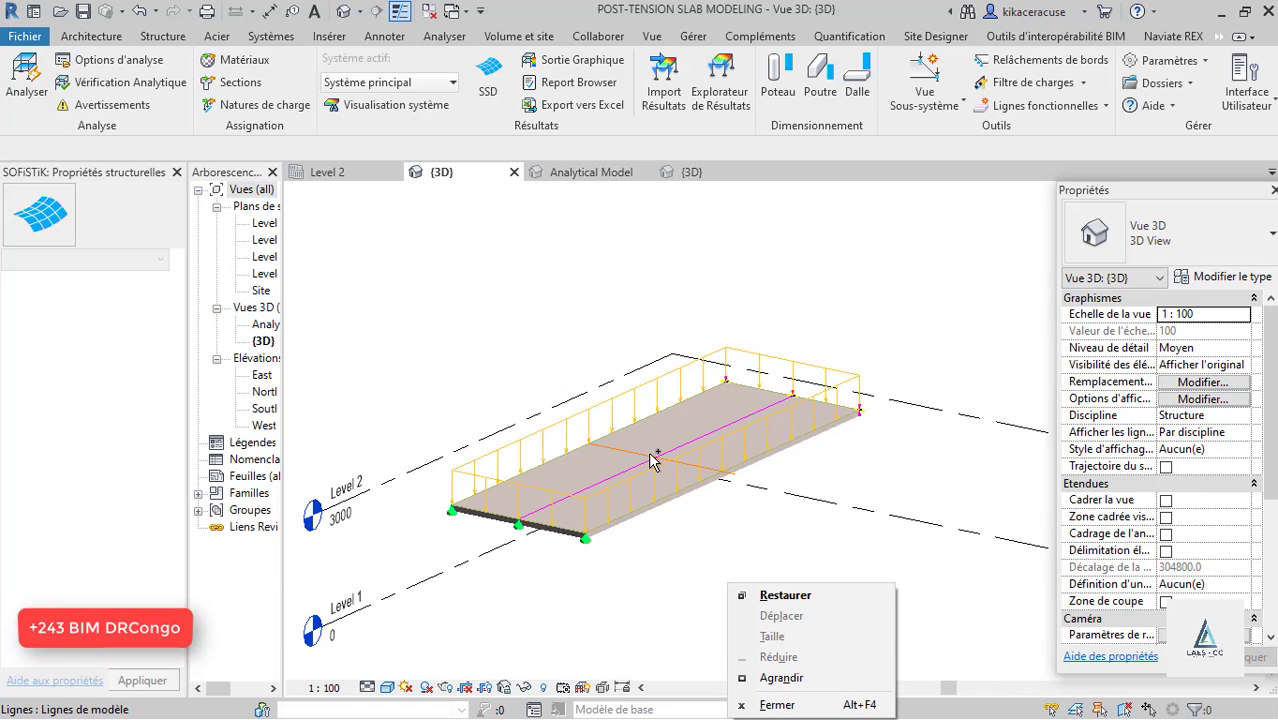
pyautogui.scroll(5, 656, 450)
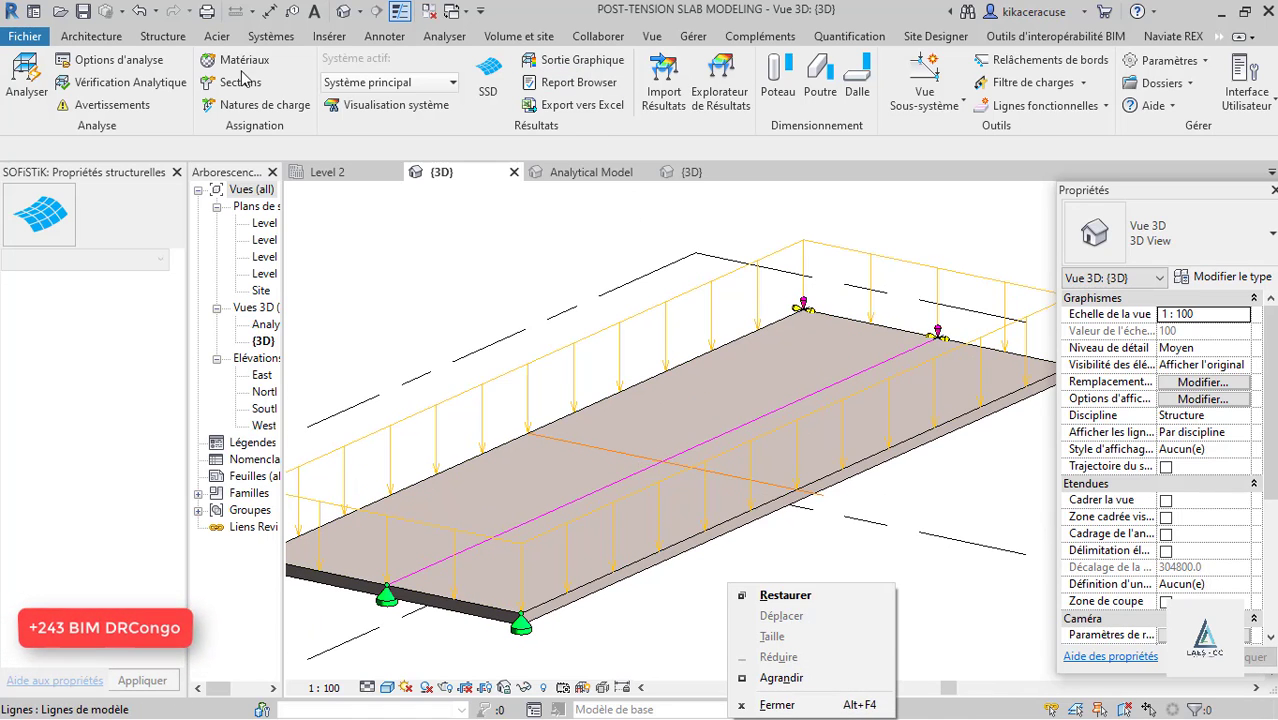
pyautogui.click(40, 88)
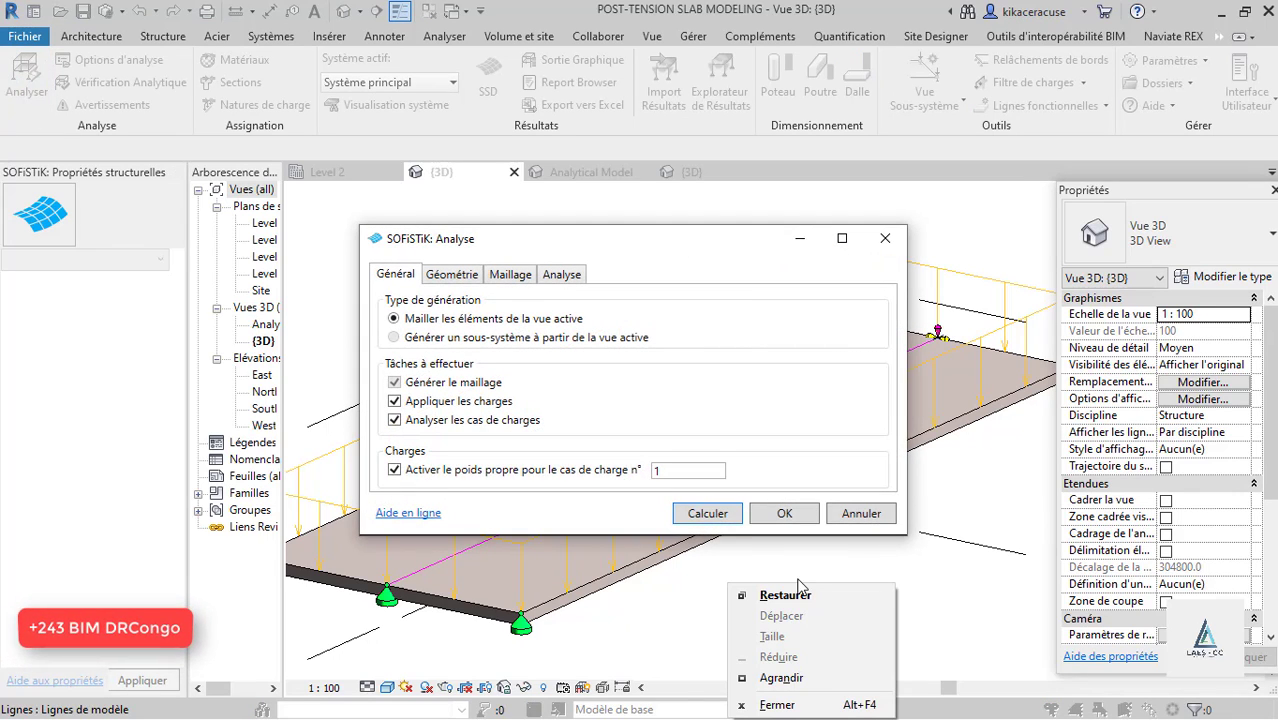
pyautogui.click(712, 517)
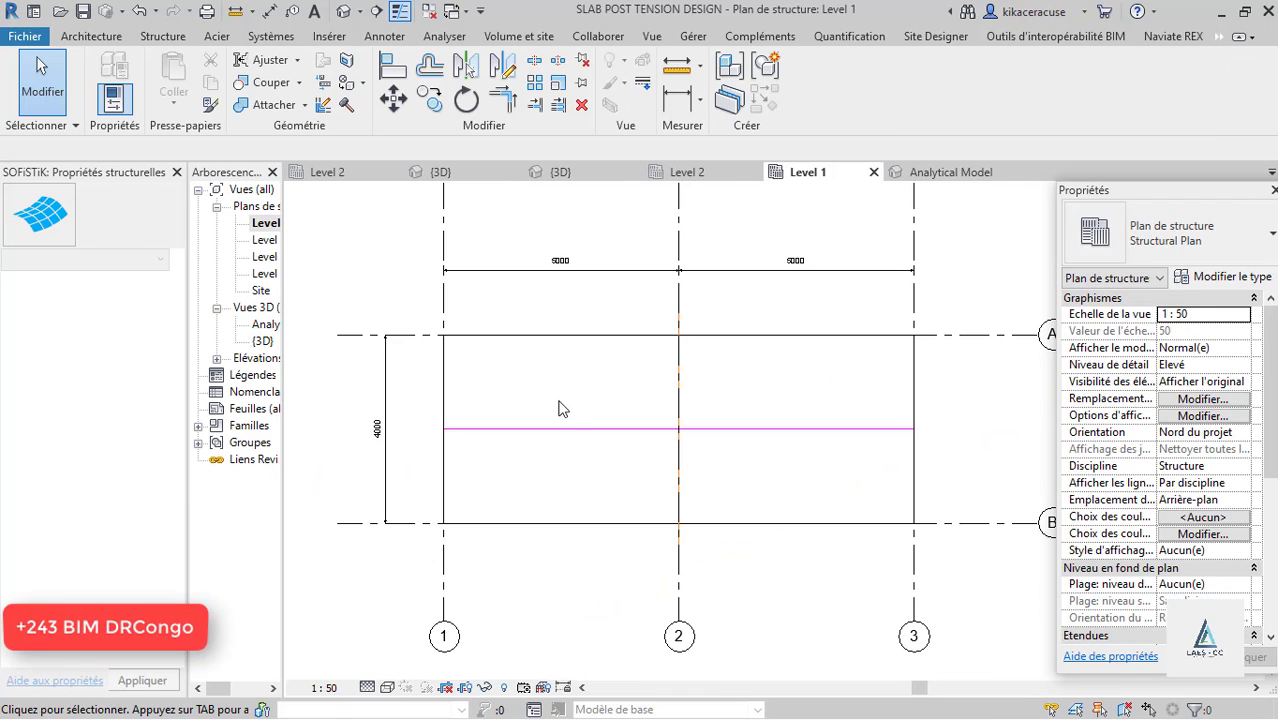
# Open the SOFiSTiK data management and review the strand count and nominal force of Prestressing system 12.7 mm.
pyautogui.scroll(2, 565, 425)
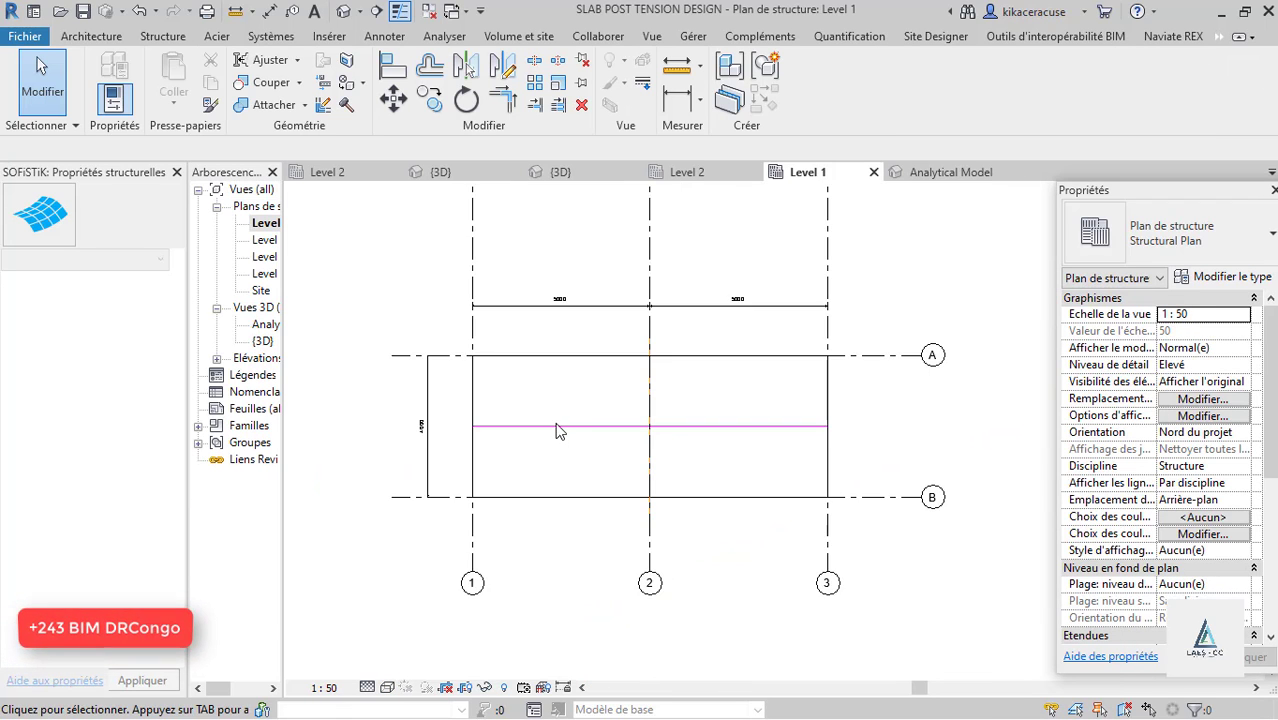
pyautogui.click(1220, 37)
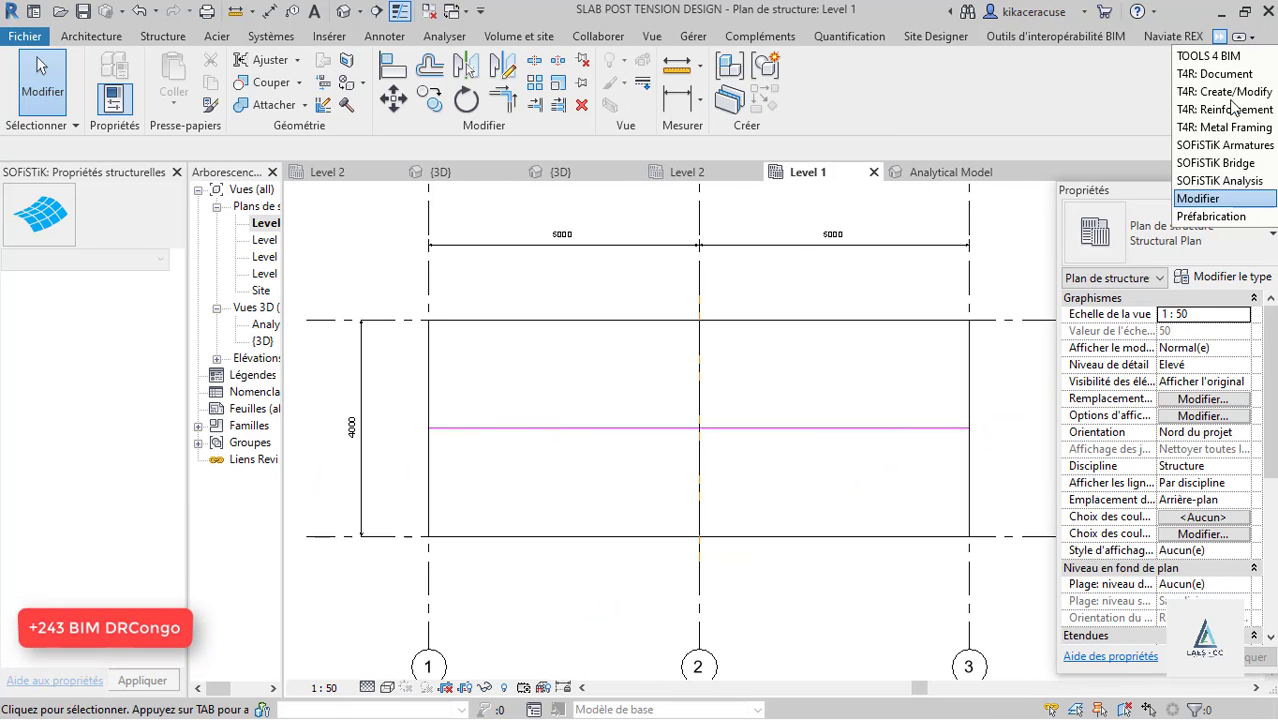
pyautogui.click(1245, 181)
pyautogui.click(1200, 61)
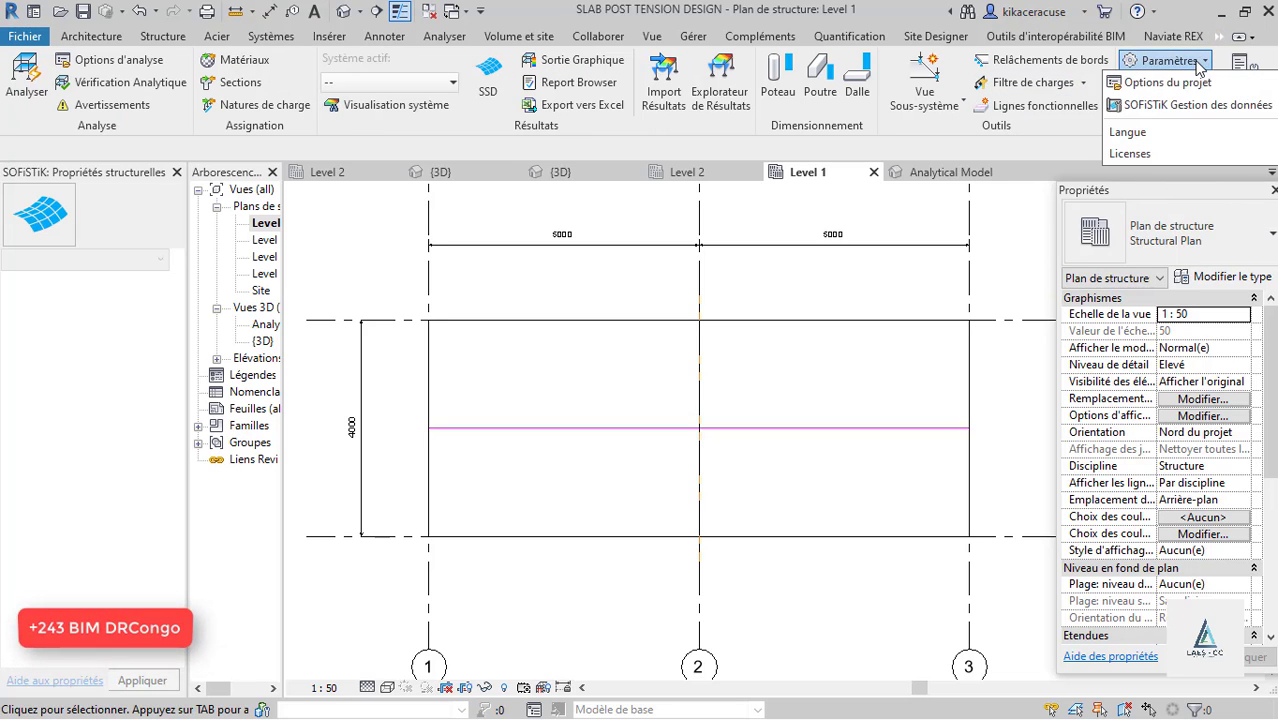
pyautogui.click(1160, 106)
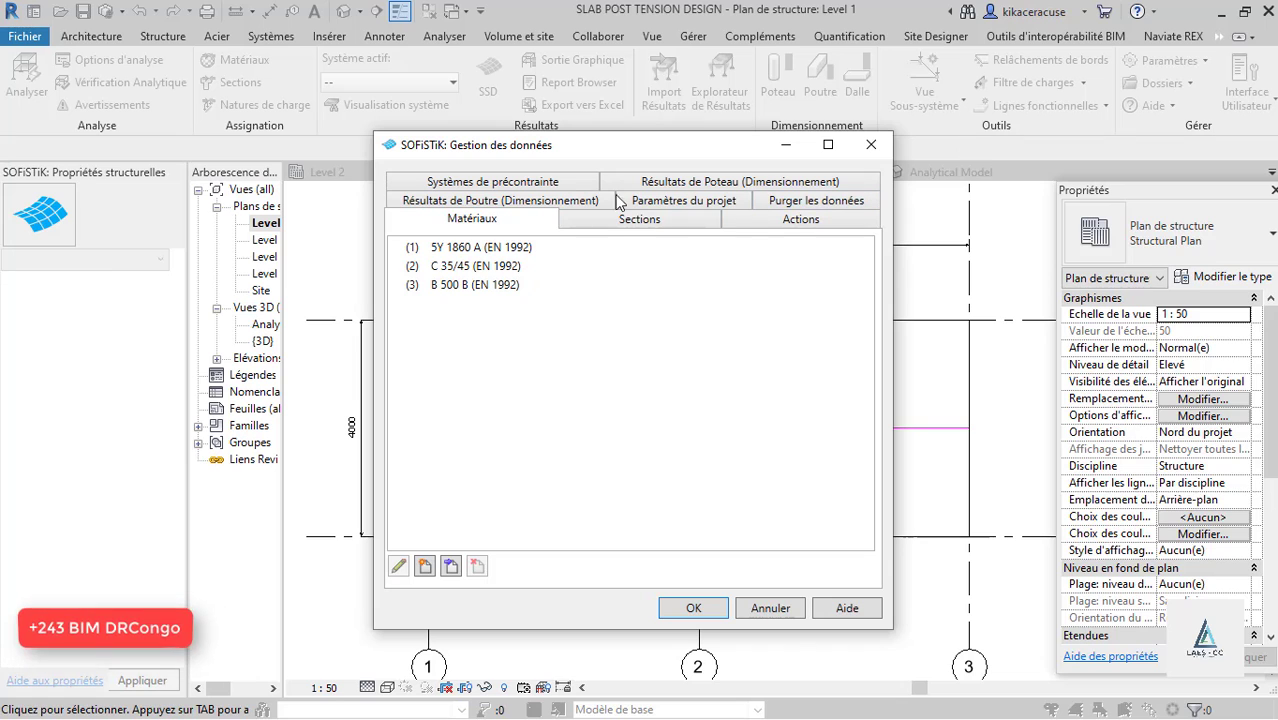
pyautogui.click(492, 200)
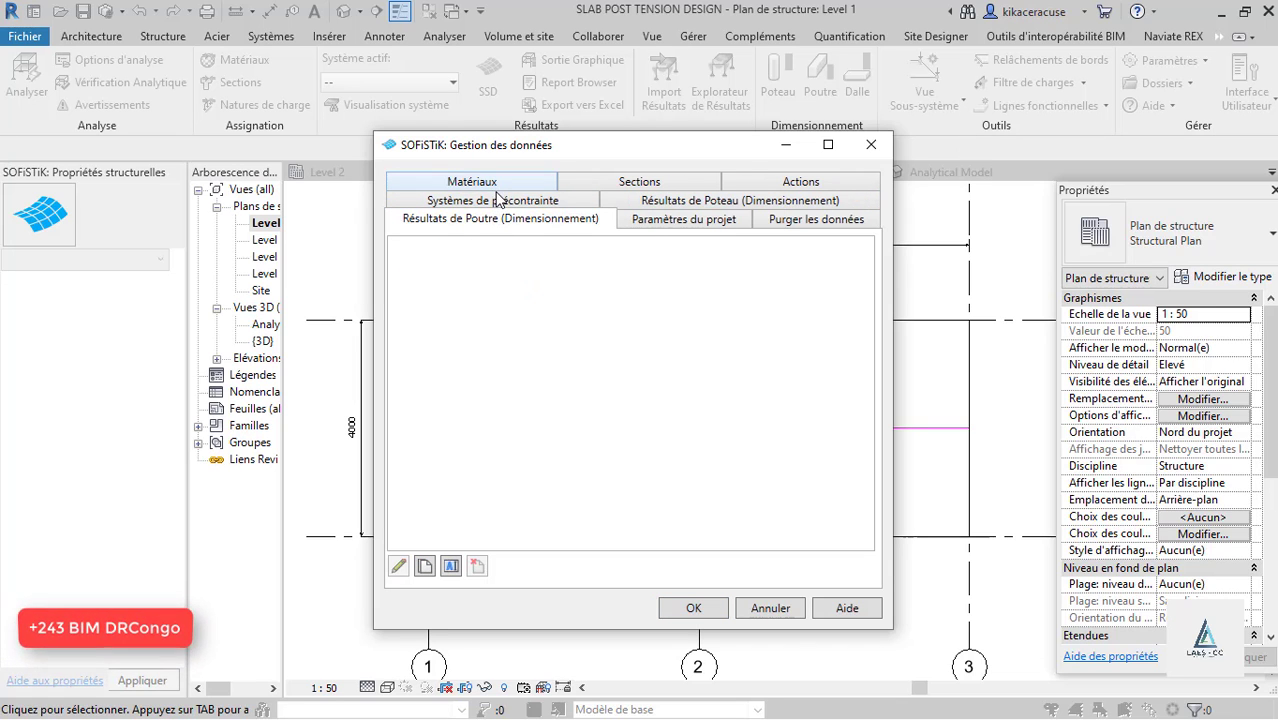
pyautogui.click(497, 200)
pyautogui.doubleClick(512, 250)
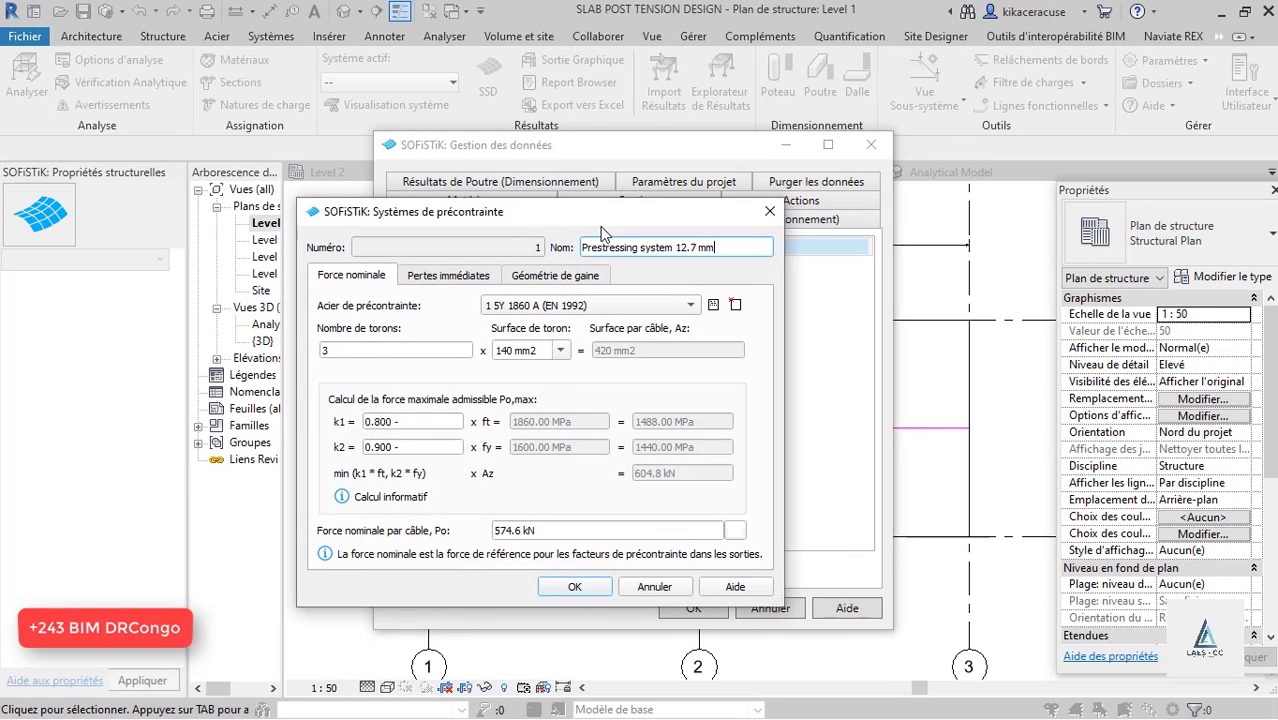
pyautogui.click(395, 352)
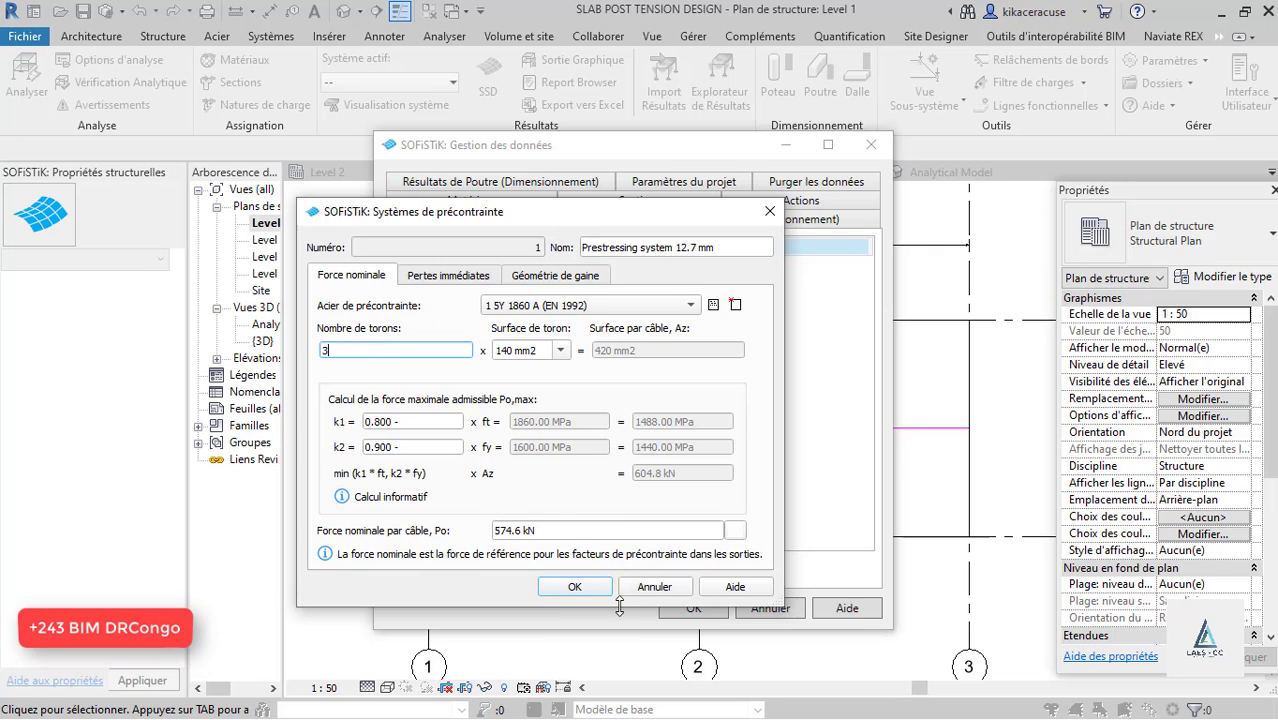
pyautogui.click(559, 530)
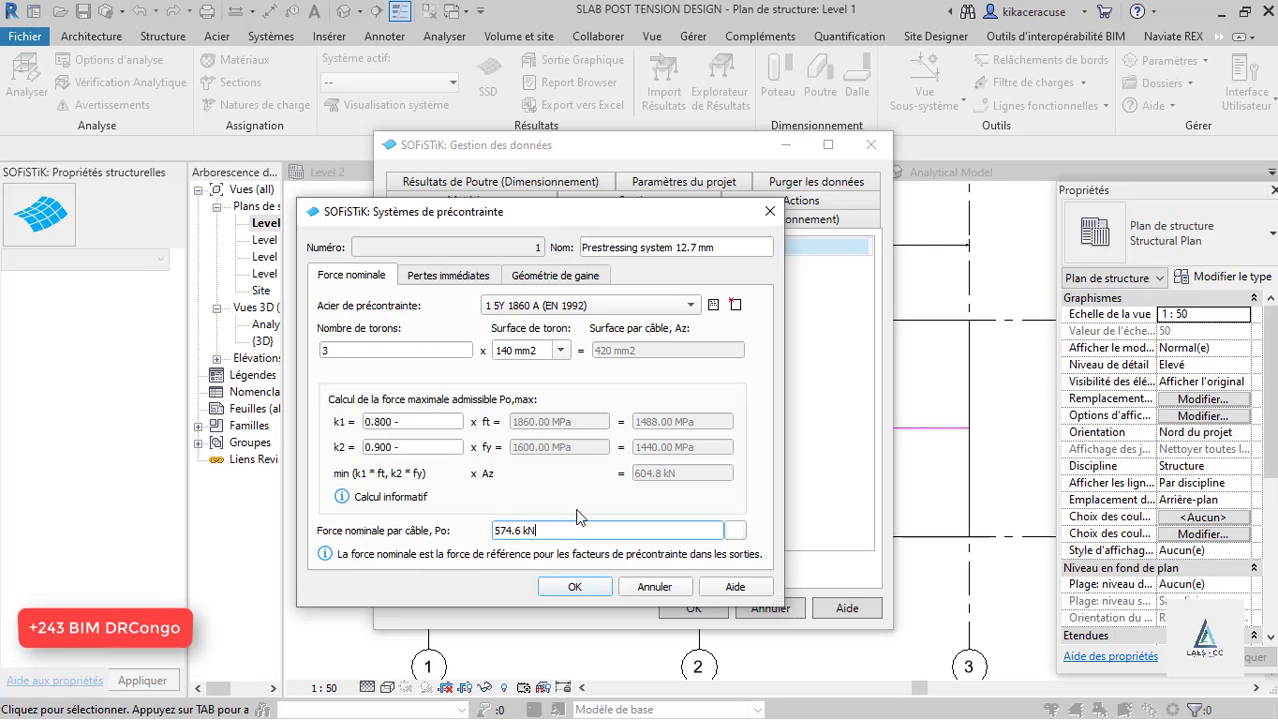
# Look through the classification options for a new prestressing steel material and close the material, system and data management without saving.
pyautogui.click(736, 305)
pyautogui.click(449, 179)
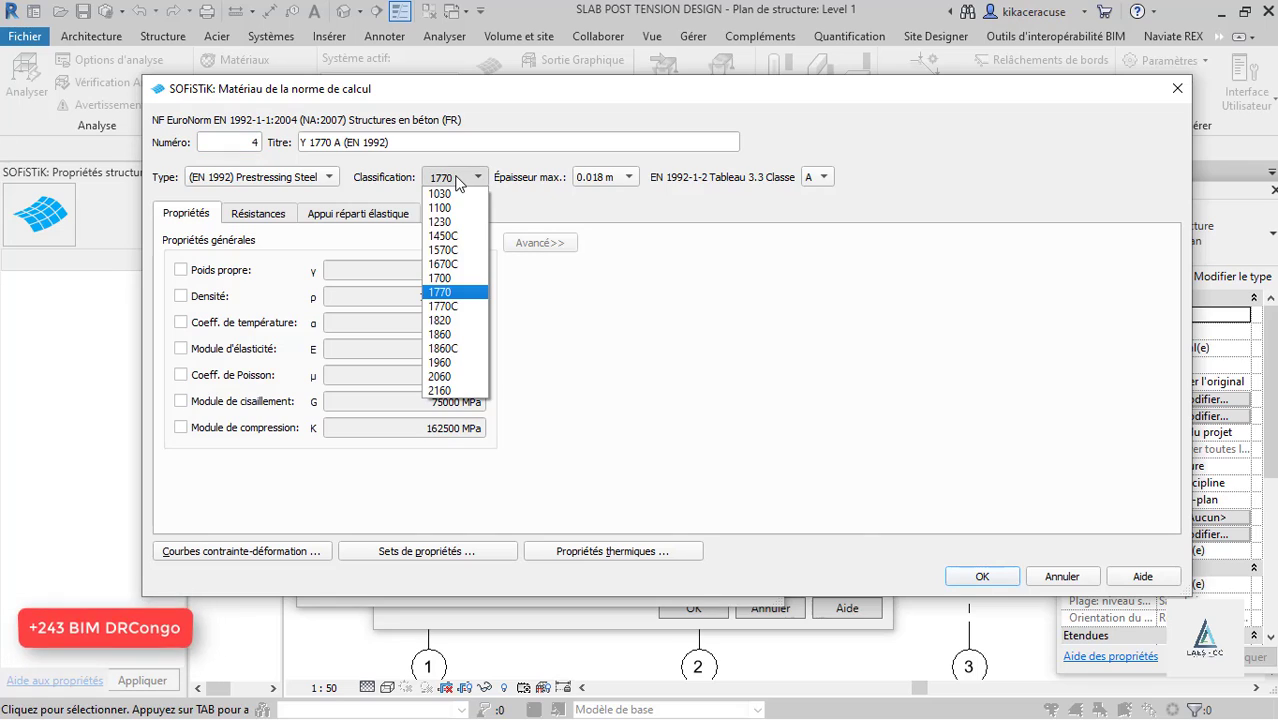
pyautogui.click(563, 214)
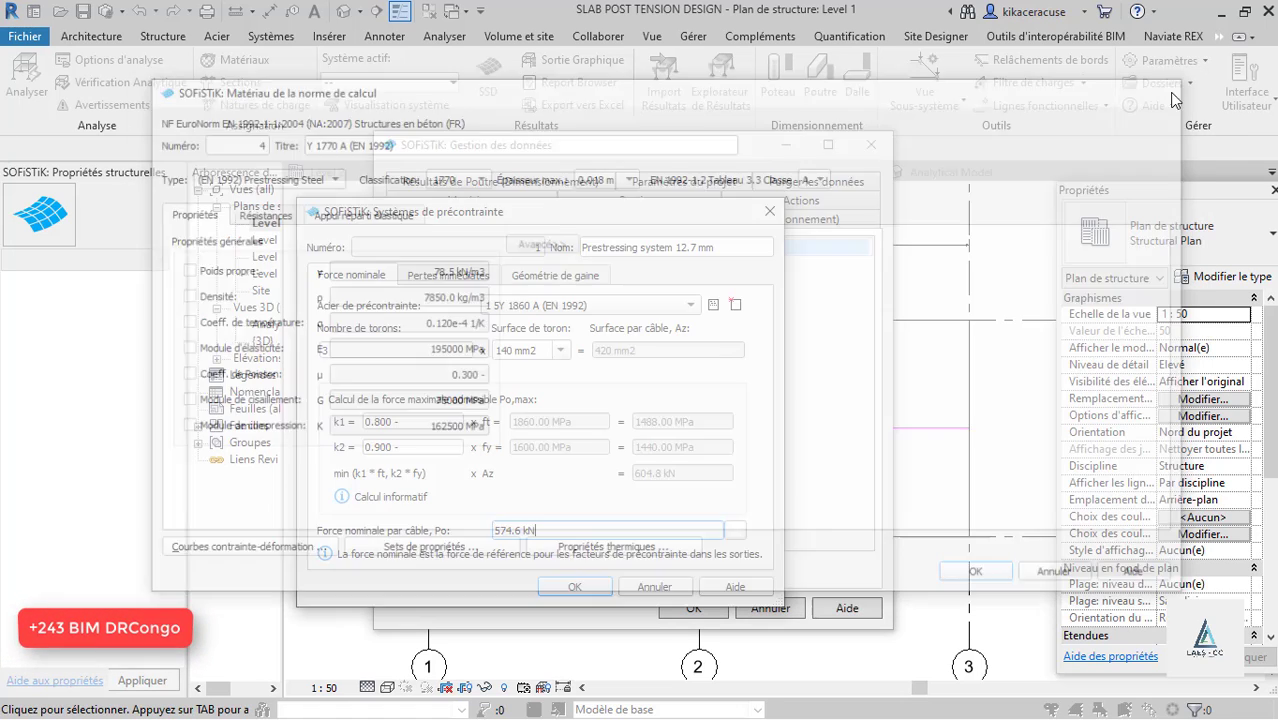
pyautogui.click(1177, 89)
pyautogui.click(781, 210)
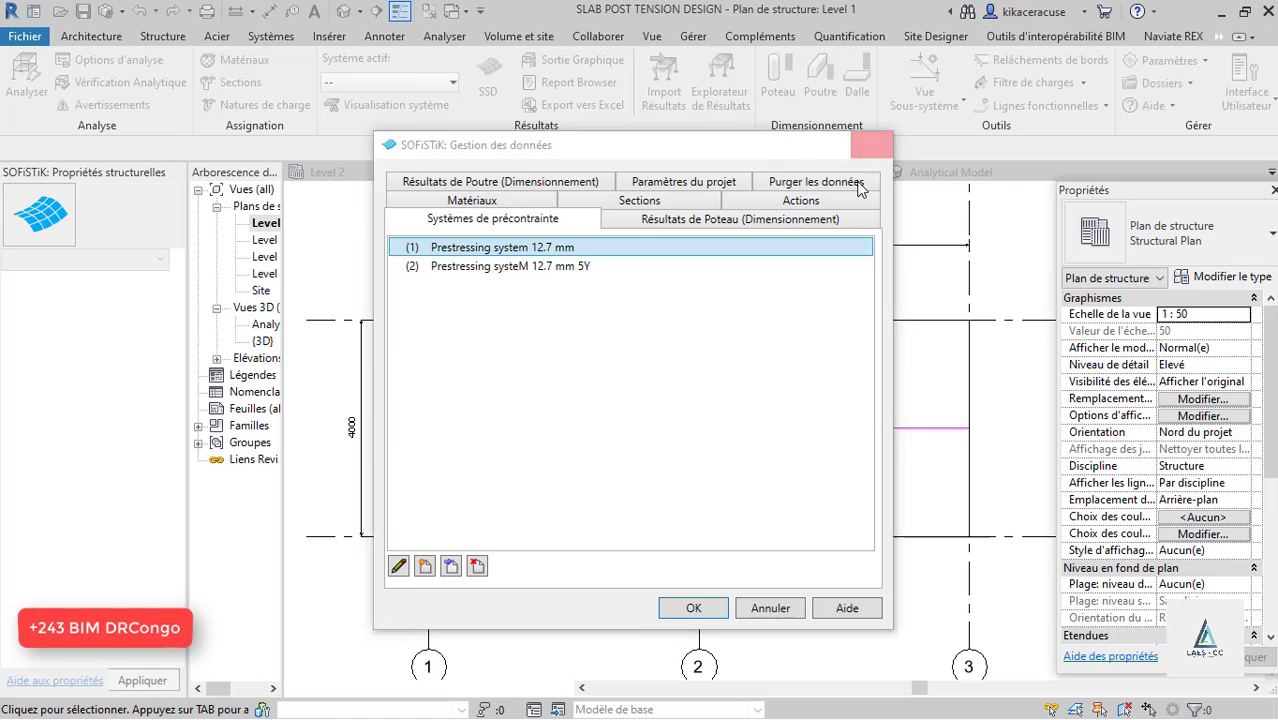
pyautogui.click(871, 145)
# Select the tendon line in the Level 1 plan and check the SOFiSTiK material assignments.
pyautogui.click(656, 428)
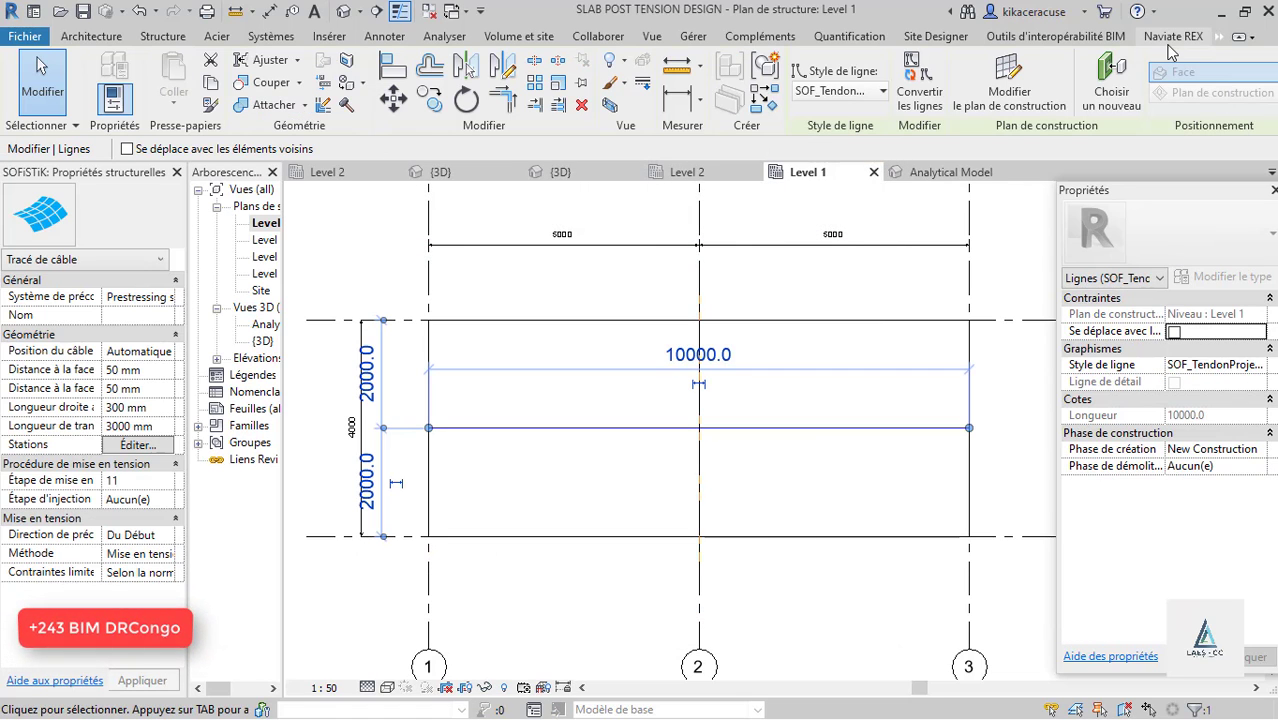
pyautogui.click(1218, 37)
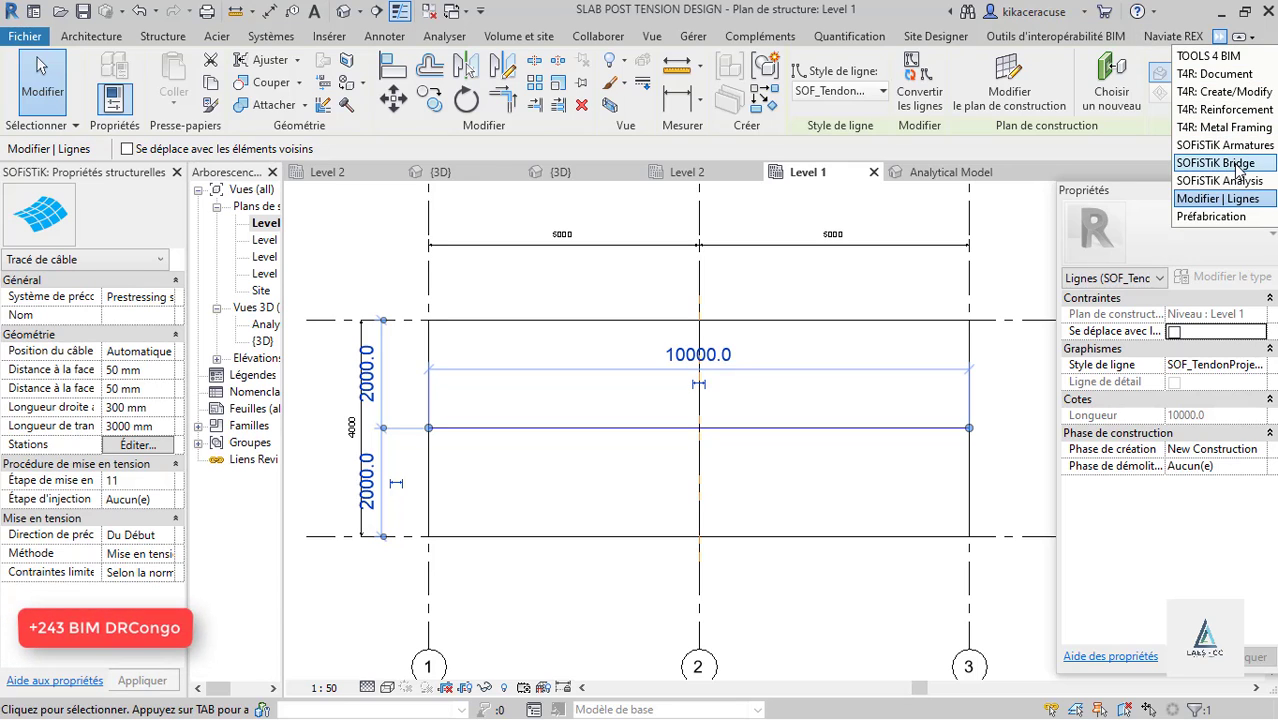
pyautogui.click(1240, 165)
pyautogui.click(1218, 37)
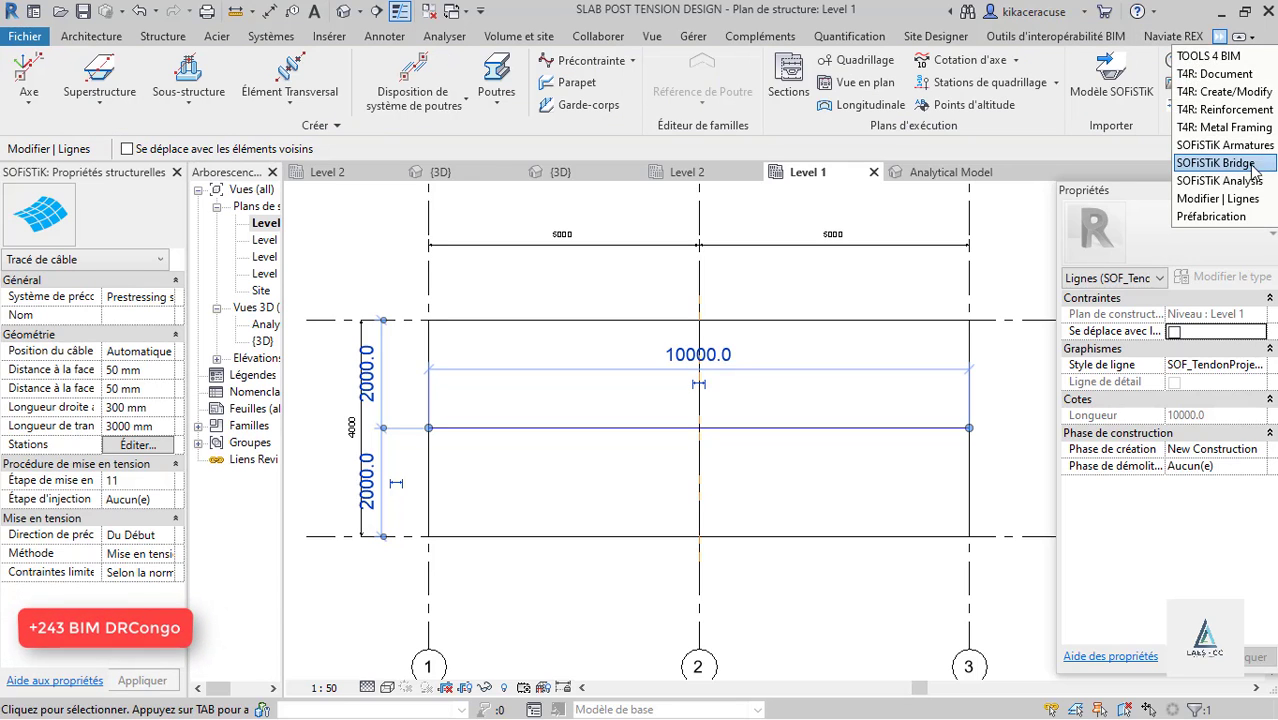
pyautogui.click(1240, 181)
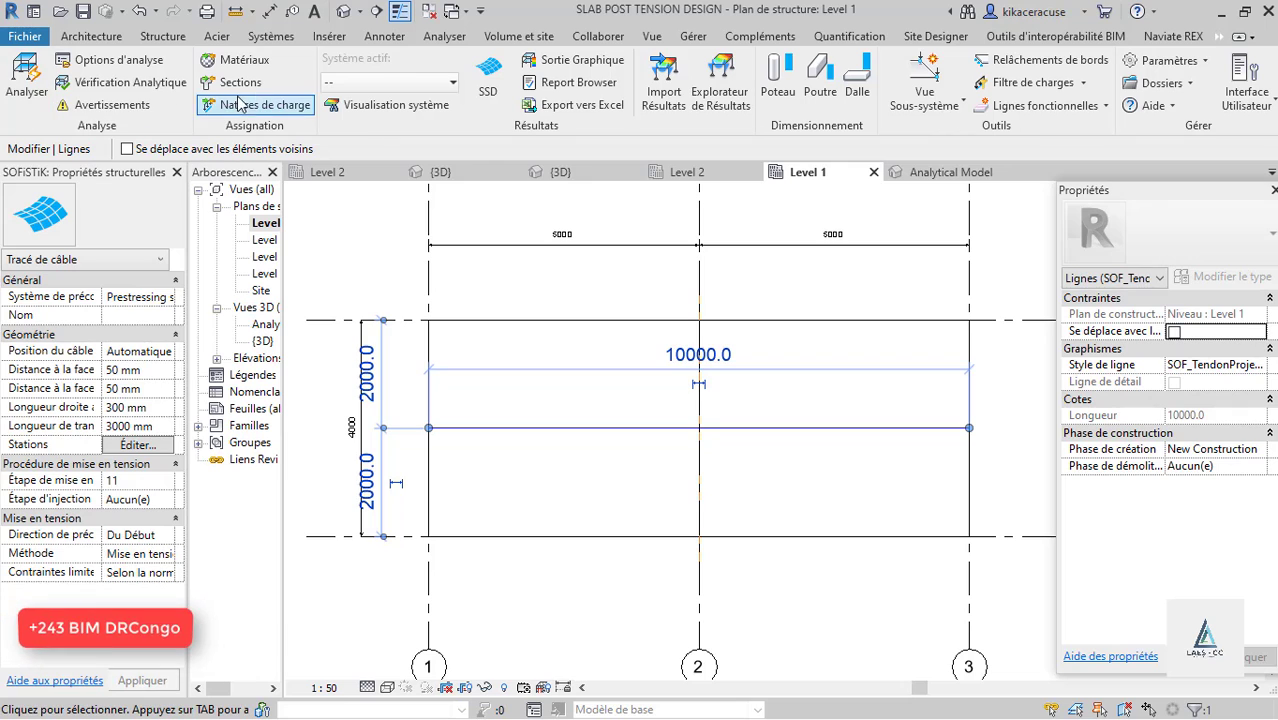
pyautogui.click(235, 60)
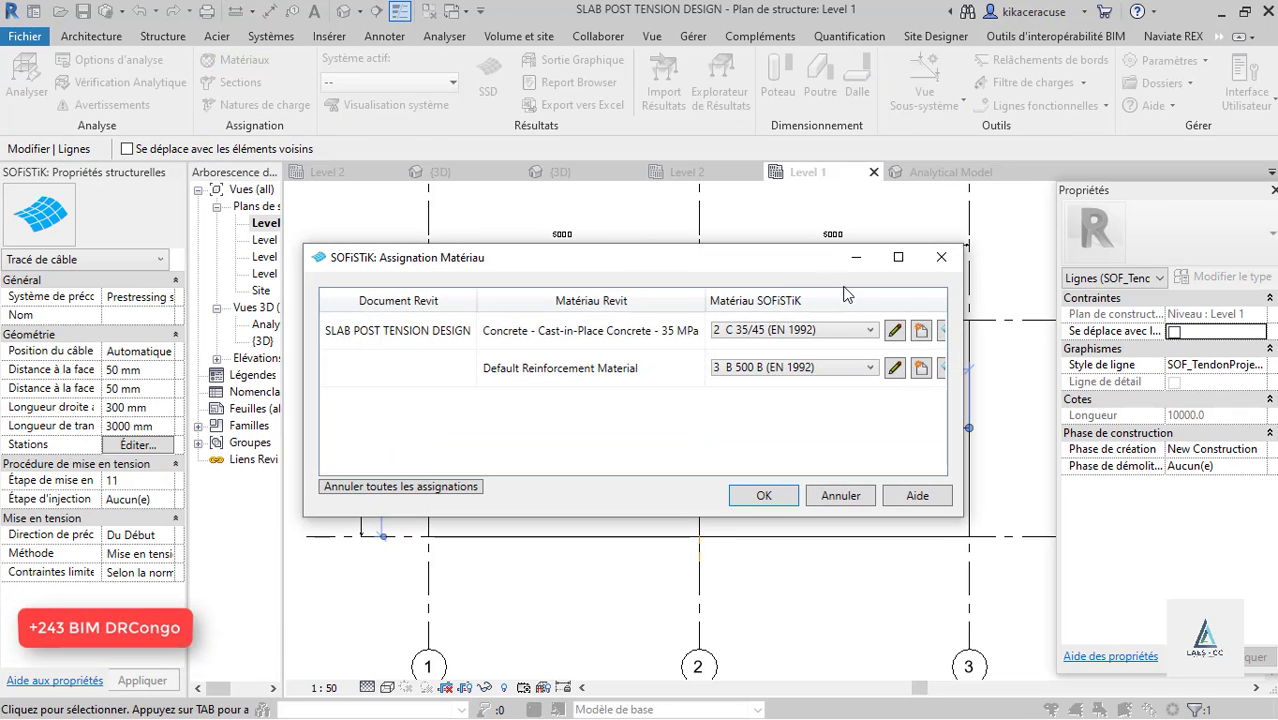
pyautogui.click(955, 260)
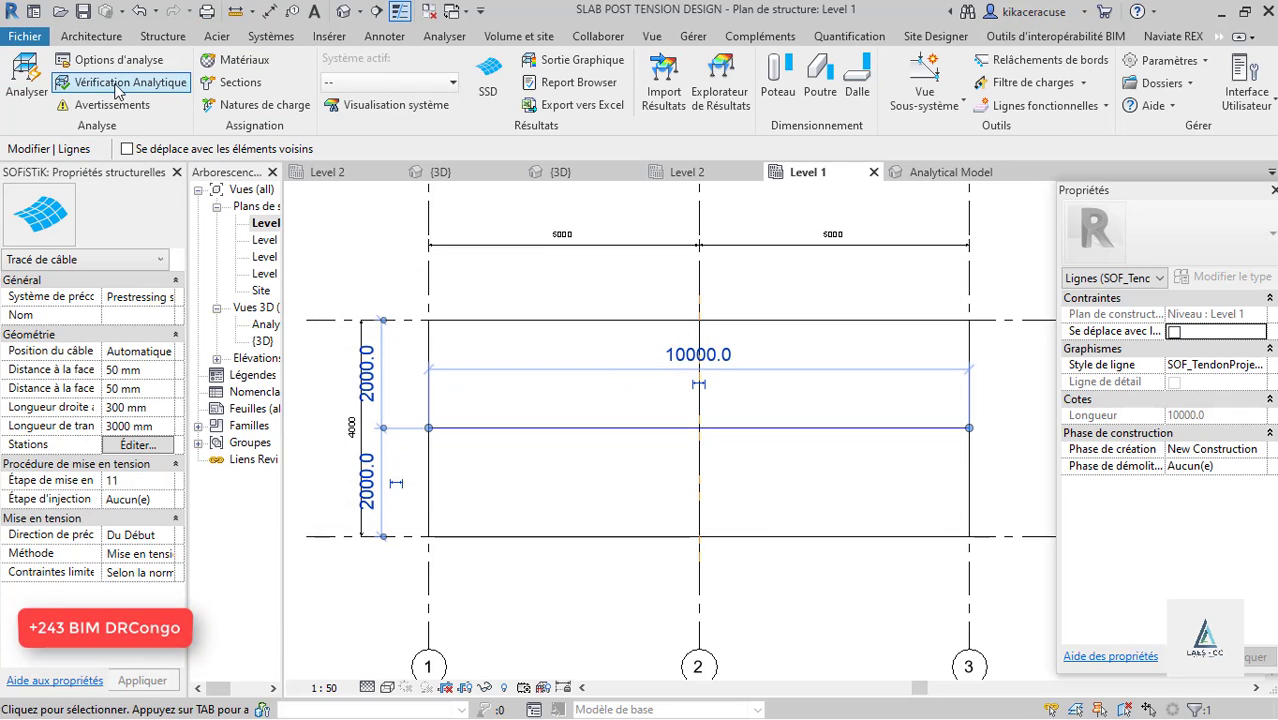
# Run the analytical check and recalculate the active view with meshing, loads, load case analysis and self-weight in load case 1.
pyautogui.click(120, 84)
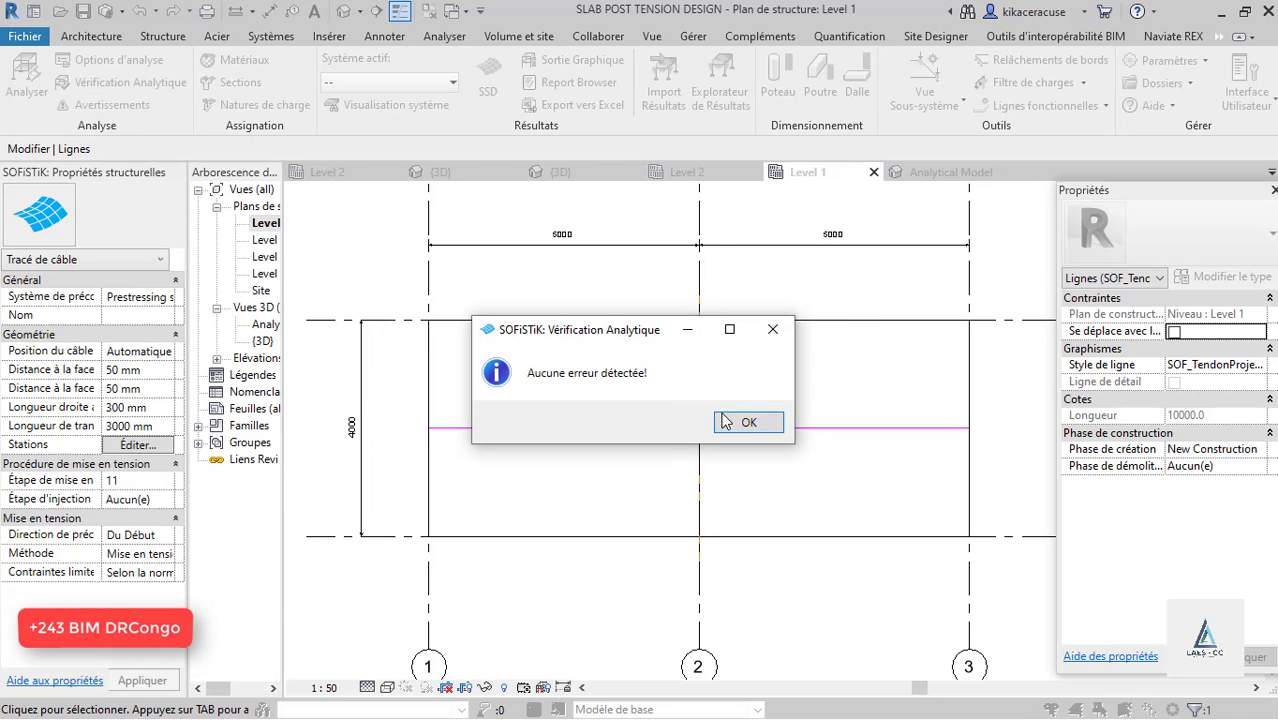
pyautogui.click(749, 424)
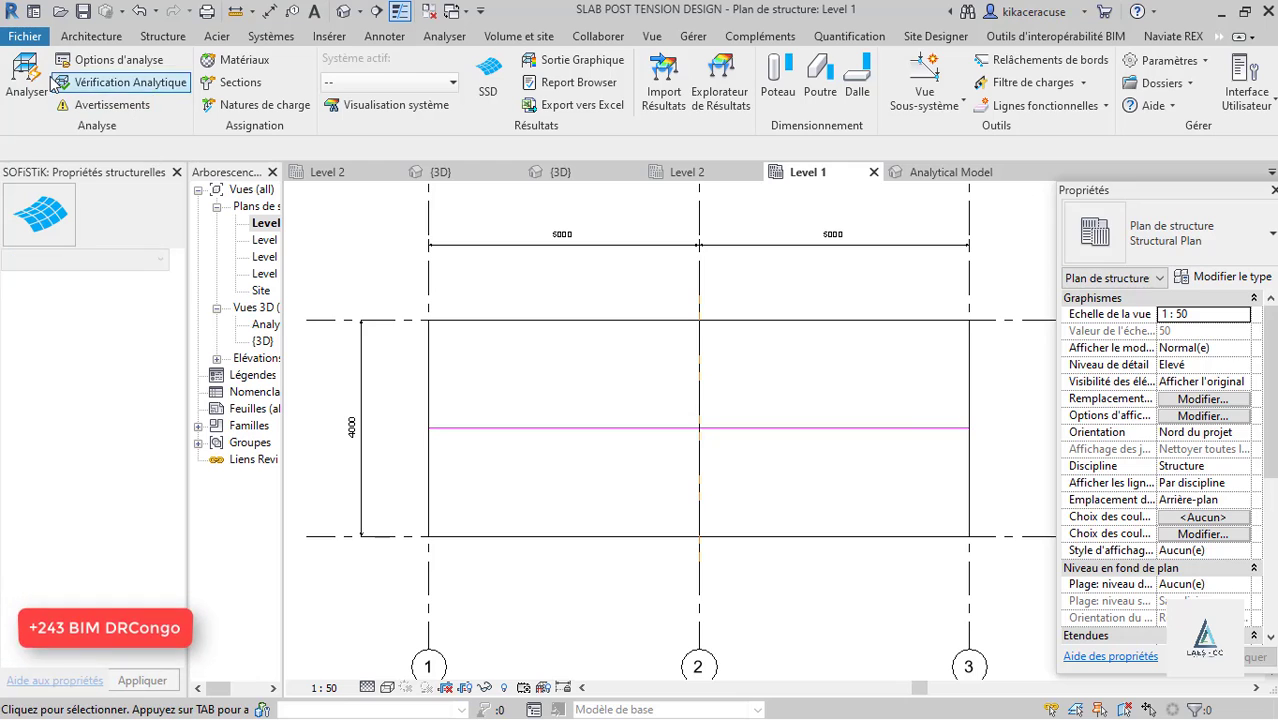
pyautogui.click(22, 72)
pyautogui.click(488, 422)
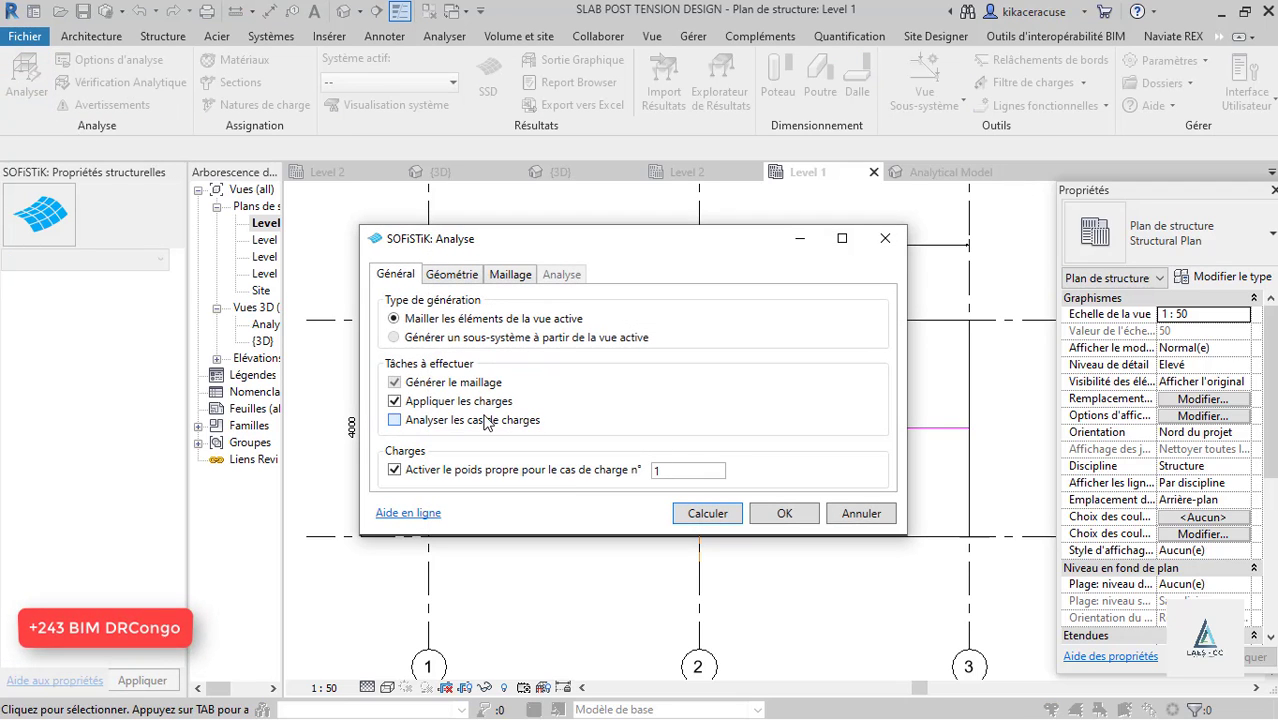
pyautogui.click(714, 513)
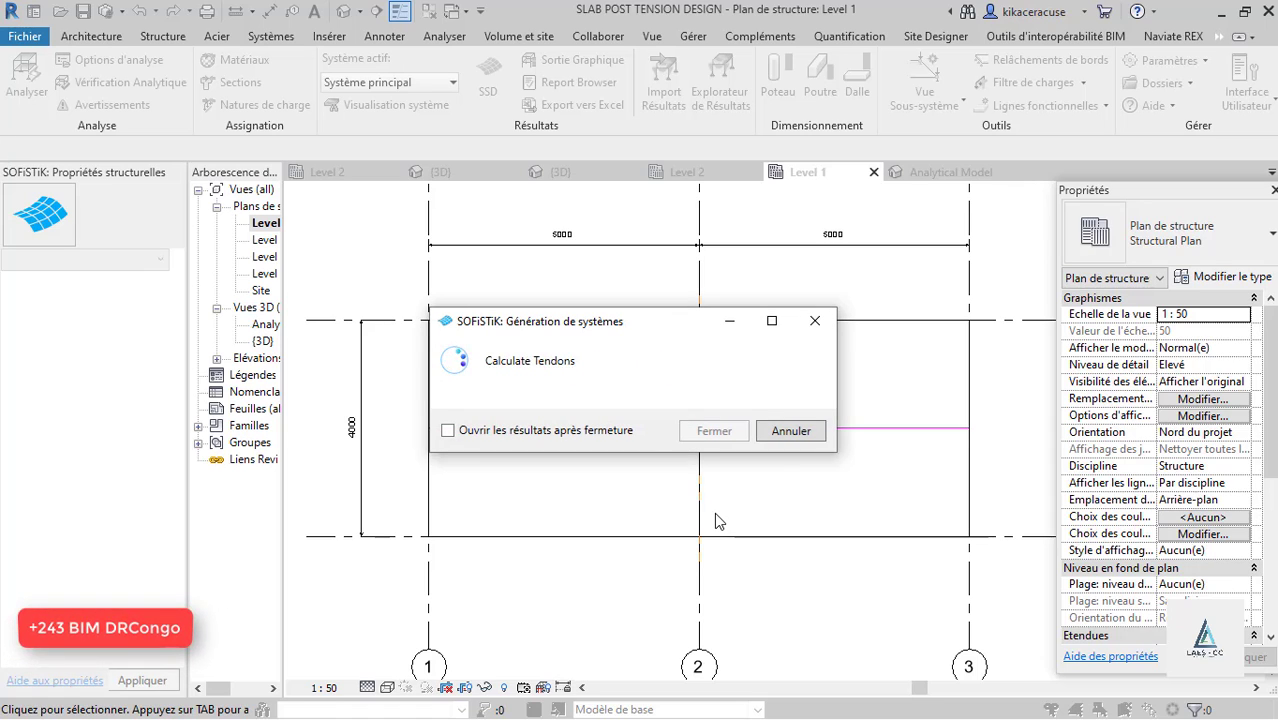
pyautogui.click(815, 322)
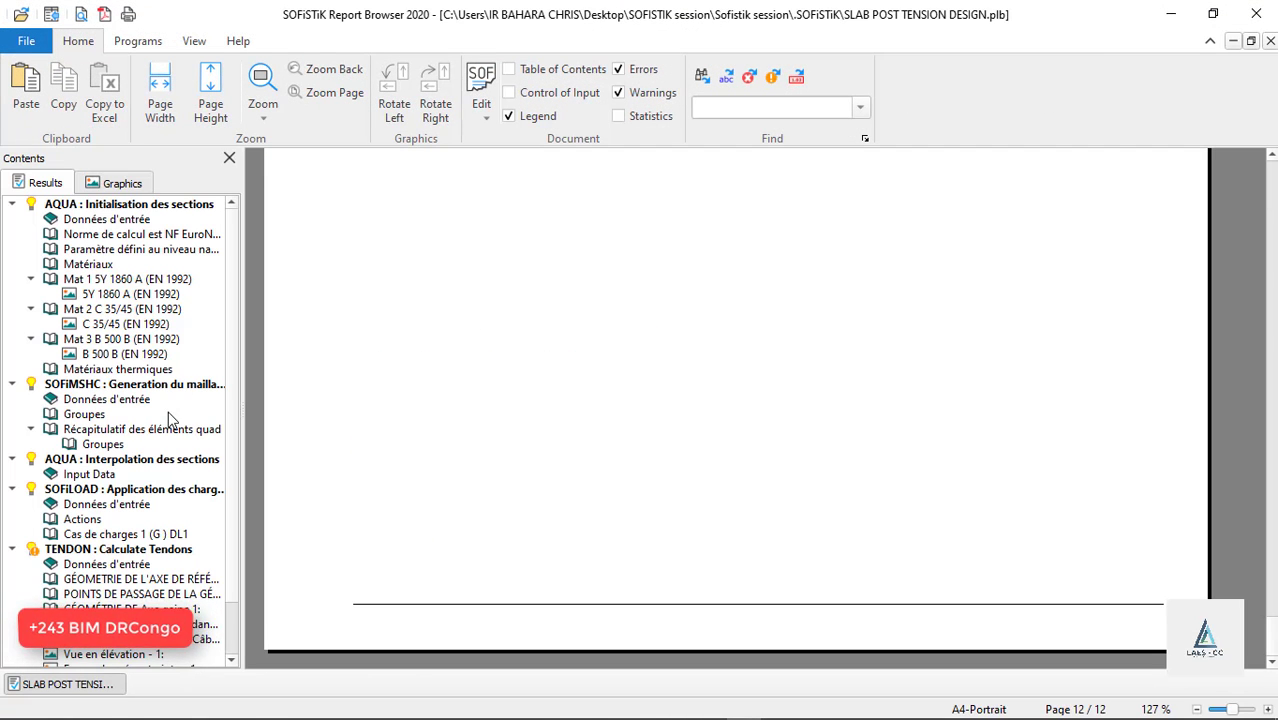
# In the SOFiSTiK Report Browser, examine the tendon's reference axis geometry, prestressing system data and elevation diagram.
pyautogui.scroll(-1, 140, 430)
pyautogui.click(110, 520)
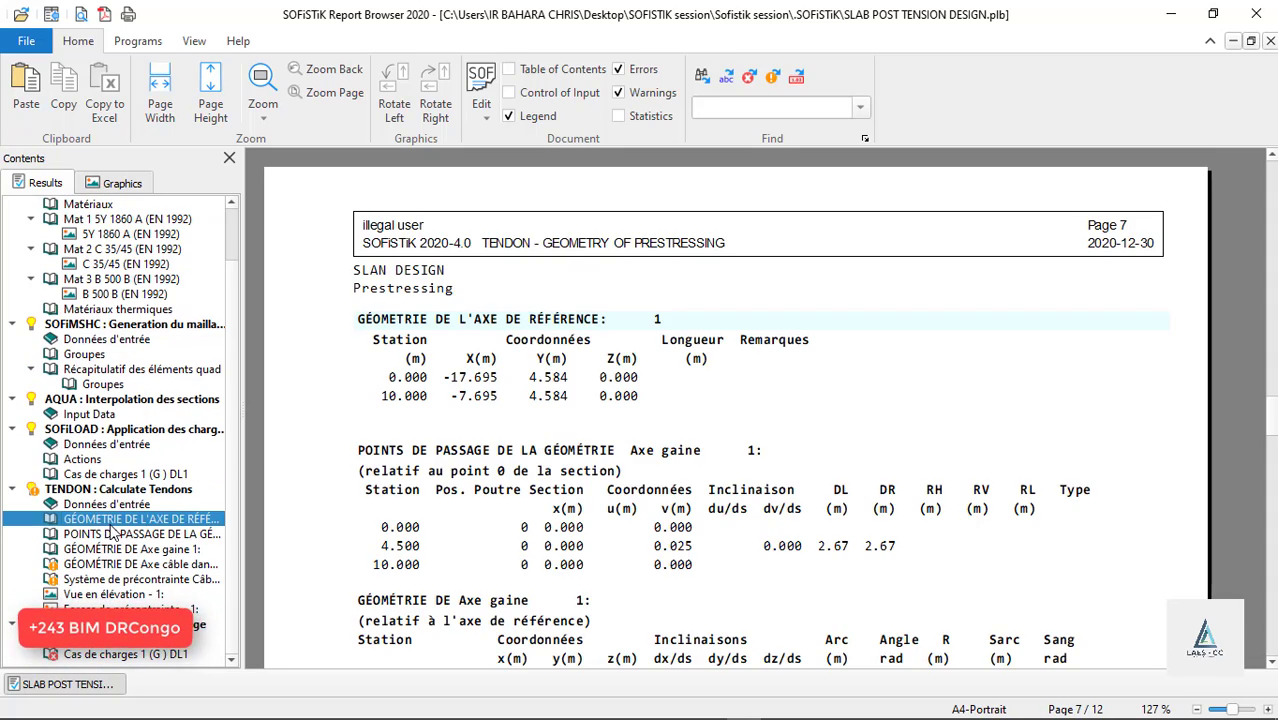
pyautogui.click(114, 564)
pyautogui.click(112, 582)
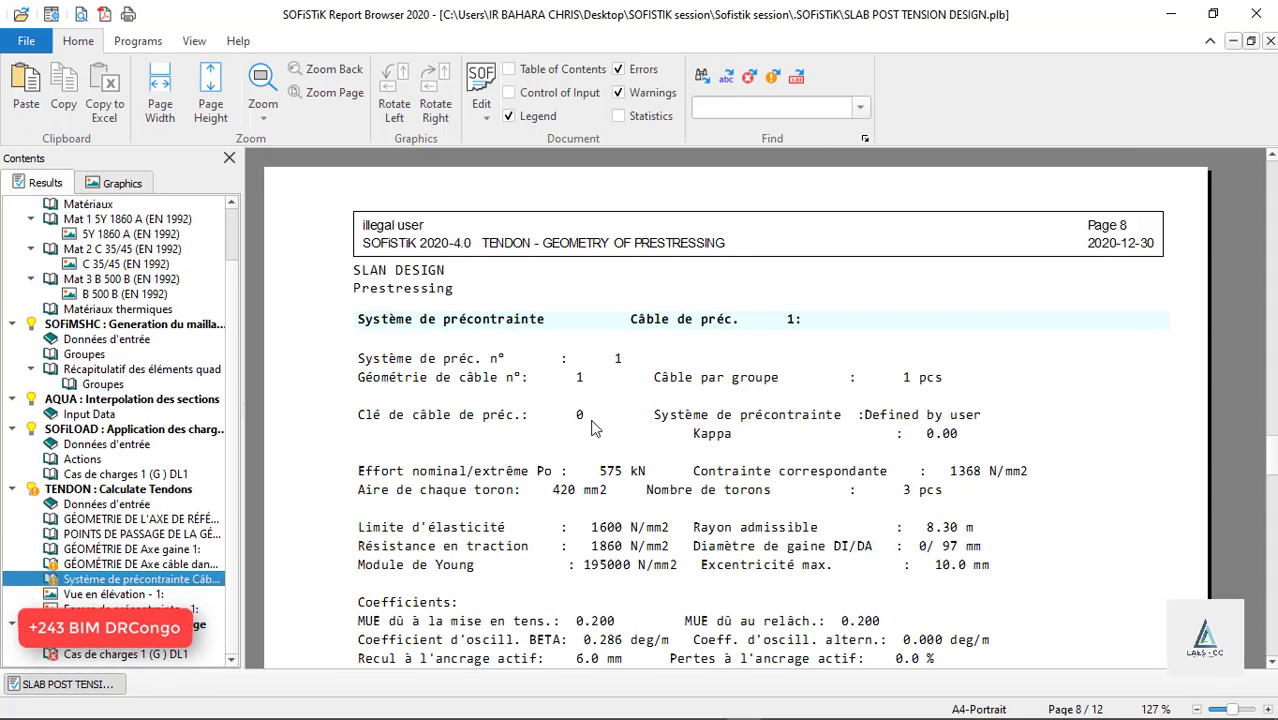
pyautogui.scroll(-15, 676, 408)
pyautogui.scroll(5, 676, 408)
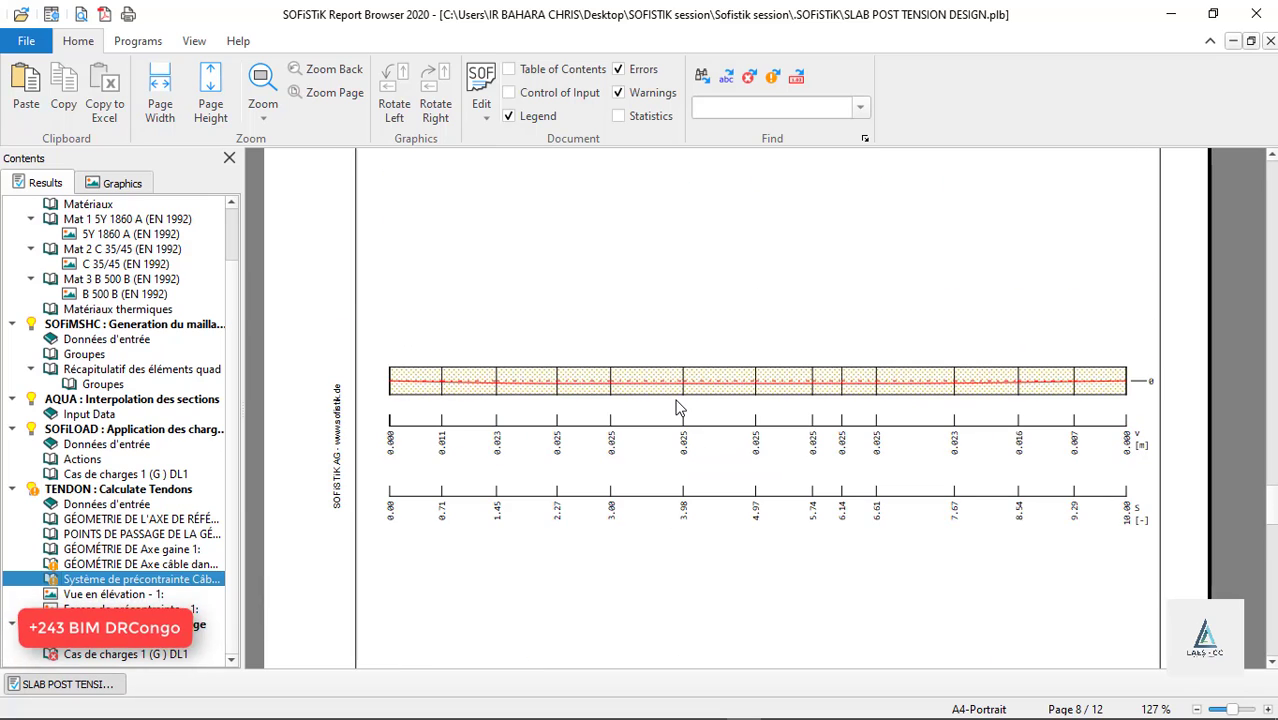
pyautogui.click(115, 582)
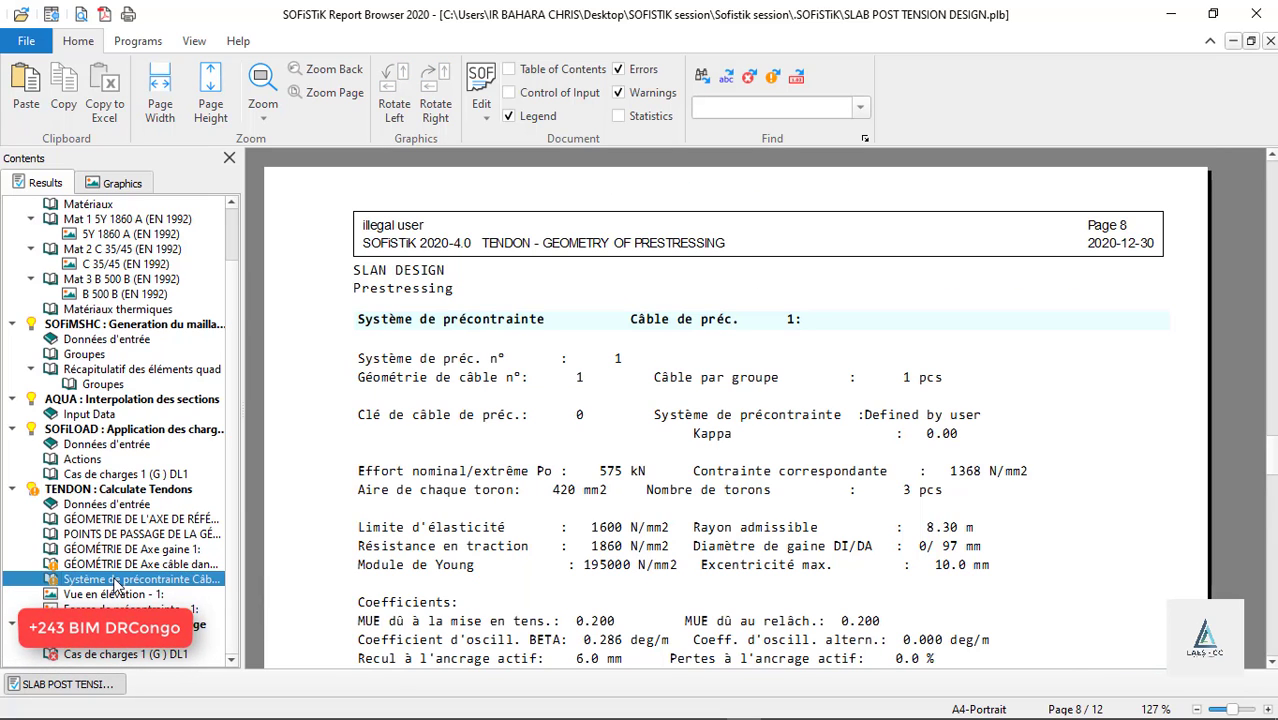
# Examine the duct axis geometry, its through points and the geometry of the tendon inside the duct.
pyautogui.click(147, 551)
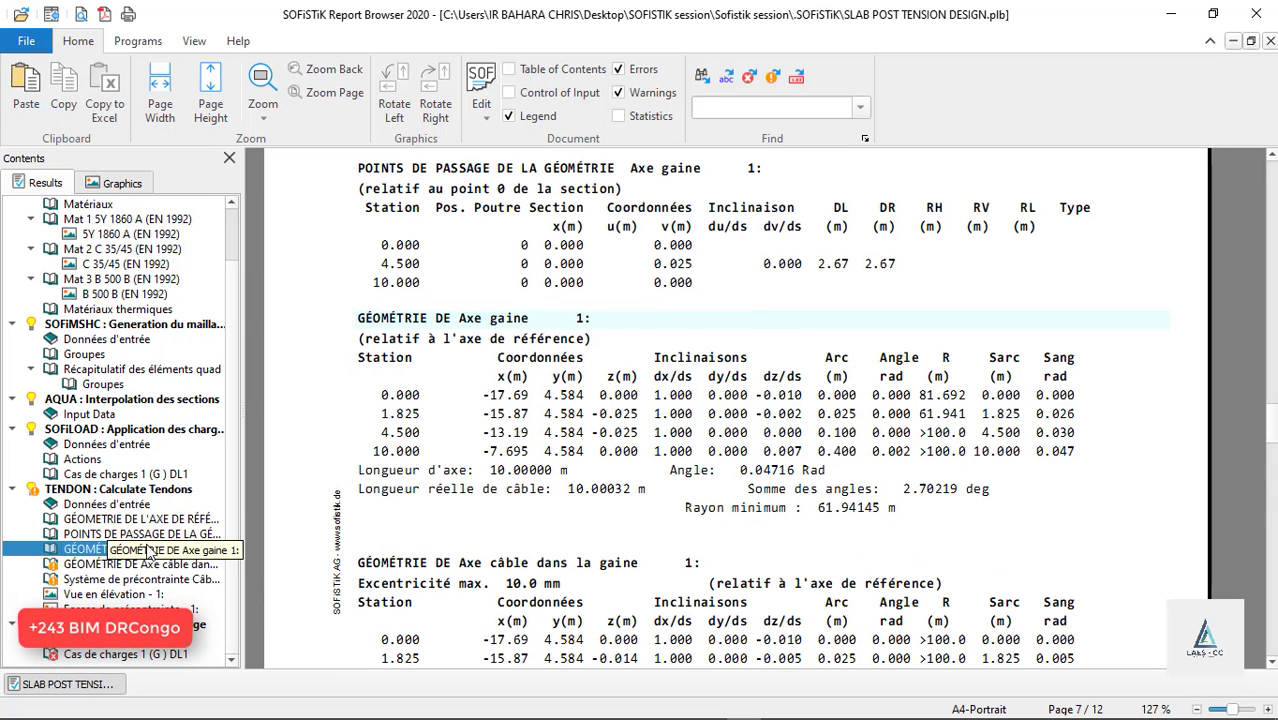
pyautogui.click(134, 519)
pyautogui.scroll(-5, 345, 297)
pyautogui.scroll(-10, 345, 297)
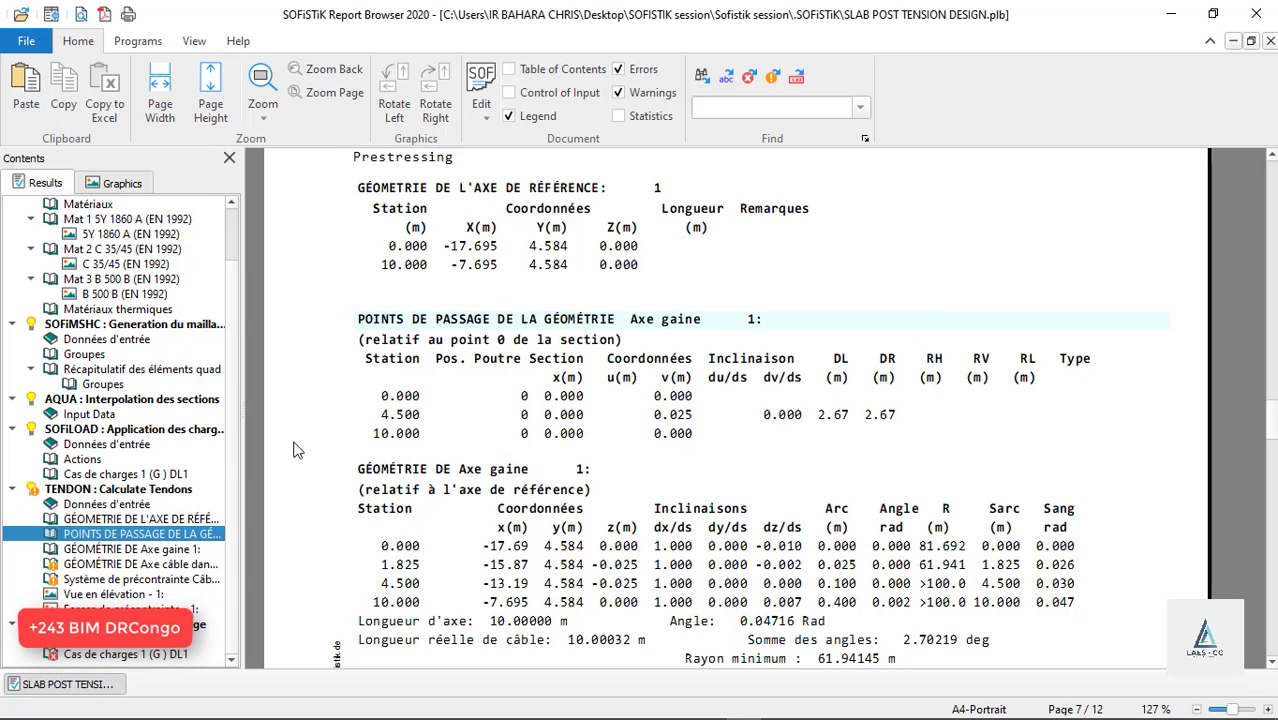
pyautogui.scroll(-5, 455, 403)
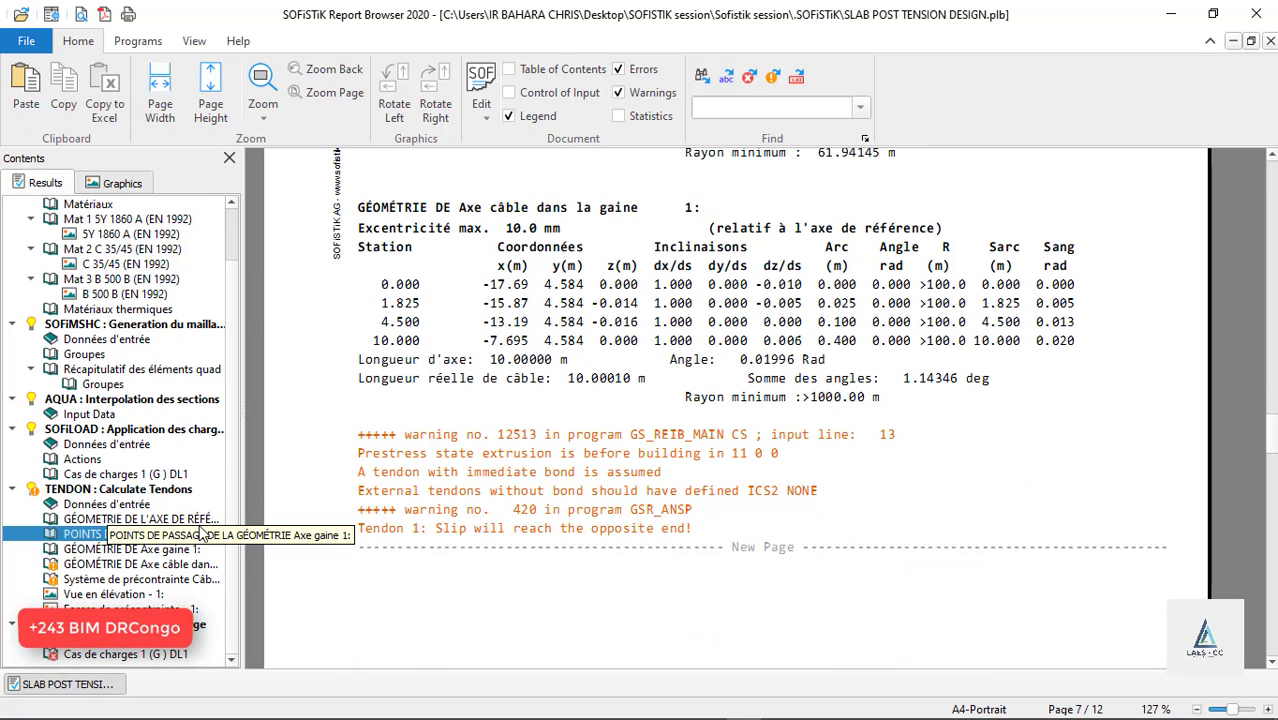
pyautogui.scroll(-10, 653, 315)
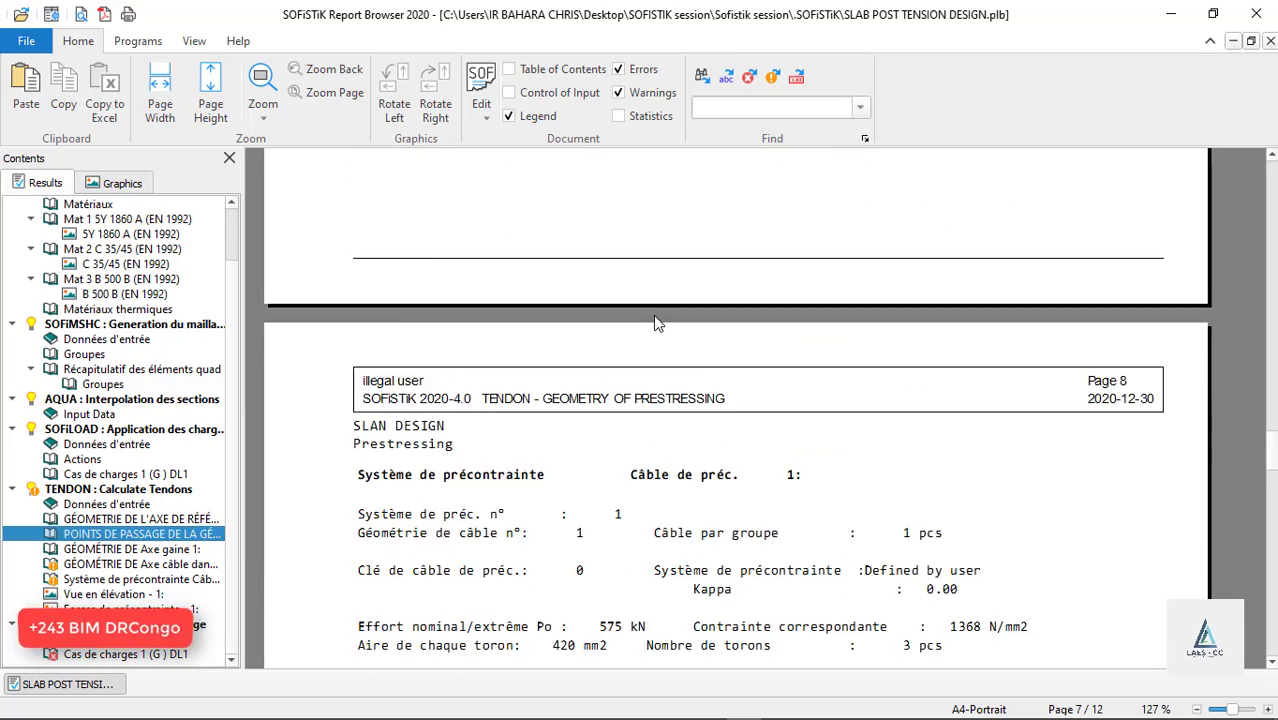
# Examine the tendon's profile in elevation, the prestressing force diagram and the analysis messages at the end of the report.
pyautogui.scroll(2, 659, 320)
pyautogui.scroll(-8, 656, 315)
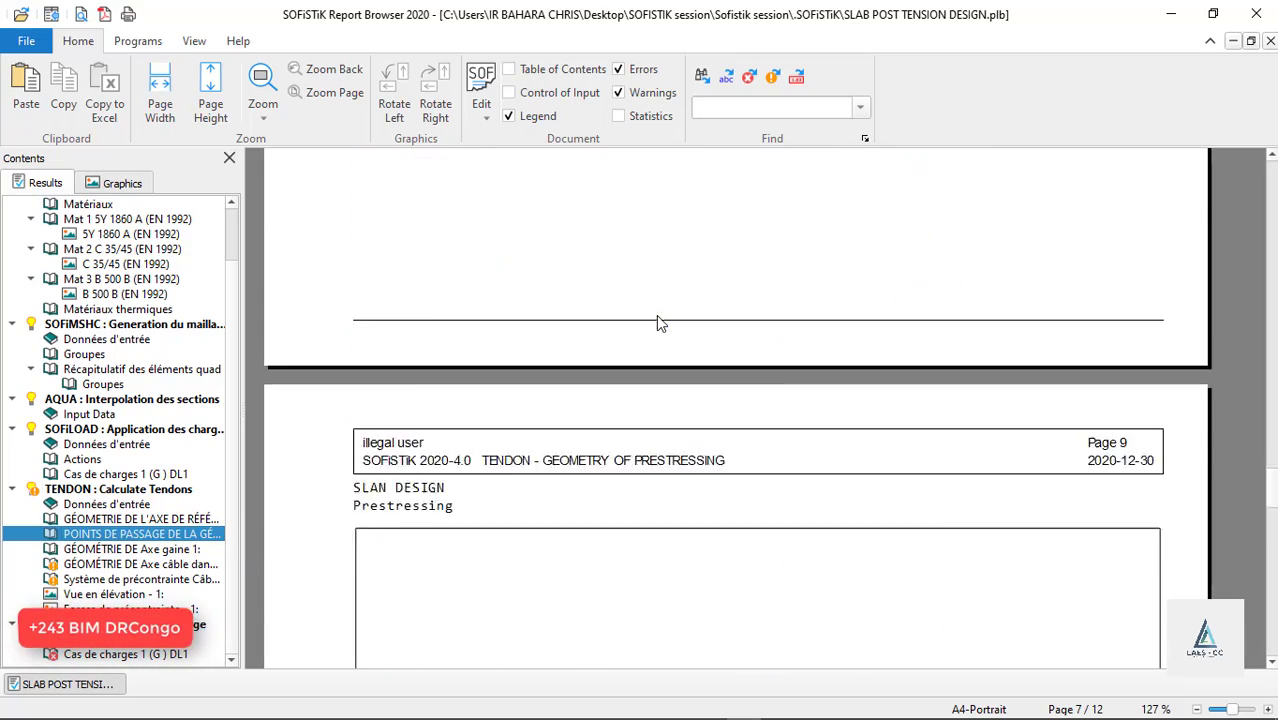
pyautogui.scroll(1, 657, 315)
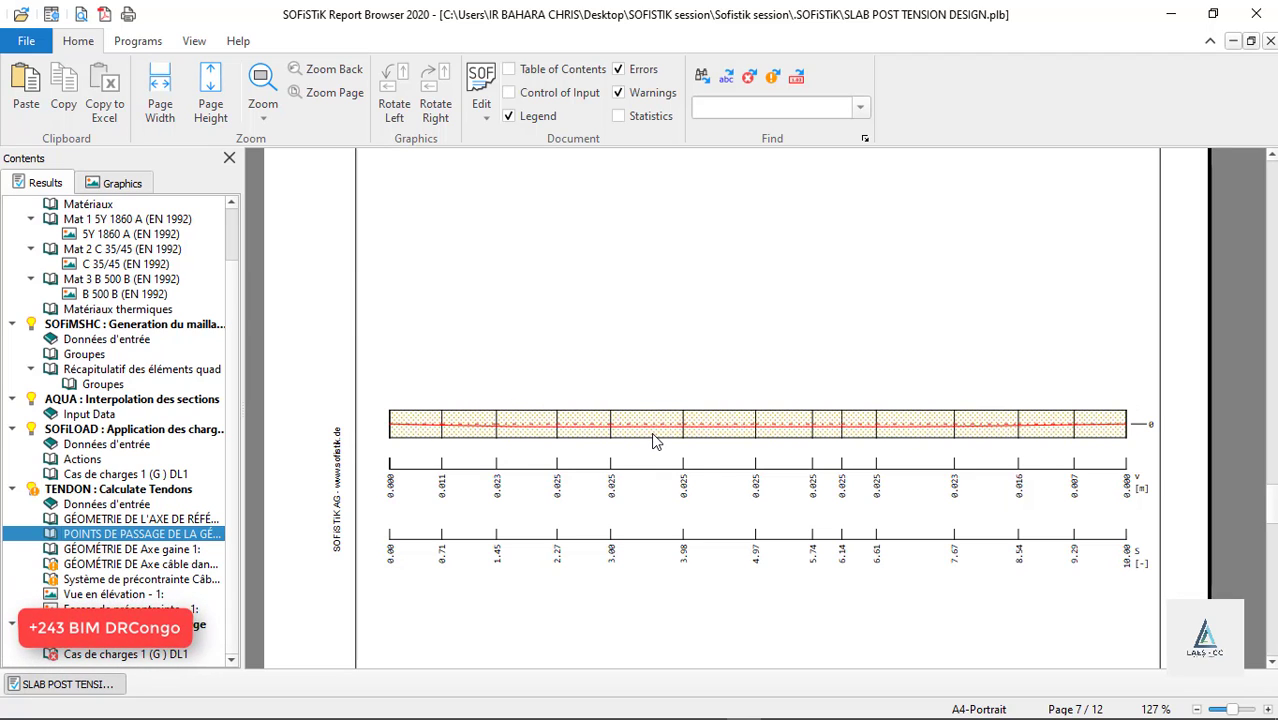
pyautogui.keyDown('ctrl'); pyautogui.scroll(3, 653, 440); pyautogui.keyUp('ctrl')
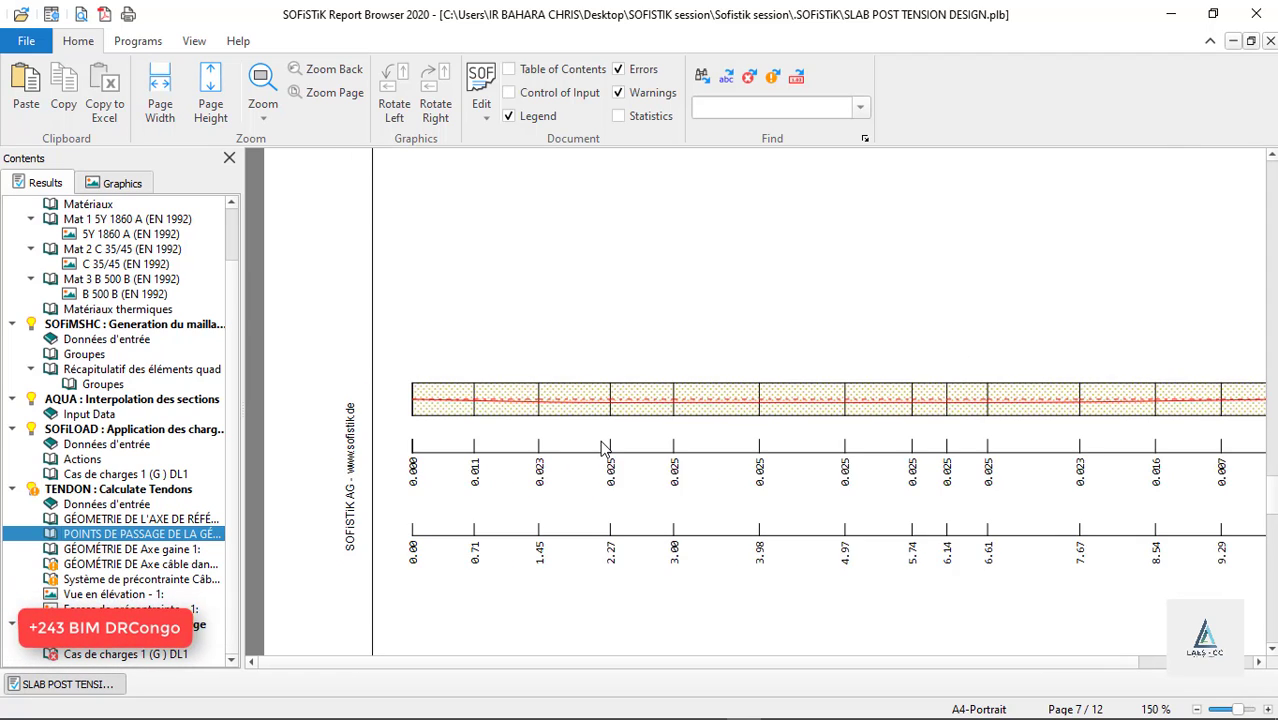
pyautogui.keyDown('ctrl'); pyautogui.scroll(-2, 603, 447); pyautogui.keyUp('ctrl')
pyautogui.scroll(-6, 622, 402)
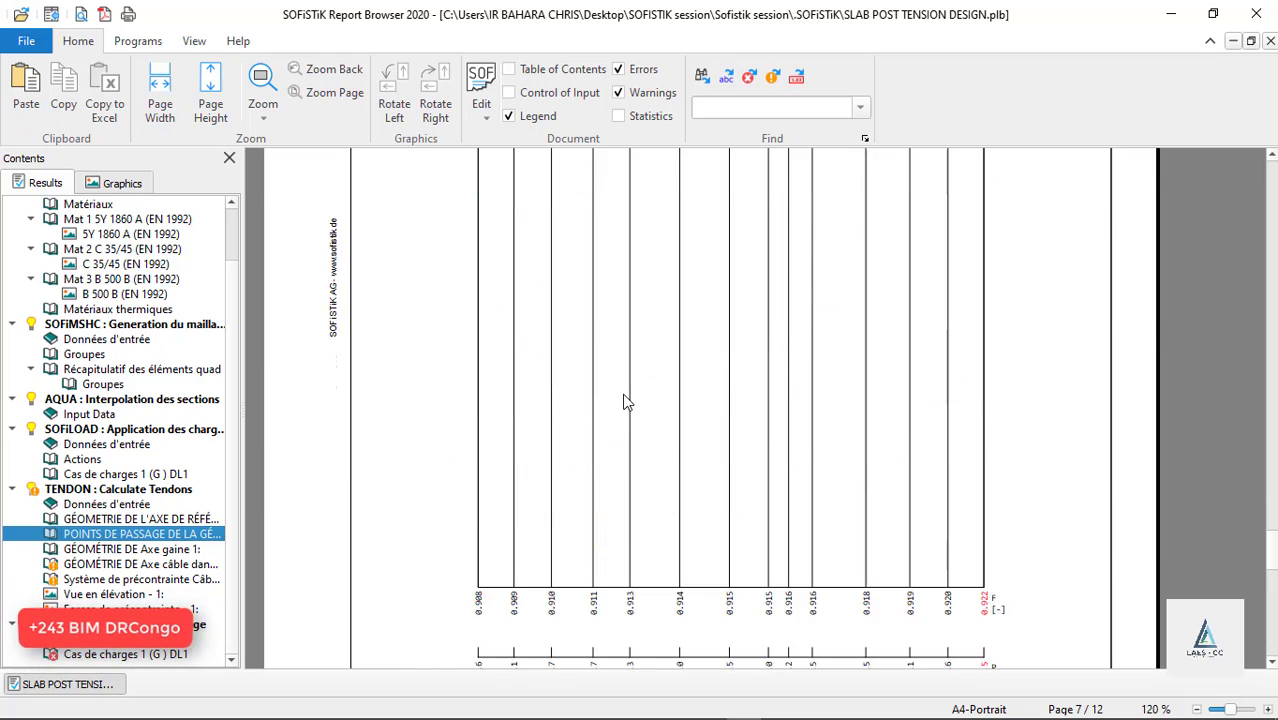
pyautogui.scroll(-15, 625, 401)
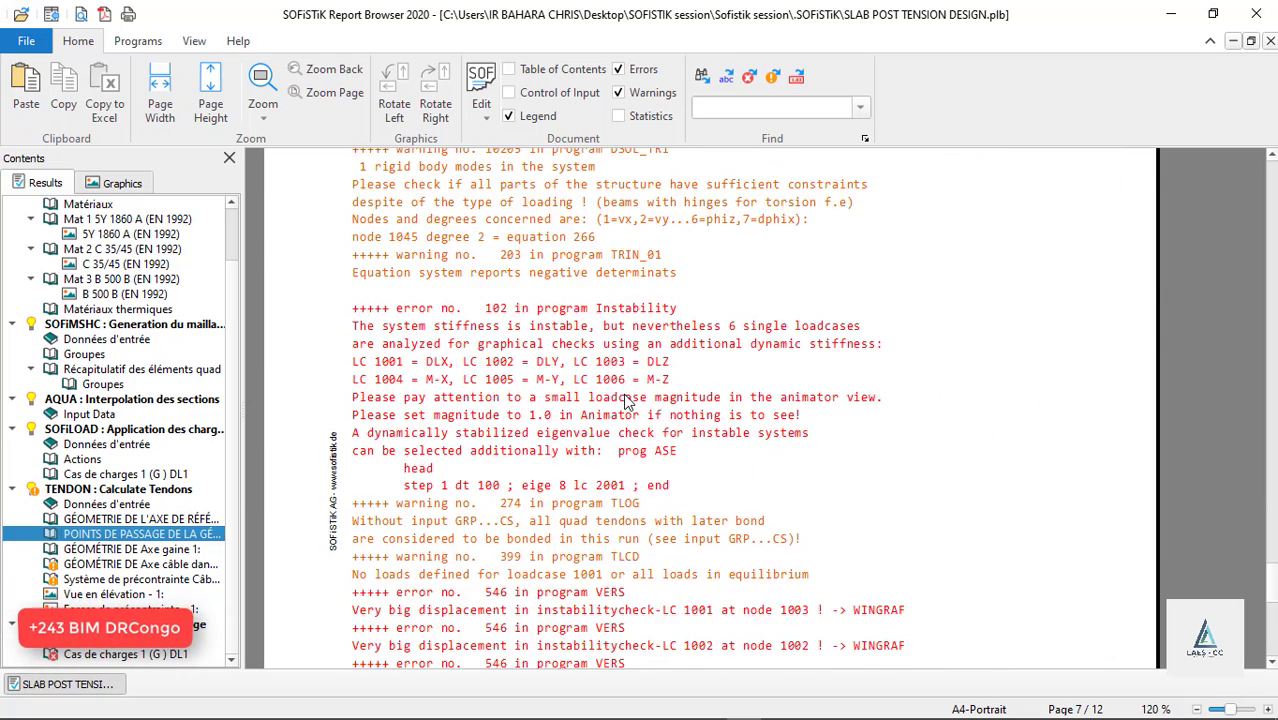
# Examine the remaining analysis messages and the duct axis geometry of tendon 1 in the report.
pyautogui.scroll(-12, 625, 397)
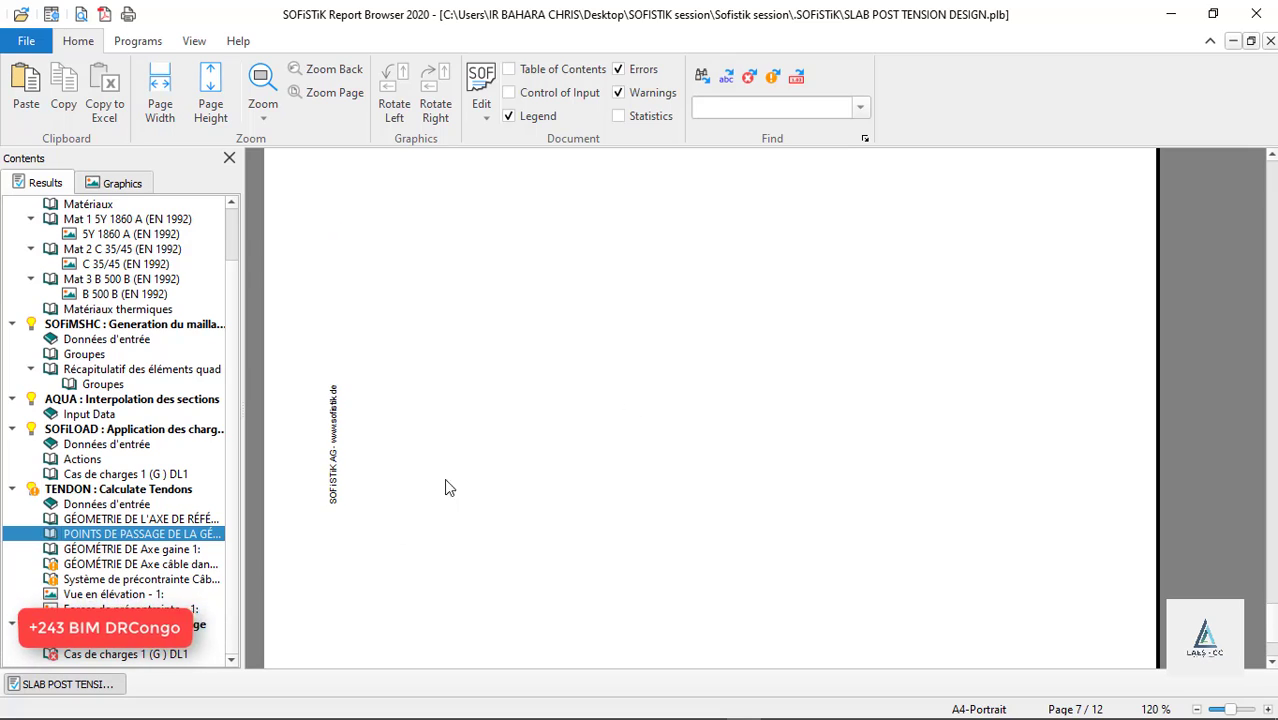
pyautogui.click(126, 565)
pyautogui.click(140, 550)
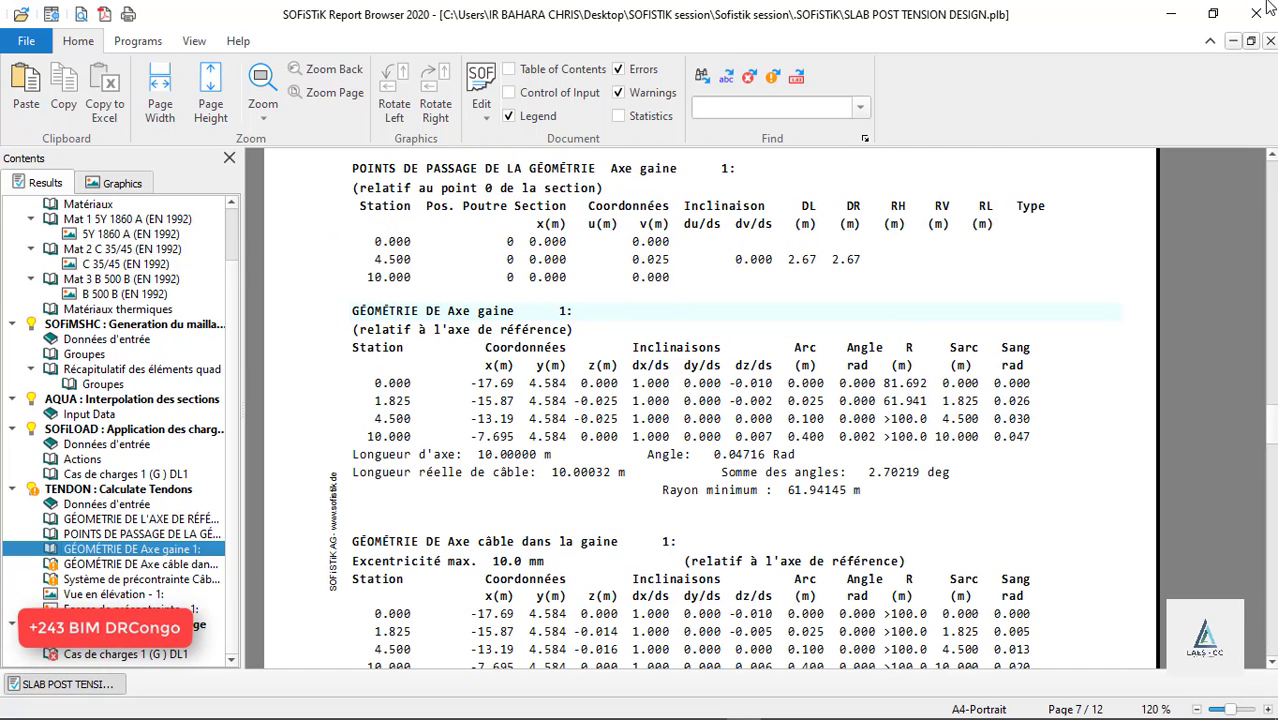
# Switch to Revit and recalculate the active view with meshing and loads but without the load case analysis.
pyautogui.click(1169, 13)
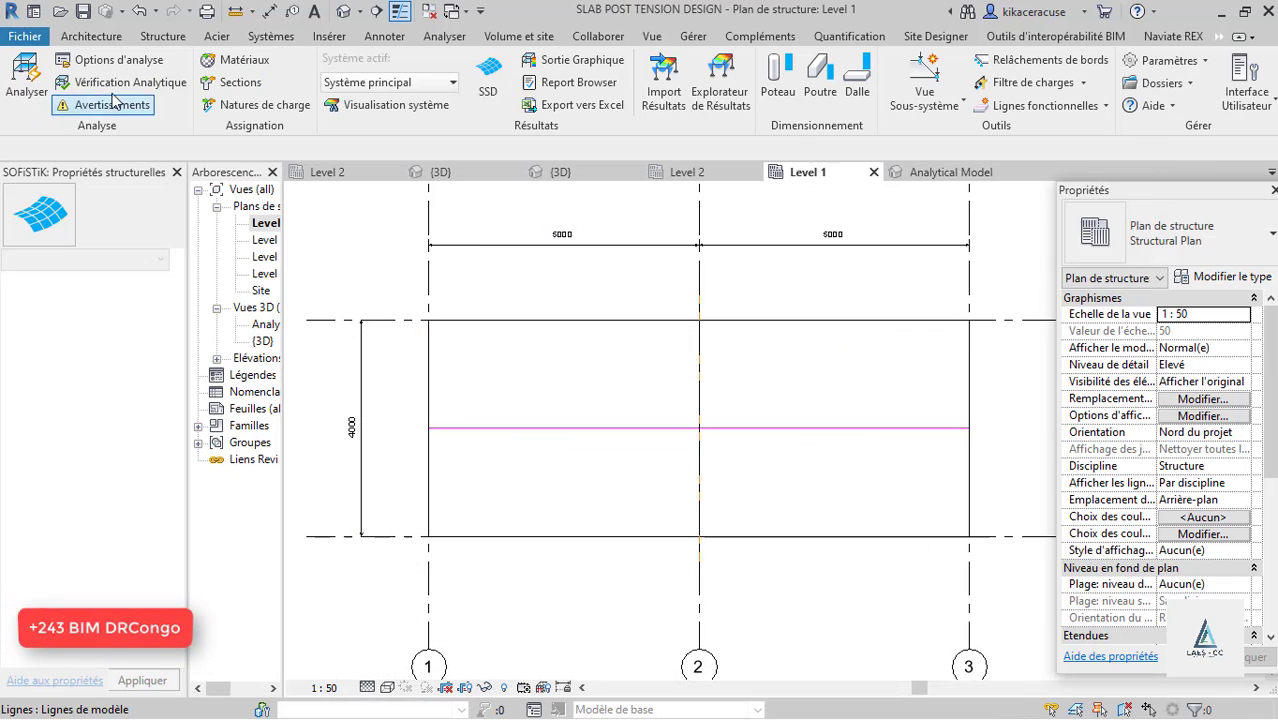
pyautogui.click(26, 80)
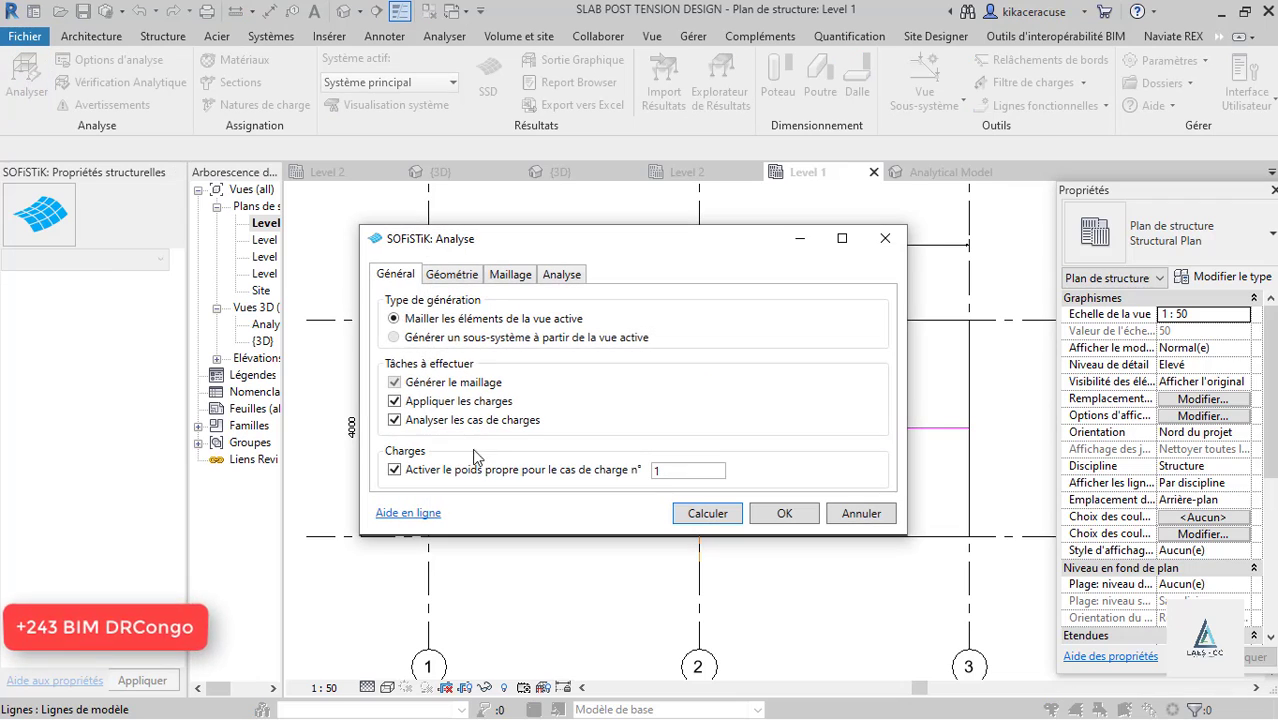
pyautogui.click(394, 420)
pyautogui.click(694, 513)
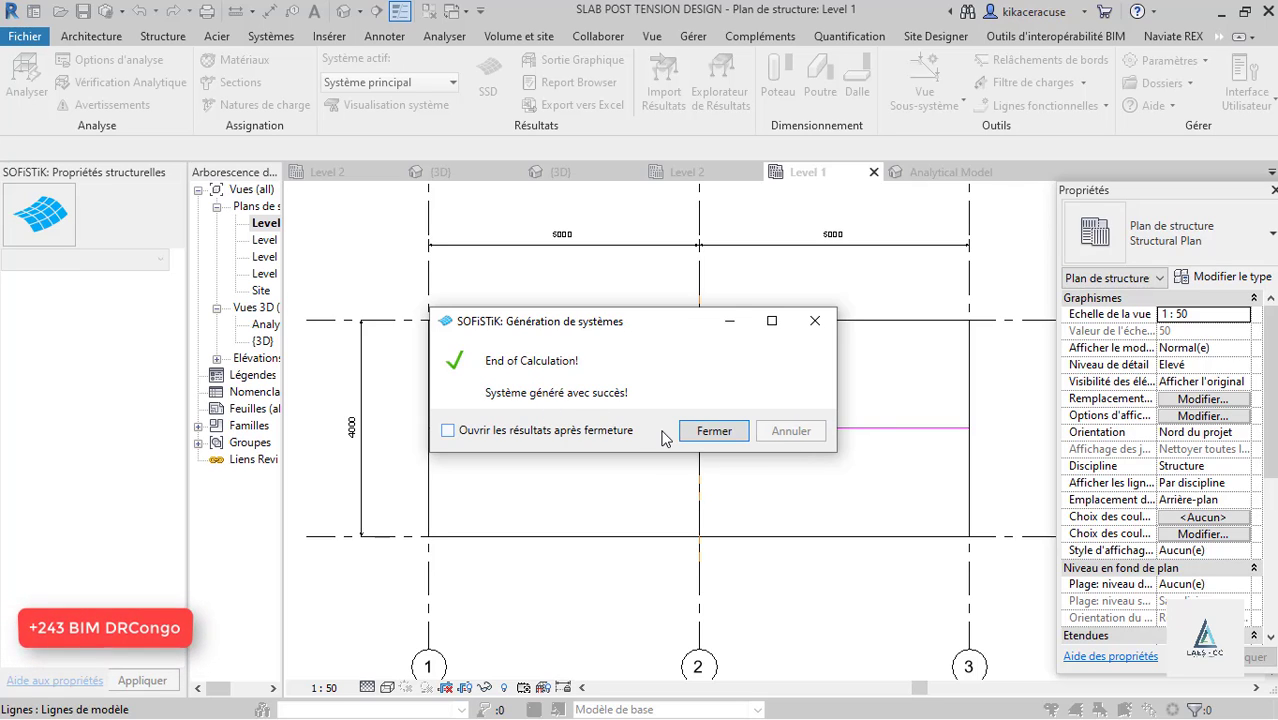
pyautogui.click(712, 432)
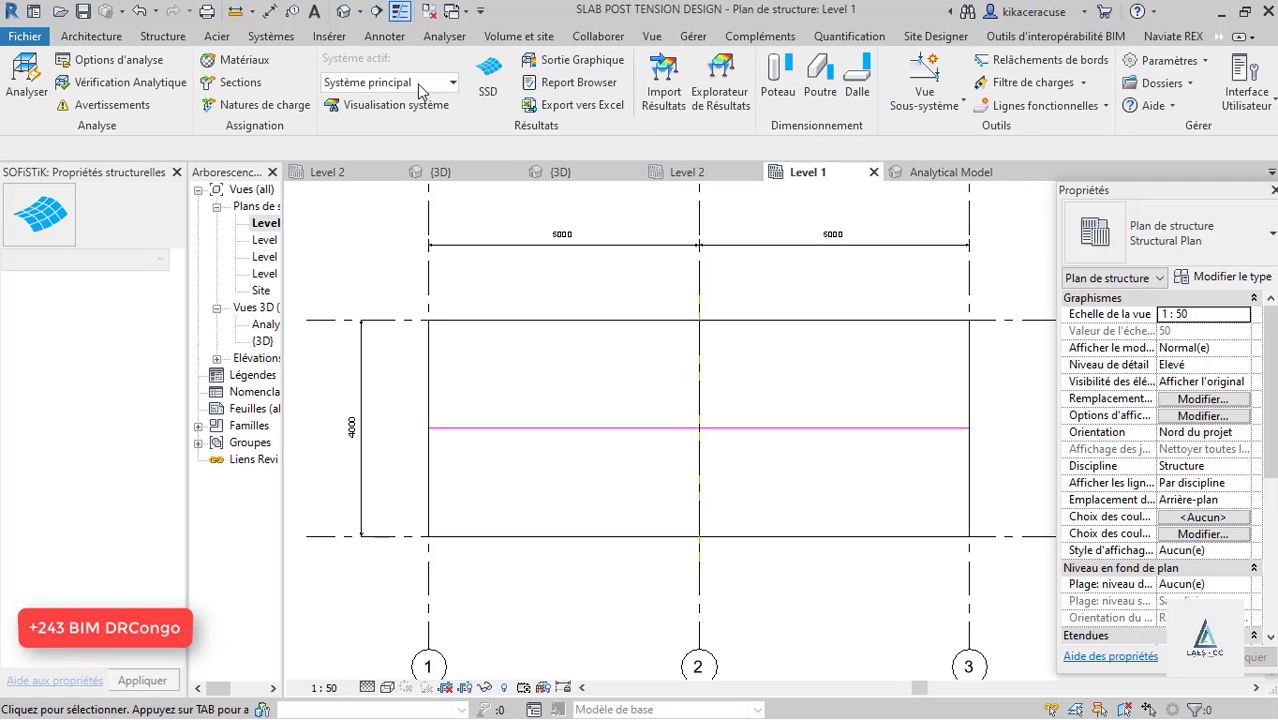
# Open the regenerated slab report in SOFiSTiK Report Browser and reload its contents.
pyautogui.click(572, 82)
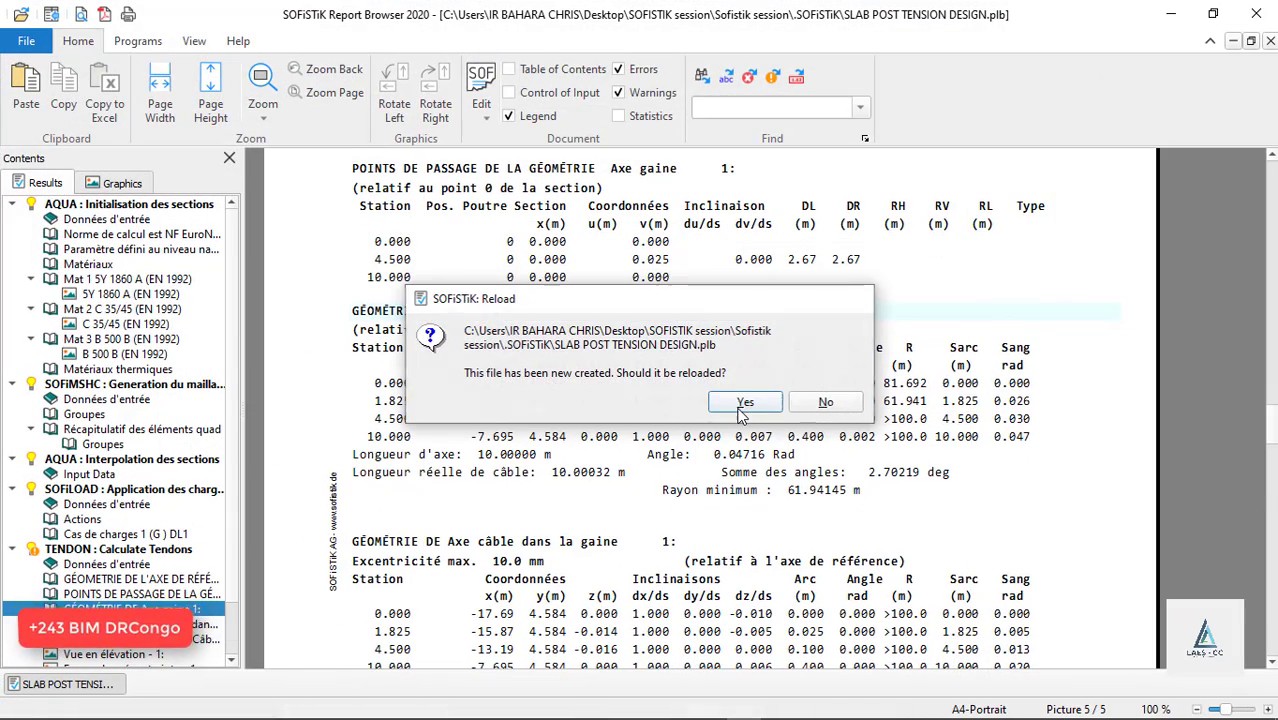
pyautogui.click(741, 410)
pyautogui.click(1262, 8)
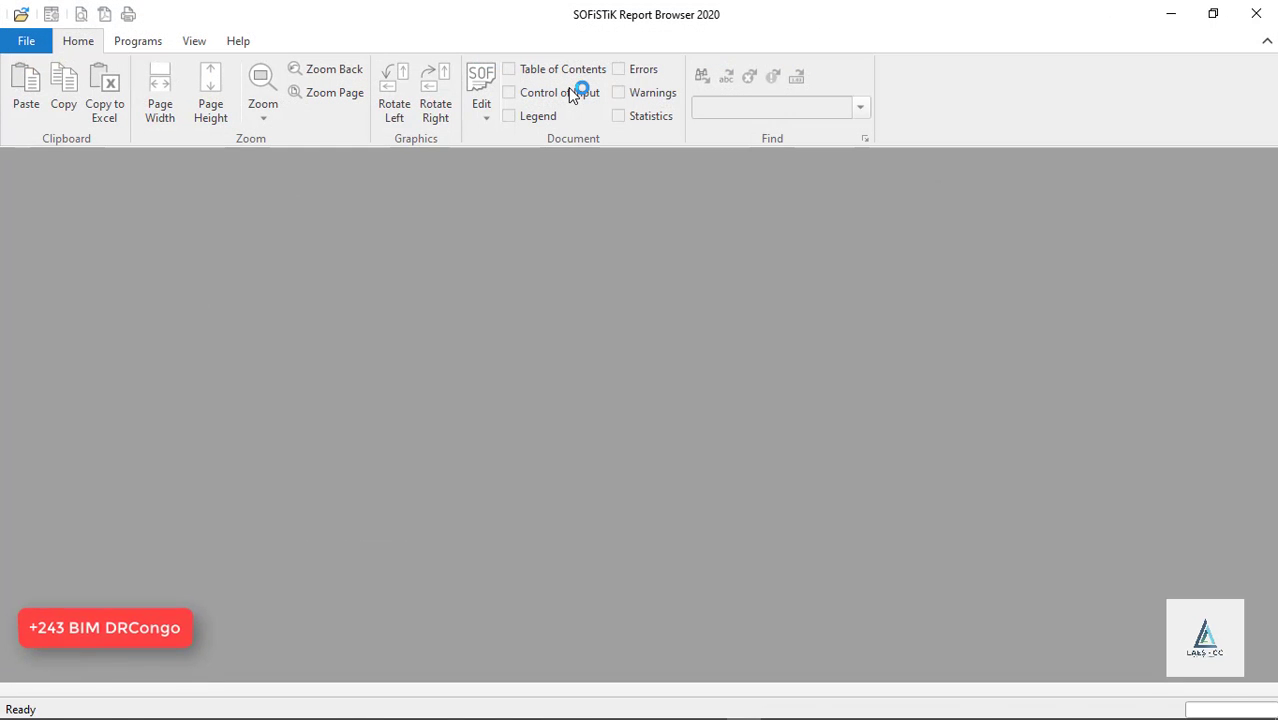
pyautogui.scroll(-1, 137, 440)
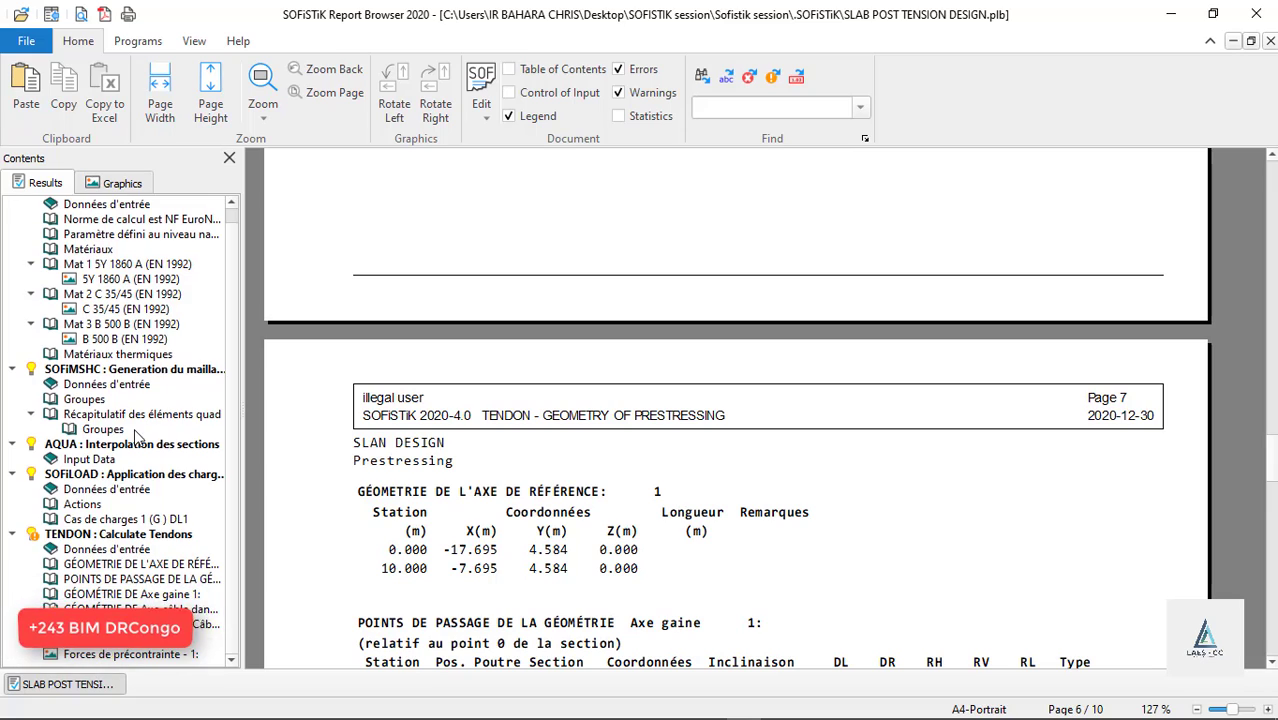
# Examine the load actions, tendon geometry tables, elevation view and prestressing force diagram in the regenerated report.
pyautogui.click(107, 489)
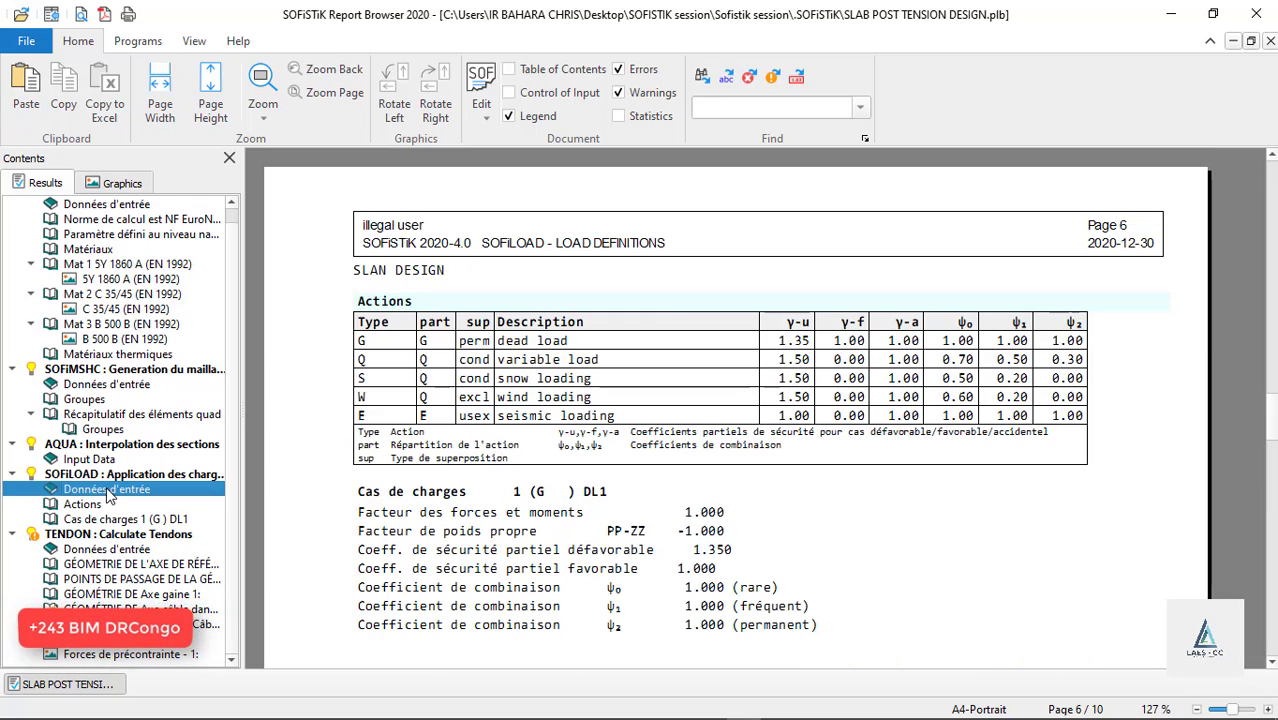
pyautogui.scroll(-15, 673, 334)
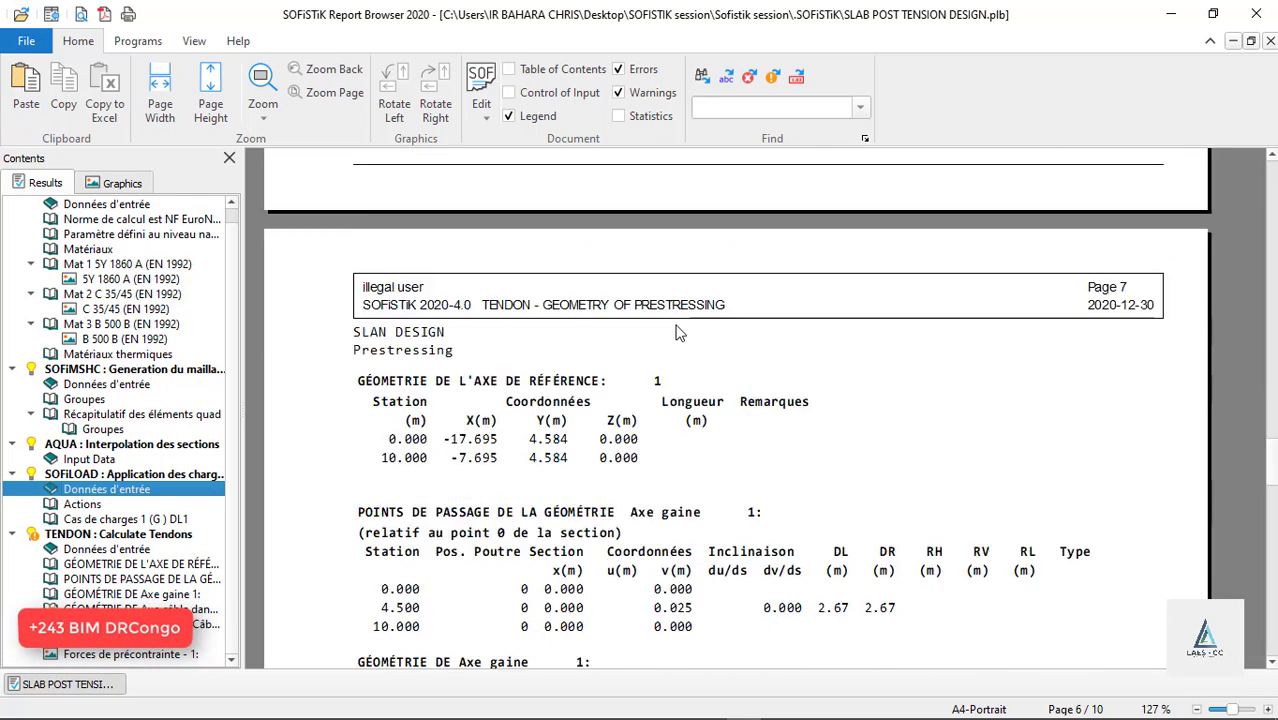
pyautogui.scroll(-13, 685, 333)
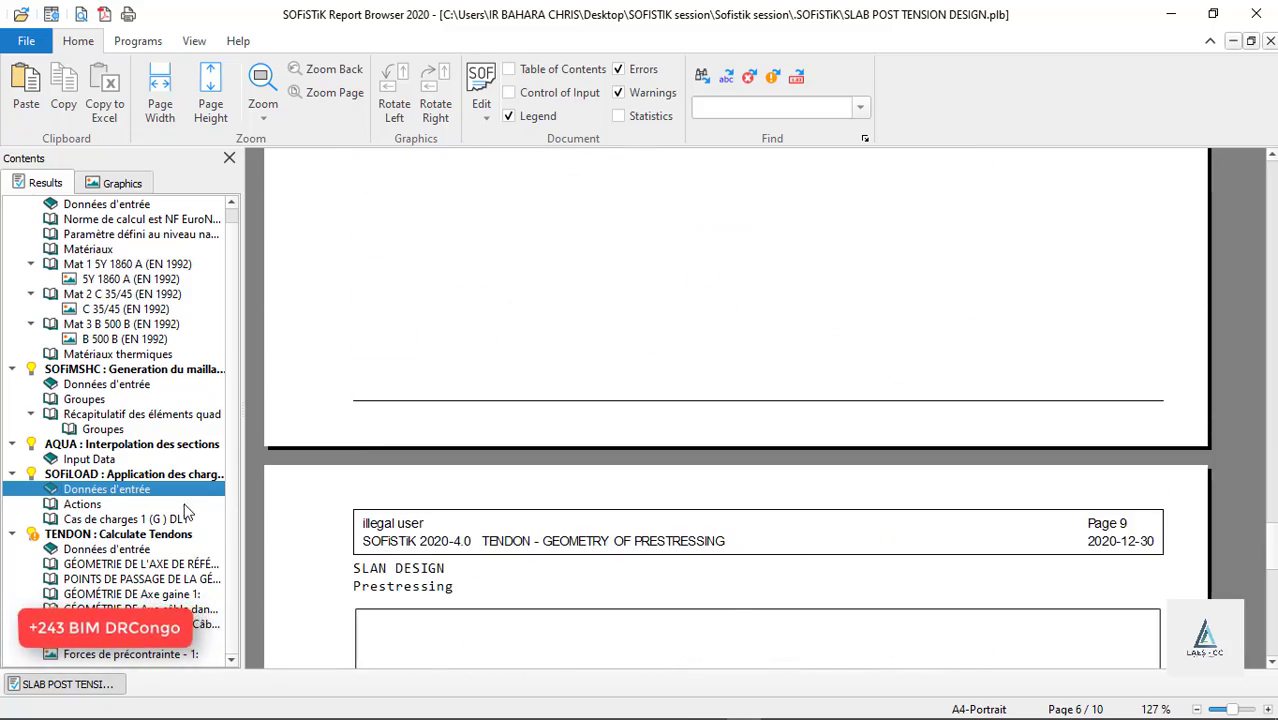
pyautogui.click(84, 507)
pyautogui.scroll(-10, 641, 286)
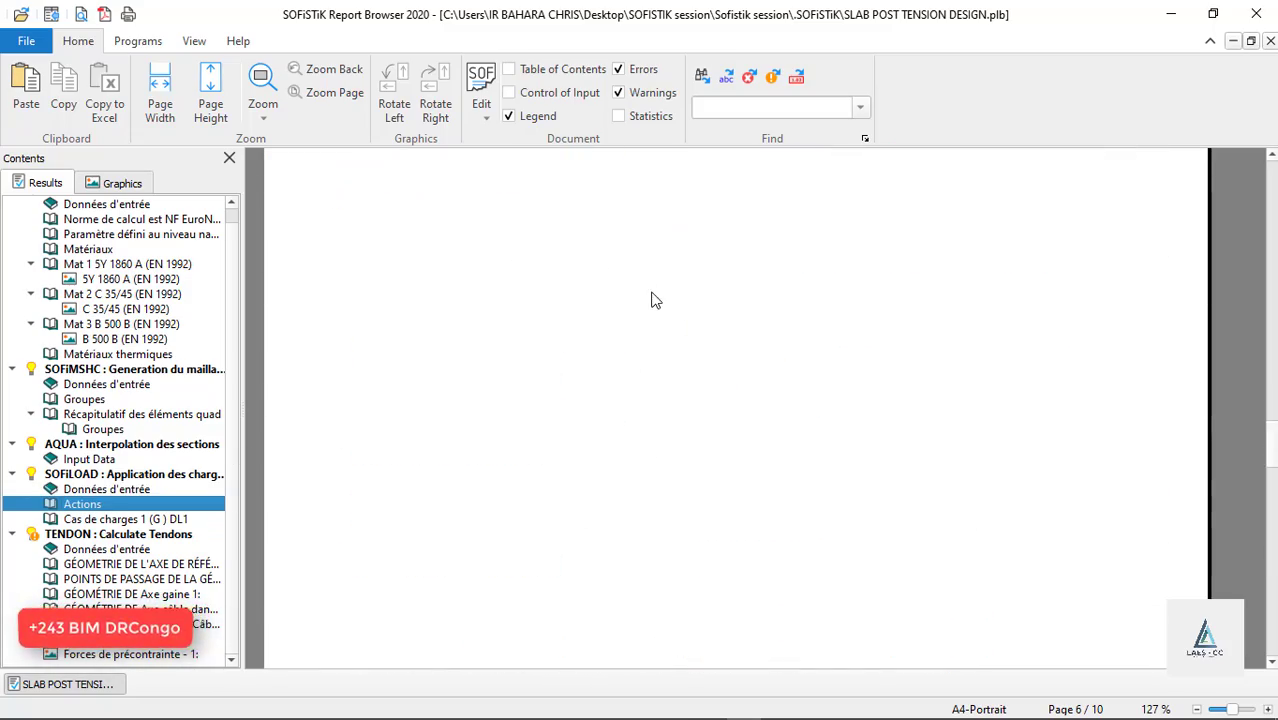
pyautogui.scroll(-15, 670, 300)
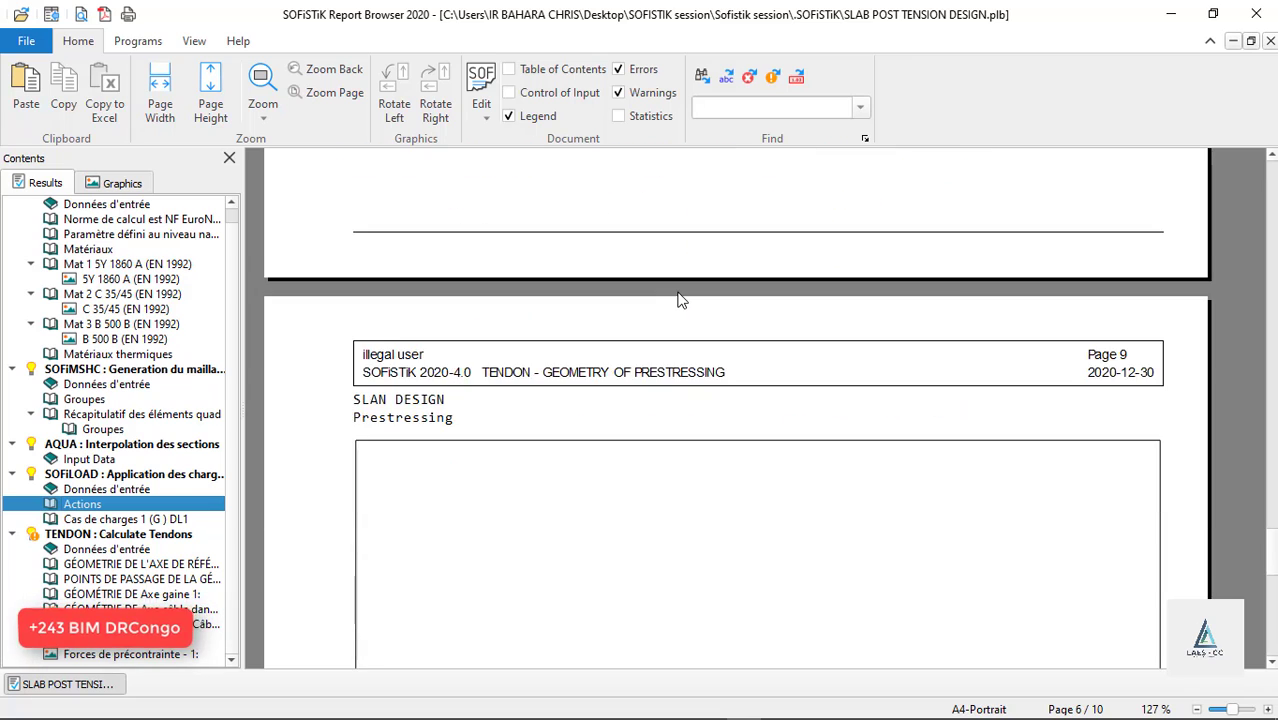
pyautogui.scroll(-2, 680, 297)
pyautogui.scroll(5, 672, 305)
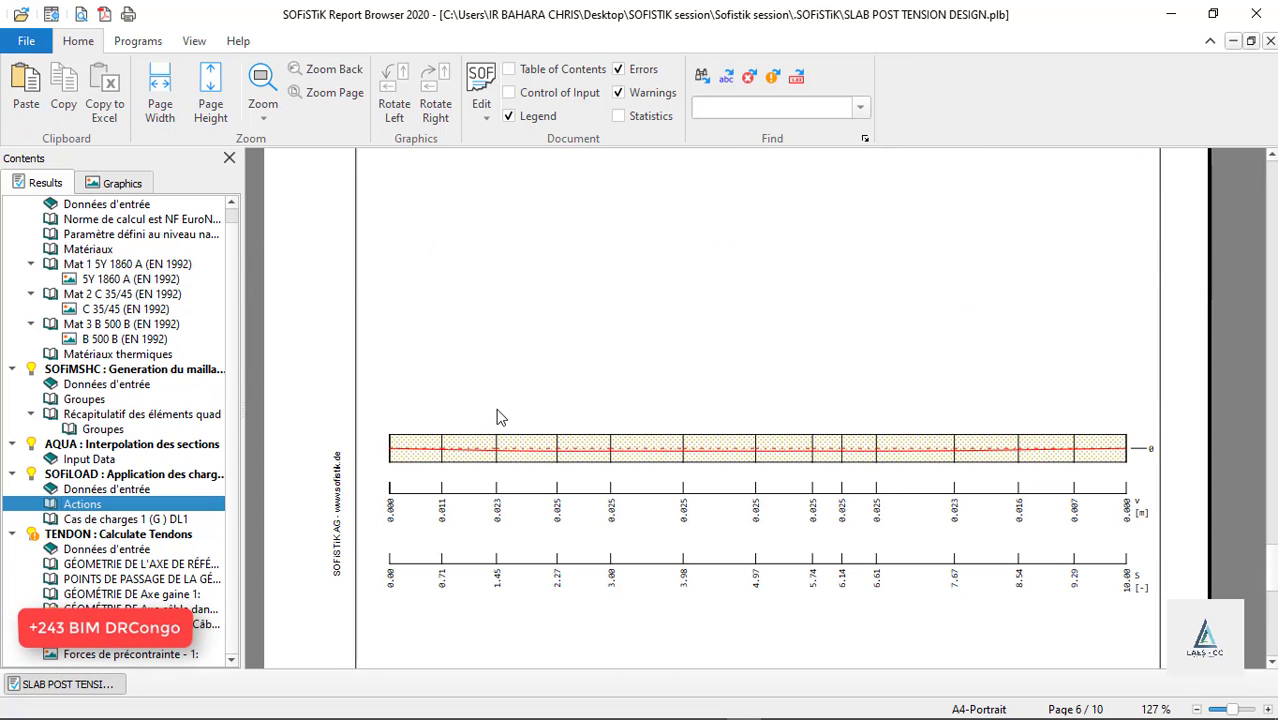
pyautogui.scroll(-10, 705, 400)
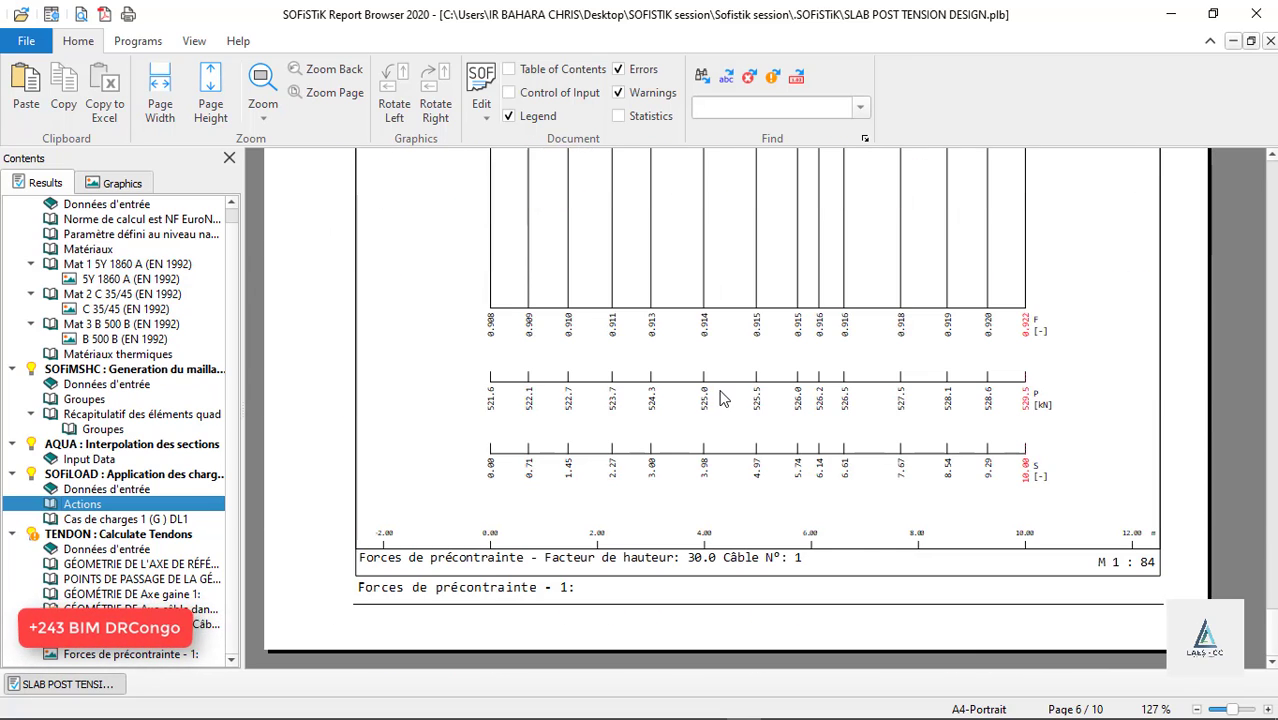
pyautogui.scroll(5, 725, 398)
pyautogui.click(26, 40)
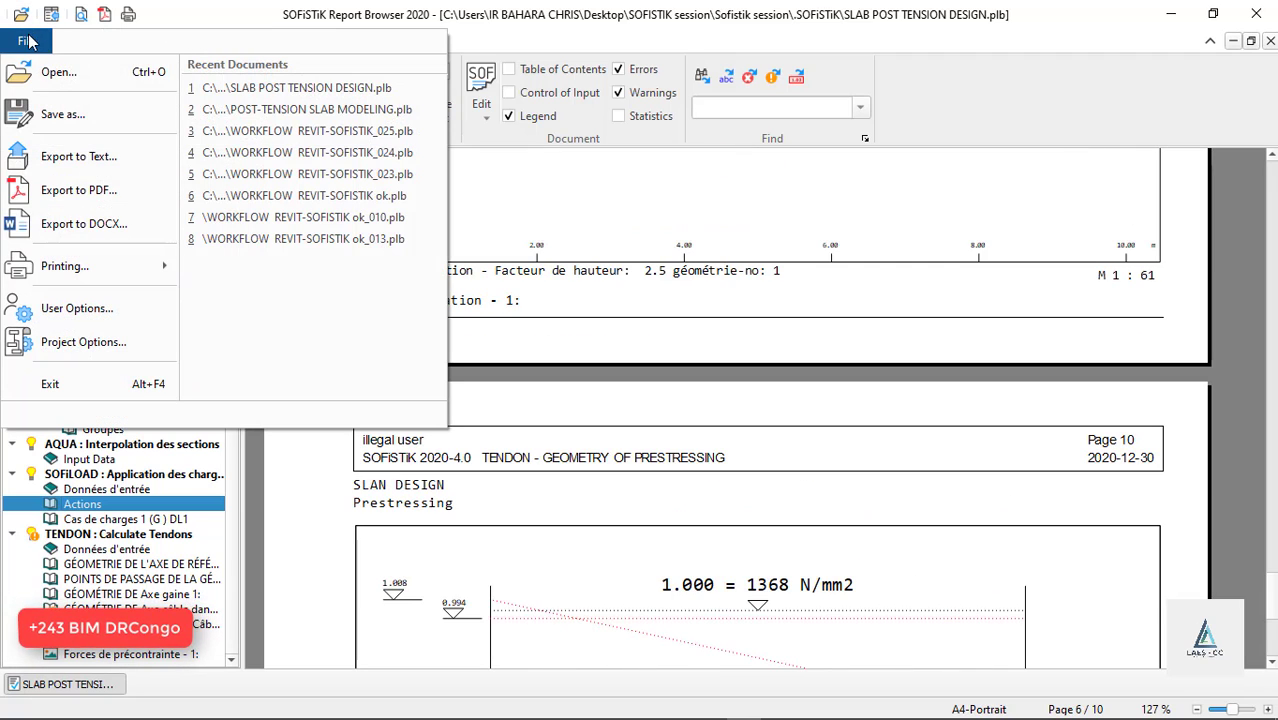
pyautogui.click(96, 225)
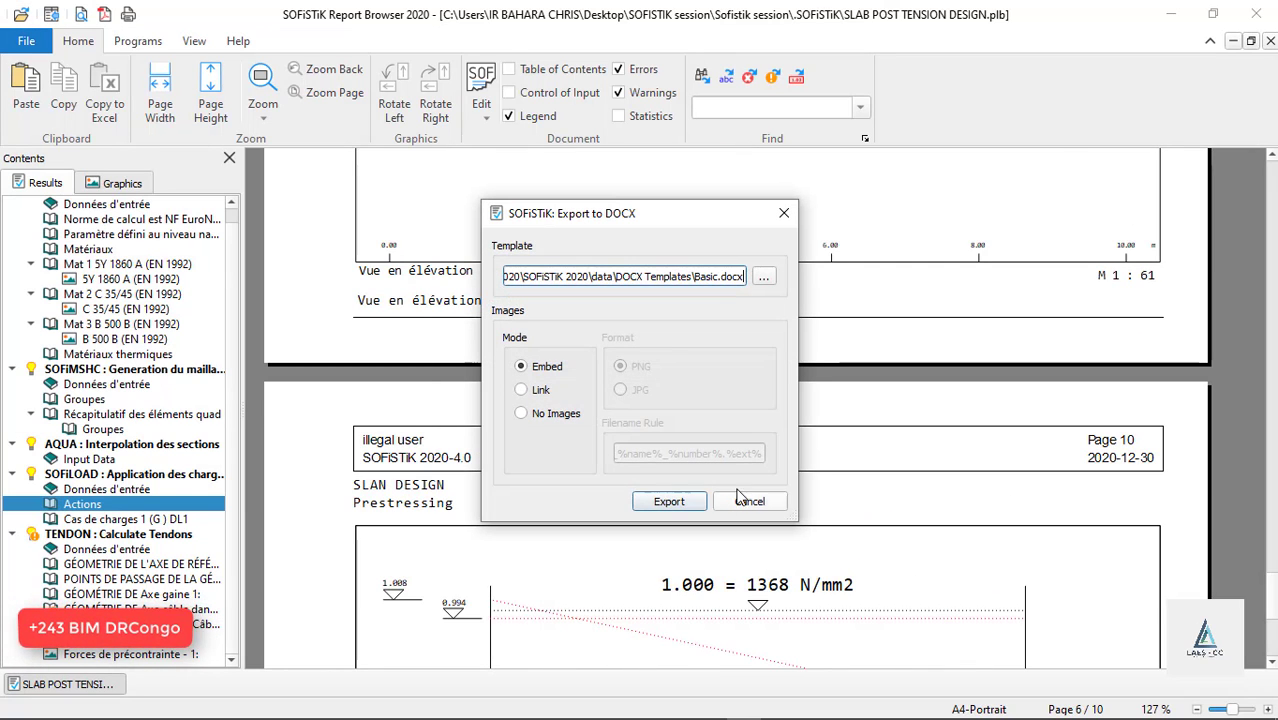
pyautogui.click(784, 213)
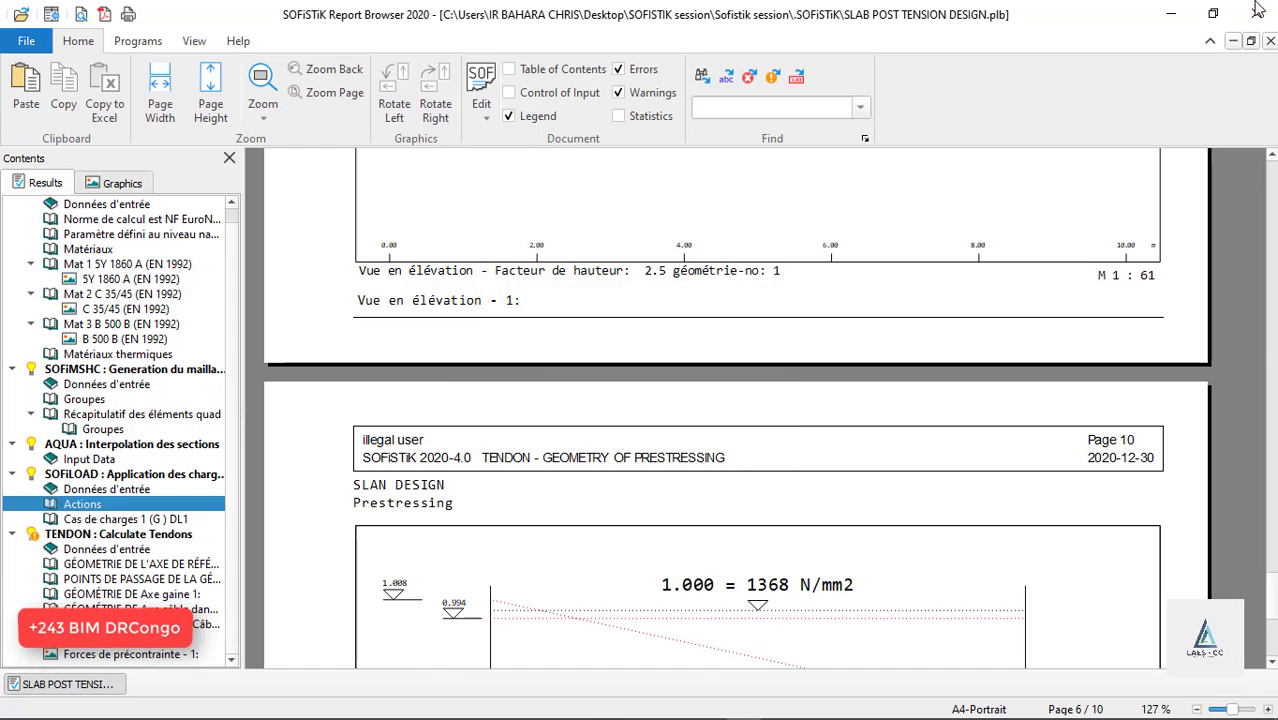
# Close the report and open the slab project in SOFiSTiK Structural Desktop, accepting the inserted area element design task.
pyautogui.click(1256, 14)
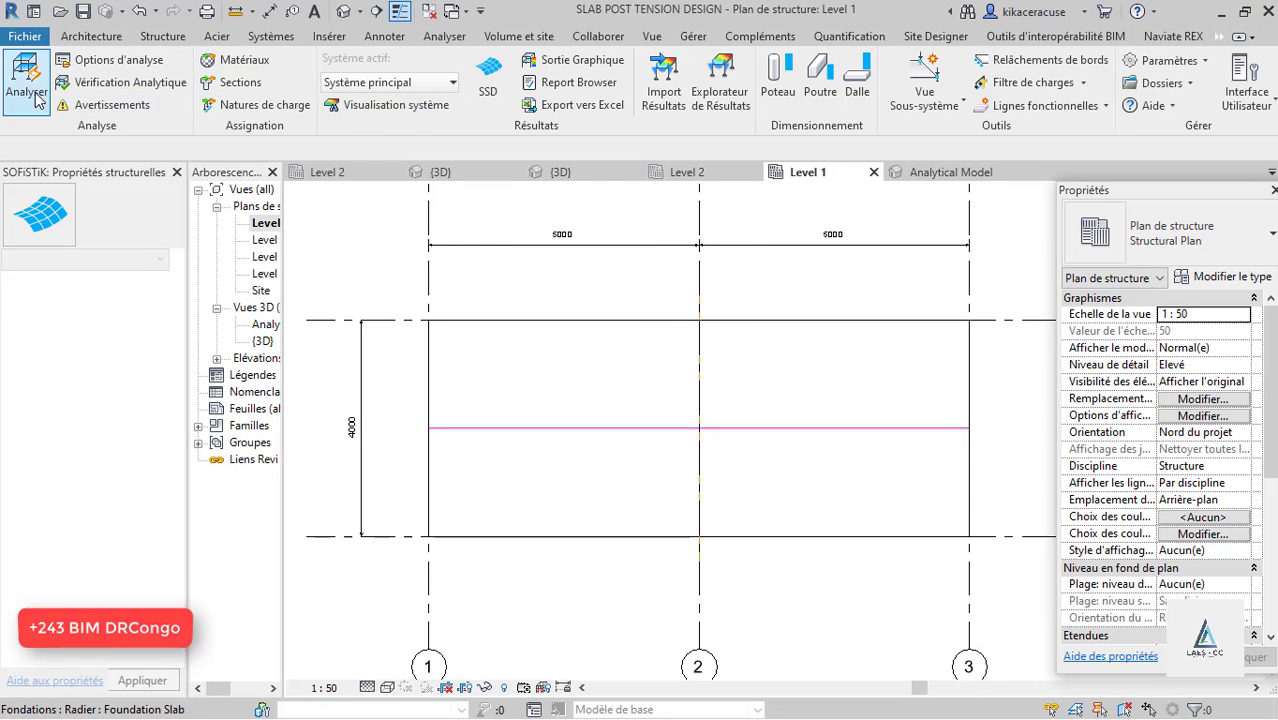
pyautogui.click(487, 80)
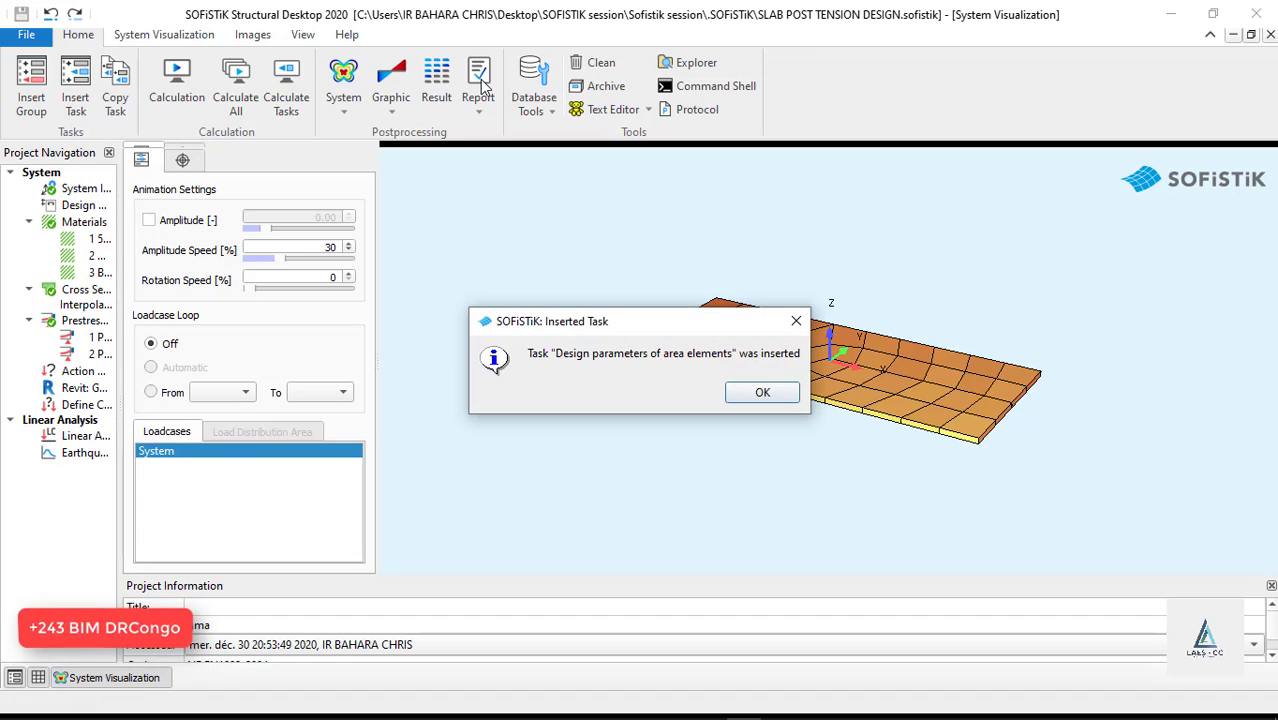
pyautogui.click(760, 391)
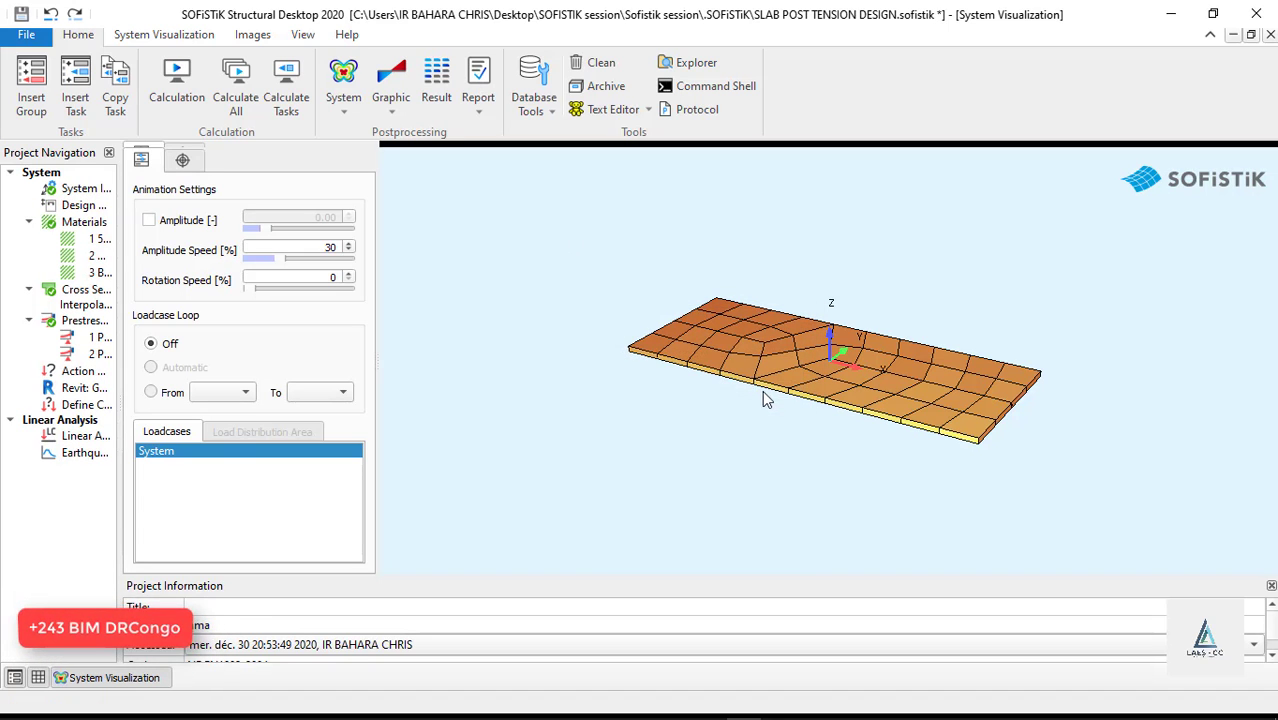
# Make the meshed slab transparent in the system visualization and inspect the tendon running along it.
pyautogui.moveTo(660, 275); pyautogui.dragTo(897, 325)
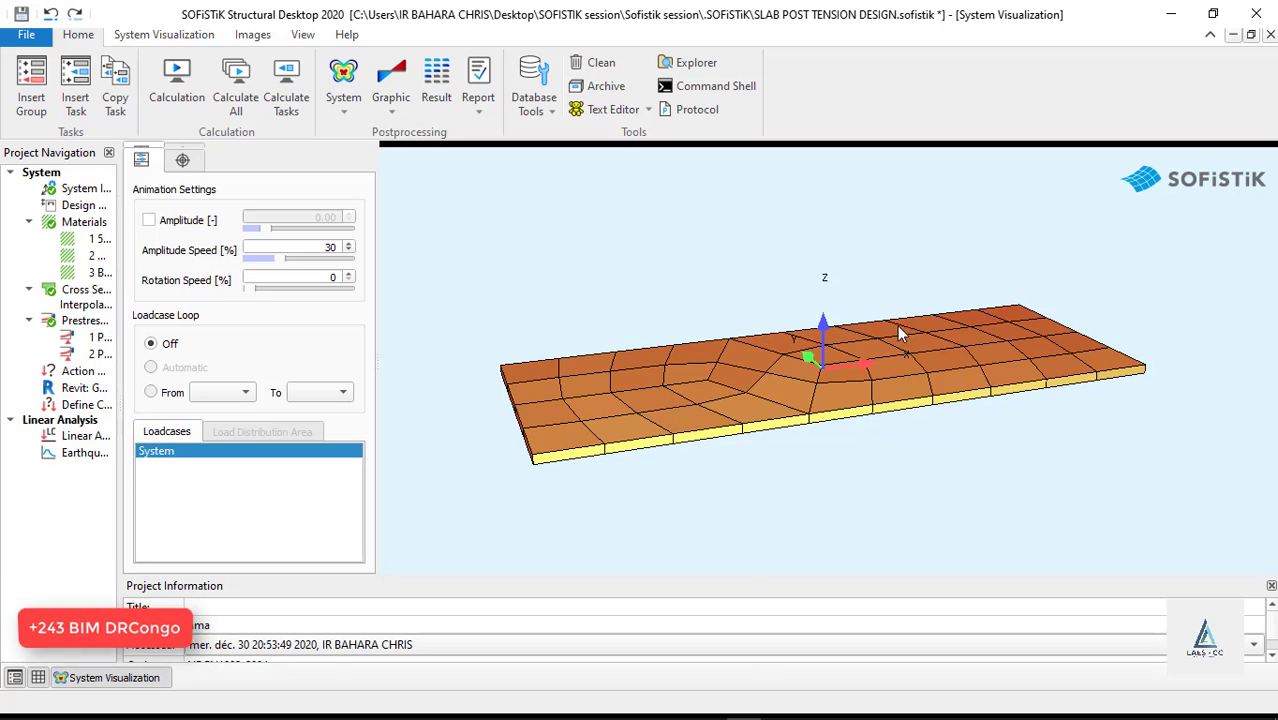
pyautogui.click(95, 338)
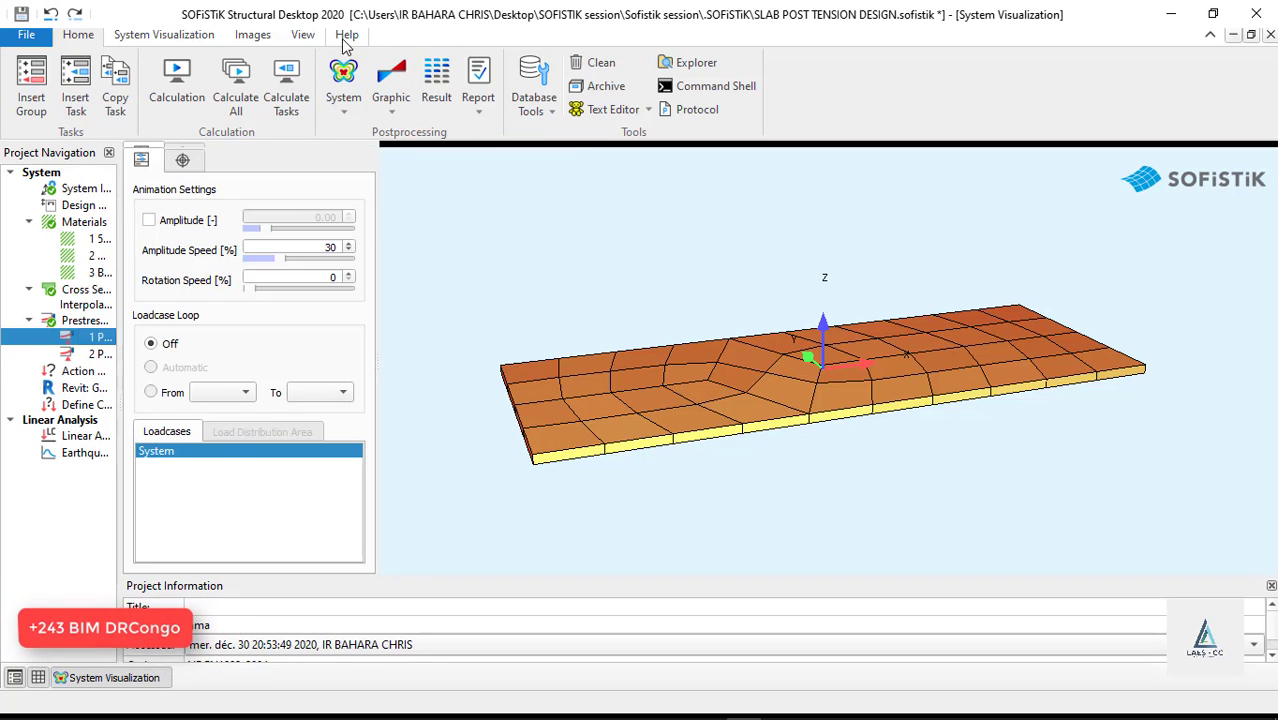
pyautogui.click(300, 38)
pyautogui.click(348, 85)
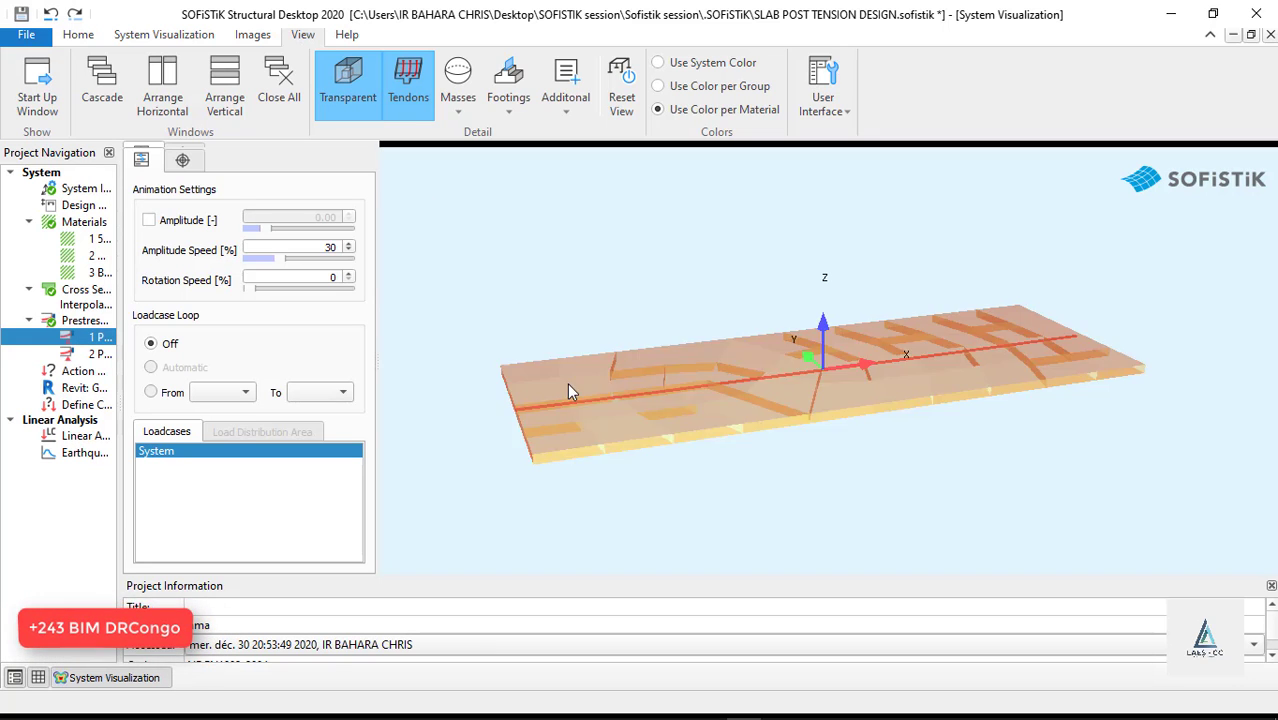
pyautogui.moveTo(567, 383); pyautogui.dragTo(604, 377)
pyautogui.scroll(5, 604, 377)
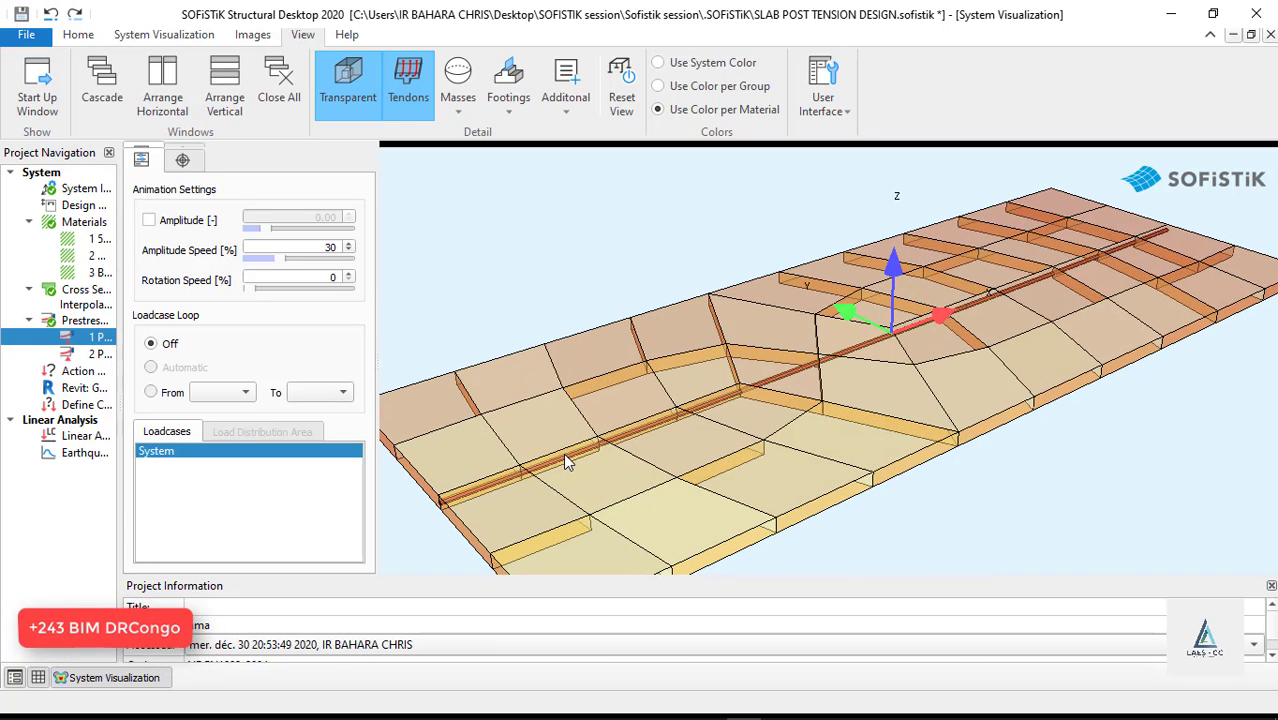
pyautogui.scroll(-5, 609, 385)
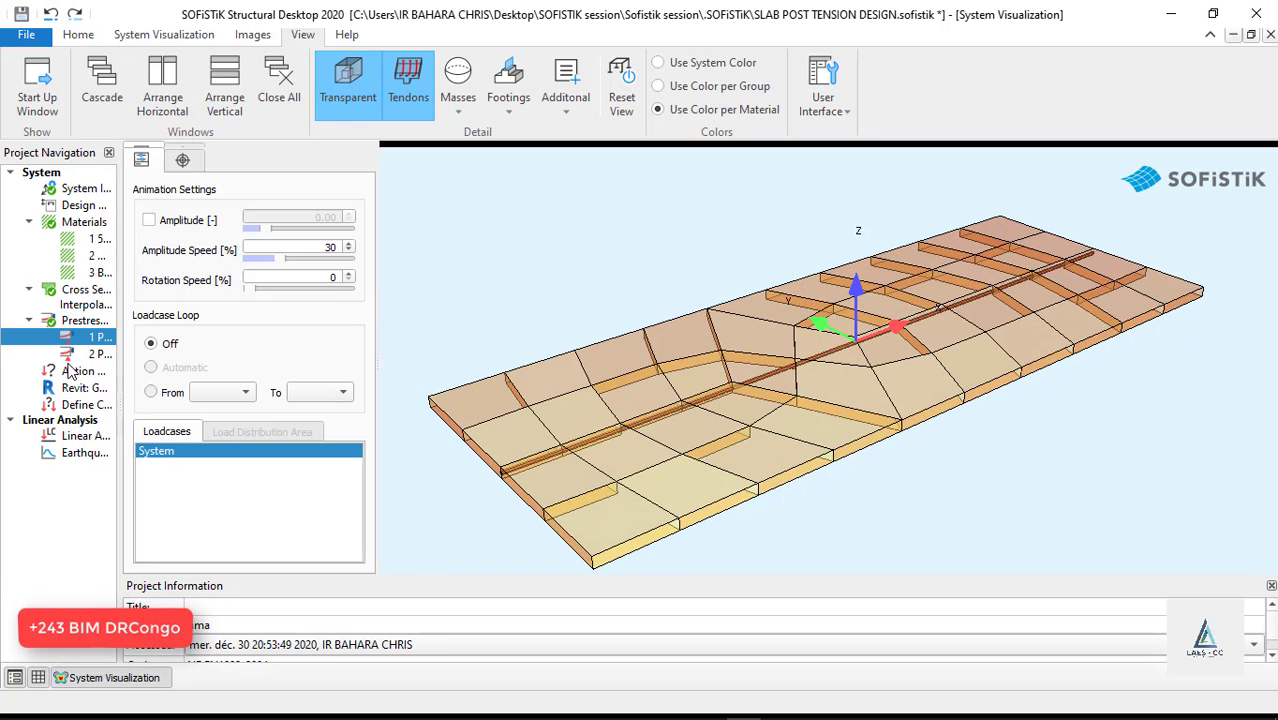
# Insert a Construction Stages task after the Earthquake task in the Linear Analysis group and close the Earthquake settings.
pyautogui.click(73, 405)
pyautogui.click(69, 453)
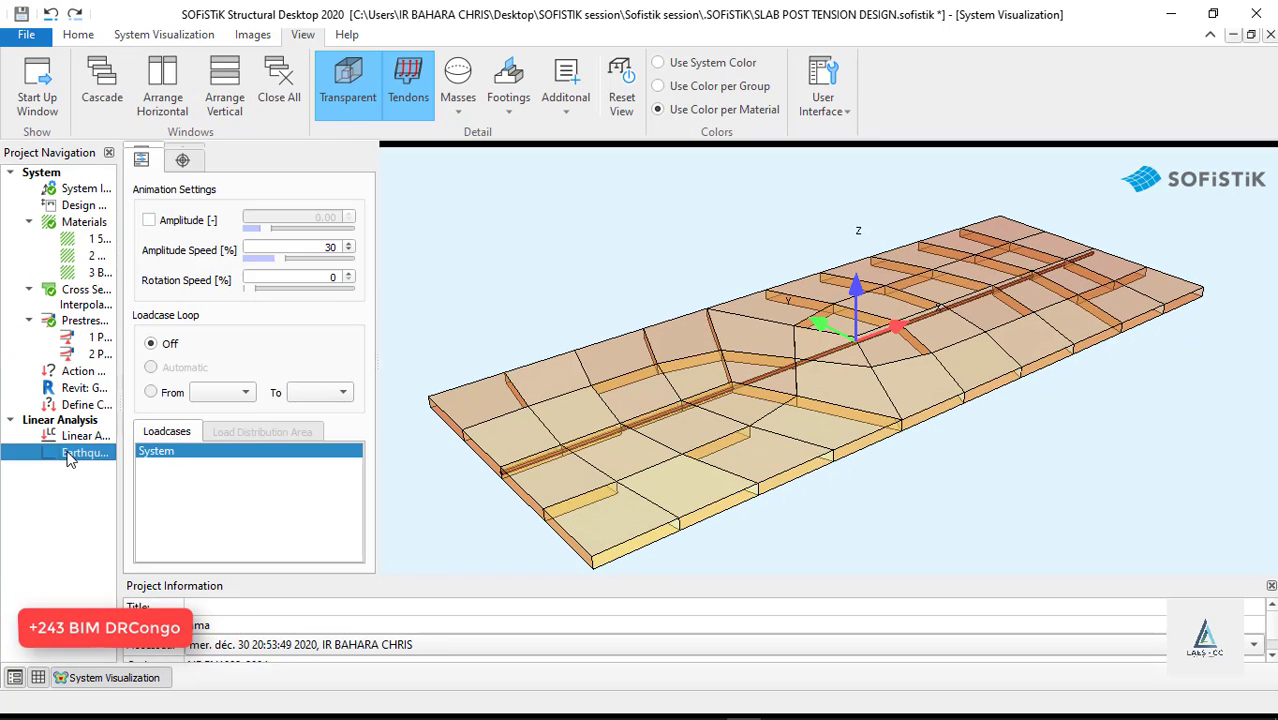
pyautogui.rightClick(69, 455)
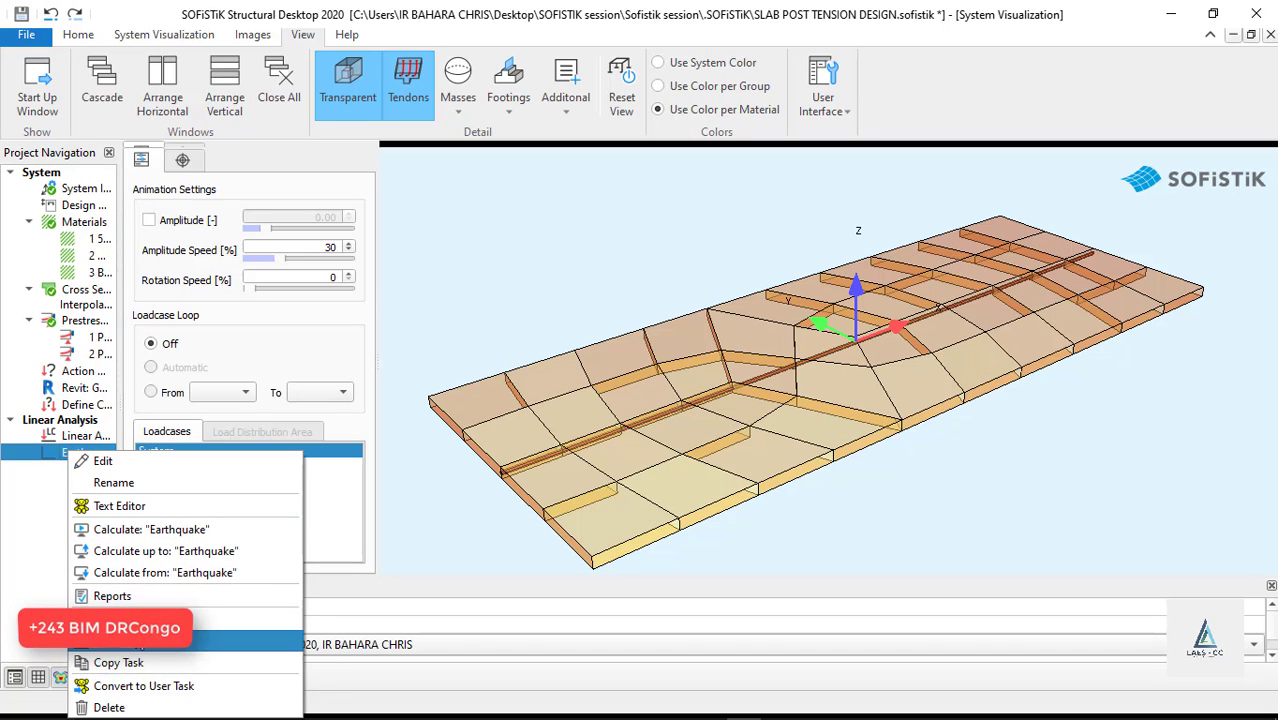
pyautogui.click(141, 646)
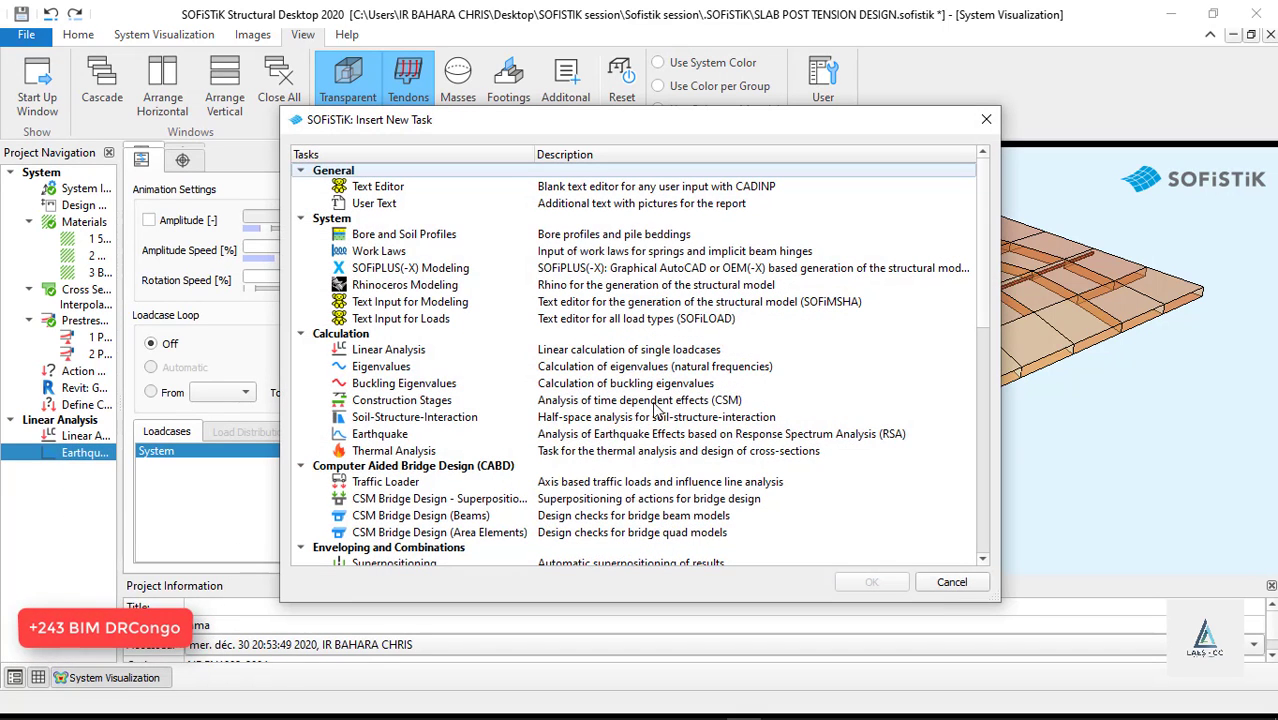
pyautogui.click(428, 403)
pyautogui.click(866, 583)
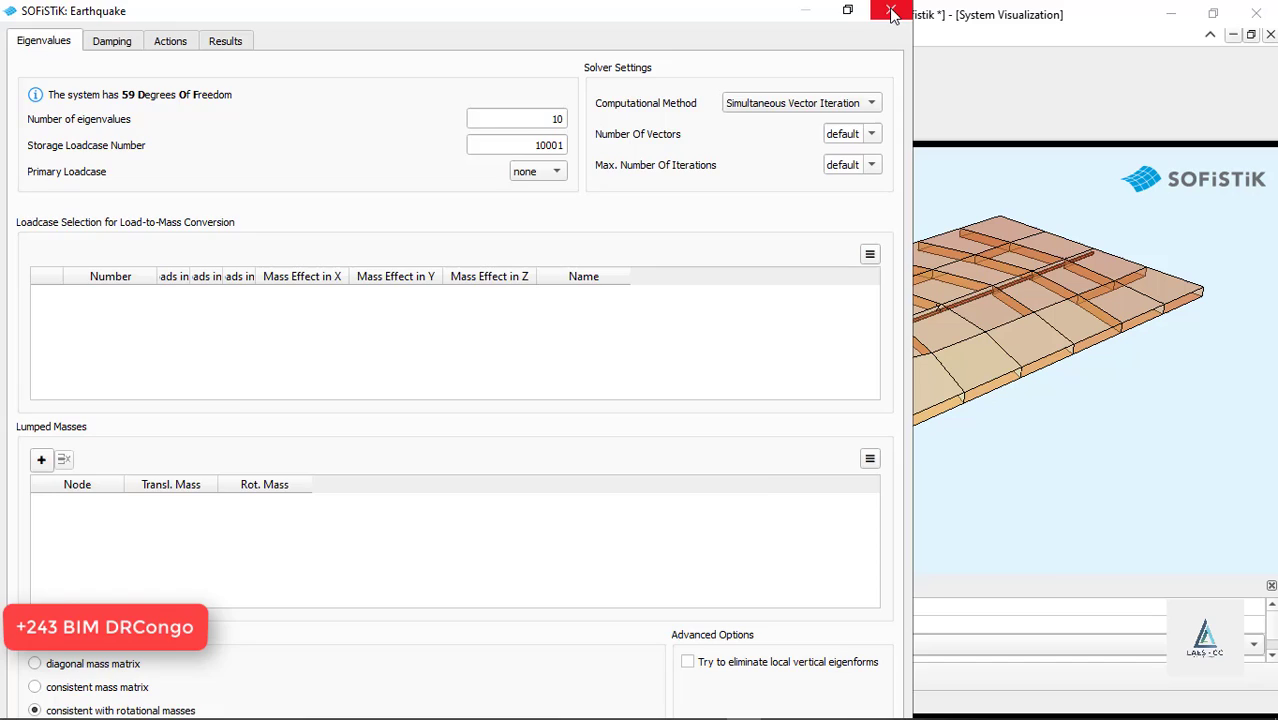
pyautogui.click(890, 11)
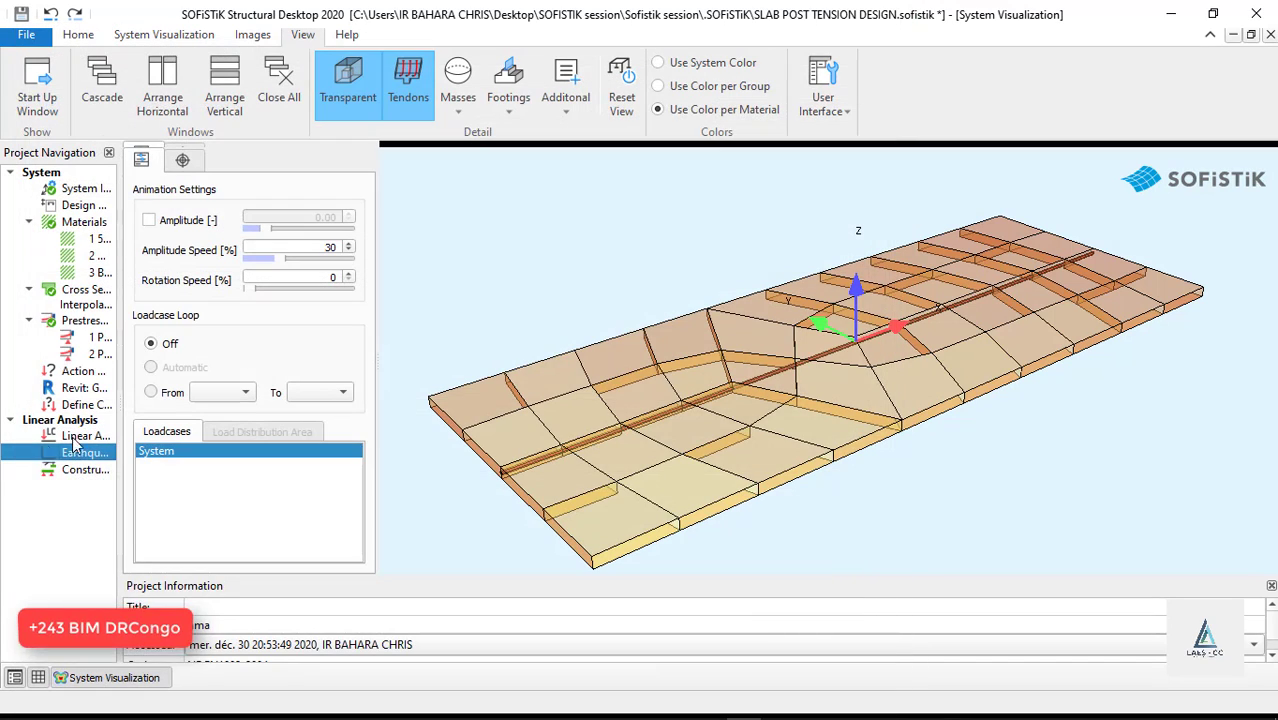
# Review the stages, groups, control parameters, beam selection and text output of the Construction Stages task, and accept them to run the calculation.
pyautogui.click(80, 470)
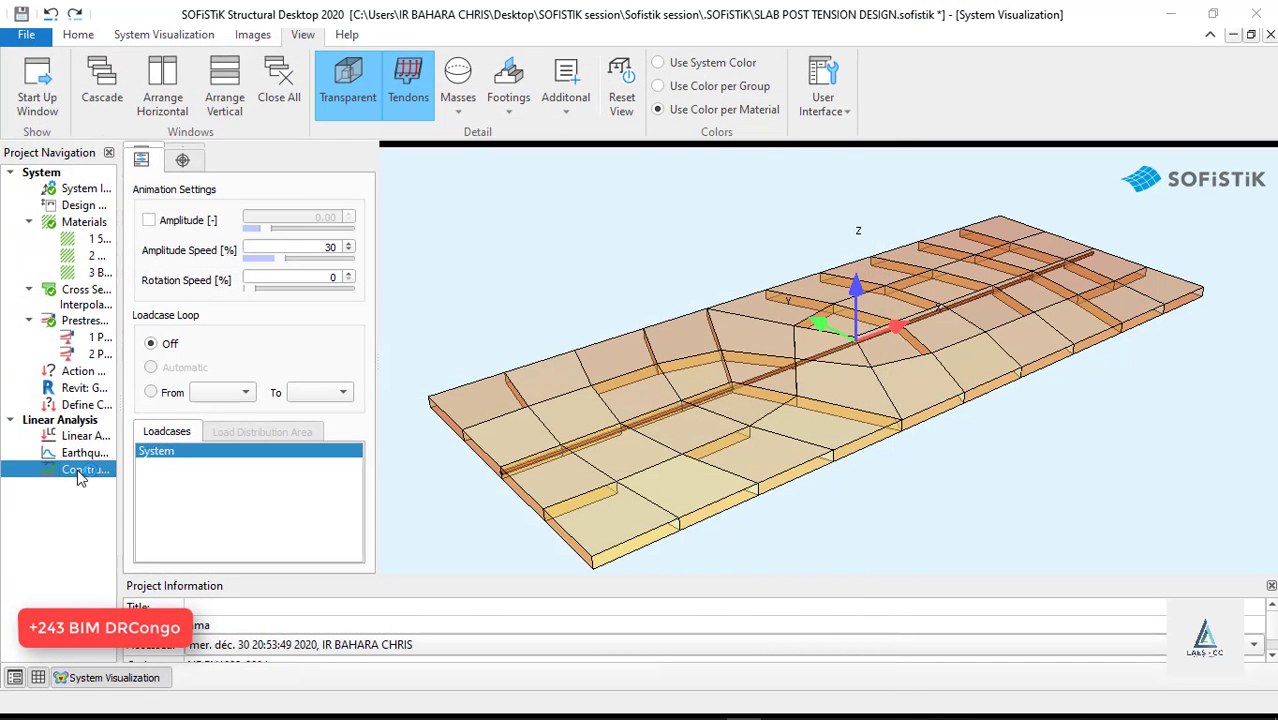
pyautogui.doubleClick(79, 474)
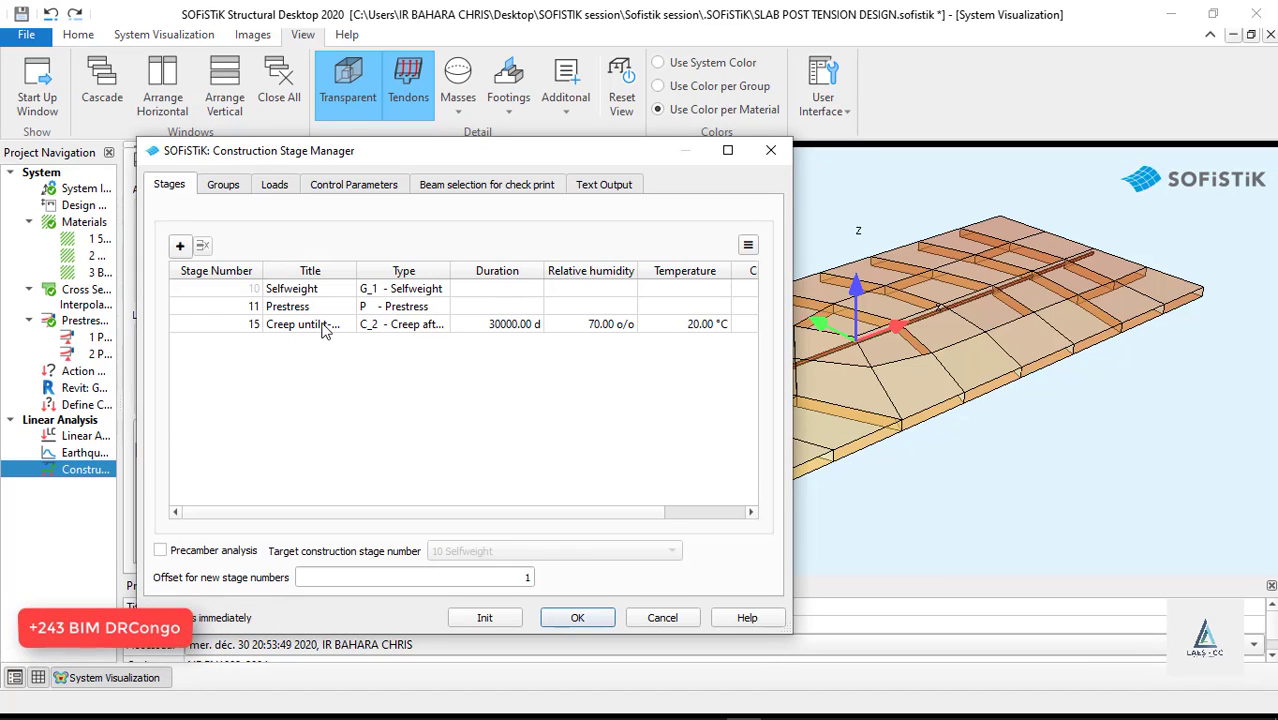
pyautogui.click(228, 190)
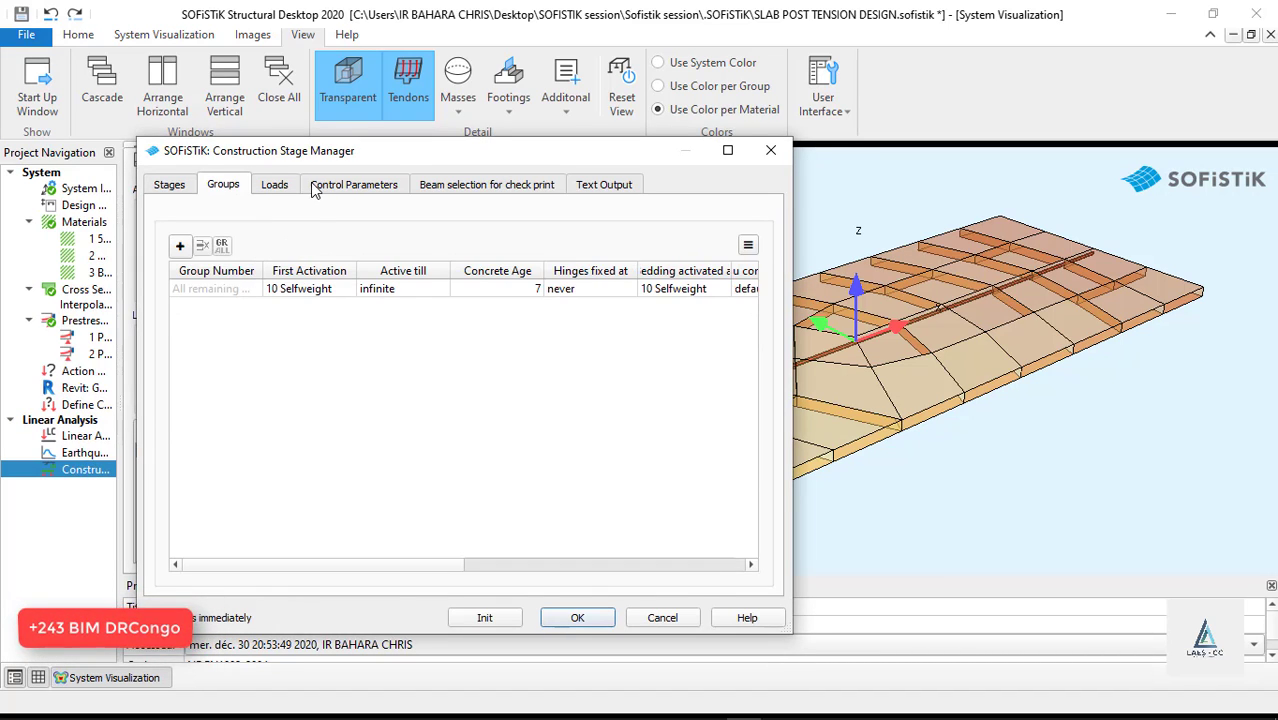
pyautogui.click(345, 186)
pyautogui.click(490, 186)
pyautogui.click(612, 187)
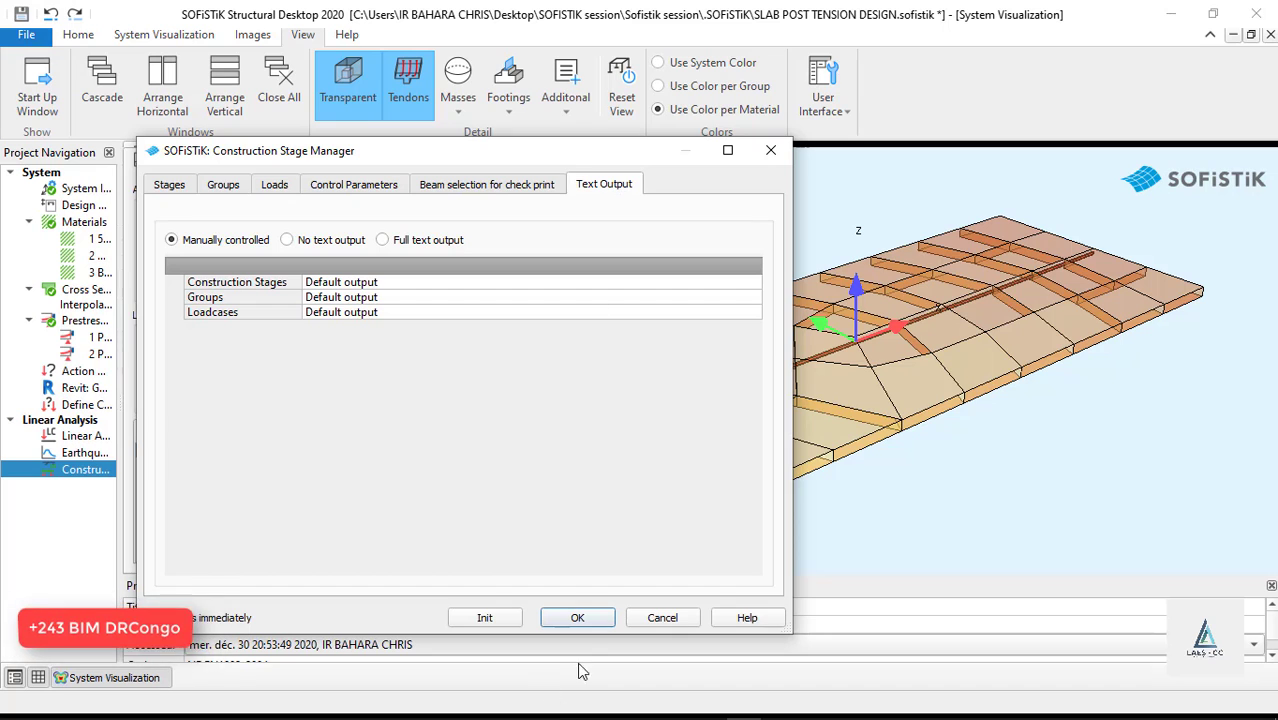
pyautogui.click(578, 618)
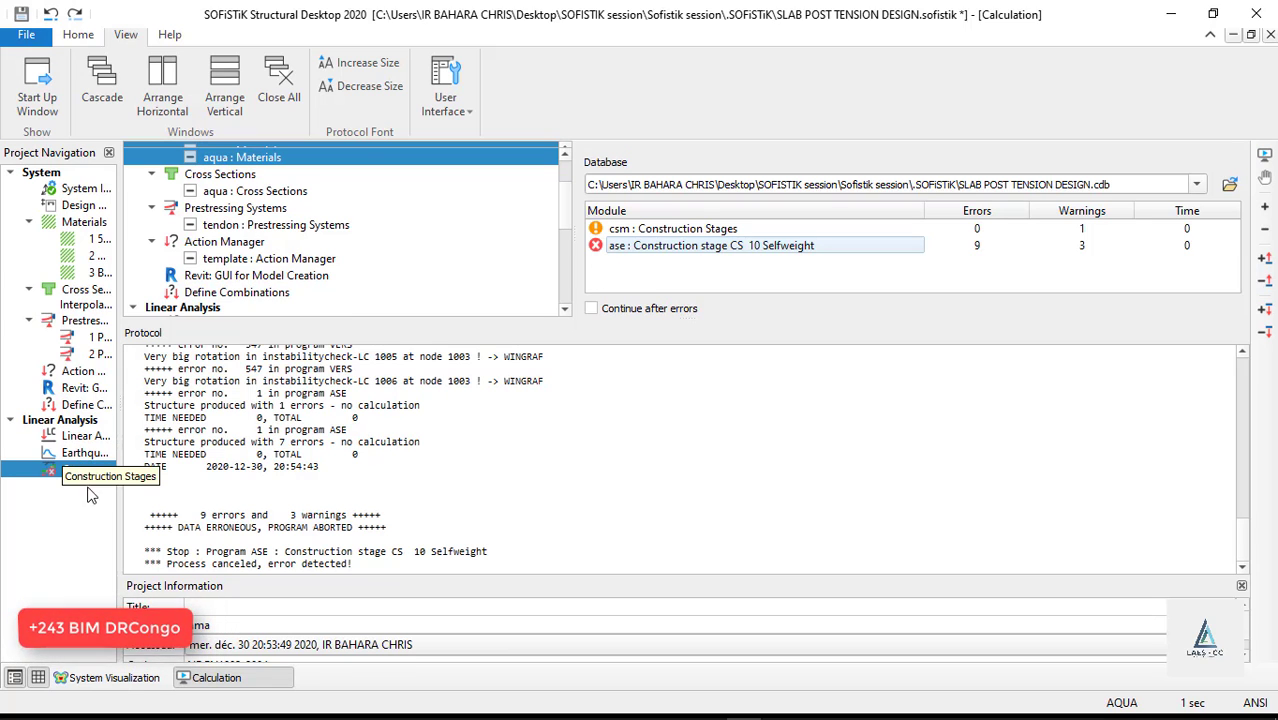
# Inspect load cases 1004 Instability M-X, 1006 Instability M-Z and the System in the visualization, and close Structural Desktop to return to Revit.
pyautogui.click(140, 677)
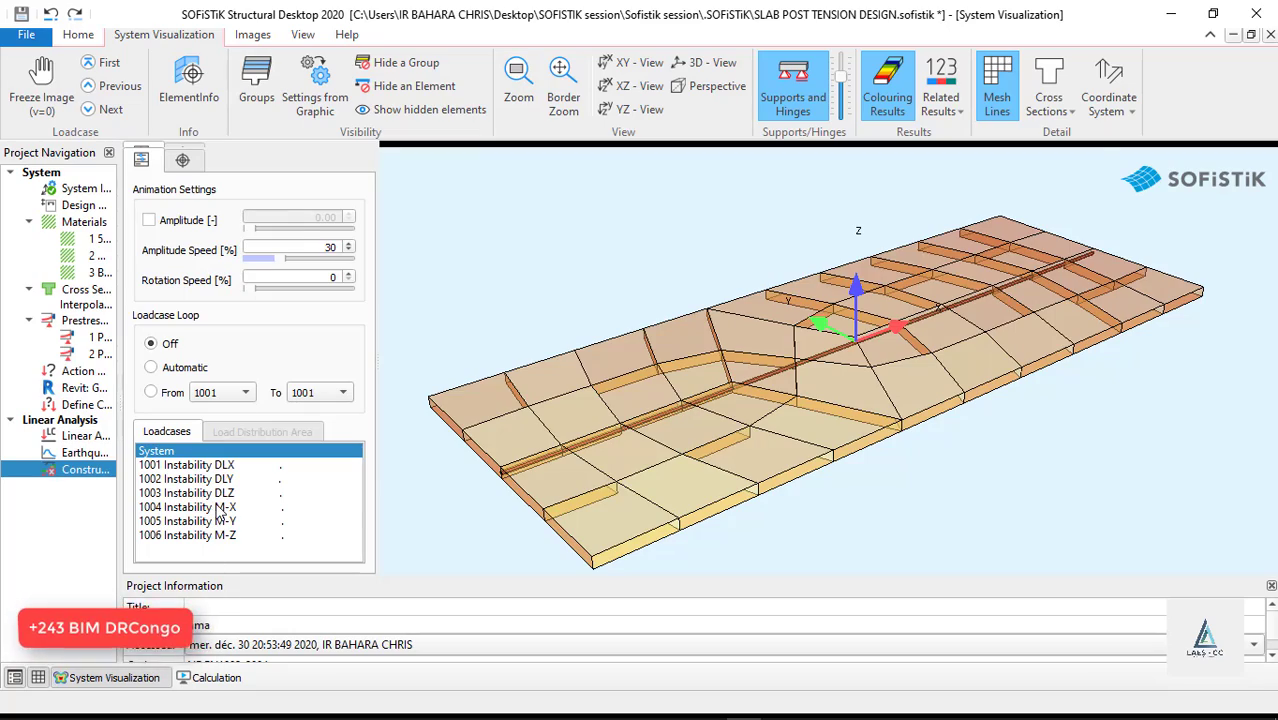
pyautogui.click(218, 507)
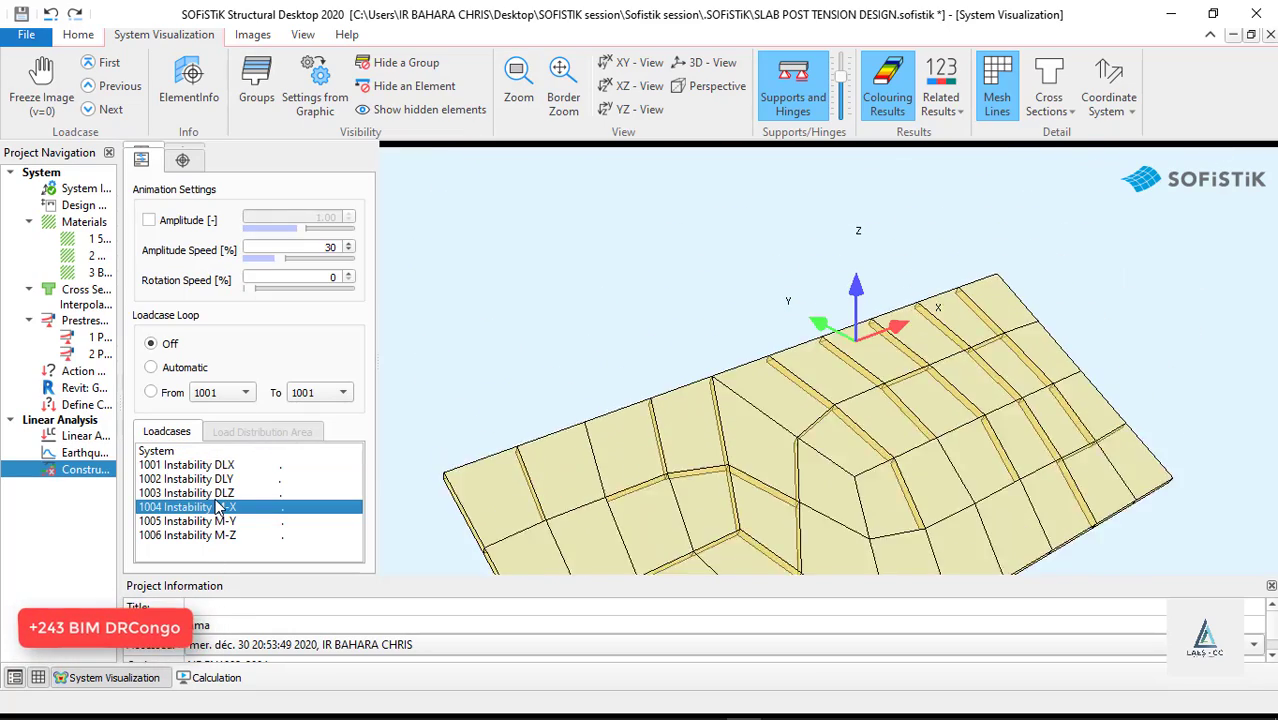
pyautogui.click(188, 536)
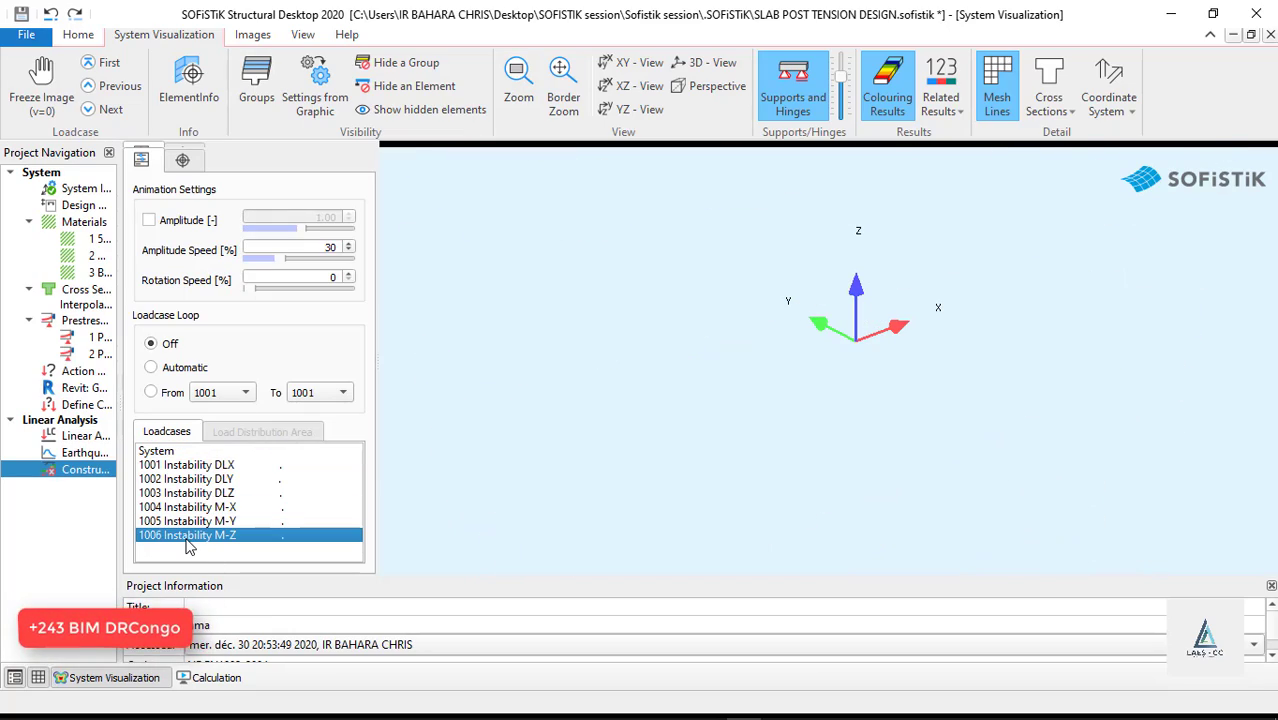
pyautogui.click(160, 452)
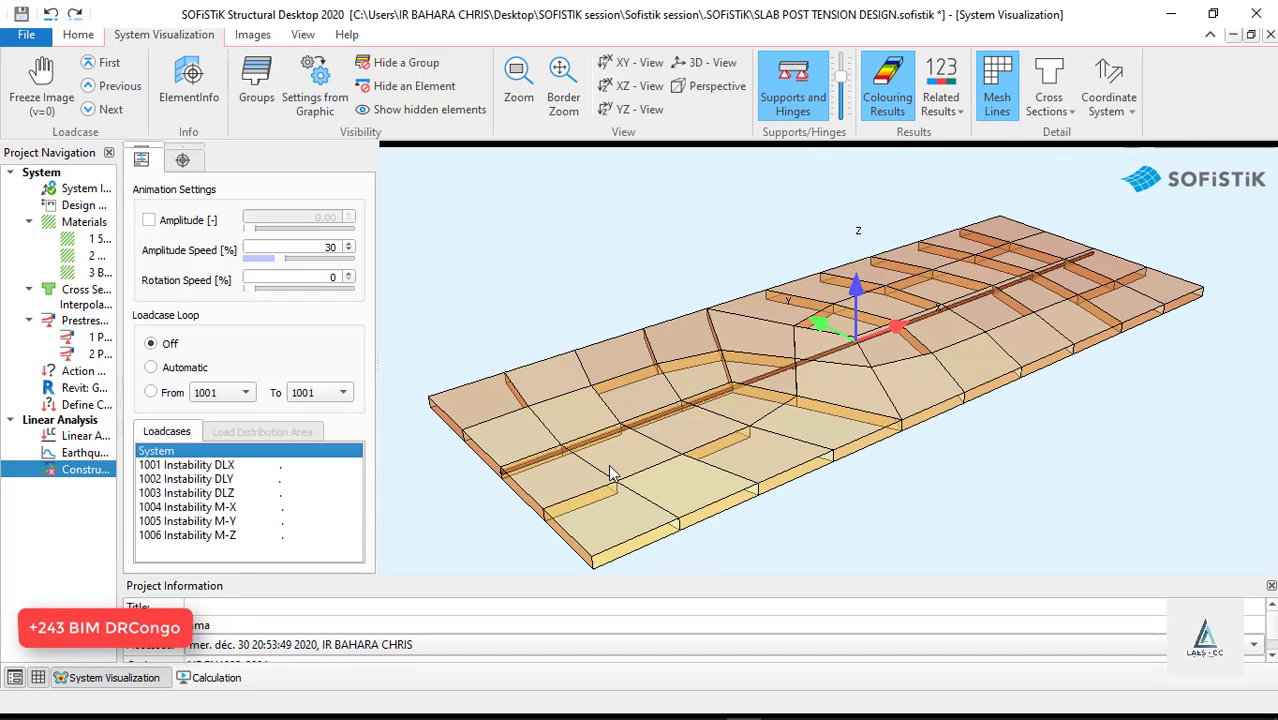
pyautogui.scroll(2, 609, 466)
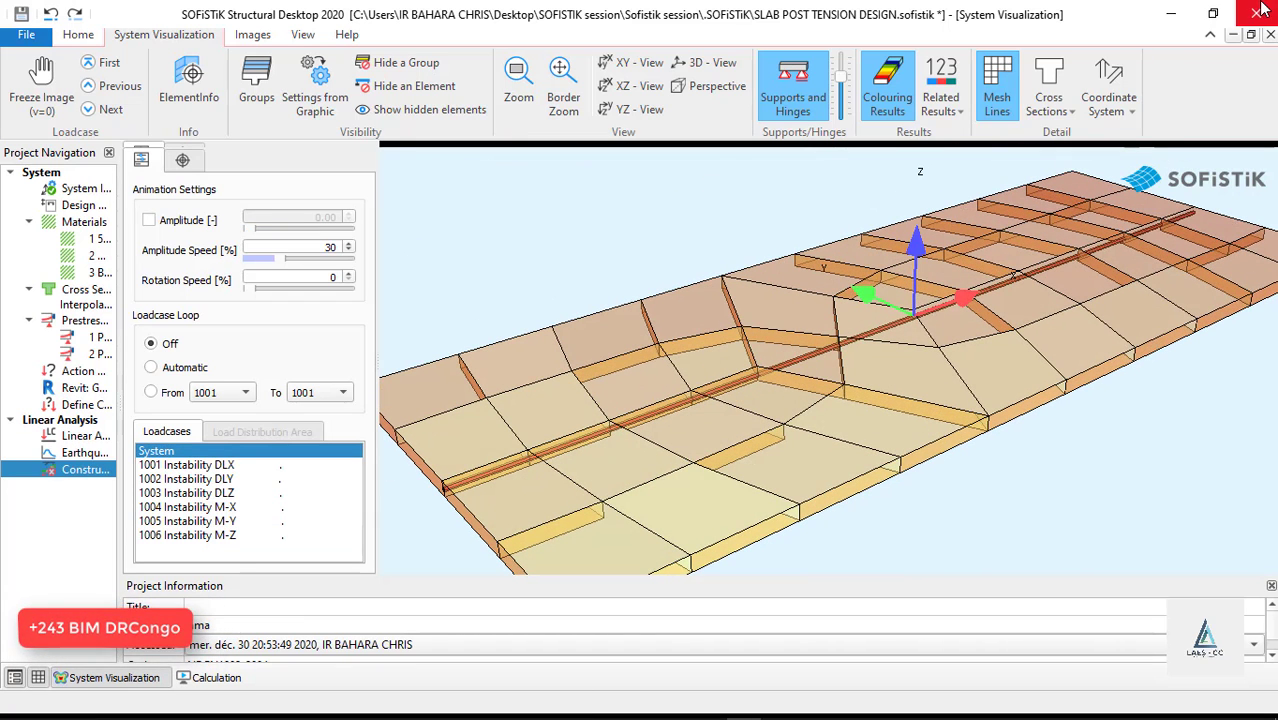
pyautogui.click(1260, 12)
pyautogui.click(743, 408)
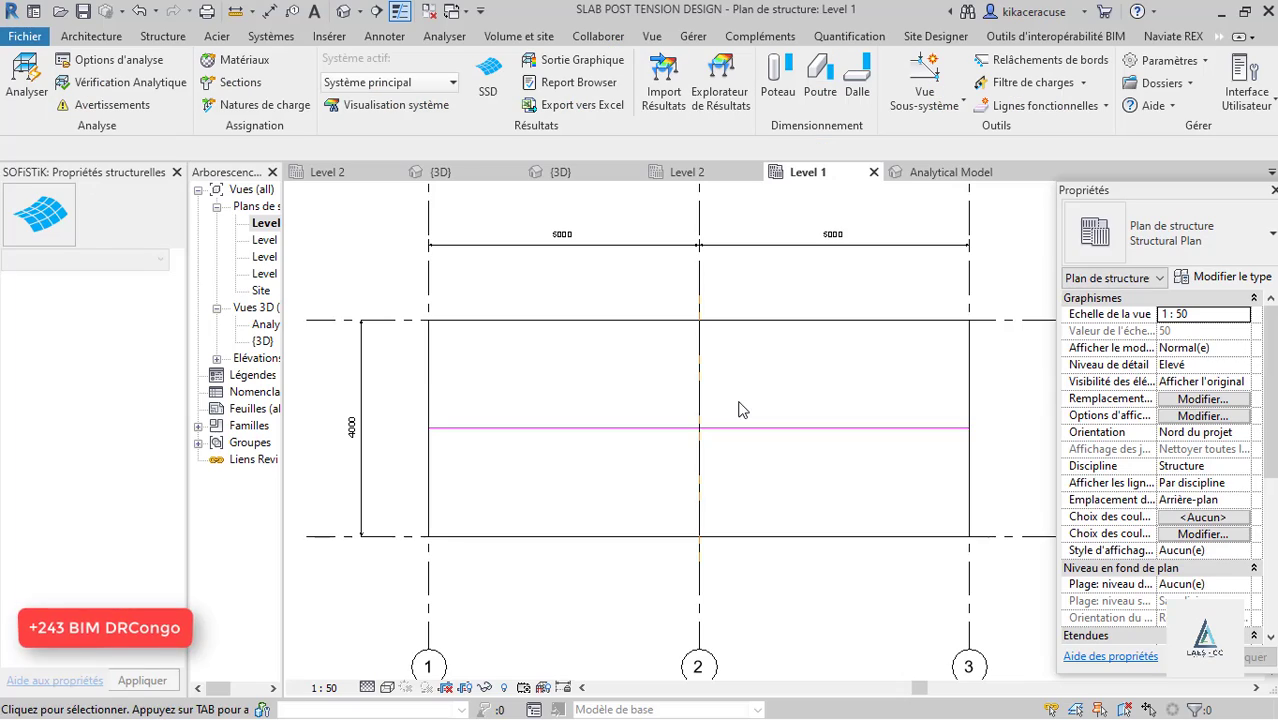
# Try to move the central tendon line 500 mm toward grid A in the Level 1 plan, and undo the move.
pyautogui.click(538, 432)
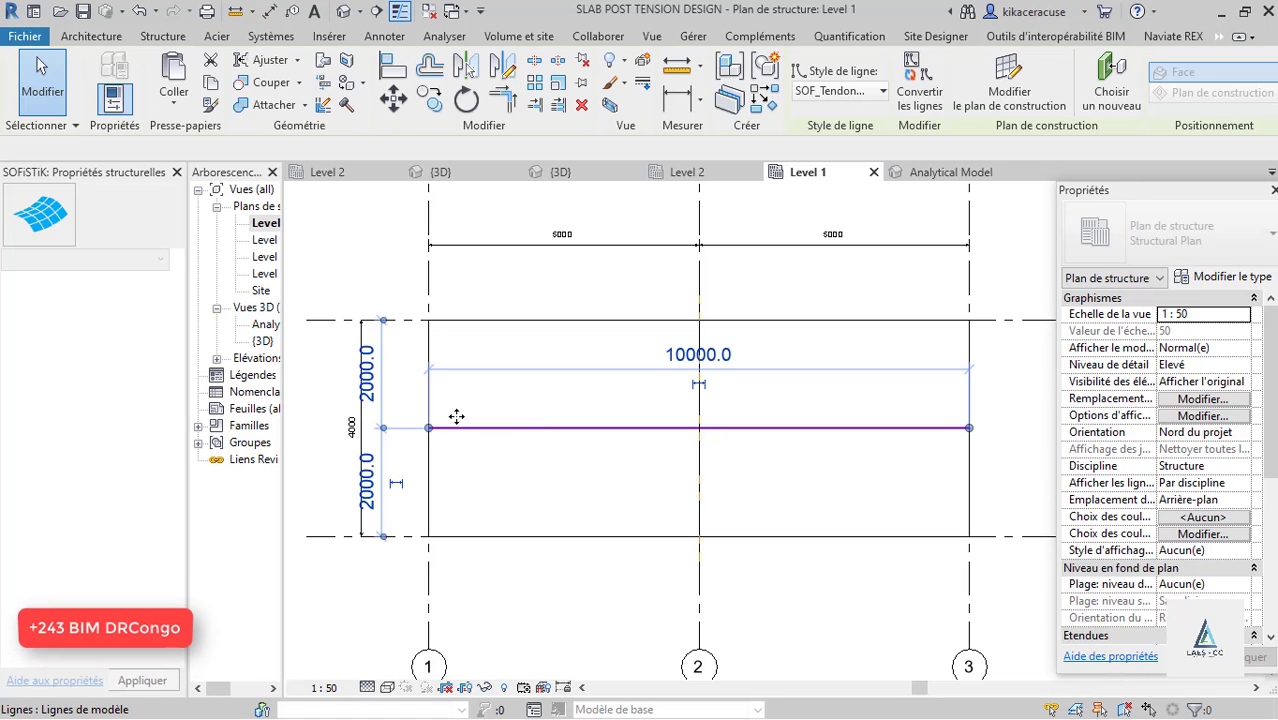
pyautogui.scroll(1, 436, 400)
pyautogui.click(393, 97)
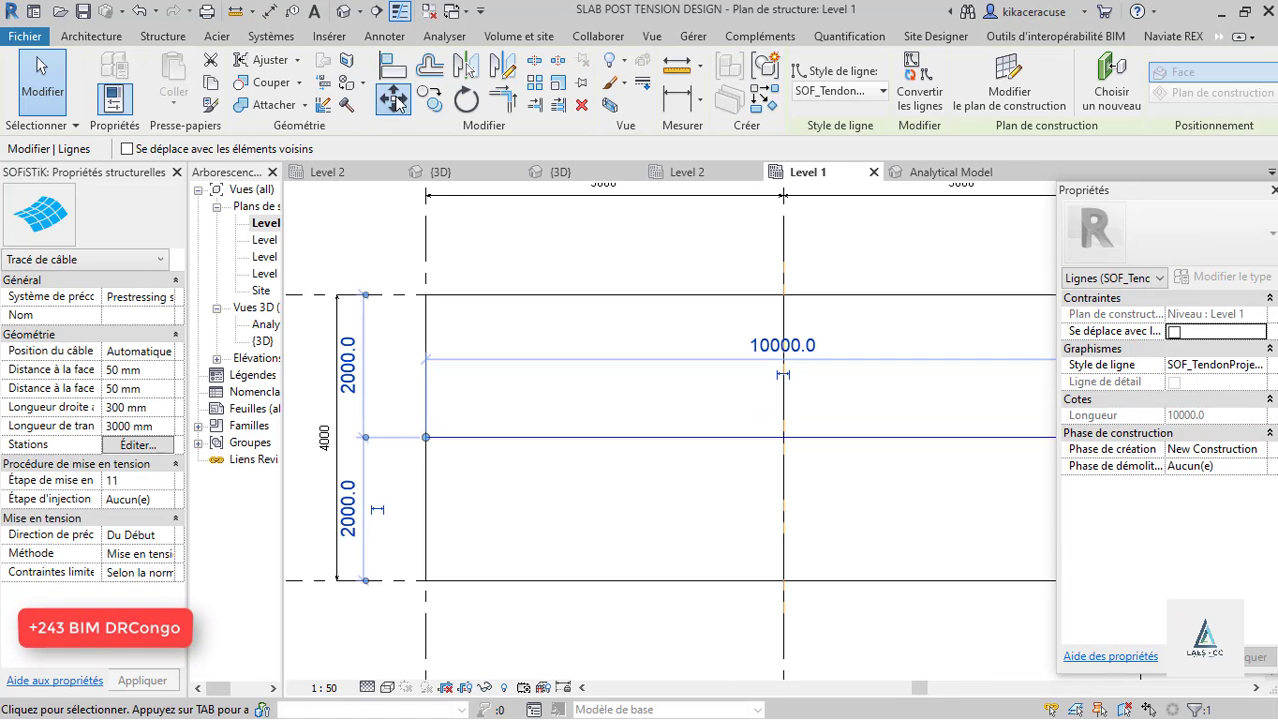
pyautogui.click(426, 437)
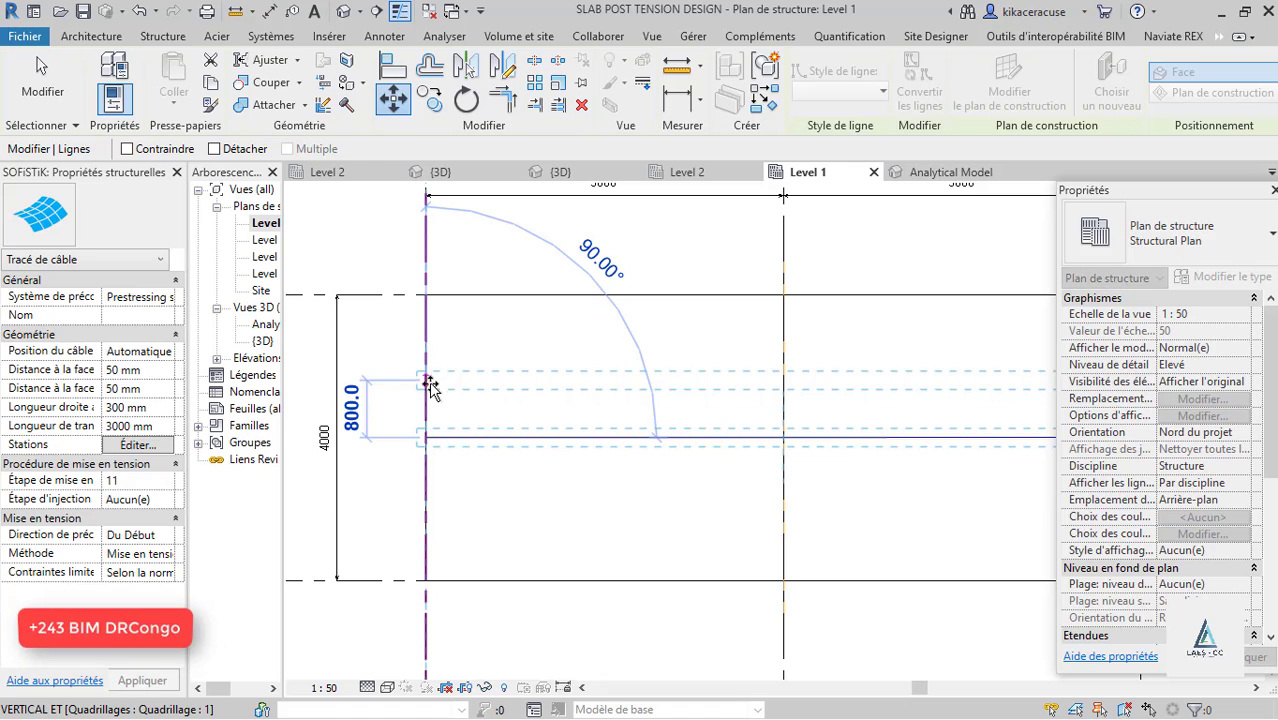
pyautogui.click(426, 403)
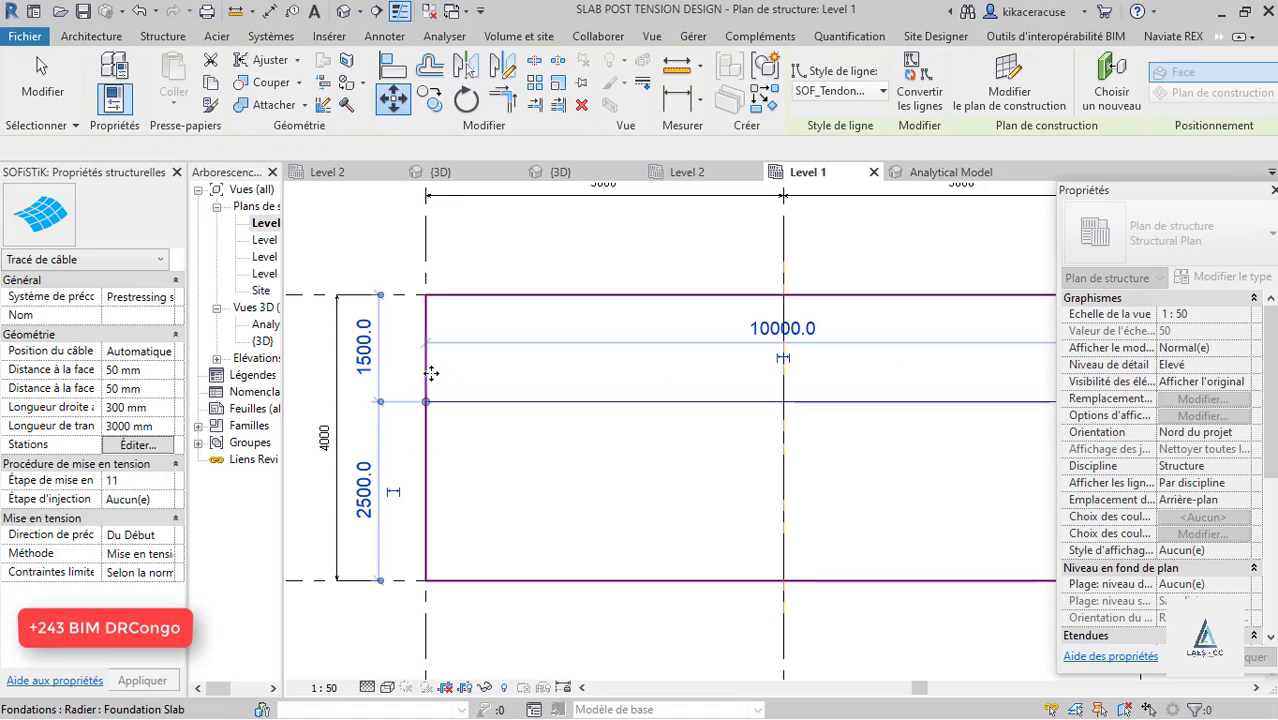
pyautogui.hotkey('ctrl', 'z')
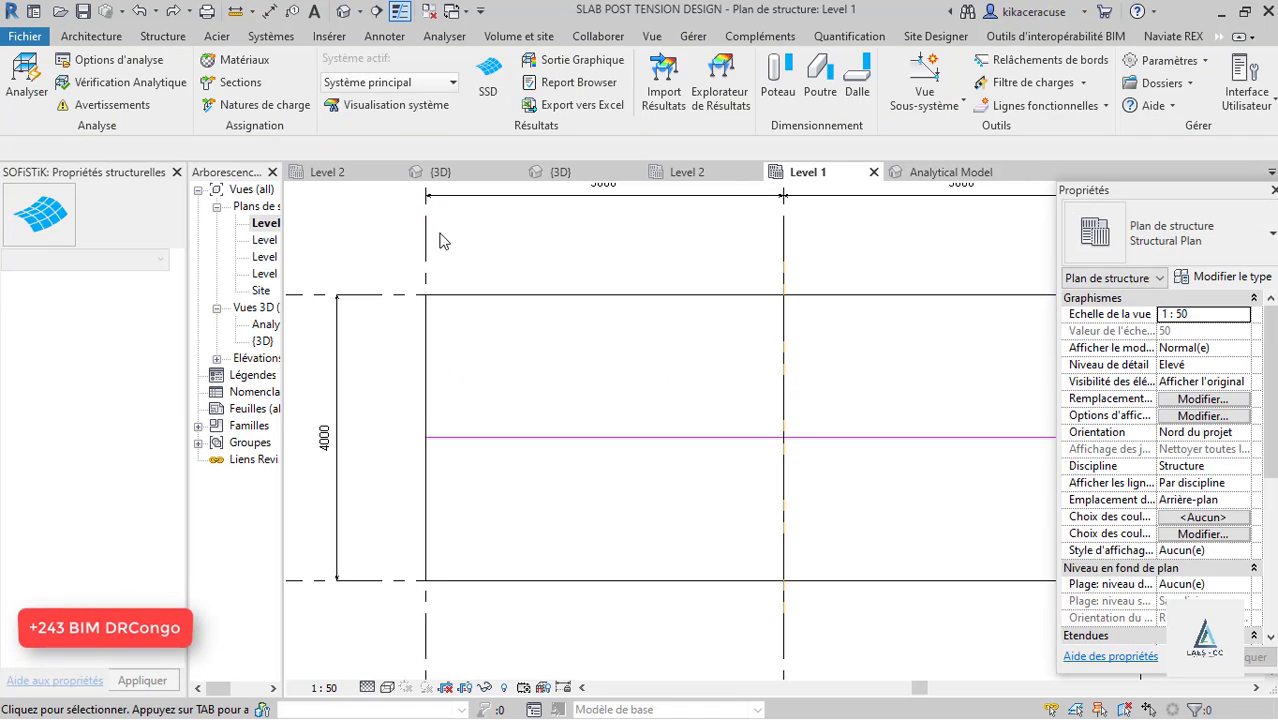
# Copy the central tendon line three times toward grid A at 500 mm spacing, using multiple copy.
pyautogui.click(472, 446)
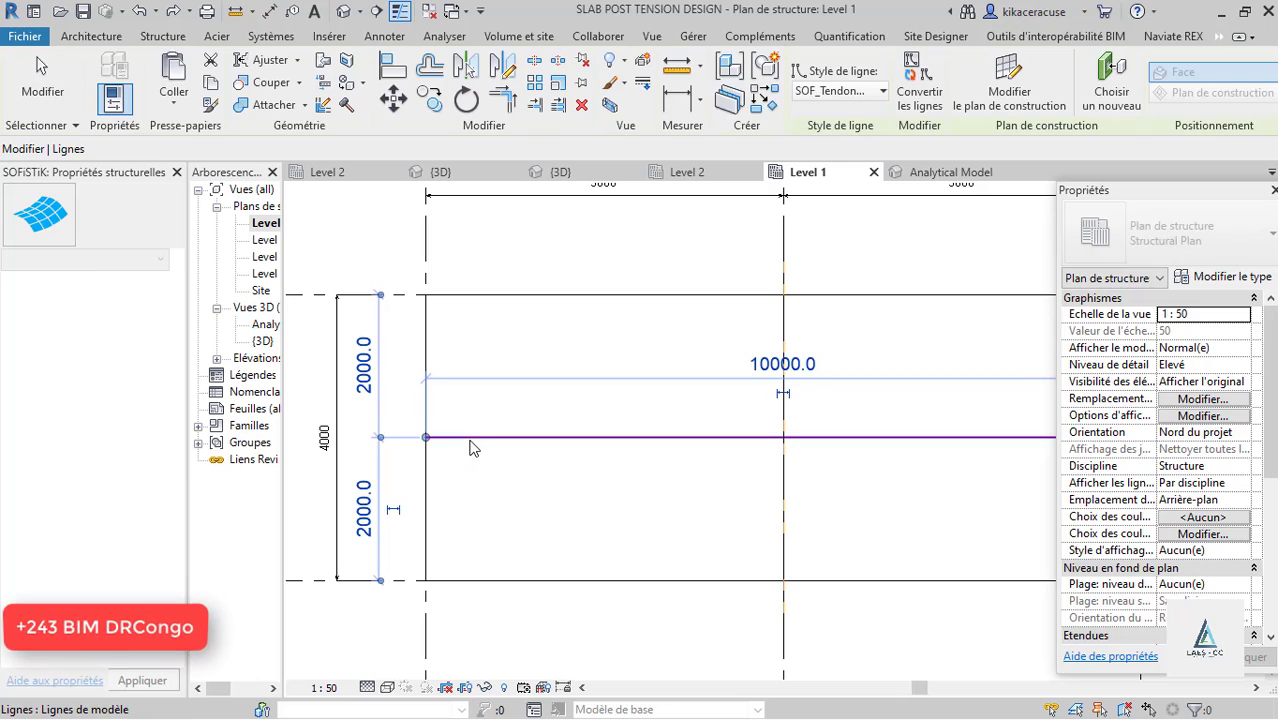
pyautogui.click(429, 97)
pyautogui.click(288, 149)
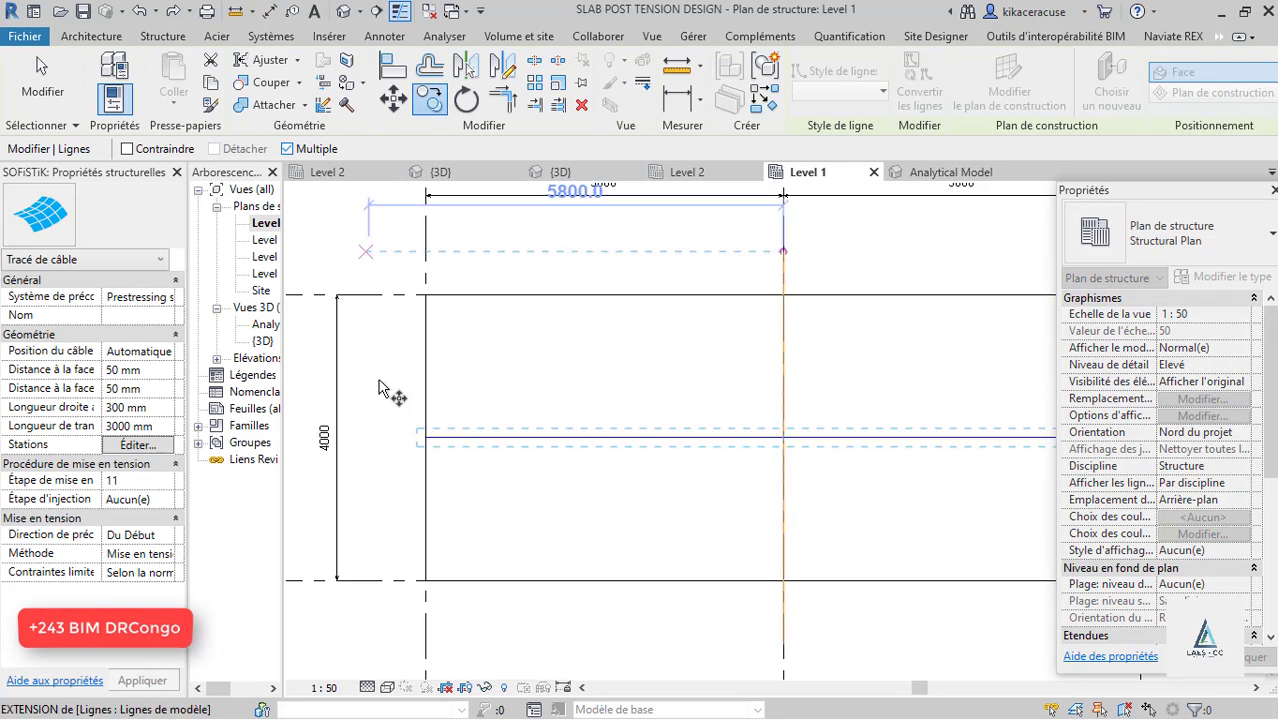
pyautogui.click(426, 437)
pyautogui.click(432, 401)
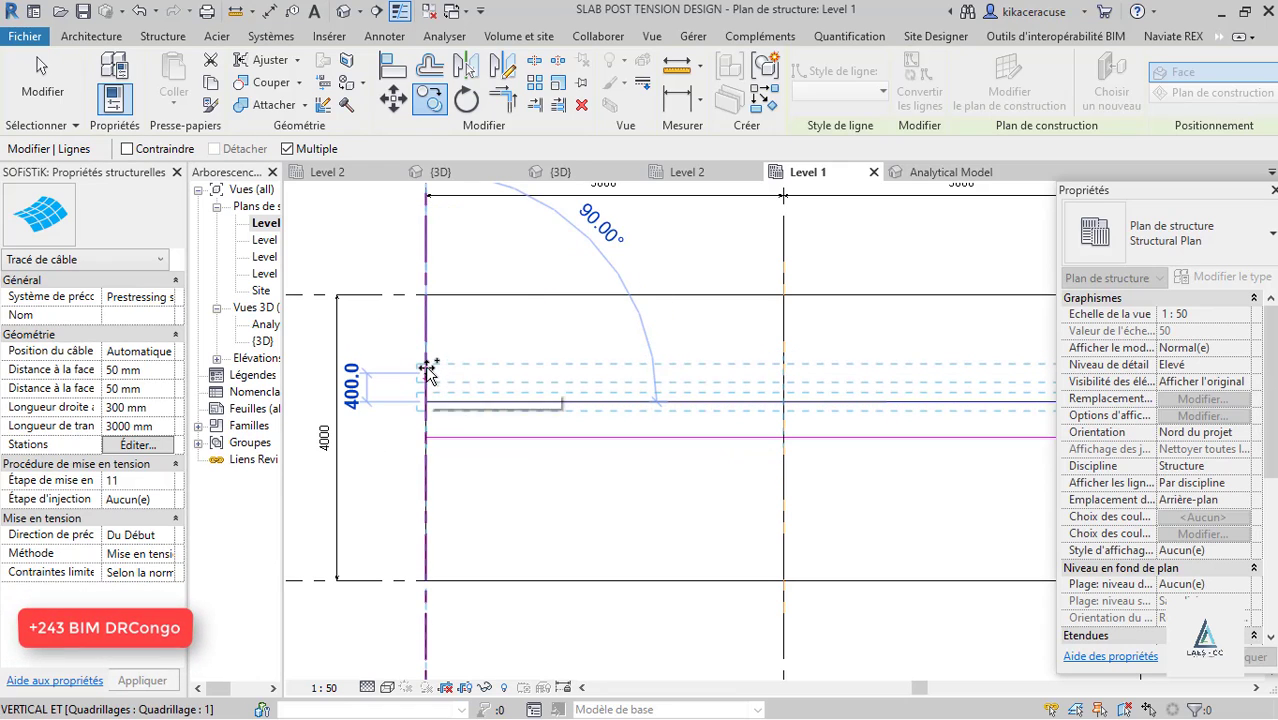
pyautogui.click(428, 366)
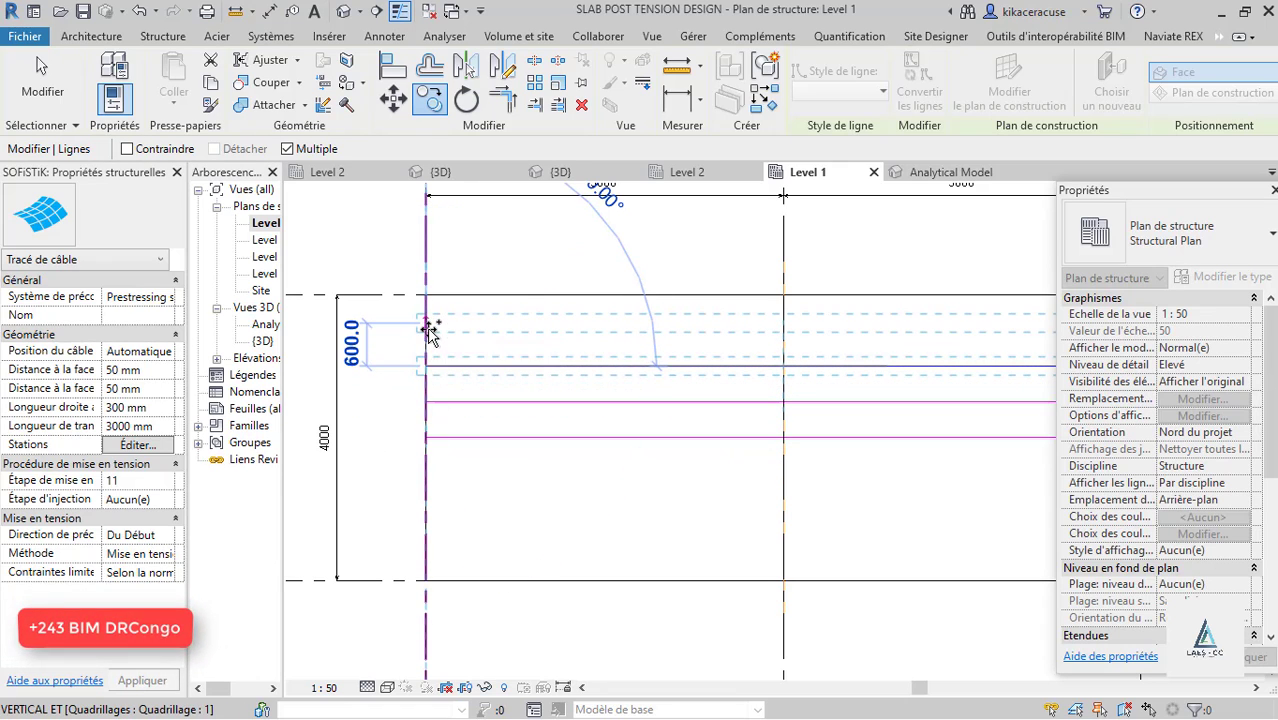
pyautogui.click(428, 330)
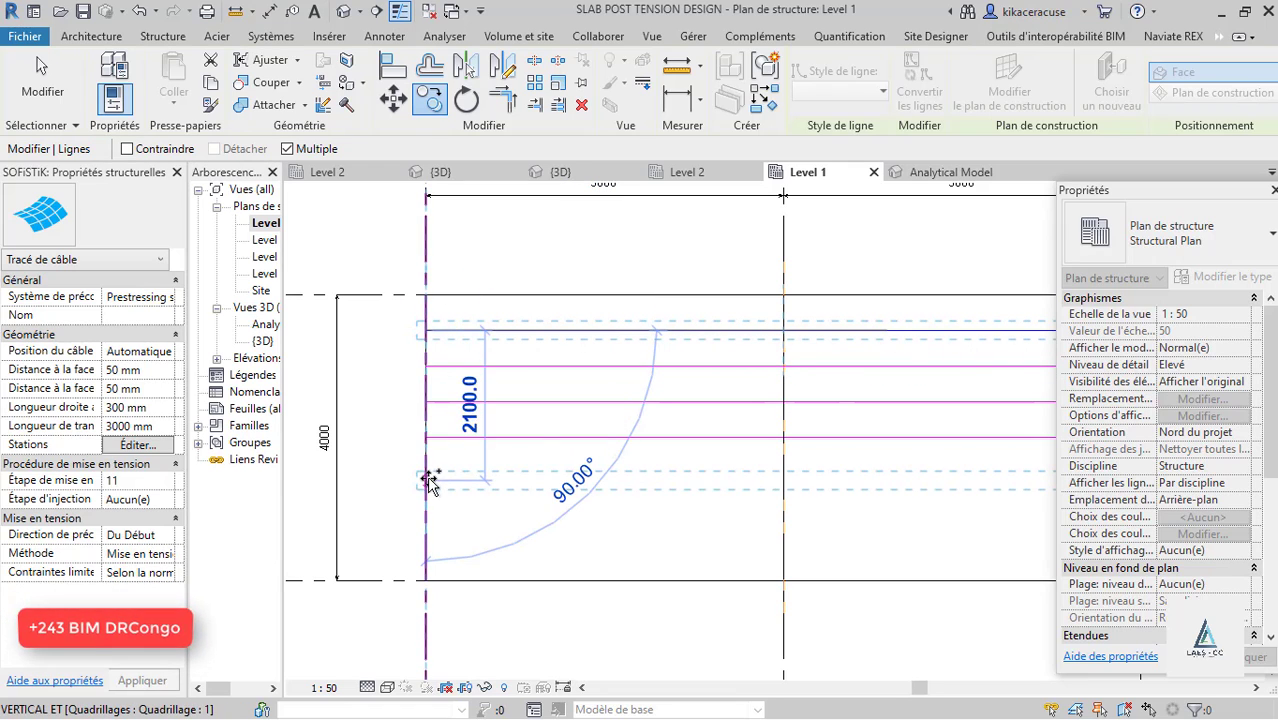
pyautogui.press('Escape')
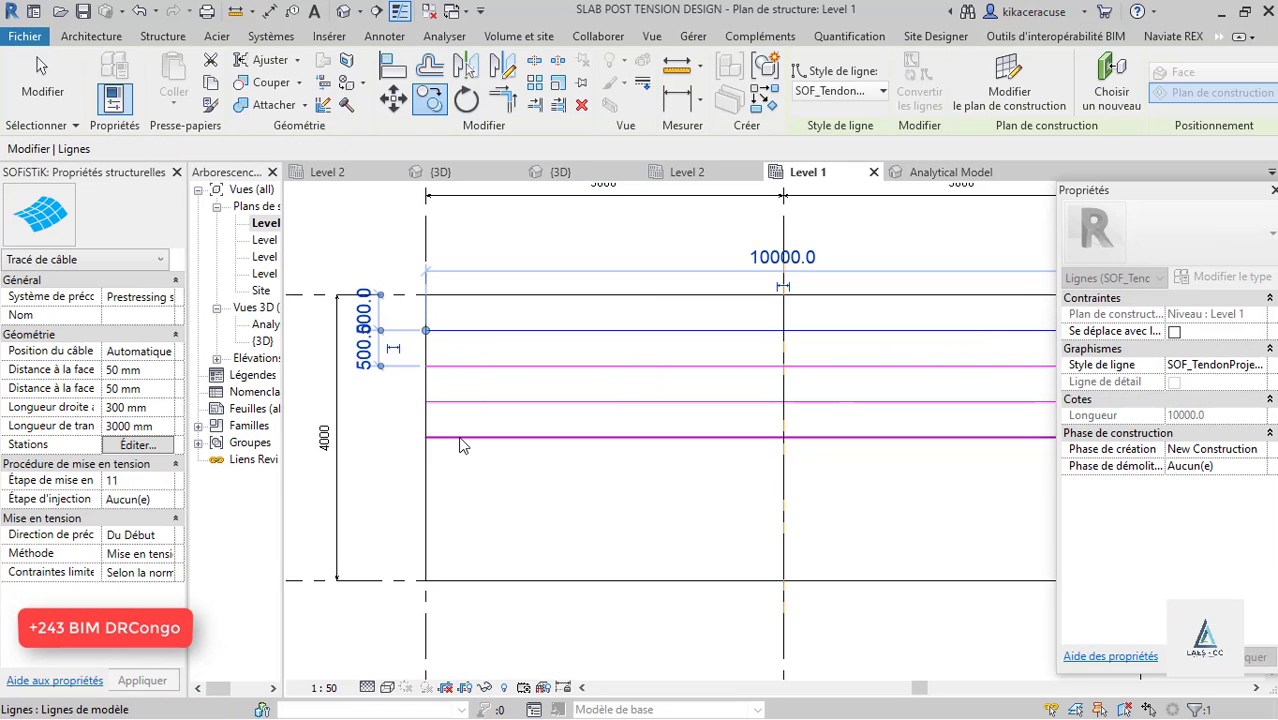
# Copy the central tendon line three times toward grid B, spaced about 500 to 600 mm apart.
pyautogui.click(457, 438)
pyautogui.press('c')
pyautogui.press('o')
pyautogui.click(428, 460)
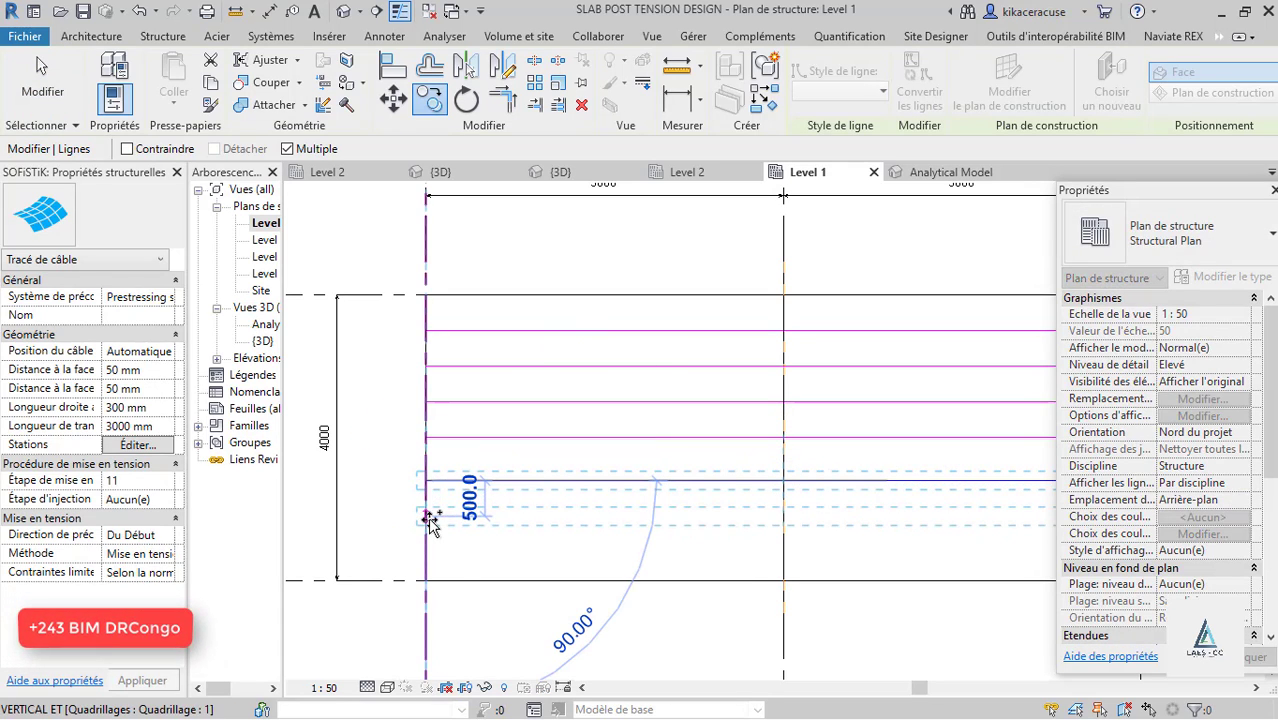
pyautogui.click(430, 523)
pyautogui.click(432, 559)
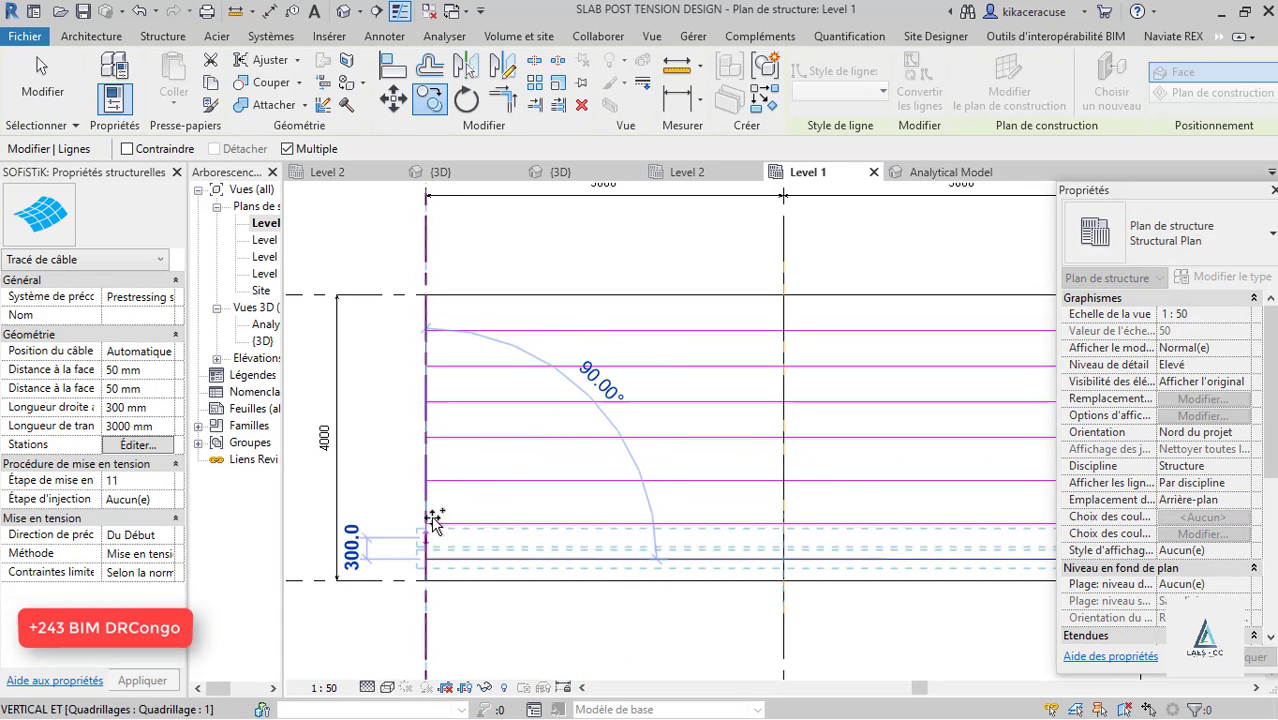
pyautogui.press('Escape')
pyautogui.press('Escape')
pyautogui.scroll(-3, 399, 405)
pyautogui.scroll(1, 440, 405)
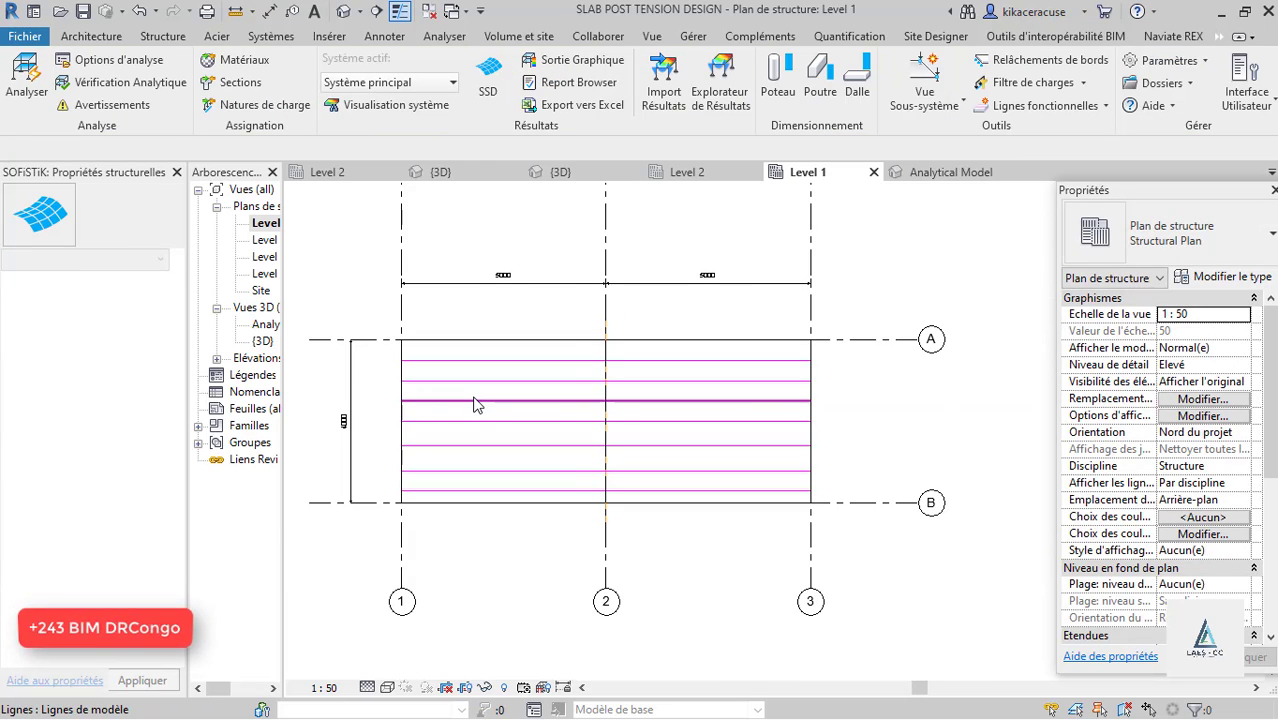
# Inspect the tendon lines across the slab in the {3D} view and return to the Level 1 plan.
pyautogui.scroll(1, 476, 405)
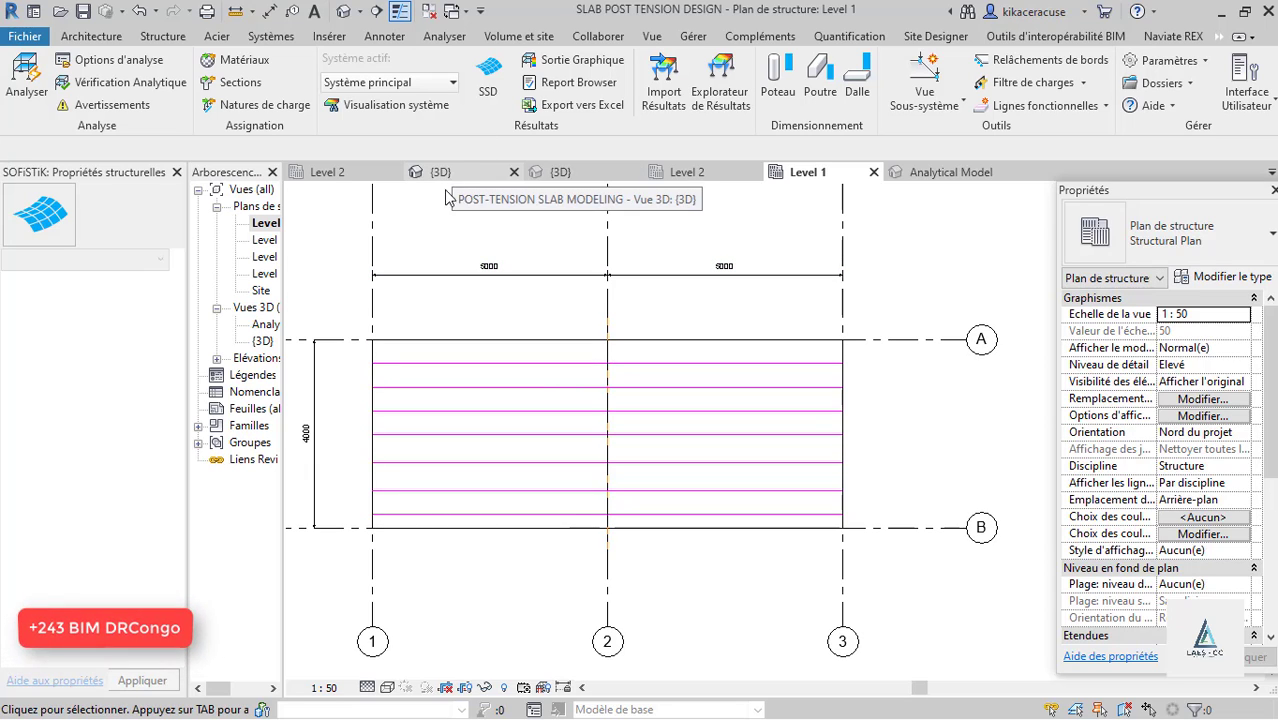
pyautogui.click(262, 341)
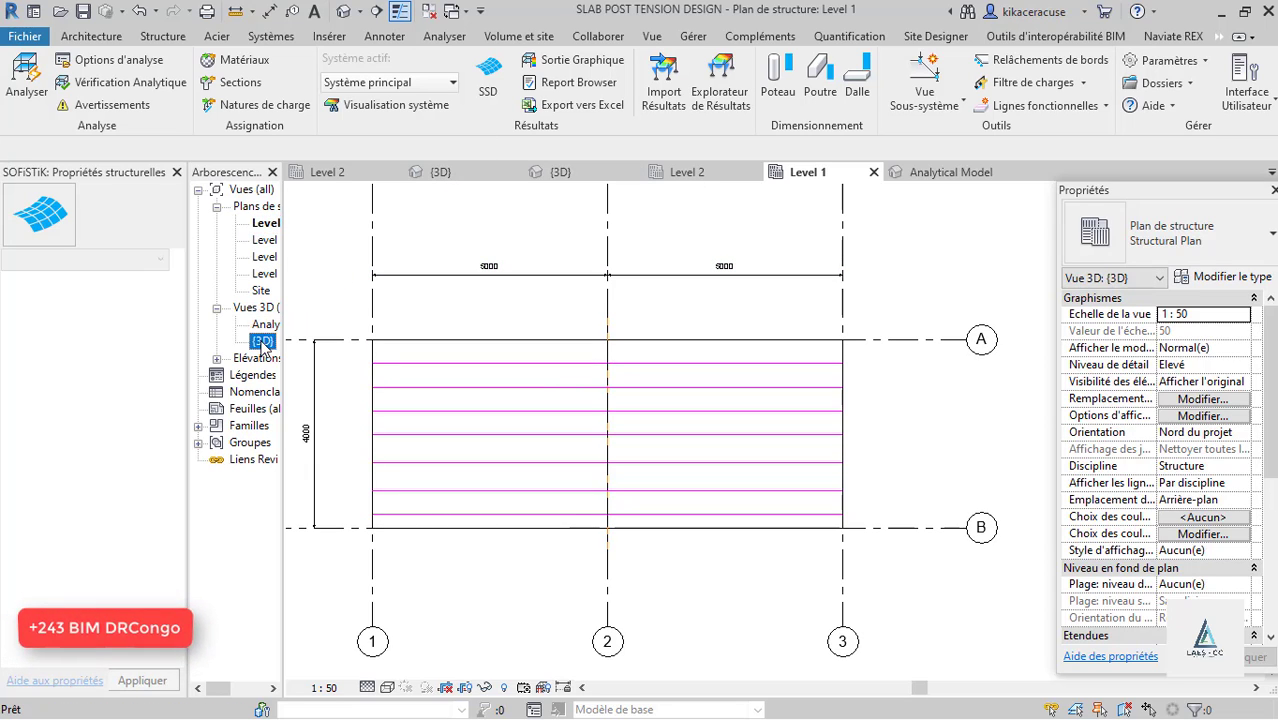
pyautogui.doubleClick(262, 341)
pyautogui.scroll(5, 788, 468)
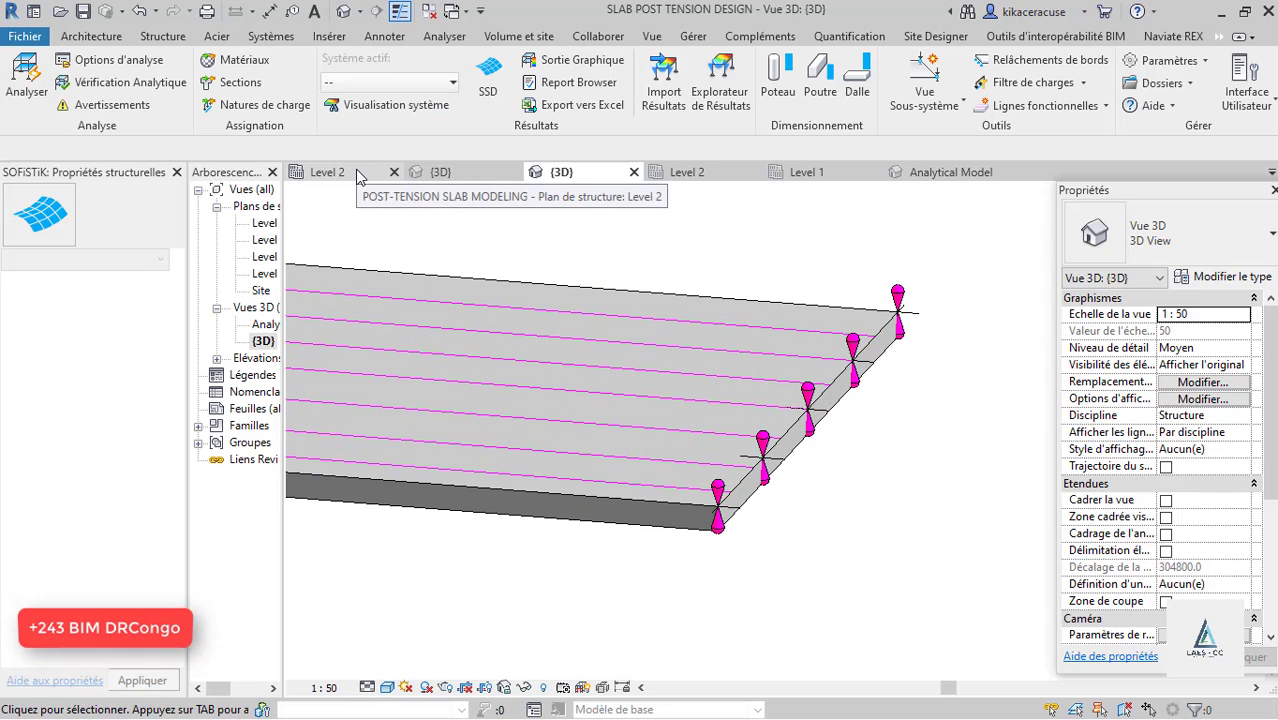
pyautogui.doubleClick(262, 223)
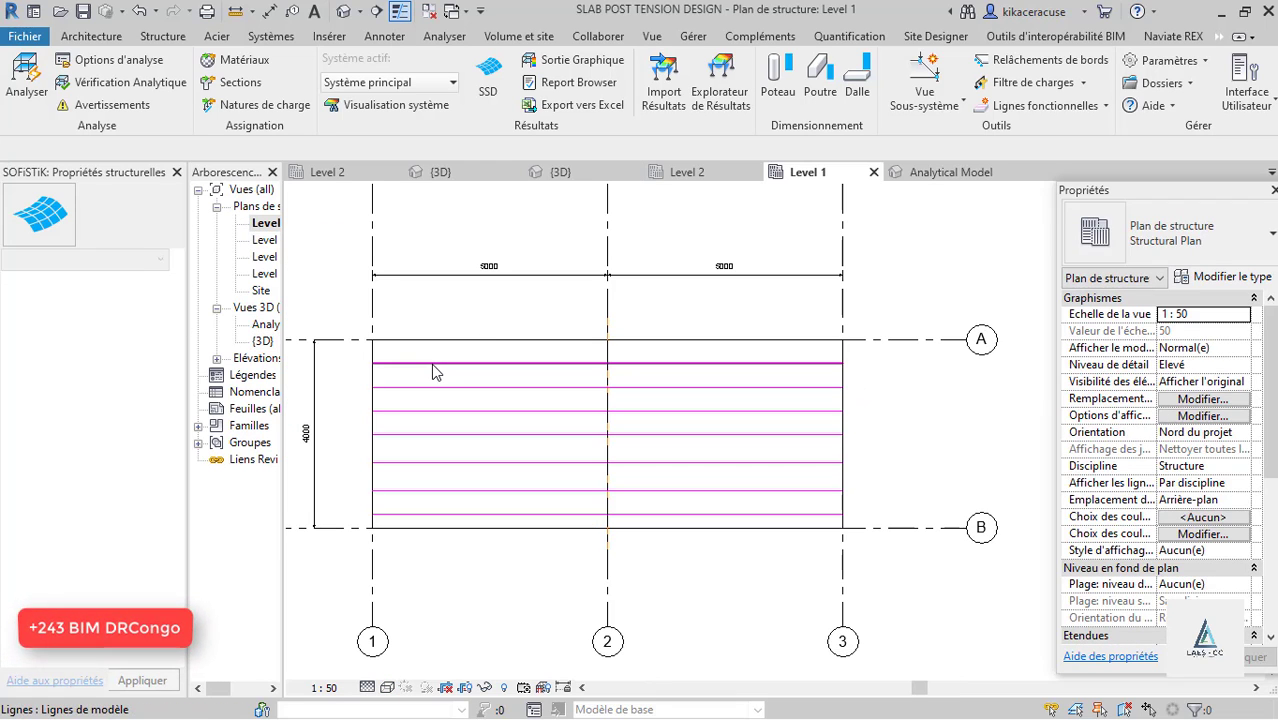
# Run the SOFiSTiK analysis of the active view with load case analysis enabled, and open the results report on closing.
pyautogui.click(27, 82)
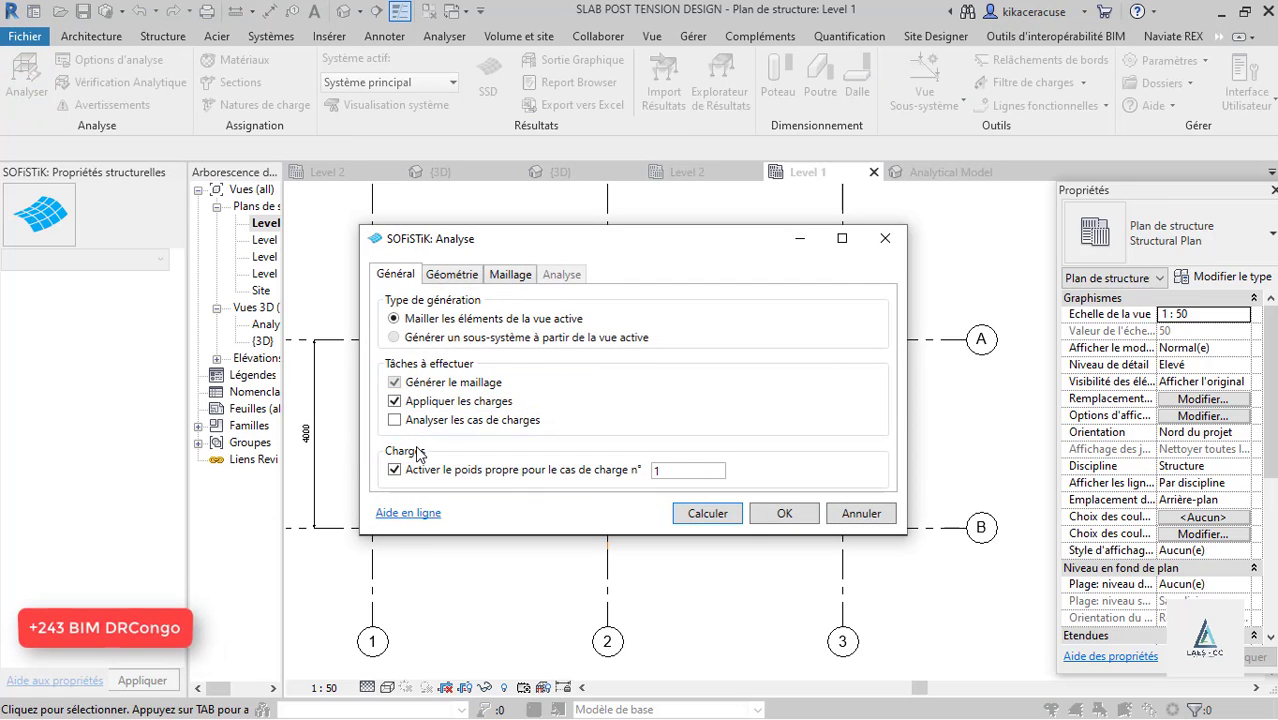
pyautogui.click(395, 420)
pyautogui.click(710, 517)
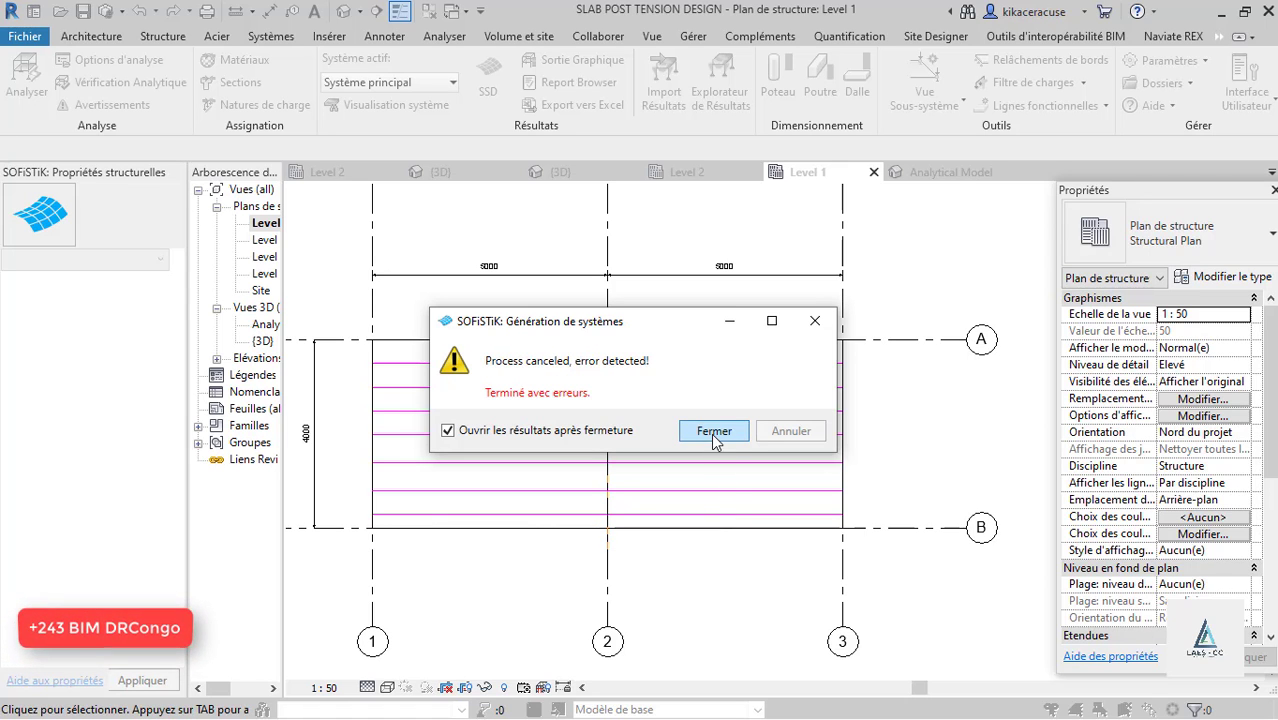
pyautogui.click(714, 438)
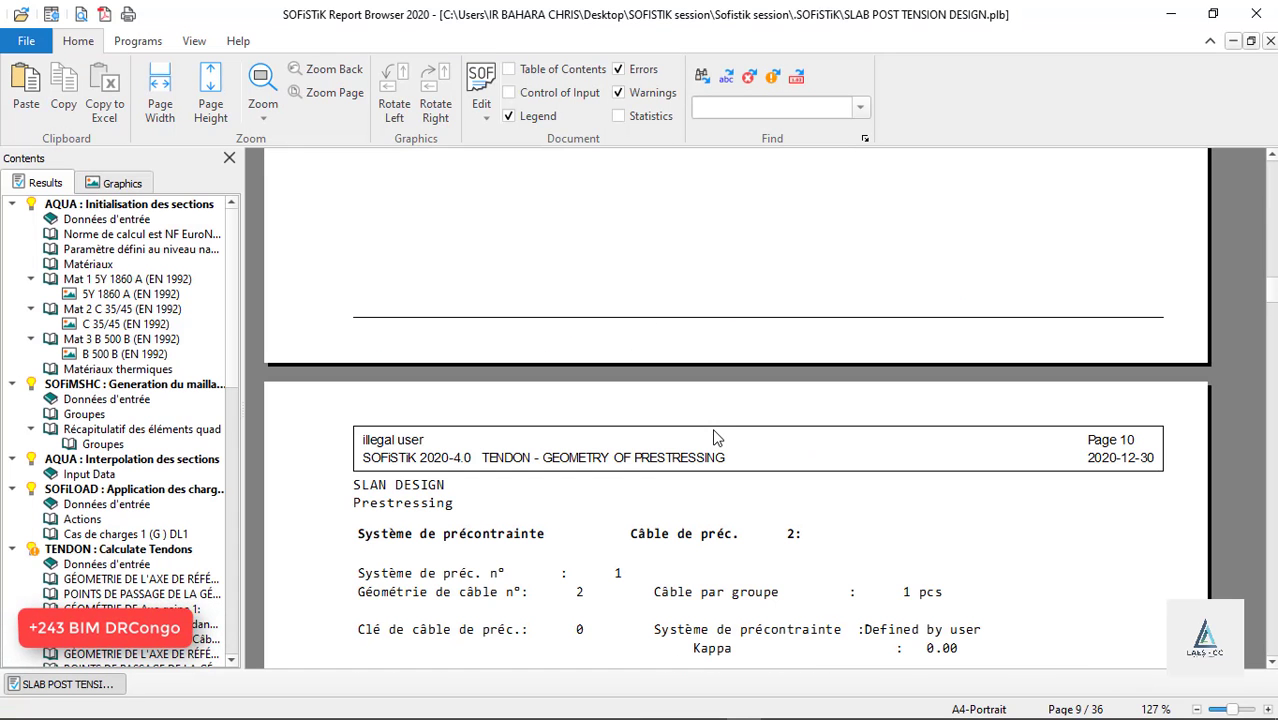
# Examine the reference axis, passage point, duct and cable geometry tables for tendon 1, and browse the entries for the other tendons.
pyautogui.scroll(-4, 116, 492)
pyautogui.scroll(-4, 116, 492)
pyautogui.scroll(4, 116, 492)
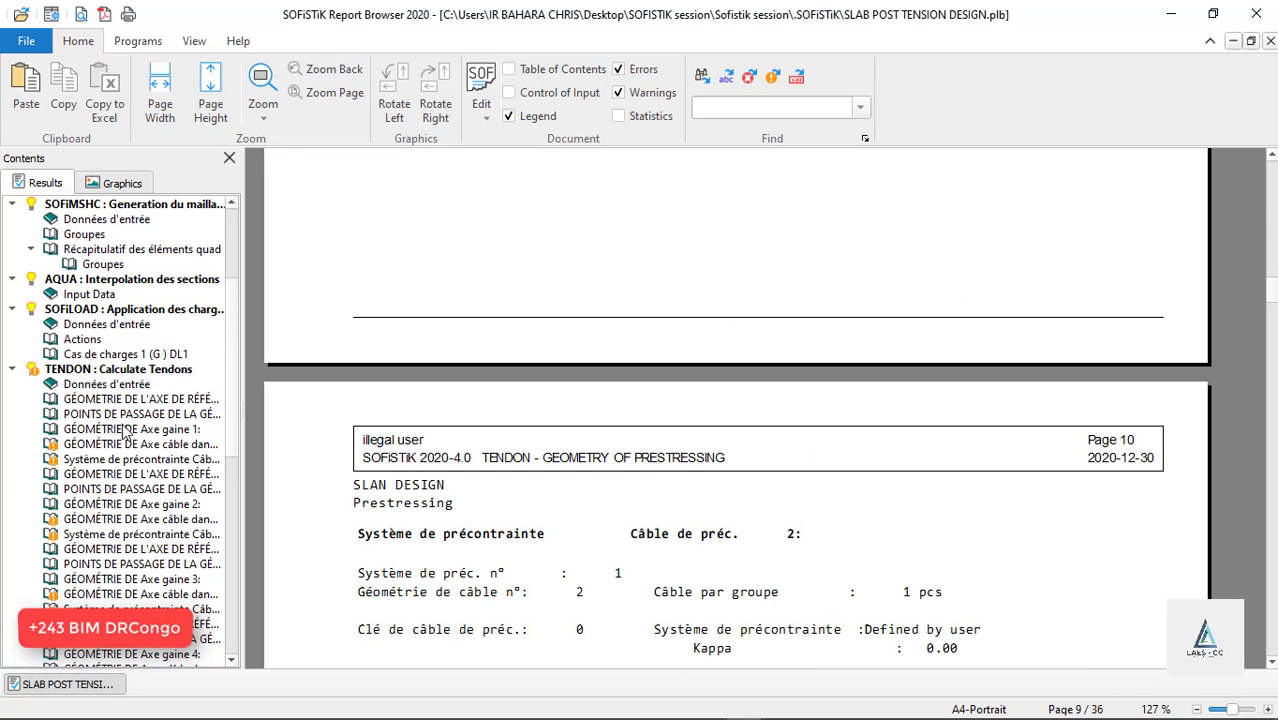
pyautogui.click(106, 445)
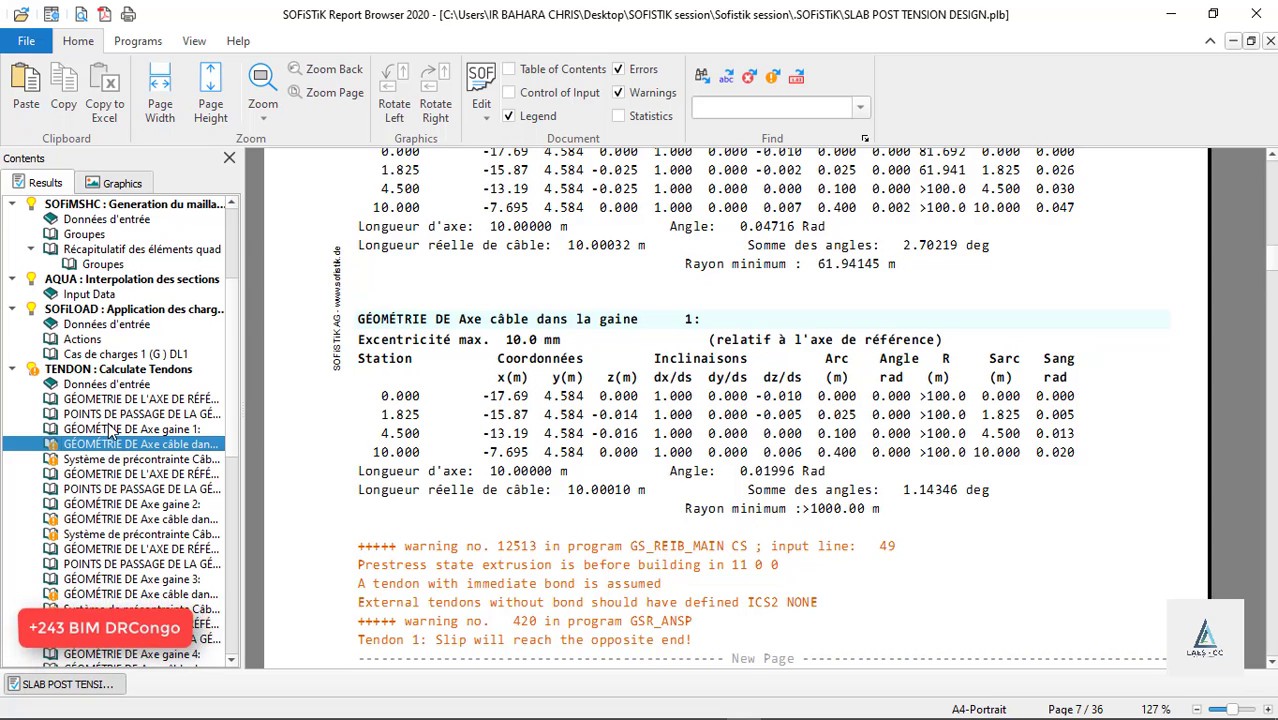
pyautogui.click(113, 429)
pyautogui.click(113, 414)
pyautogui.scroll(-3, 110, 450)
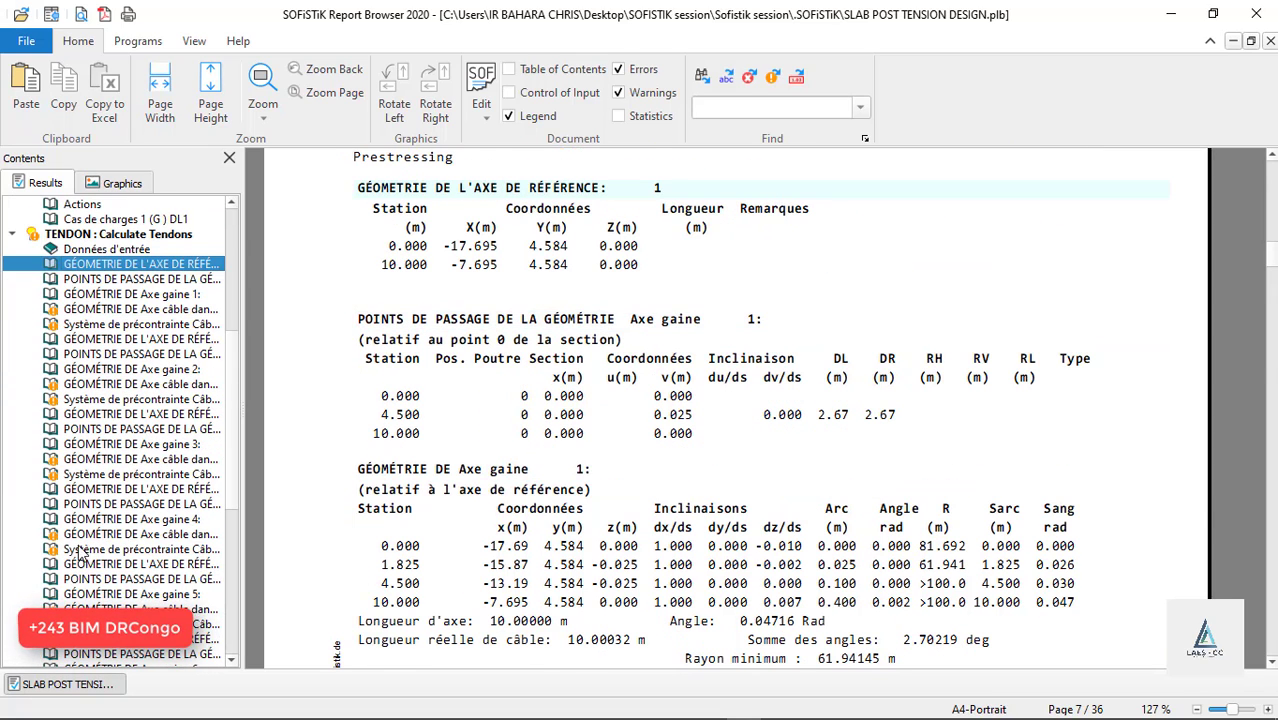
# Examine the report graphics for the tendon elevation views and prestressing forces, looking closely at the elevation of tendon 3.
pyautogui.click(92, 577)
pyautogui.click(118, 184)
pyautogui.click(122, 339)
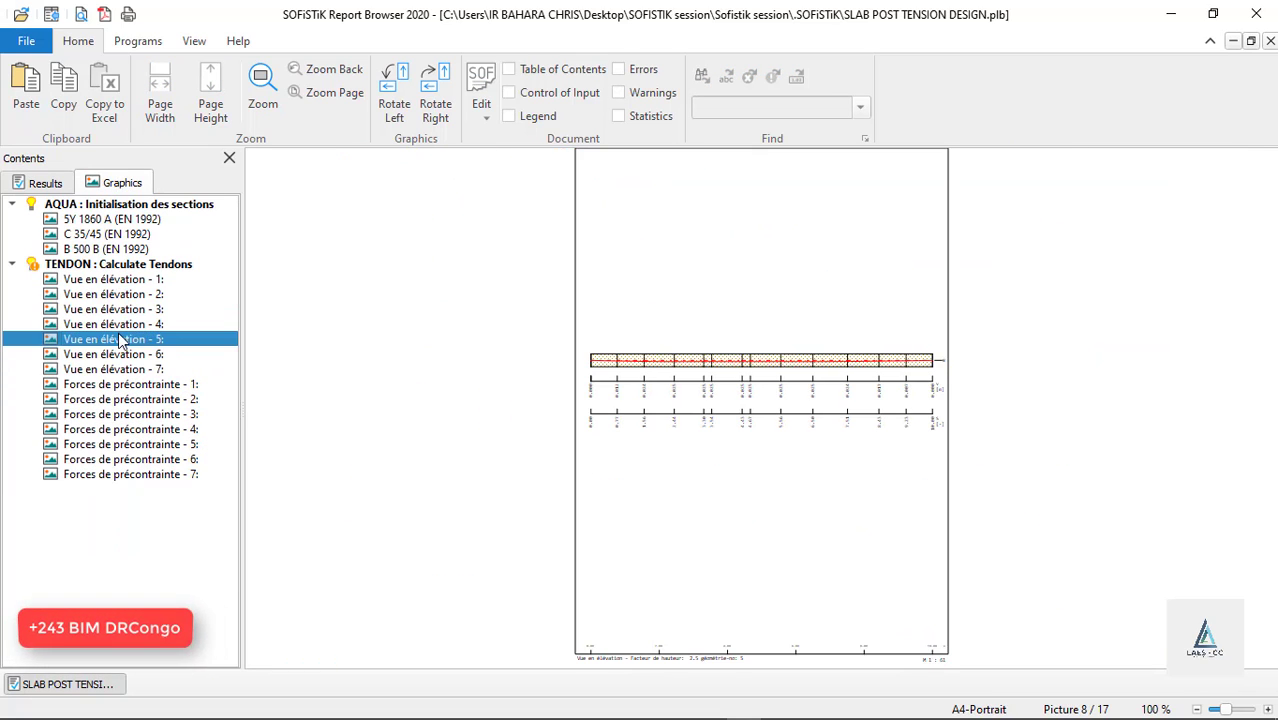
pyautogui.click(108, 386)
pyautogui.click(116, 310)
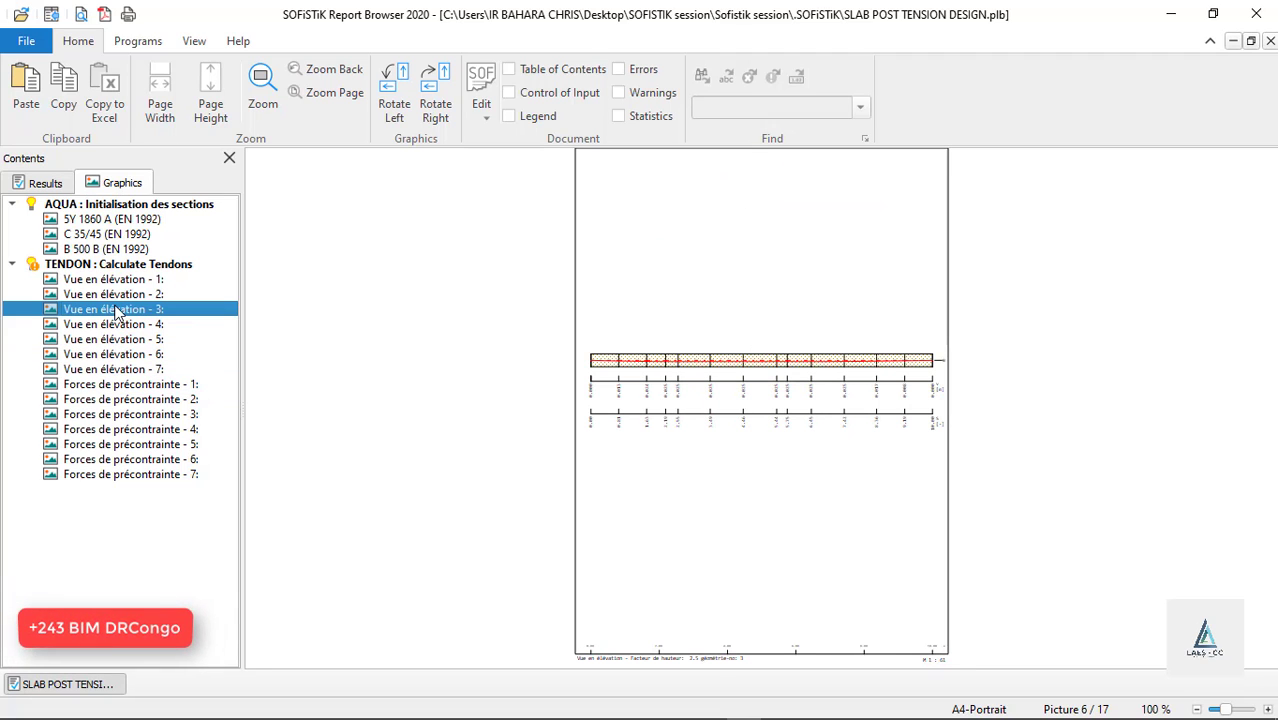
pyautogui.keyDown('ctrl'); pyautogui.scroll(3, 708, 375); pyautogui.keyUp('ctrl')
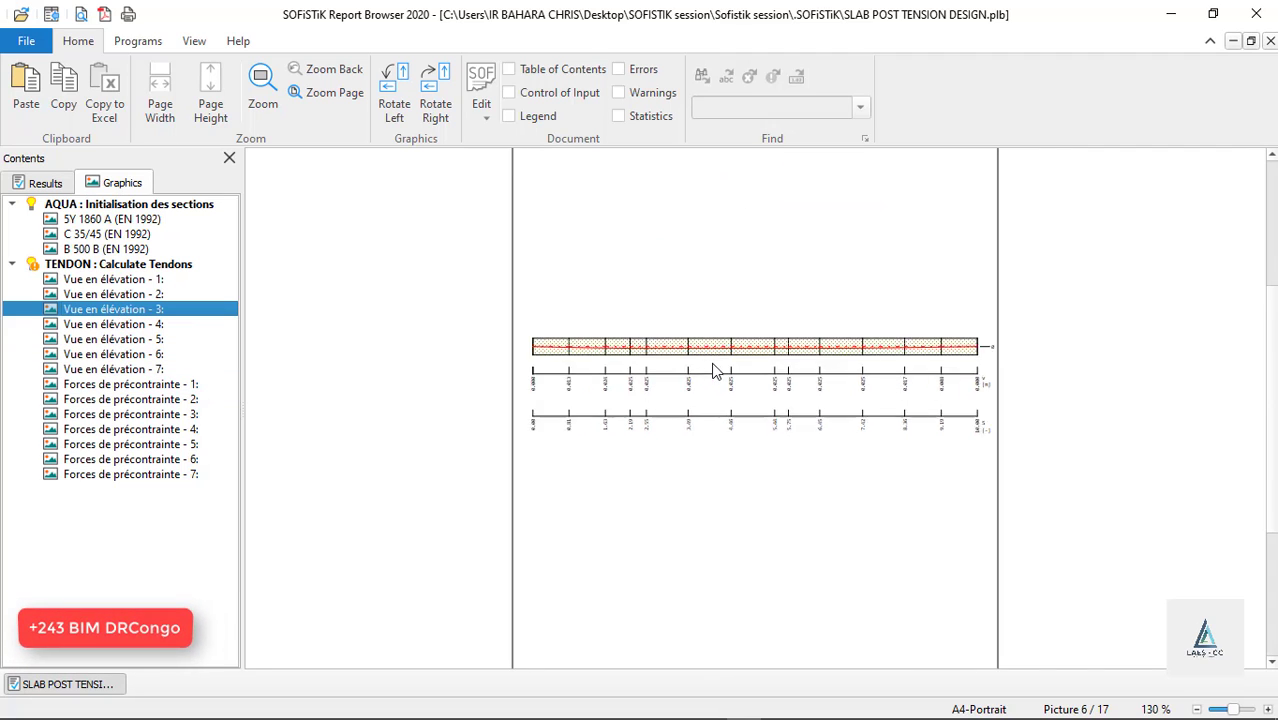
pyautogui.keyDown('ctrl'); pyautogui.scroll(3, 728, 339); pyautogui.keyUp('ctrl')
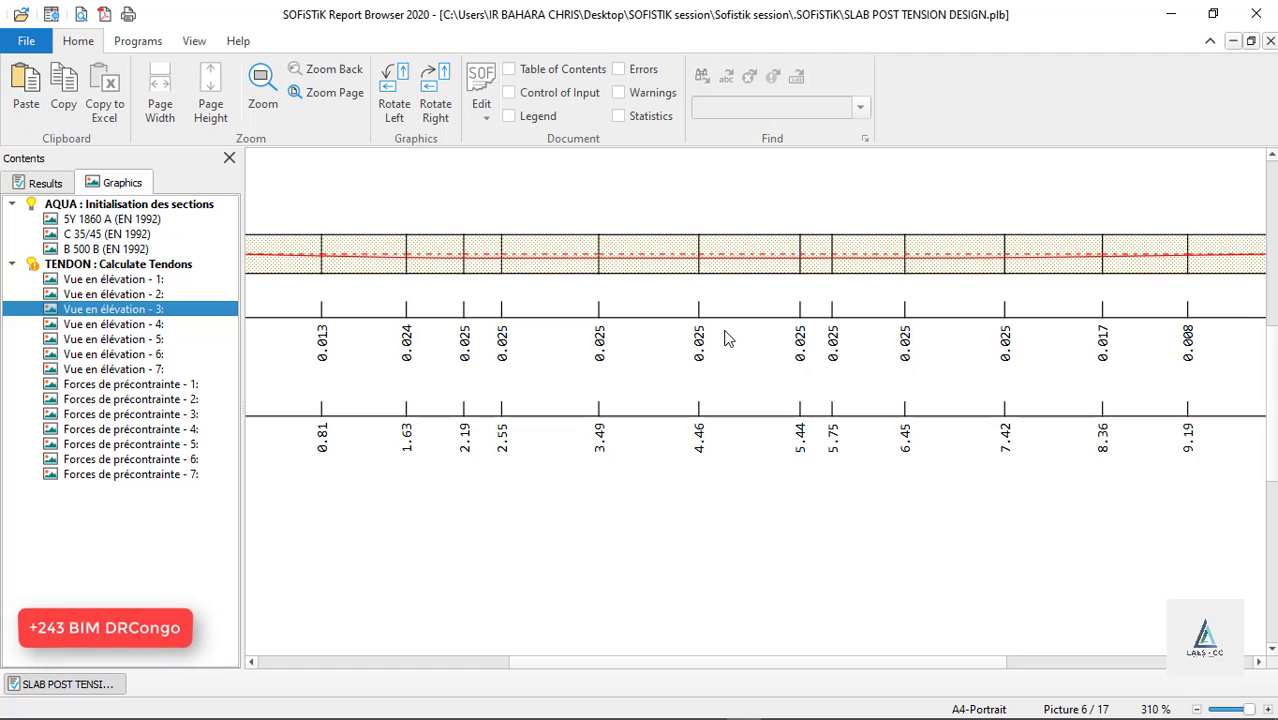
pyautogui.keyDown('ctrl'); pyautogui.scroll(-6, 842, 479); pyautogui.keyUp('ctrl')
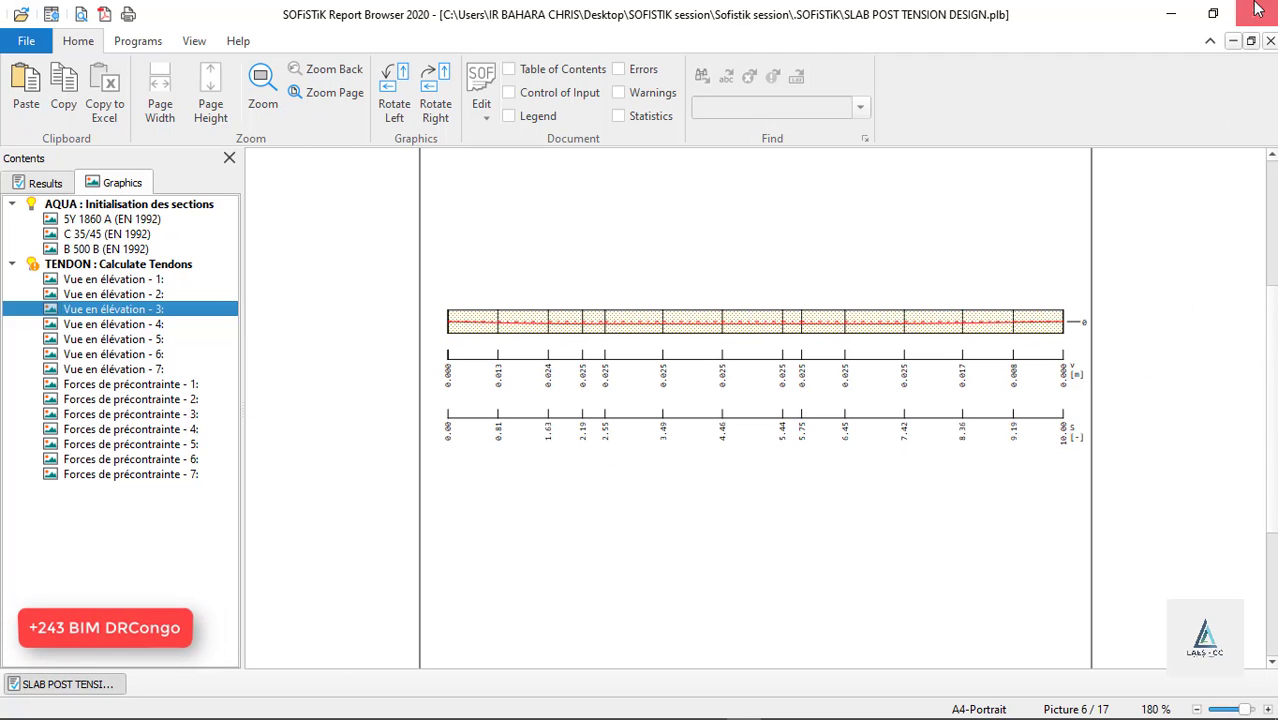
# Open the project in SOFiSTiK Structural Desktop and try to run the linear analysis for load case DL1 with all standard graphics enabled.
pyautogui.click(1171, 14)
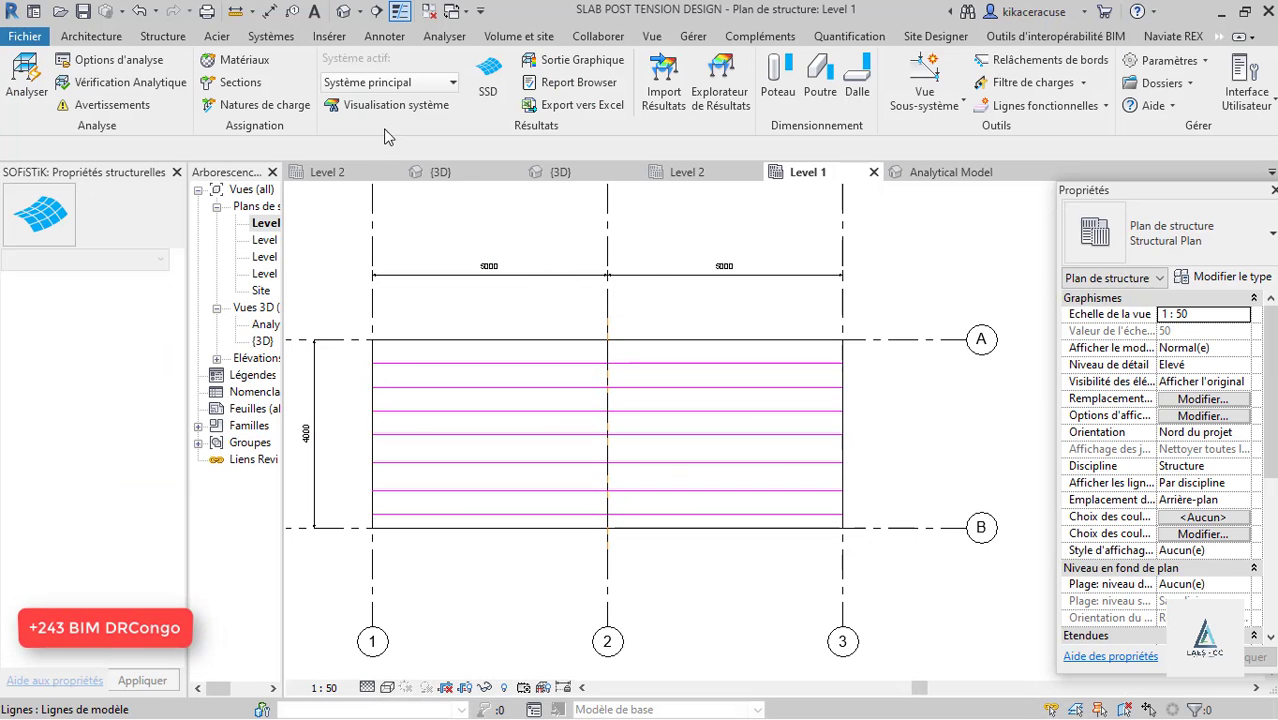
pyautogui.click(490, 70)
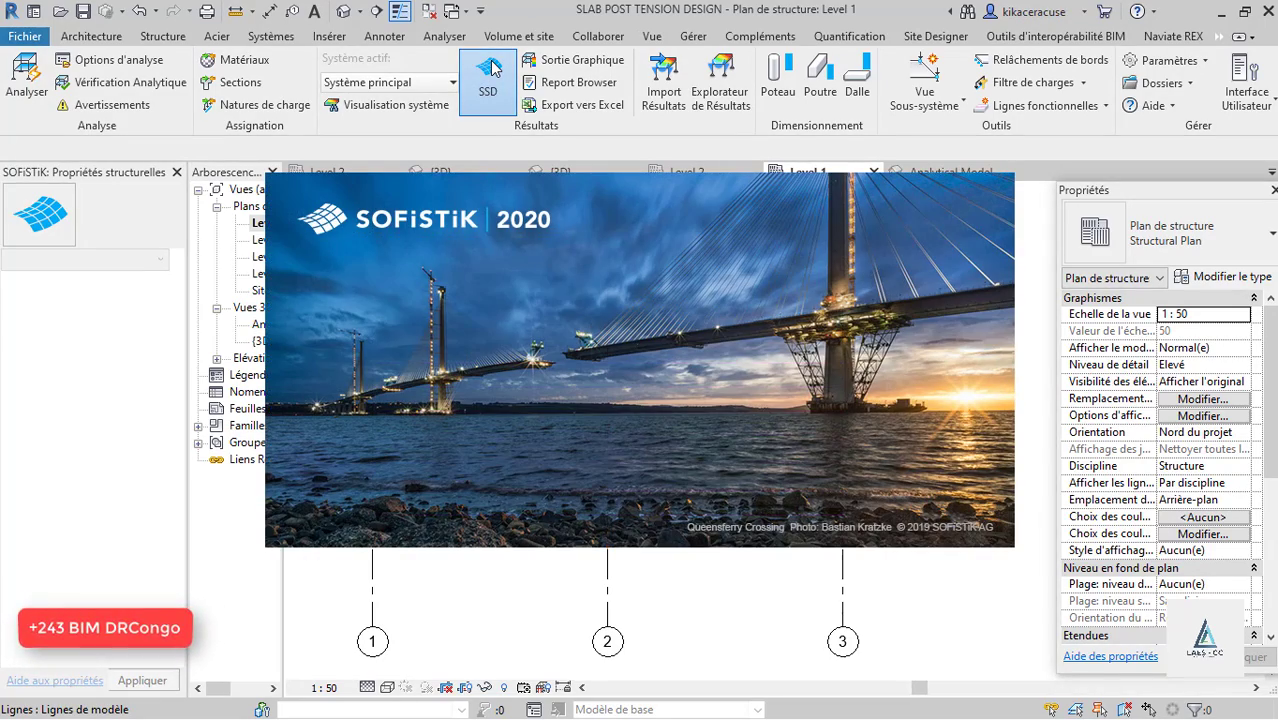
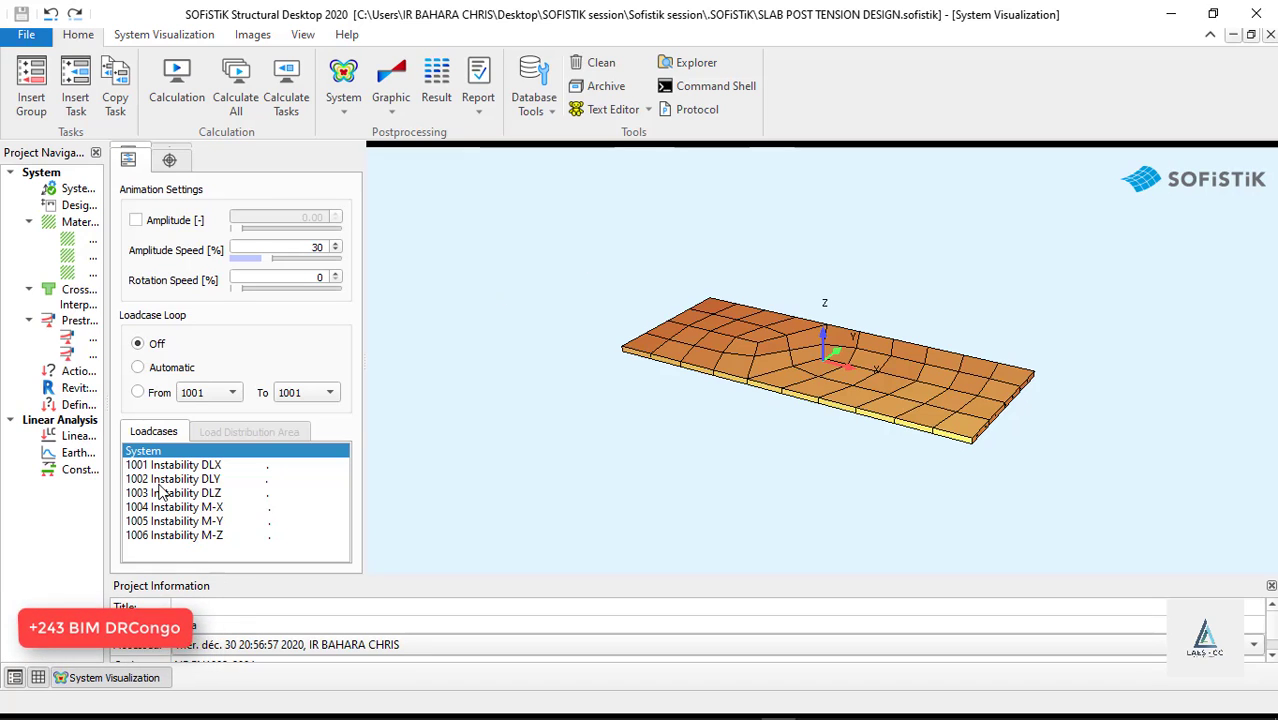
pyautogui.click(76, 441)
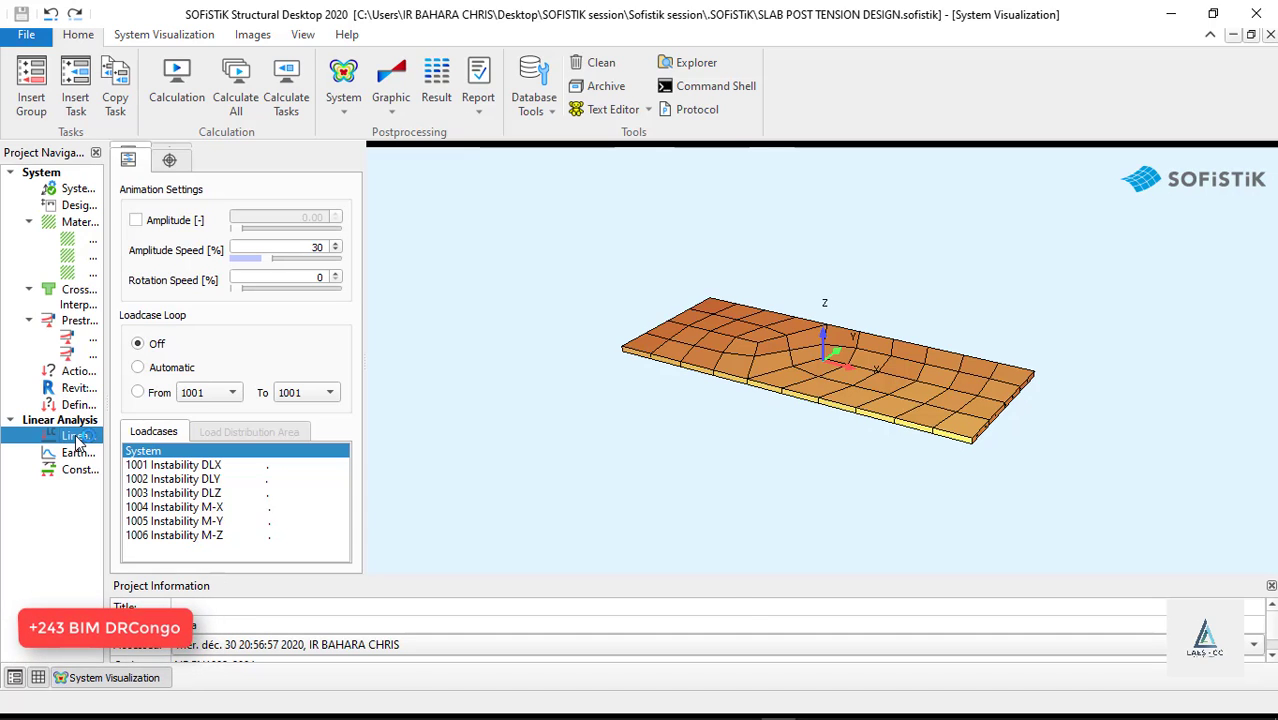
pyautogui.doubleClick(76, 441)
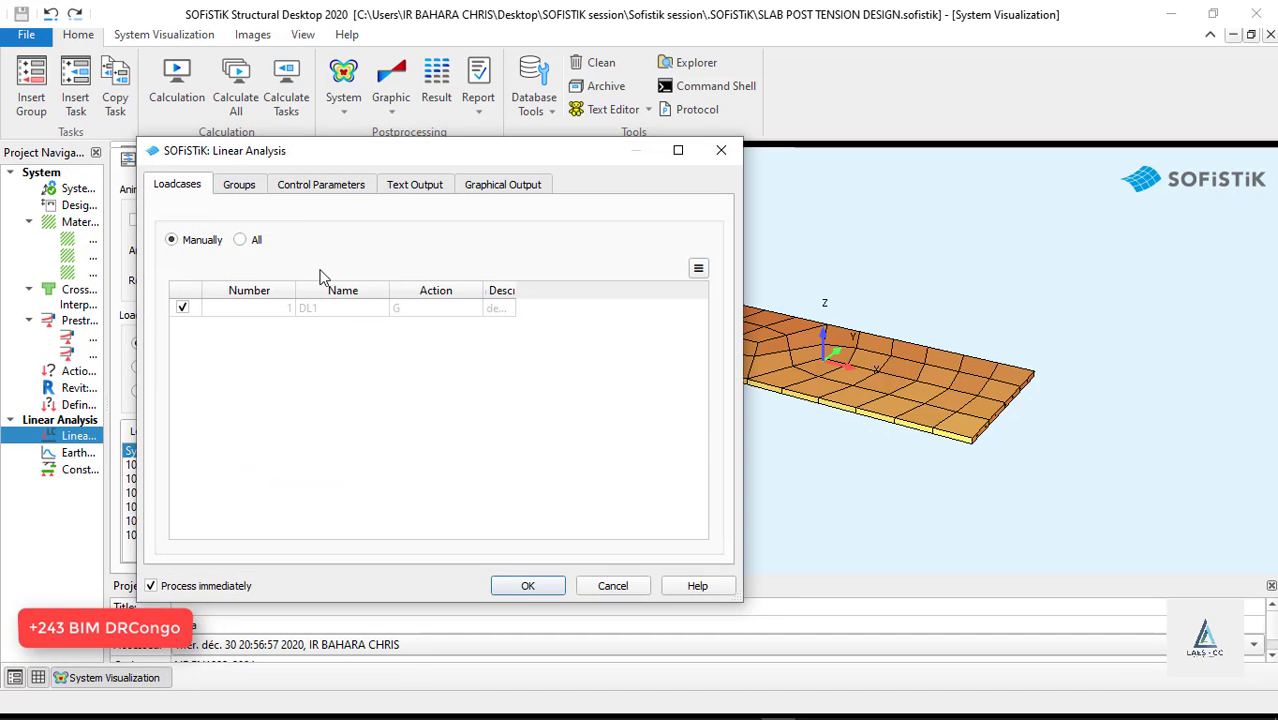
pyautogui.click(252, 190)
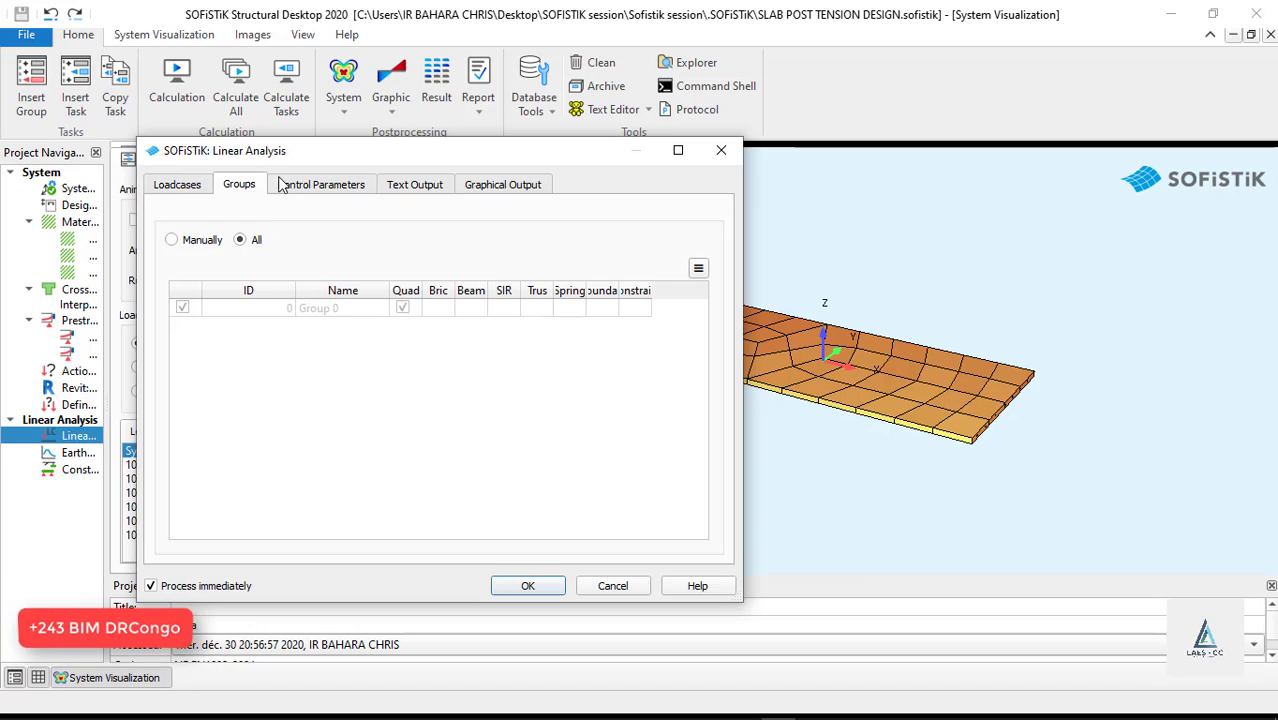
pyautogui.click(420, 187)
pyautogui.click(496, 188)
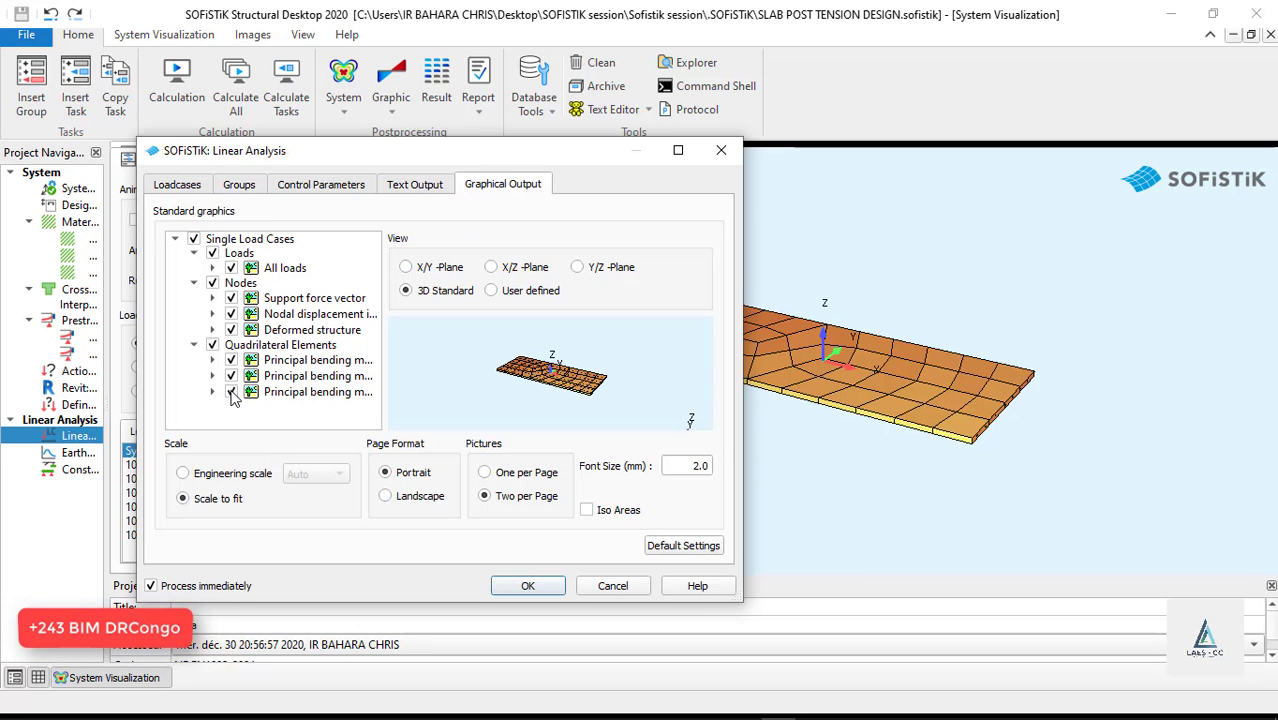
pyautogui.click(528, 586)
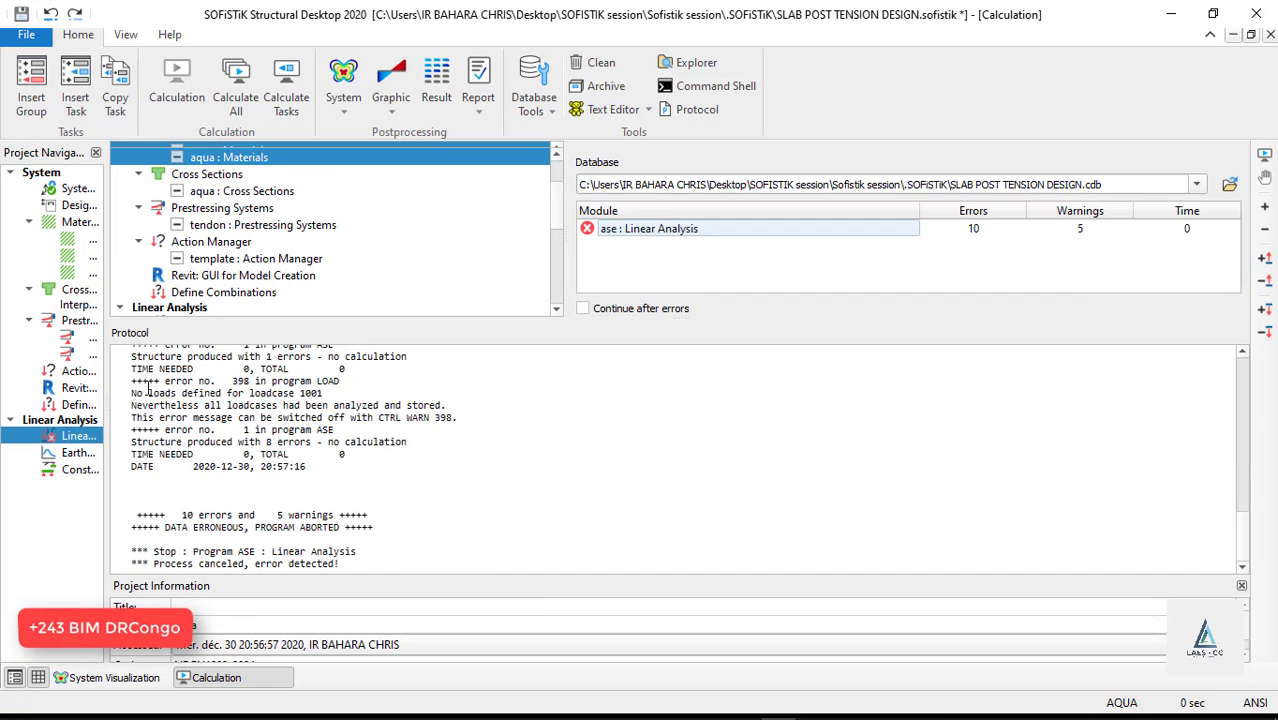
# Set warping torsion to Active in the control parameters of the linear analysis task.
pyautogui.doubleClick(82, 440)
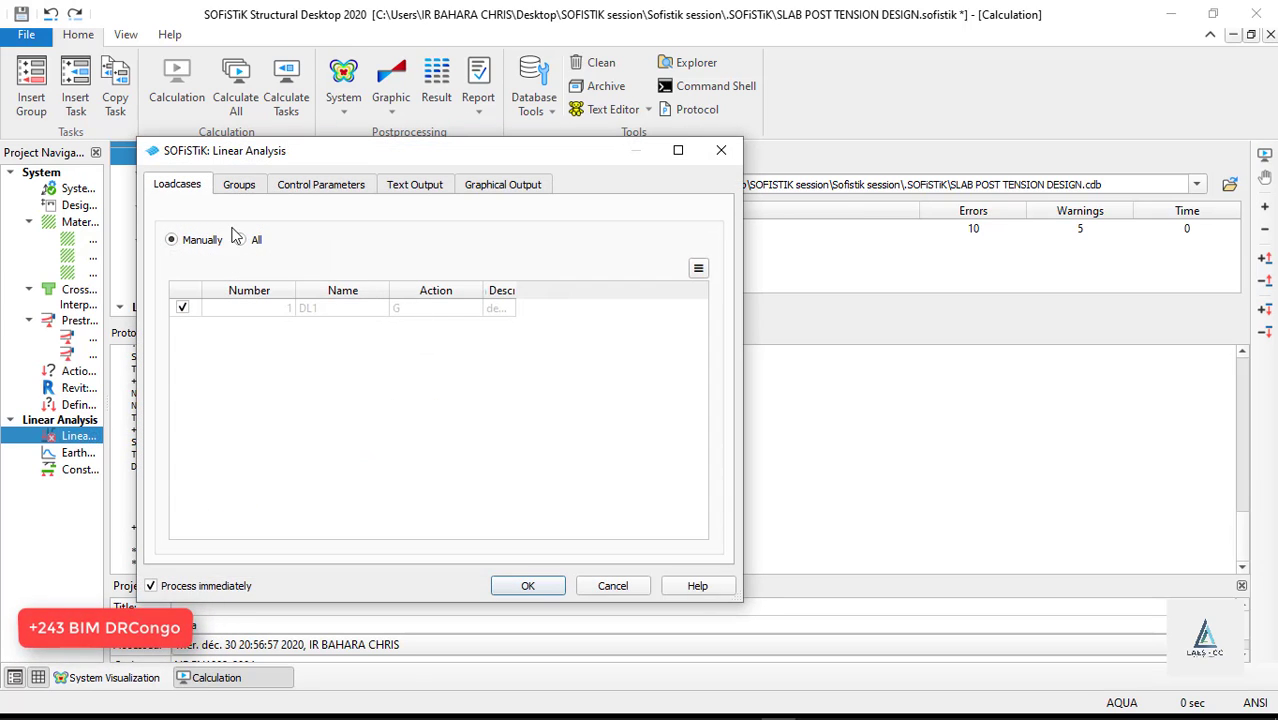
pyautogui.click(239, 186)
pyautogui.click(307, 189)
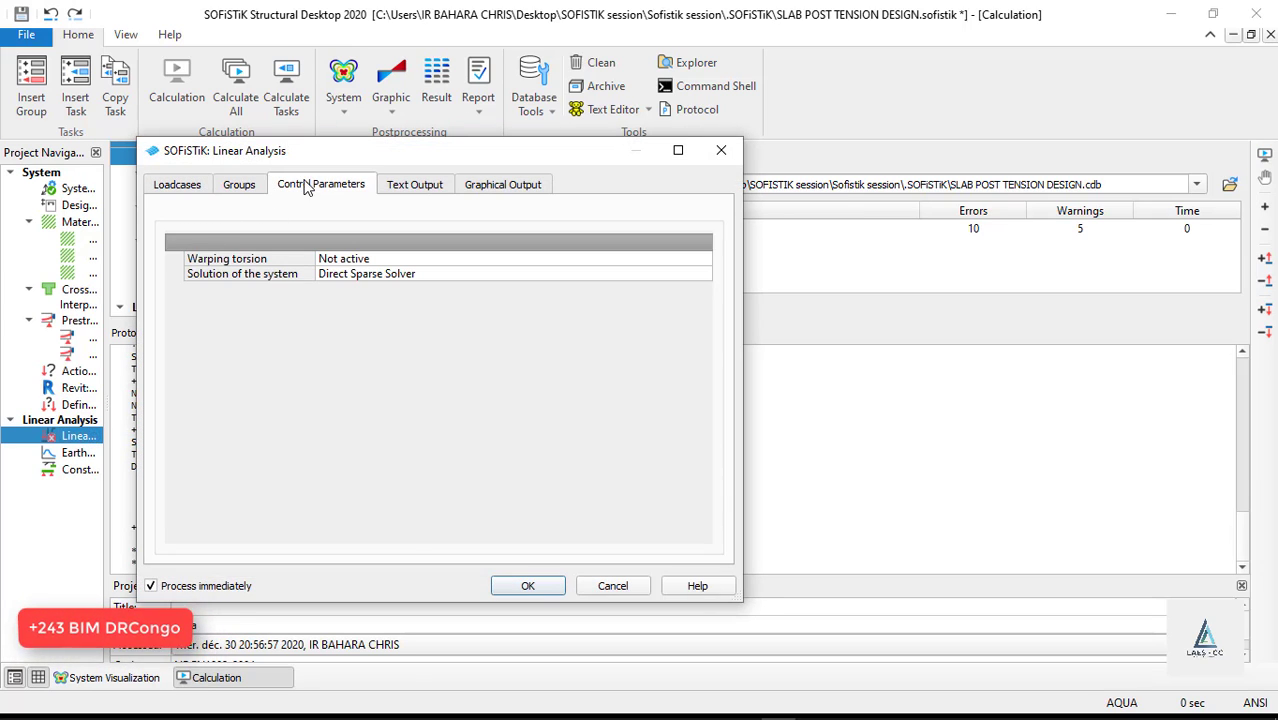
pyautogui.click(542, 260)
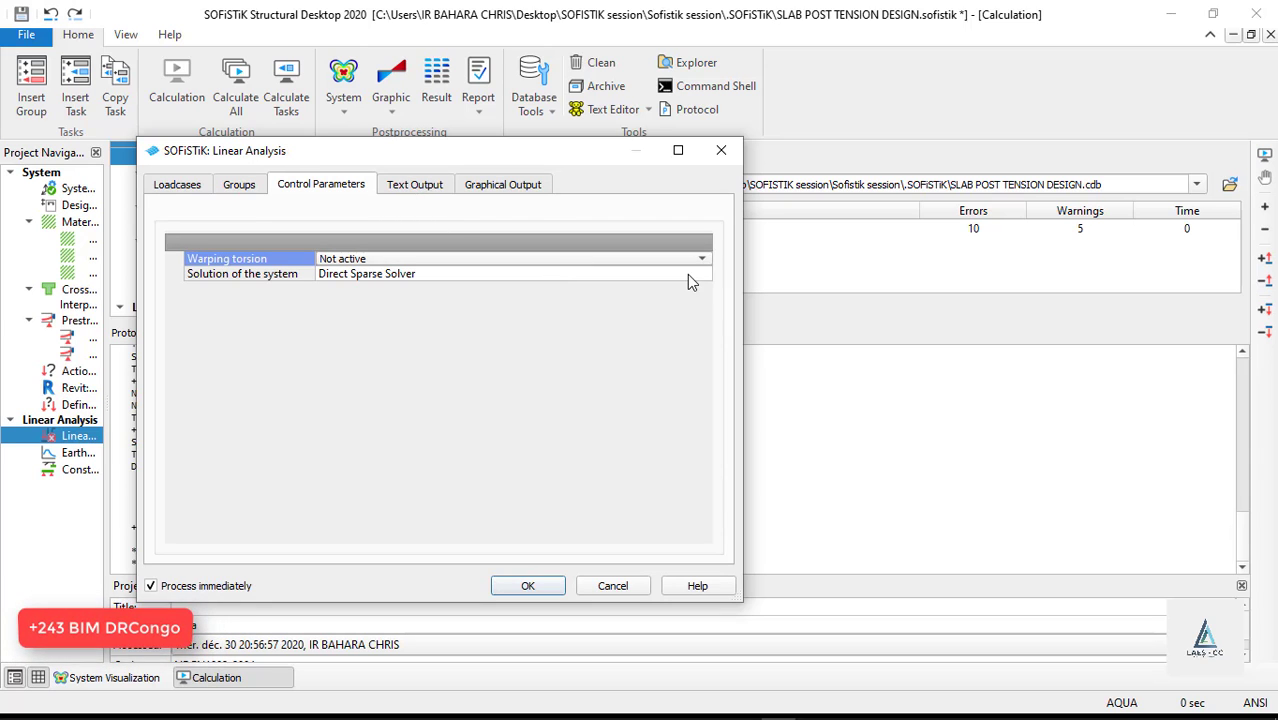
pyautogui.click(700, 260)
pyautogui.click(370, 284)
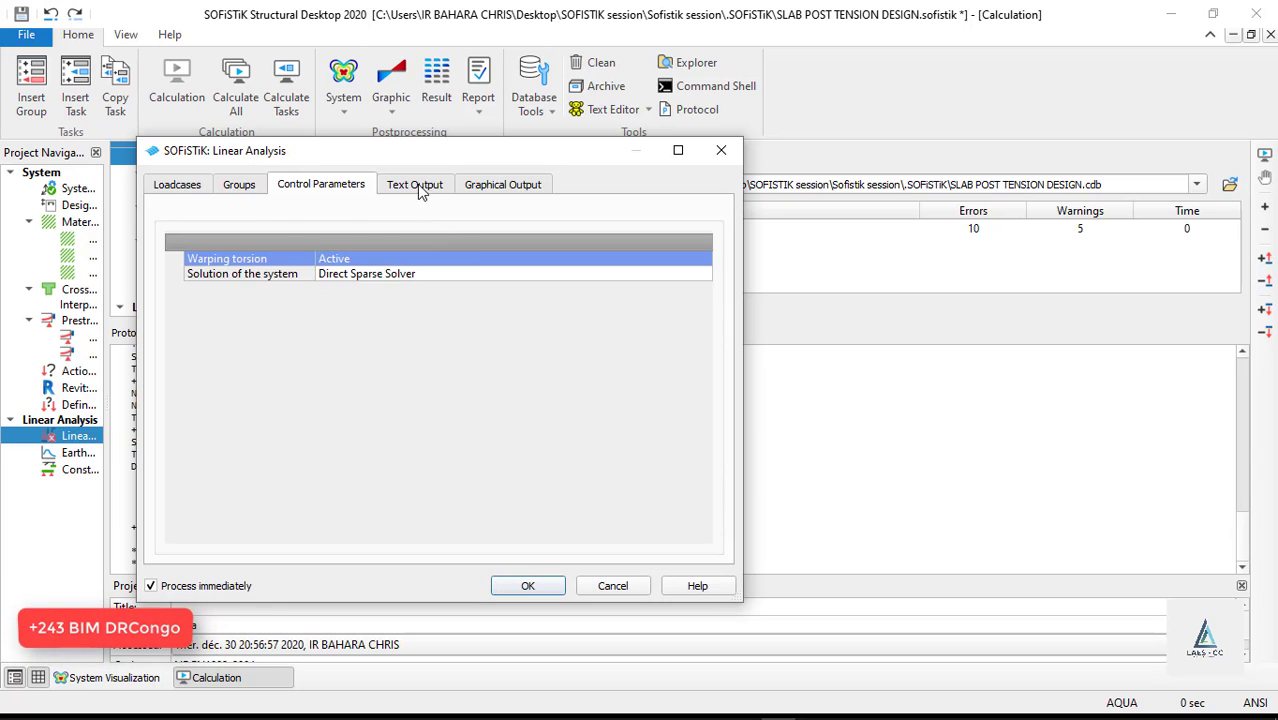
# Change the graphical output view to User defined and try running the linear analysis again.
pyautogui.click(421, 187)
pyautogui.click(496, 180)
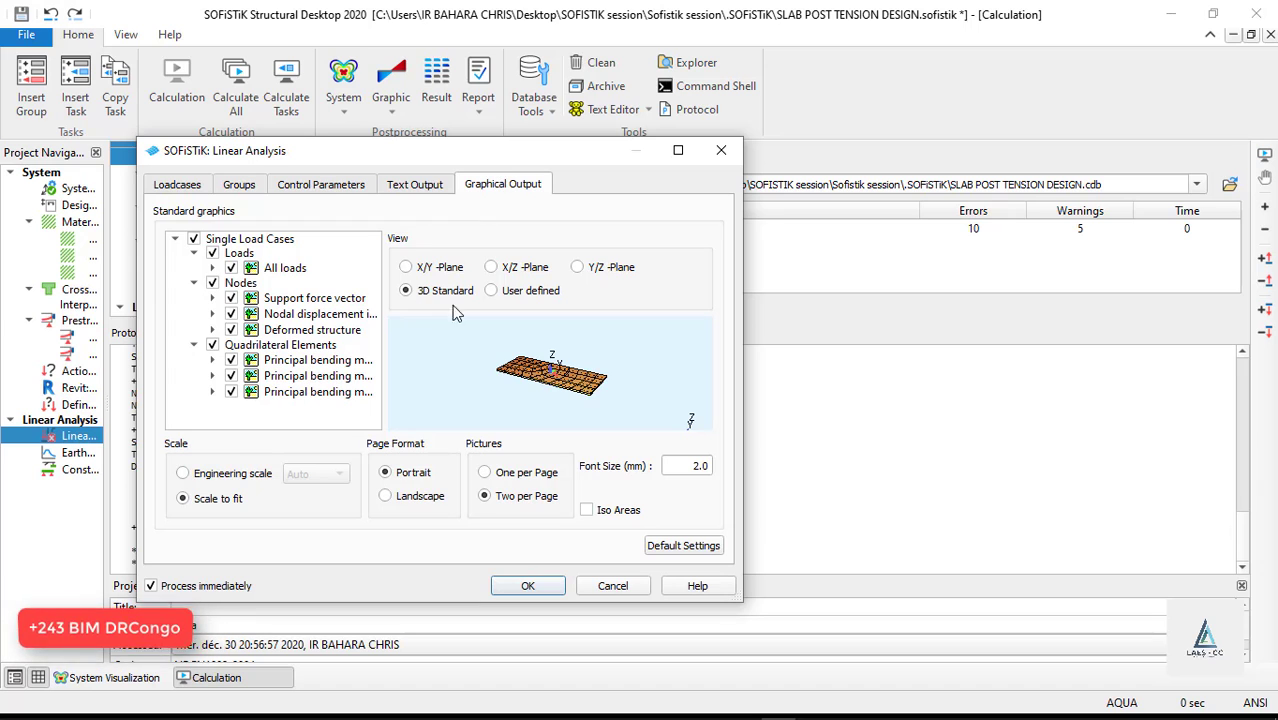
pyautogui.click(545, 295)
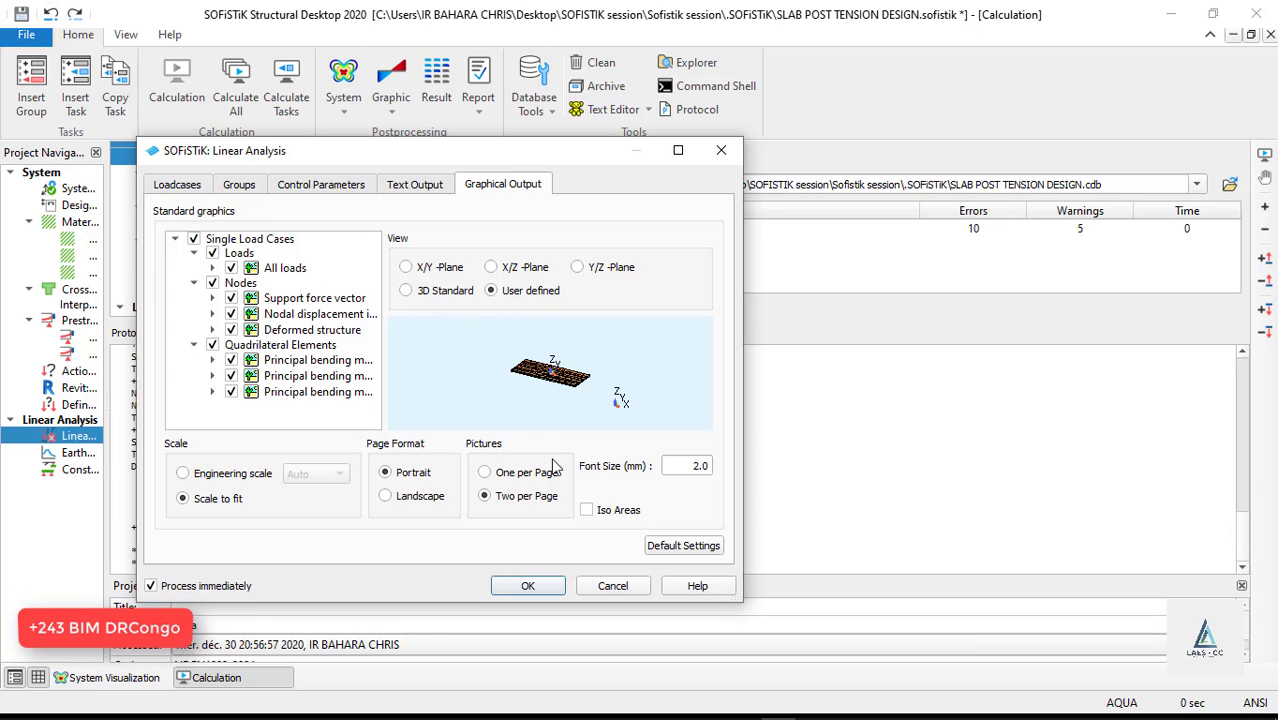
pyautogui.click(527, 585)
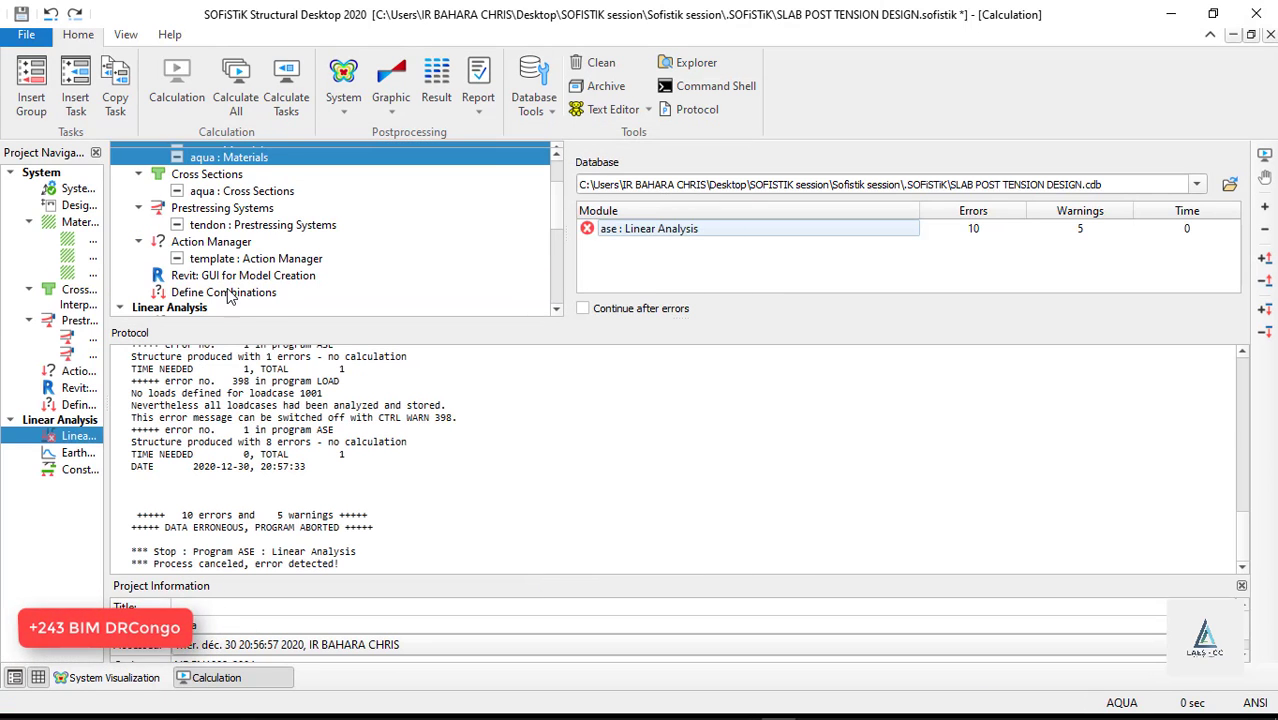
# Return to the system visualization and make the slab transparent to expose the tendons.
pyautogui.click(77, 471)
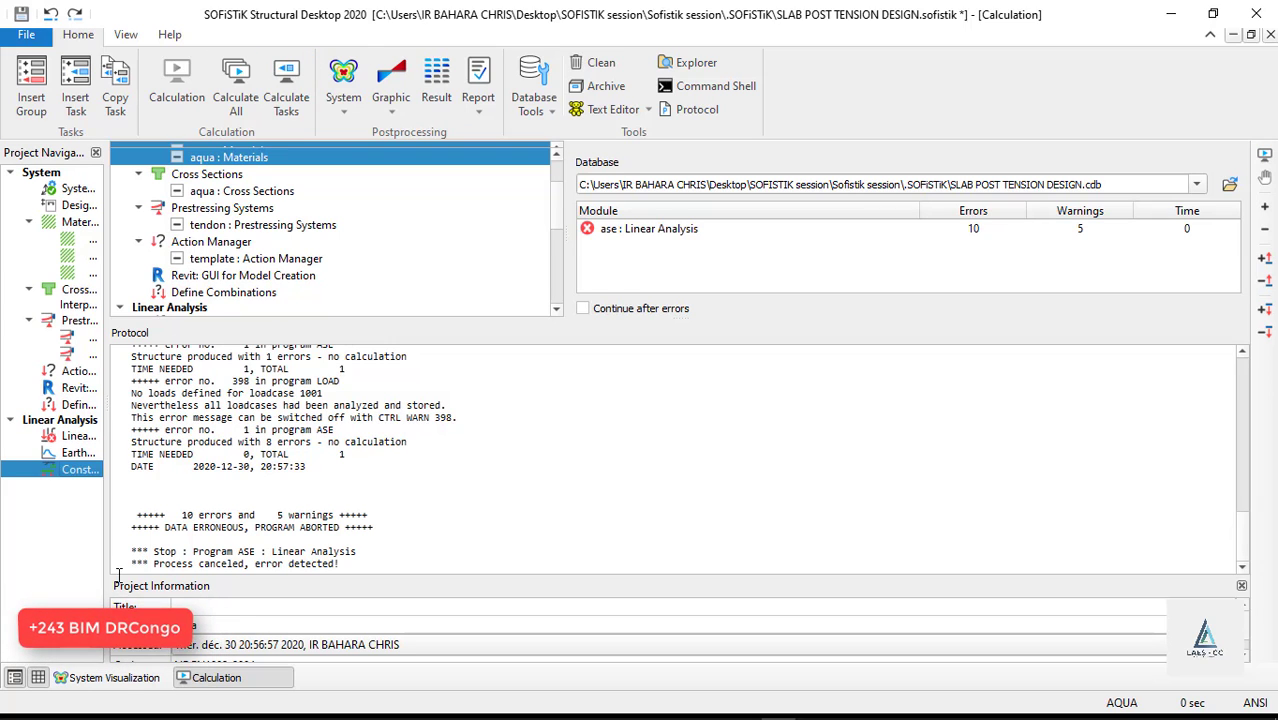
pyautogui.click(114, 678)
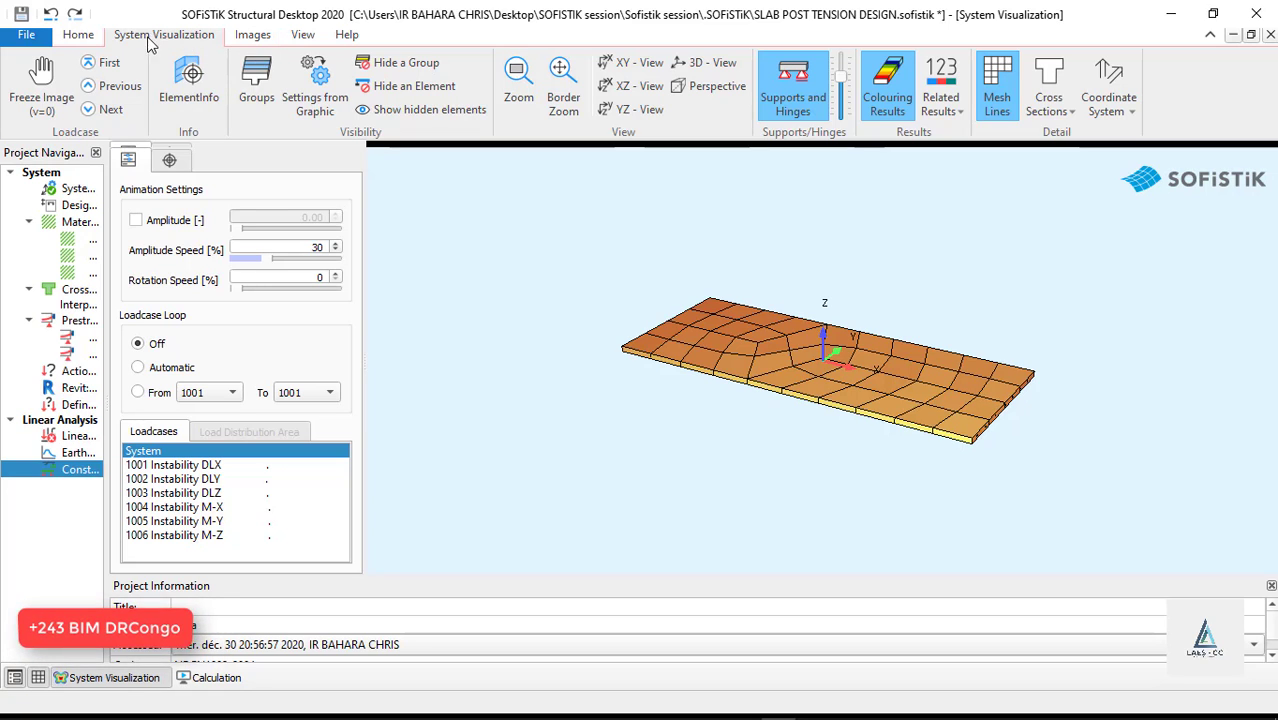
pyautogui.click(242, 36)
pyautogui.click(302, 34)
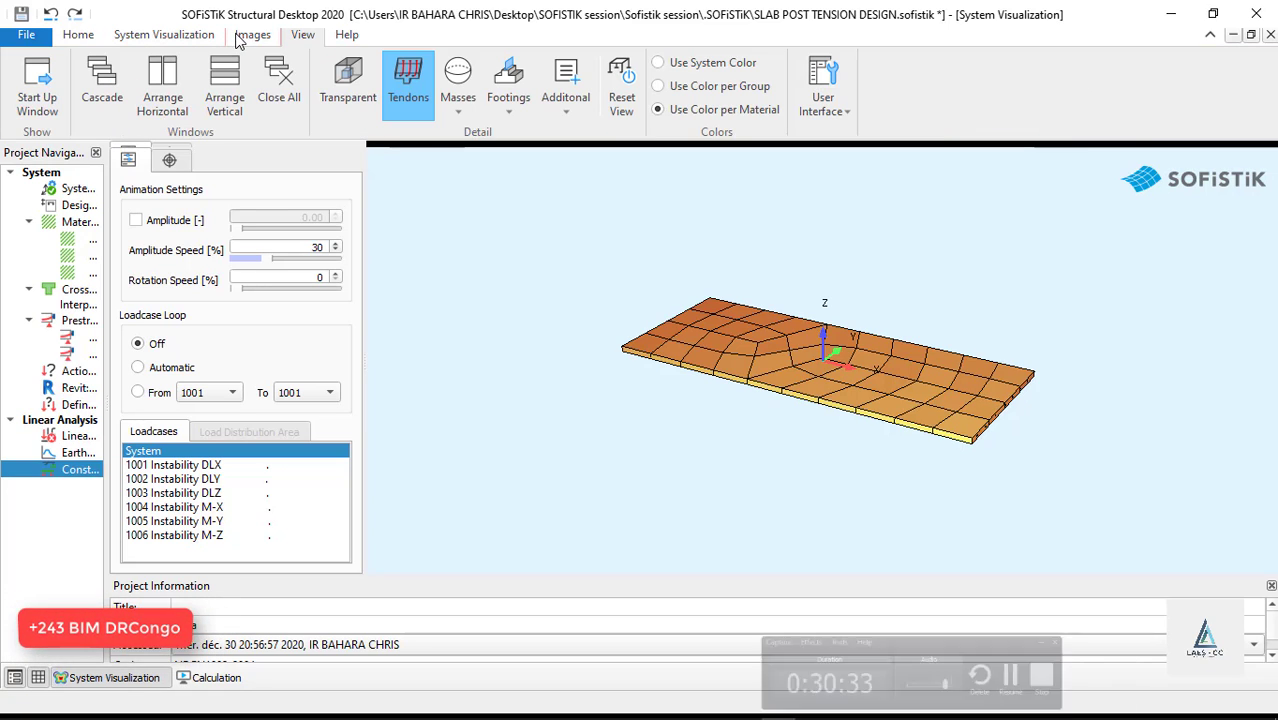
pyautogui.scroll(4, 811, 341)
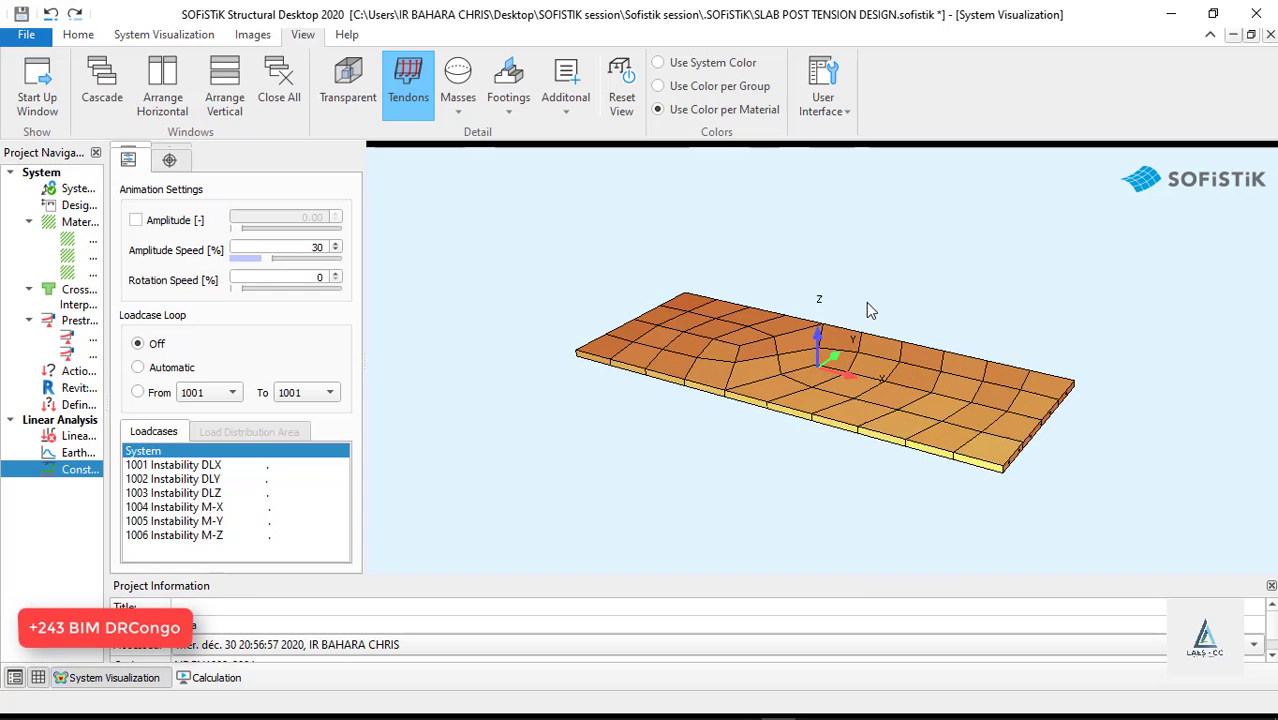
pyautogui.click(350, 78)
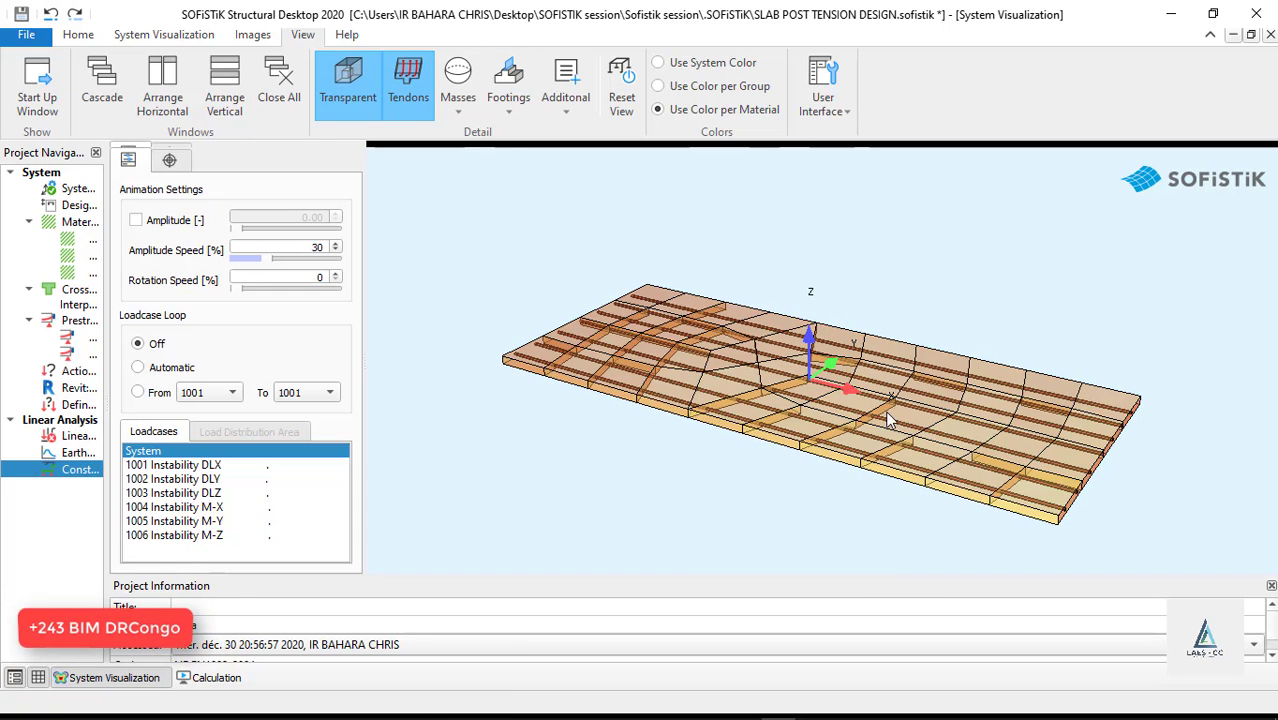
# Examine the tendon layout inside the transparent slab from several angles, including close-ups of the tendon ends at the slab edge.
pyautogui.moveTo(942, 460); pyautogui.dragTo(860, 556)
pyautogui.scroll(3, 840, 546)
pyautogui.moveTo(787, 538); pyautogui.dragTo(768, 541)
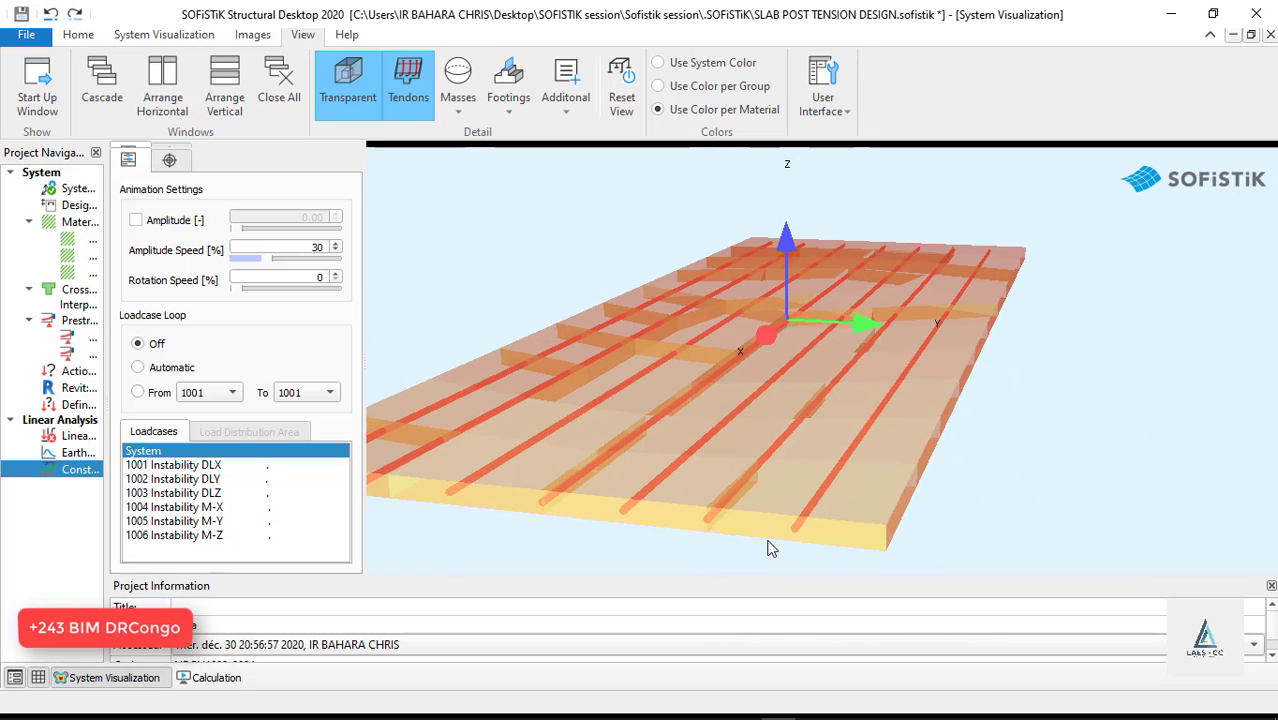
pyautogui.moveTo(714, 352); pyautogui.dragTo(918, 370)
pyautogui.scroll(3, 860, 538)
pyautogui.scroll(-4, 676, 342)
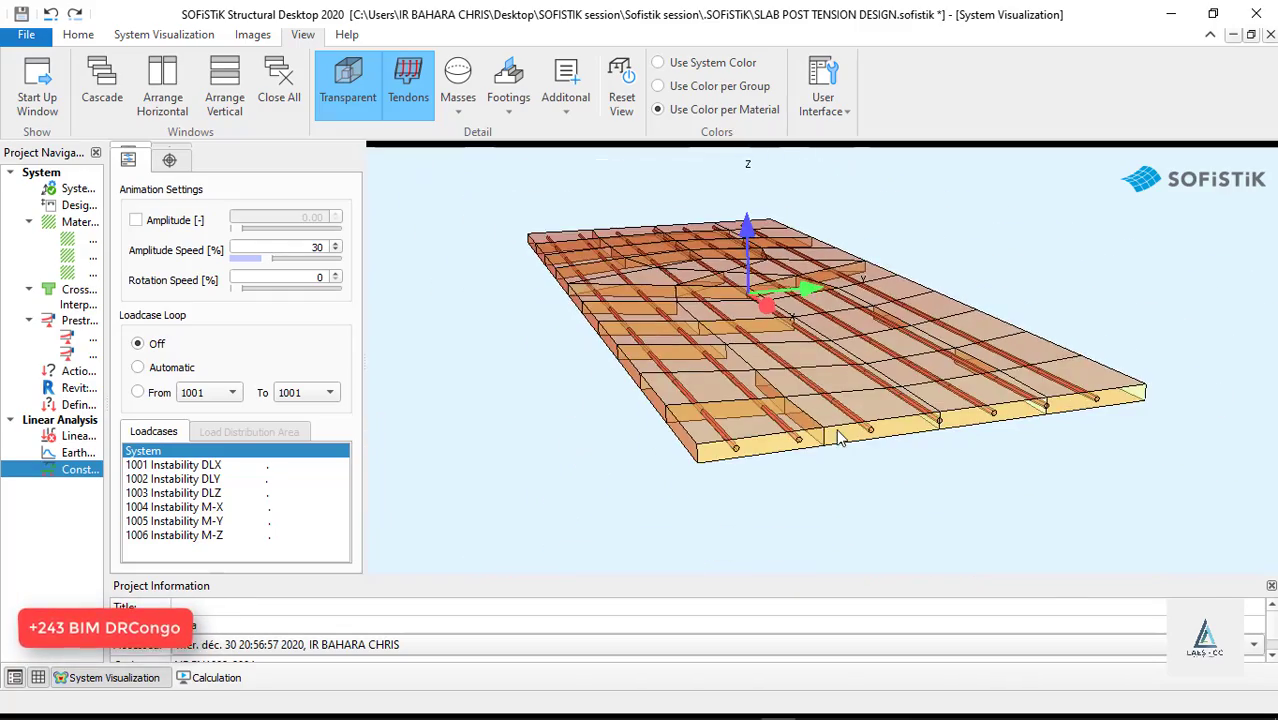
pyautogui.moveTo(841, 433); pyautogui.dragTo(570, 407)
pyautogui.scroll(3, 398, 393)
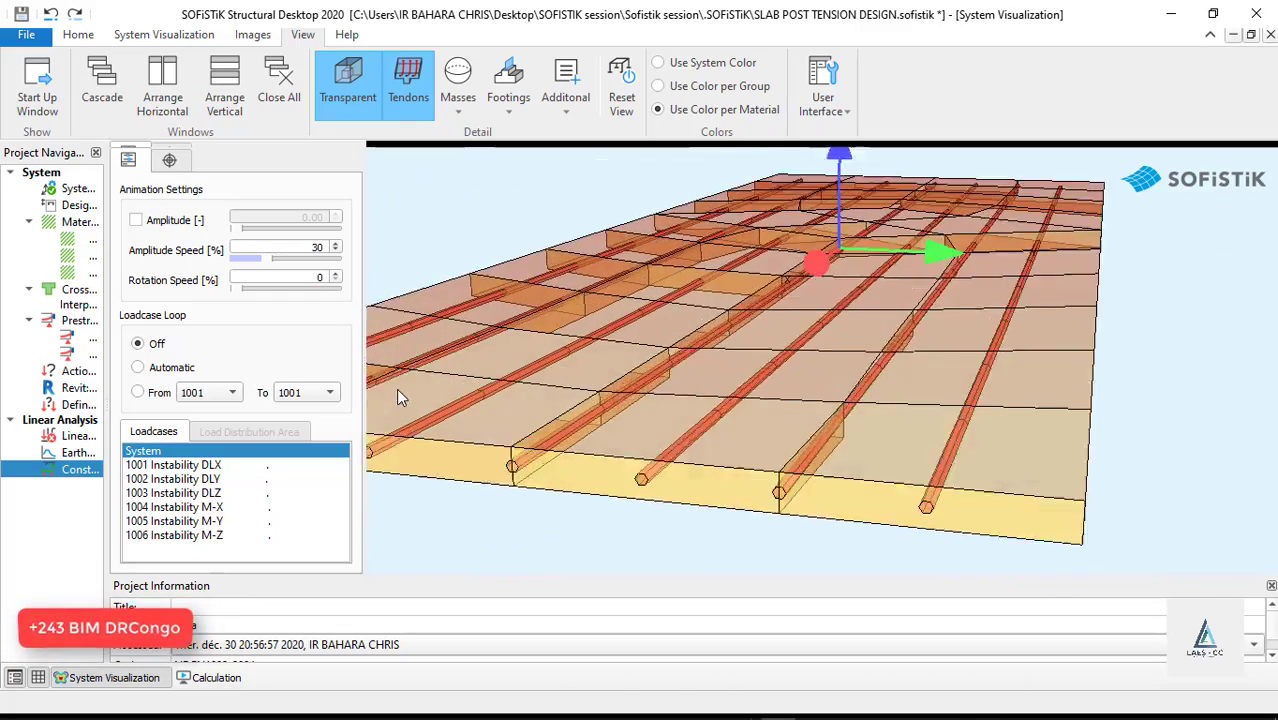
pyautogui.scroll(2, 697, 404)
pyautogui.scroll(-5, 711, 318)
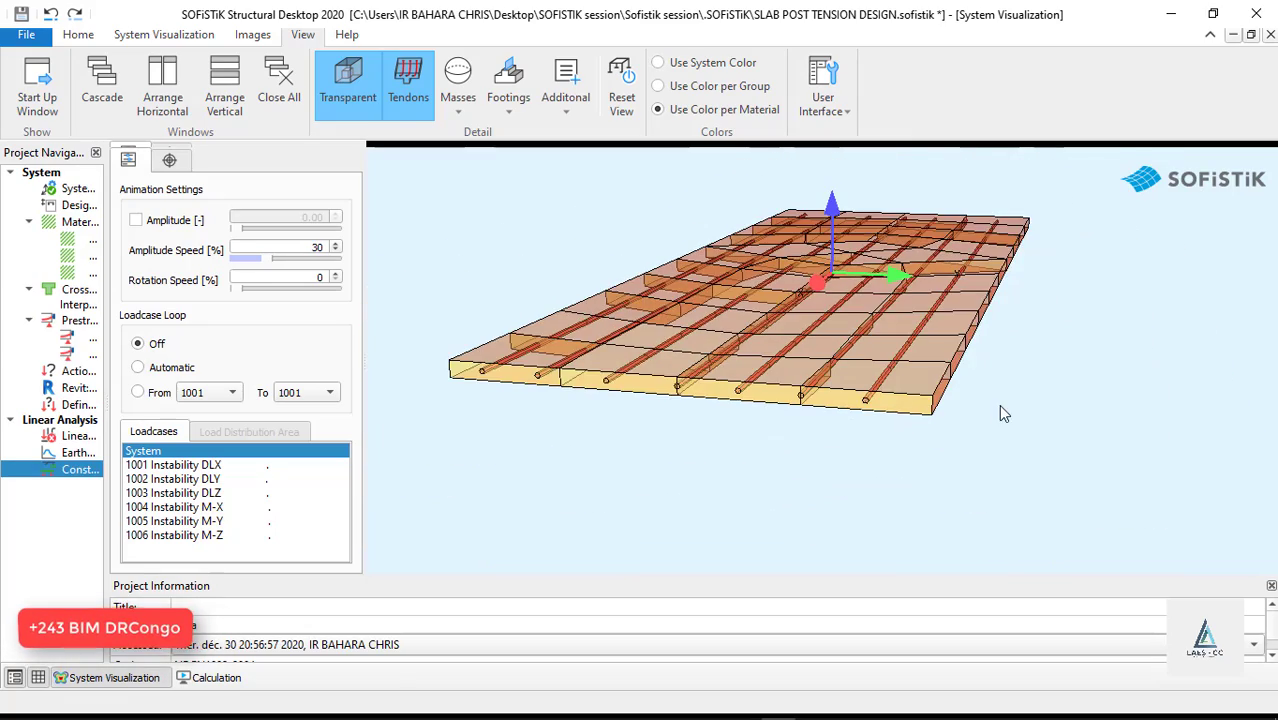
pyautogui.moveTo(998, 404); pyautogui.dragTo(728, 436)
pyautogui.scroll(3, 683, 508)
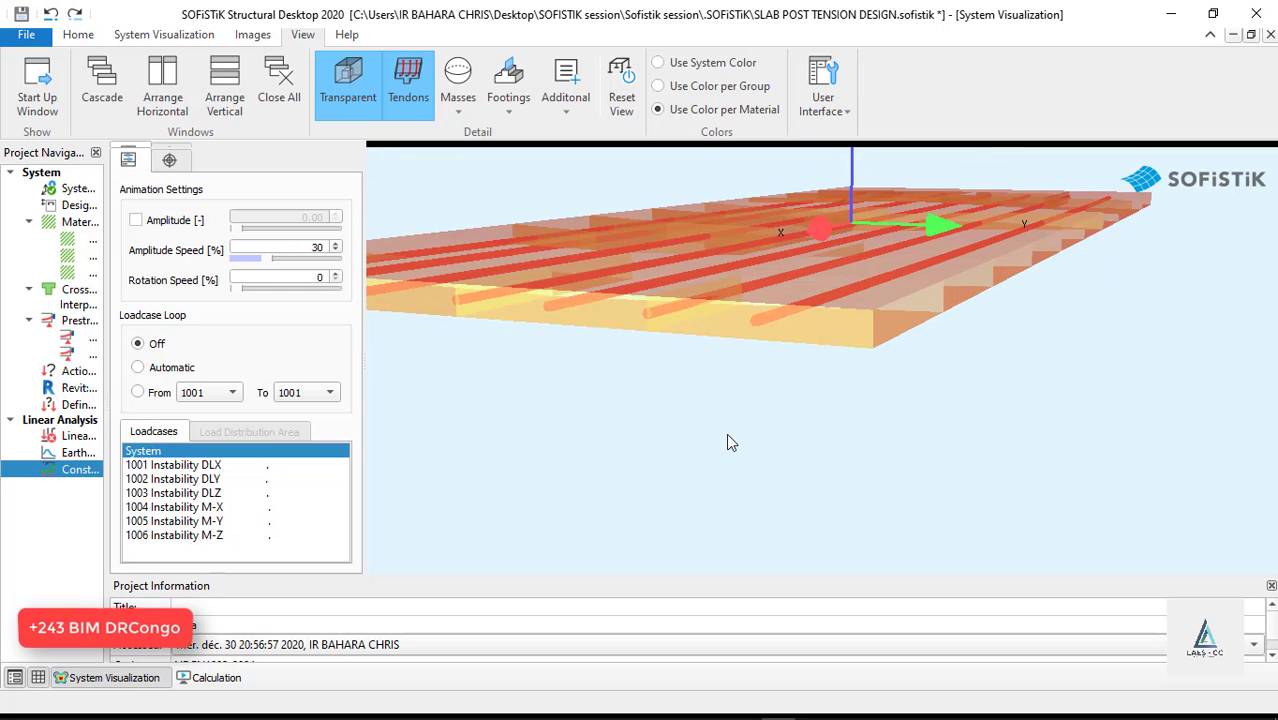
# Switch back to the Level 1 structural plan in Revit, keeping the SOFiSTiK Structural Desktop project open.
pyautogui.click(1256, 13)
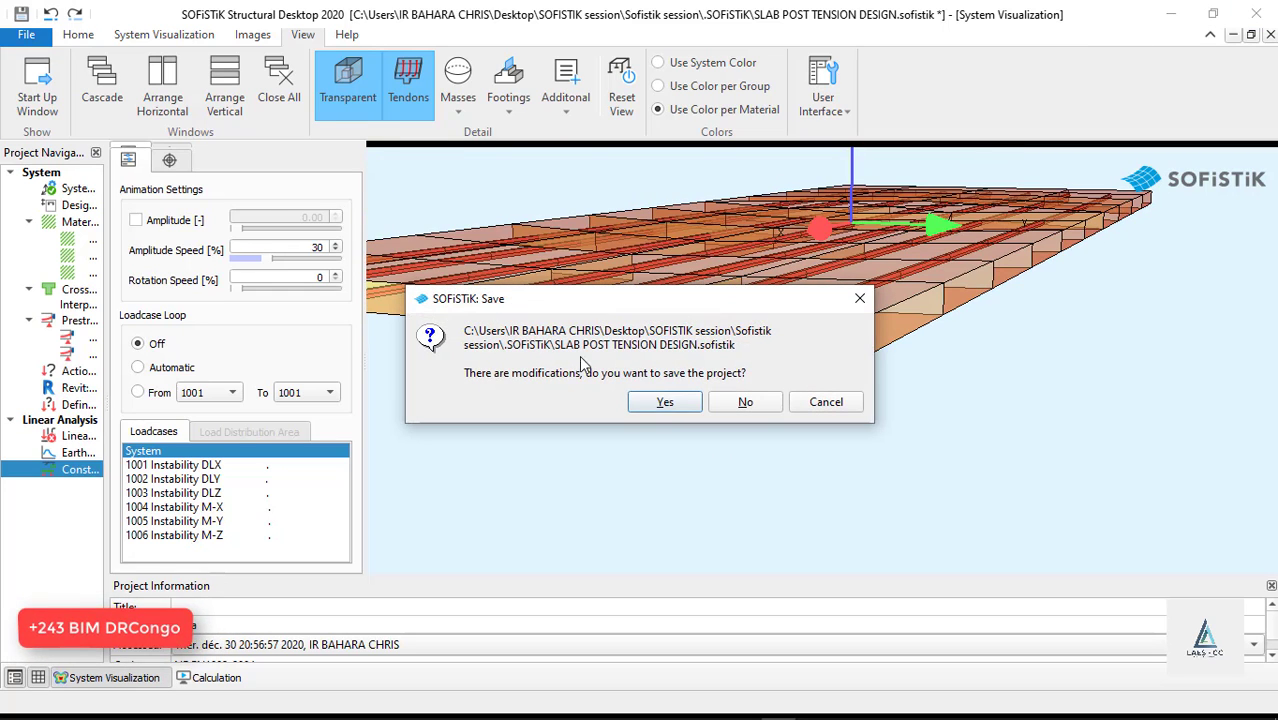
pyautogui.click(861, 298)
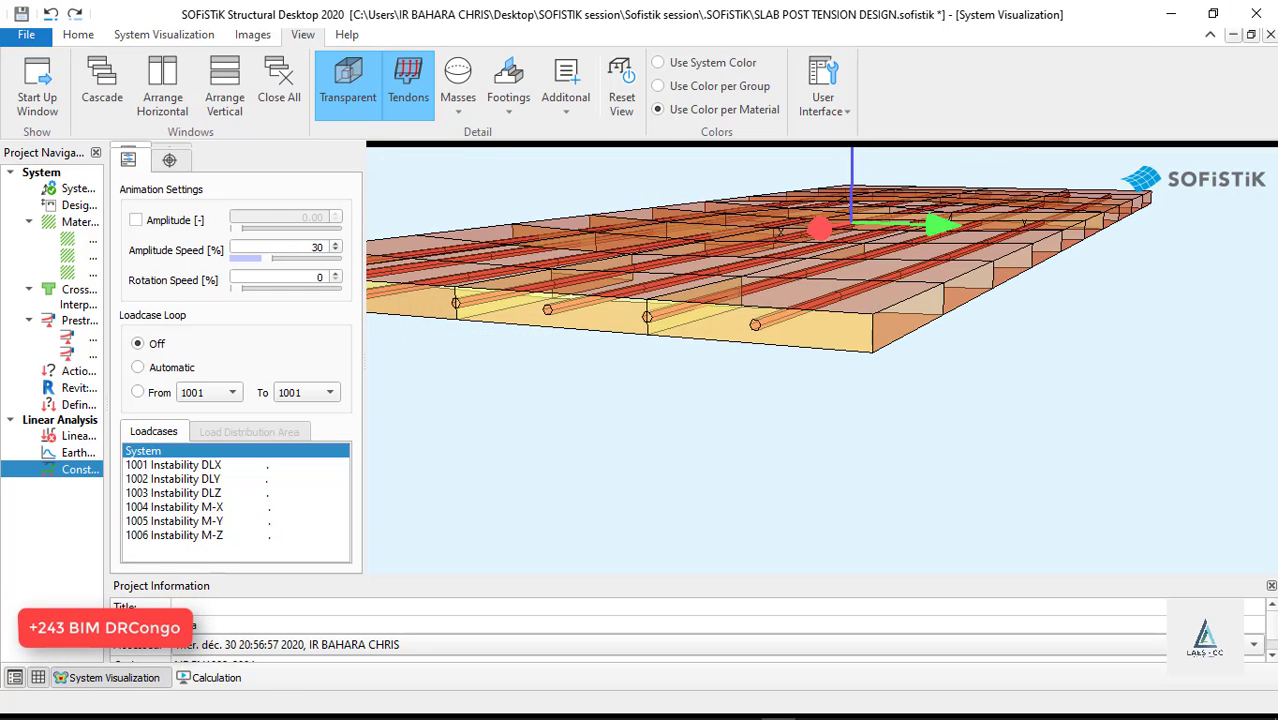
pyautogui.click(605, 709)
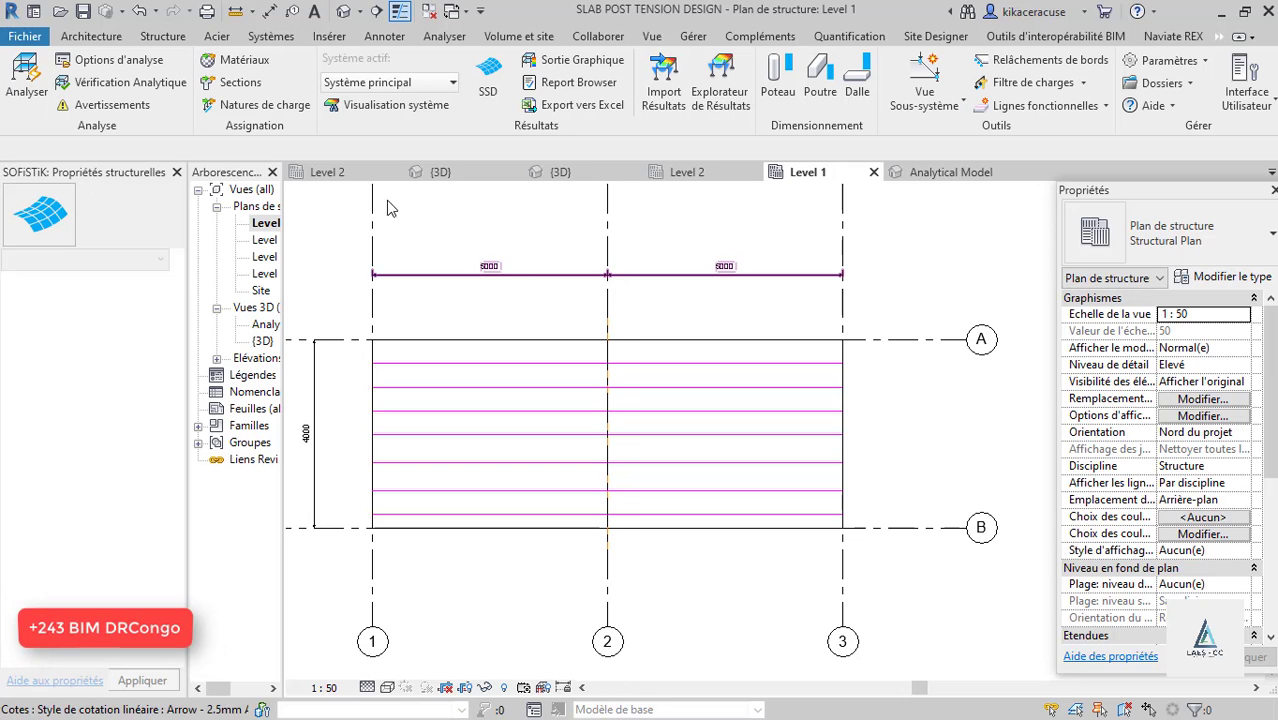
# Regenerate the slab system from the active view with load case analysis turned off, and open the results on closing.
pyautogui.click(28, 80)
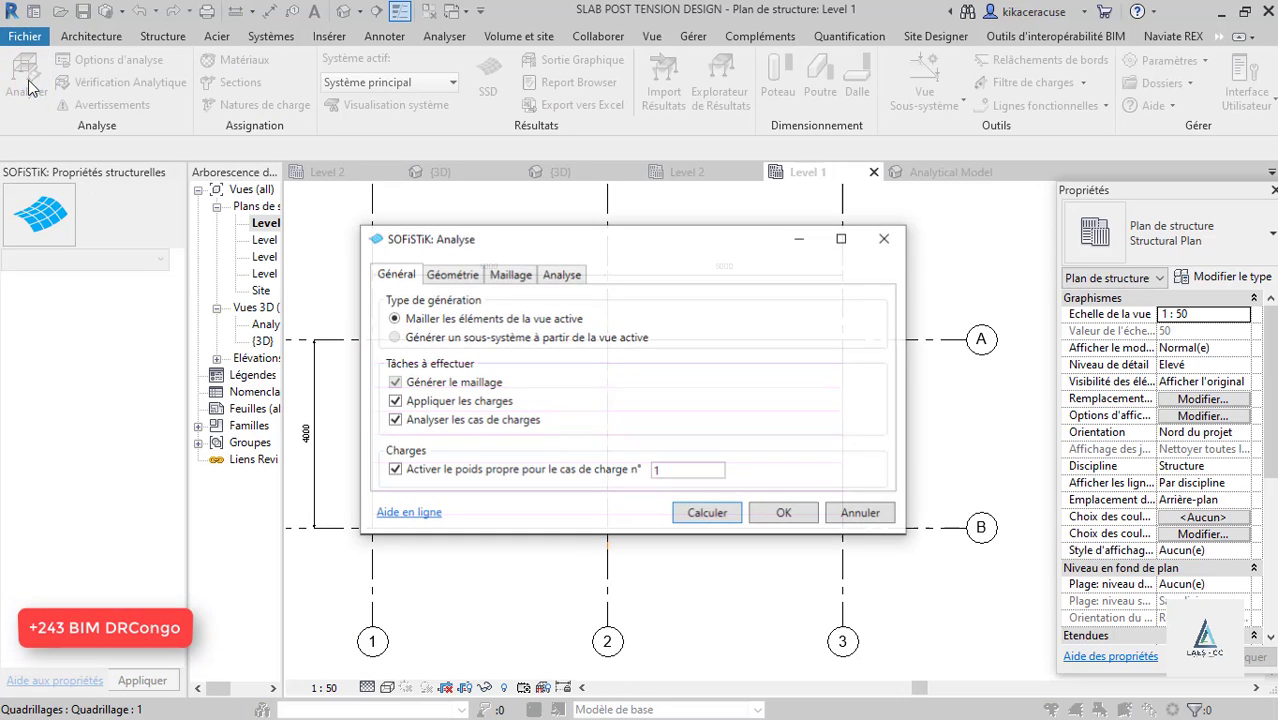
pyautogui.click(425, 421)
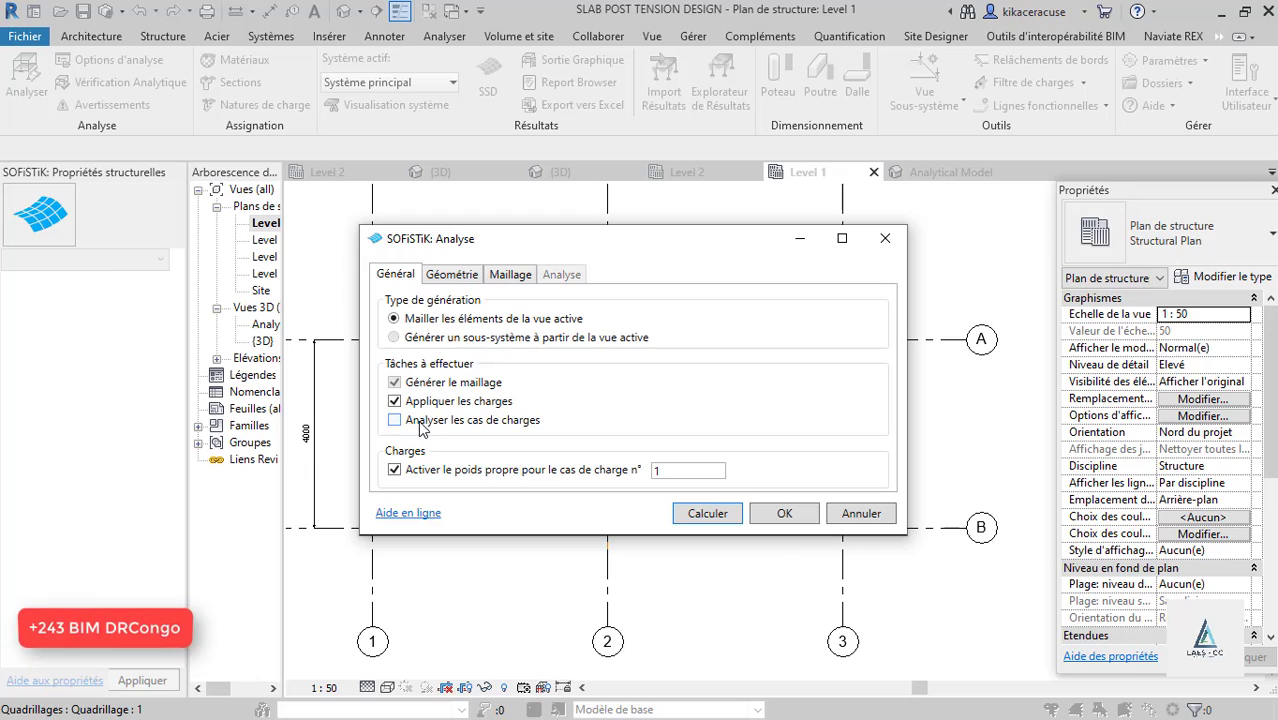
pyautogui.click(466, 281)
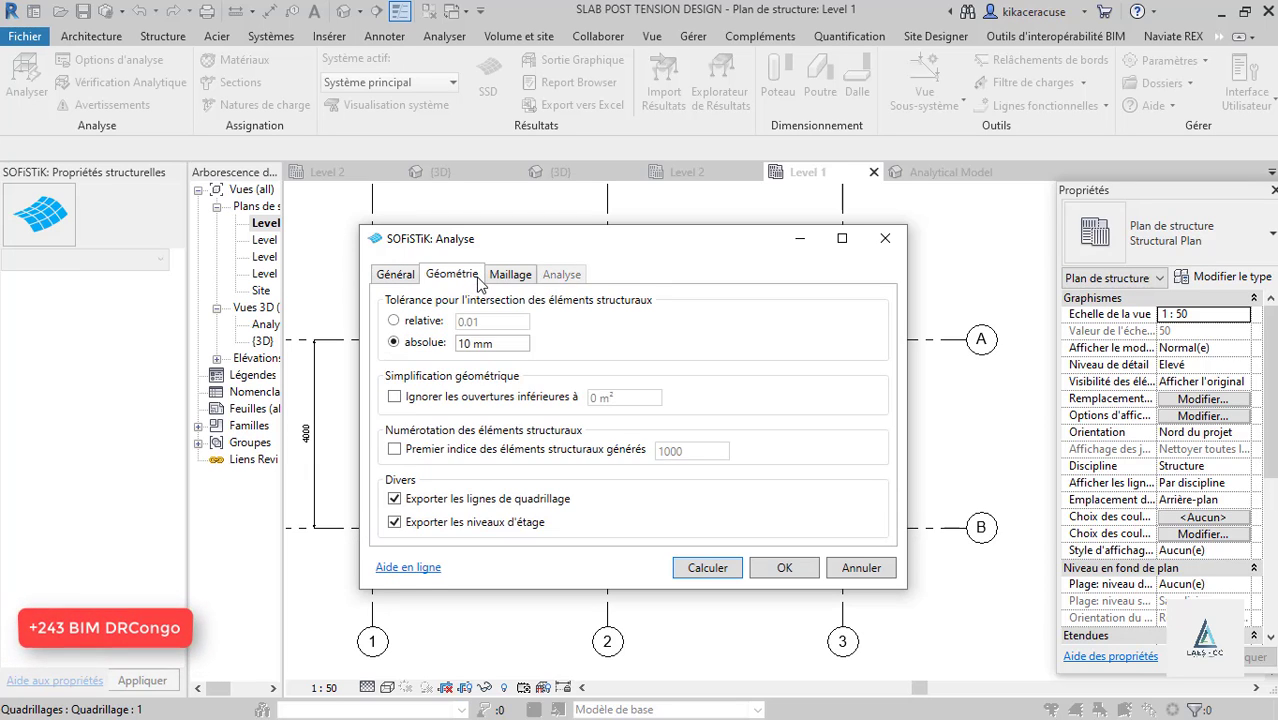
pyautogui.click(505, 276)
pyautogui.click(707, 535)
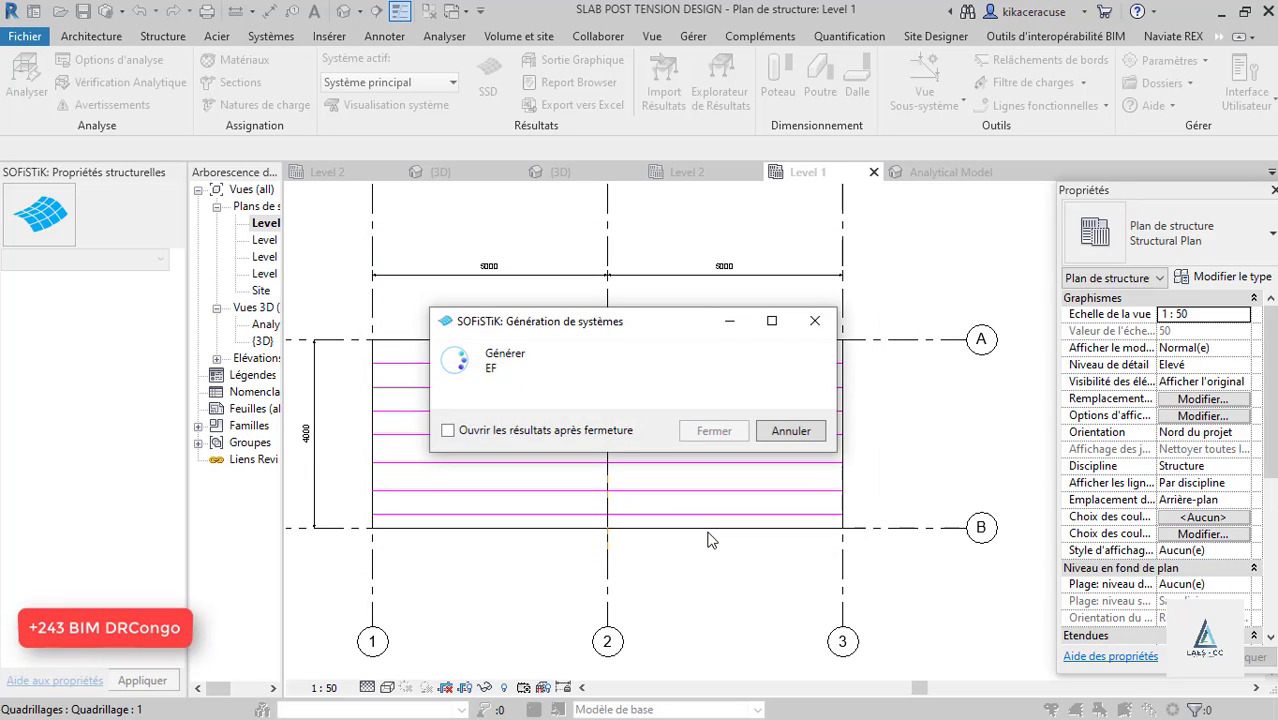
pyautogui.click(517, 430)
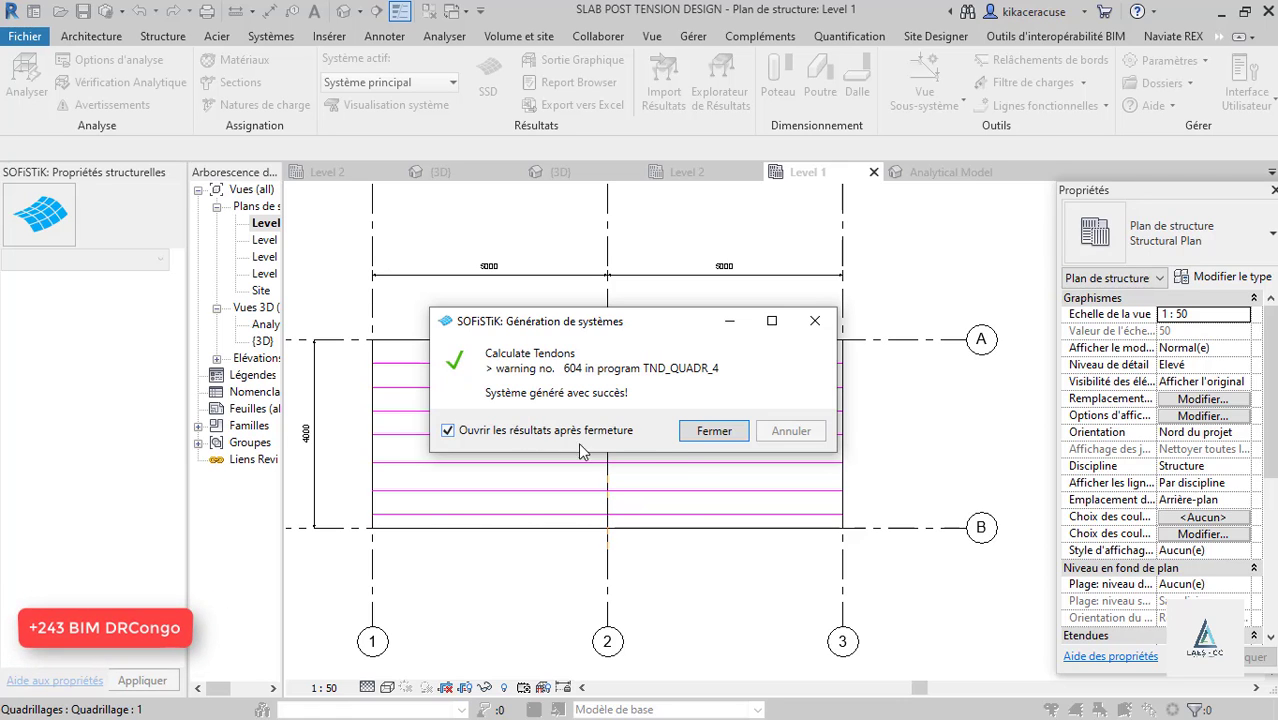
pyautogui.click(716, 432)
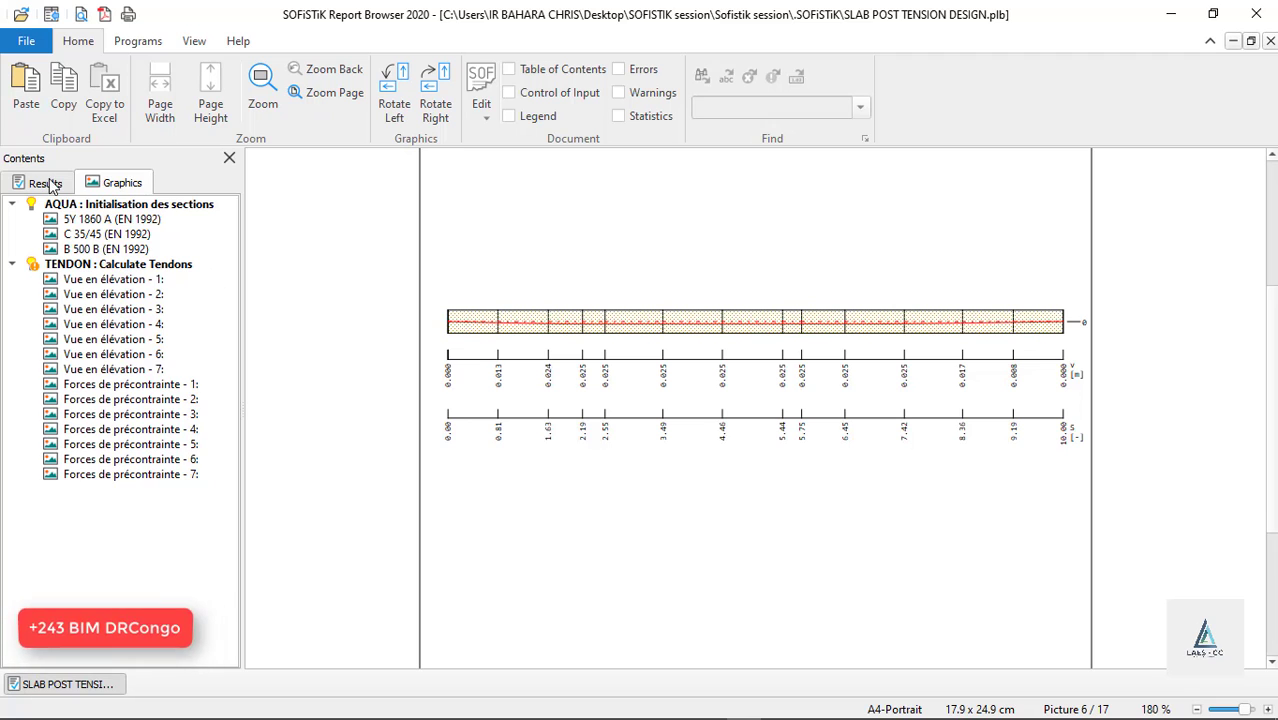
# Review the tendon geometry and prestressing system results for tendons 5 and 6 in the report.
pyautogui.click(45, 182)
pyautogui.scroll(-7, 153, 348)
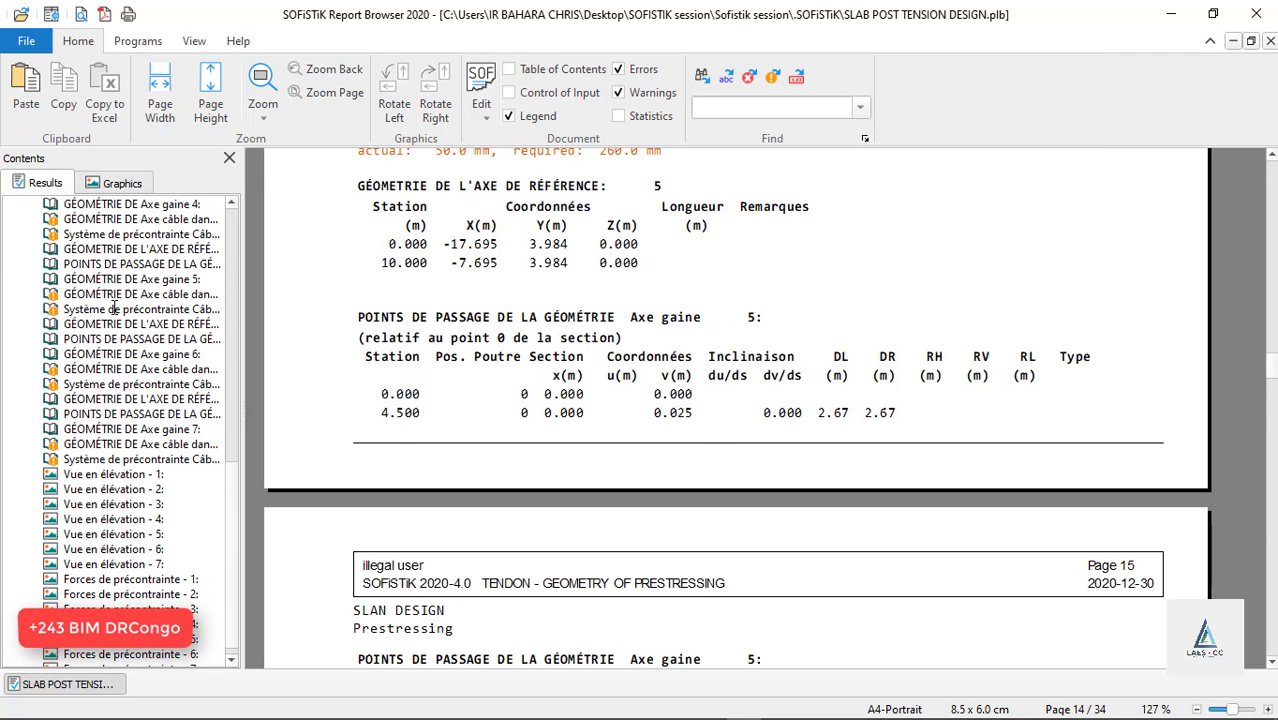
pyautogui.click(114, 309)
pyautogui.click(118, 266)
pyautogui.click(97, 384)
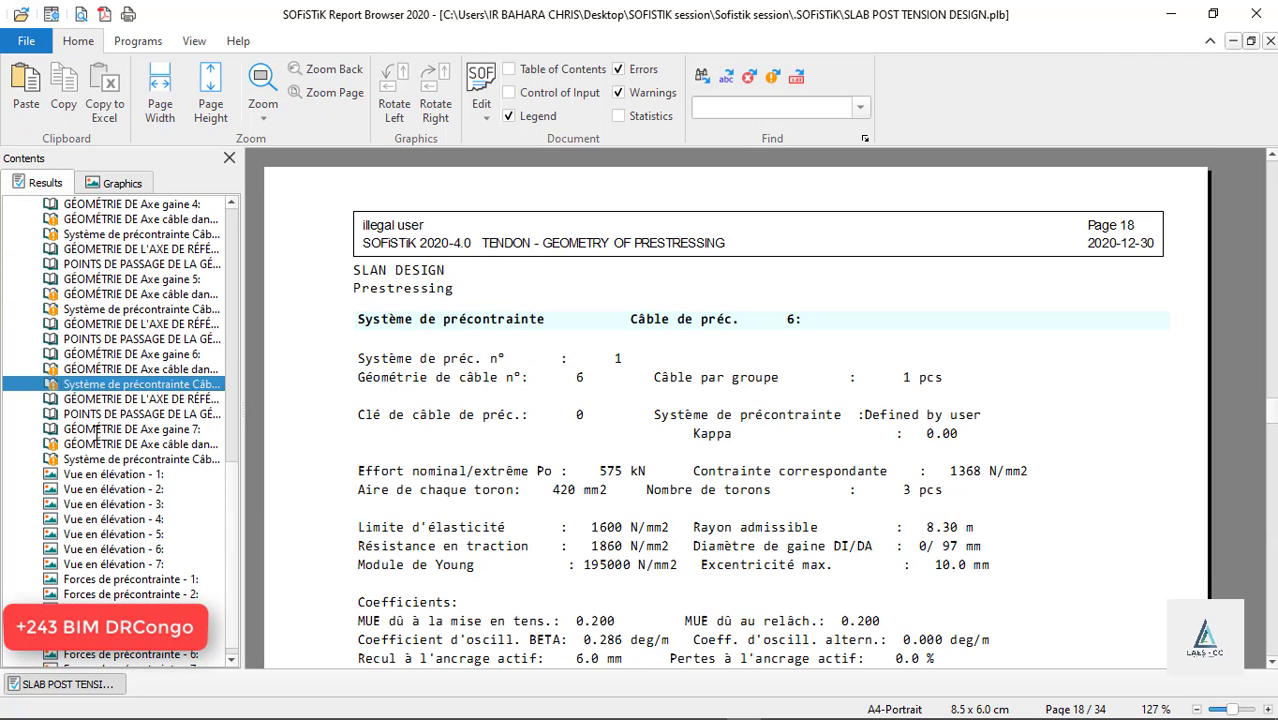
# Examine the elevation views of tendons 1, 2, 3 and 5 in the report, reading through the tendon 1 page.
pyautogui.click(106, 488)
pyautogui.scroll(-5, 536, 457)
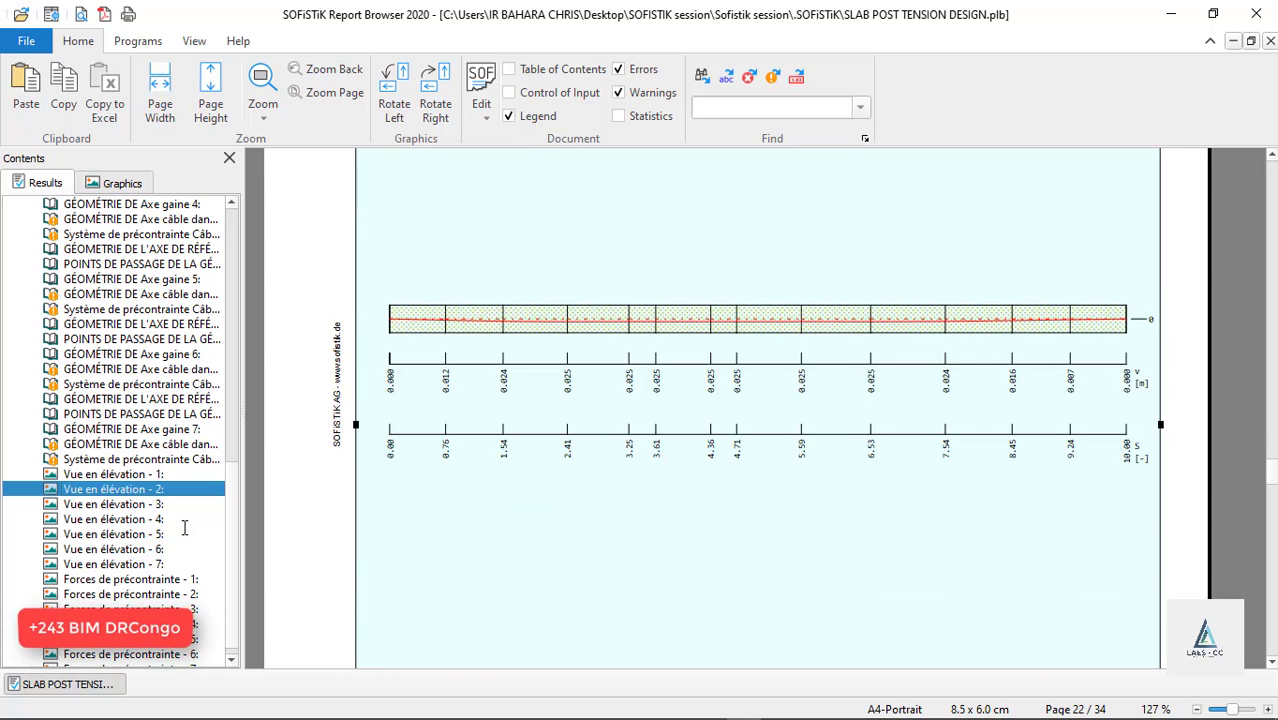
pyautogui.click(108, 533)
pyautogui.click(102, 503)
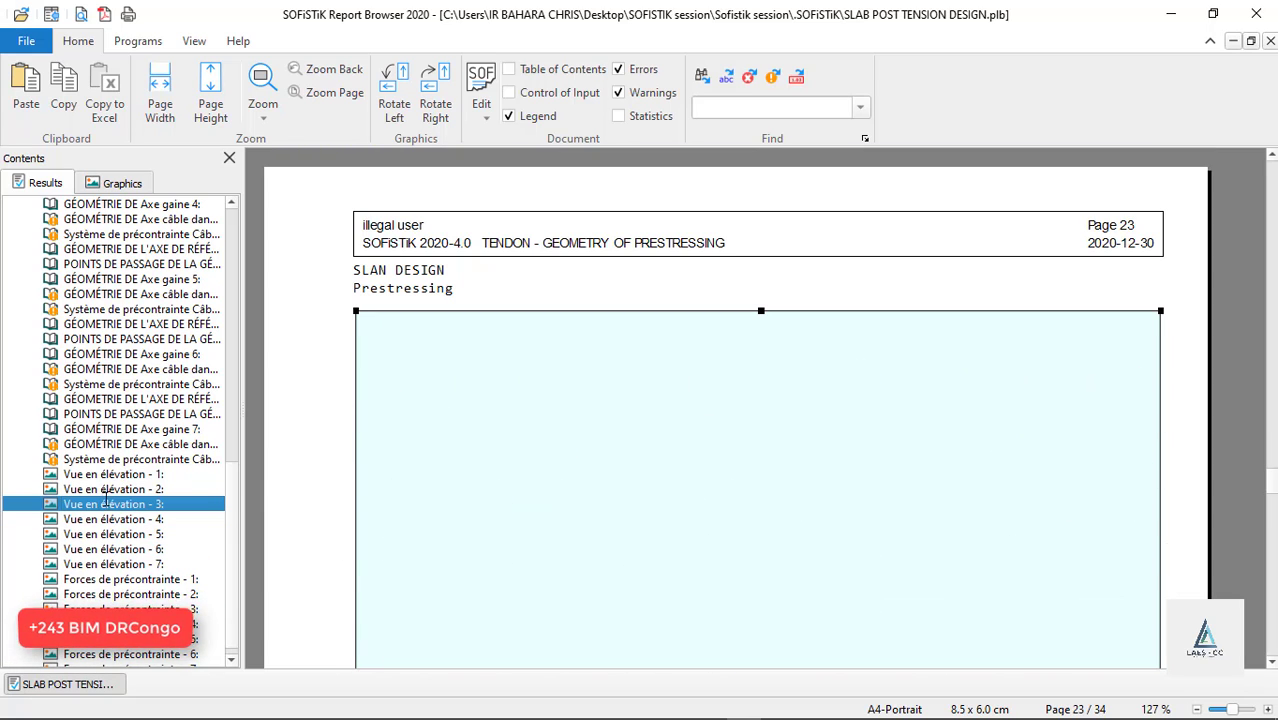
pyautogui.click(86, 488)
pyautogui.click(110, 473)
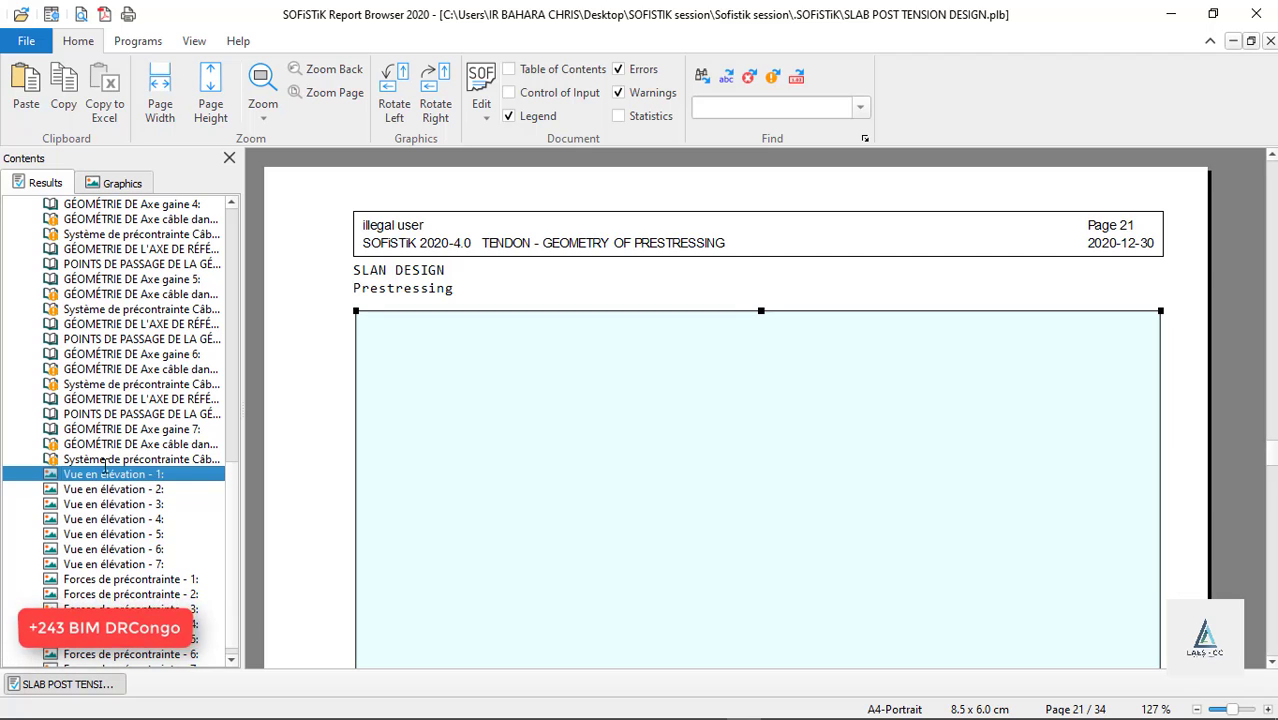
pyautogui.scroll(-5, 540, 395)
pyautogui.scroll(-3, 543, 392)
pyautogui.scroll(-3, 782, 431)
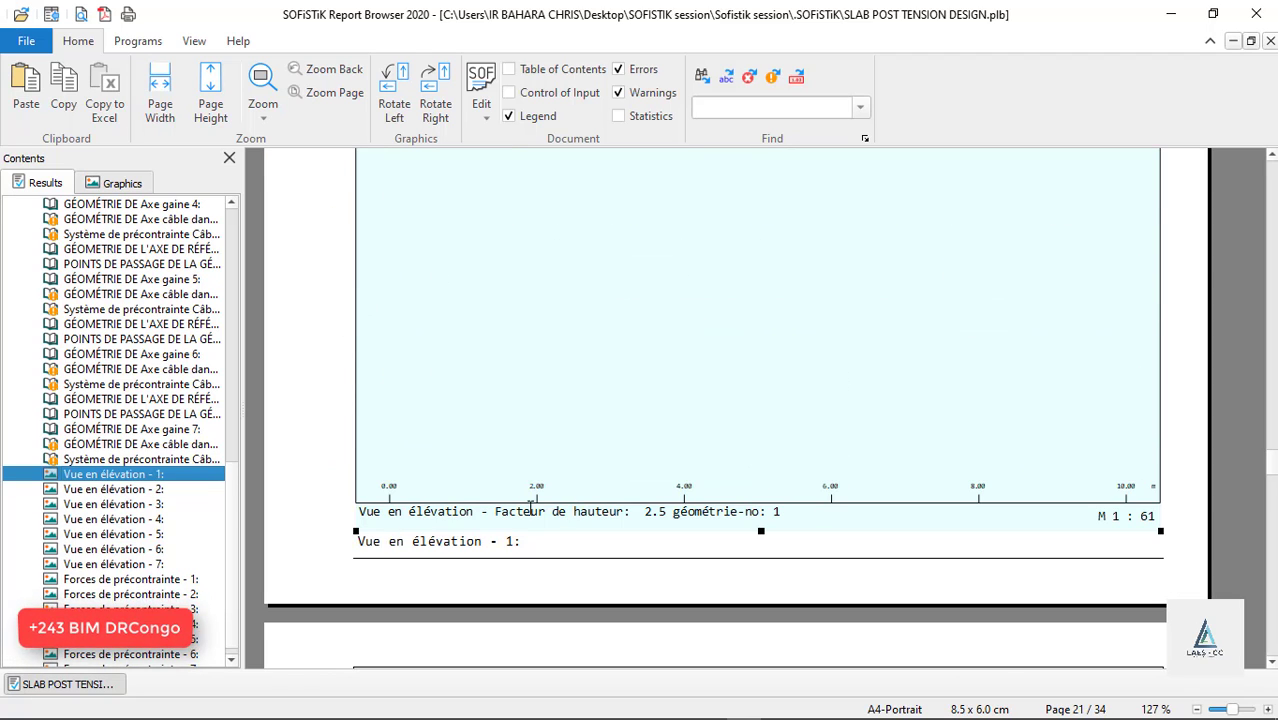
pyautogui.scroll(-1, 196, 510)
# Inspect the prestressing force diagram of tendon 4, the report's export and printing options, and the elevation view of tendon 5.
pyautogui.click(130, 608)
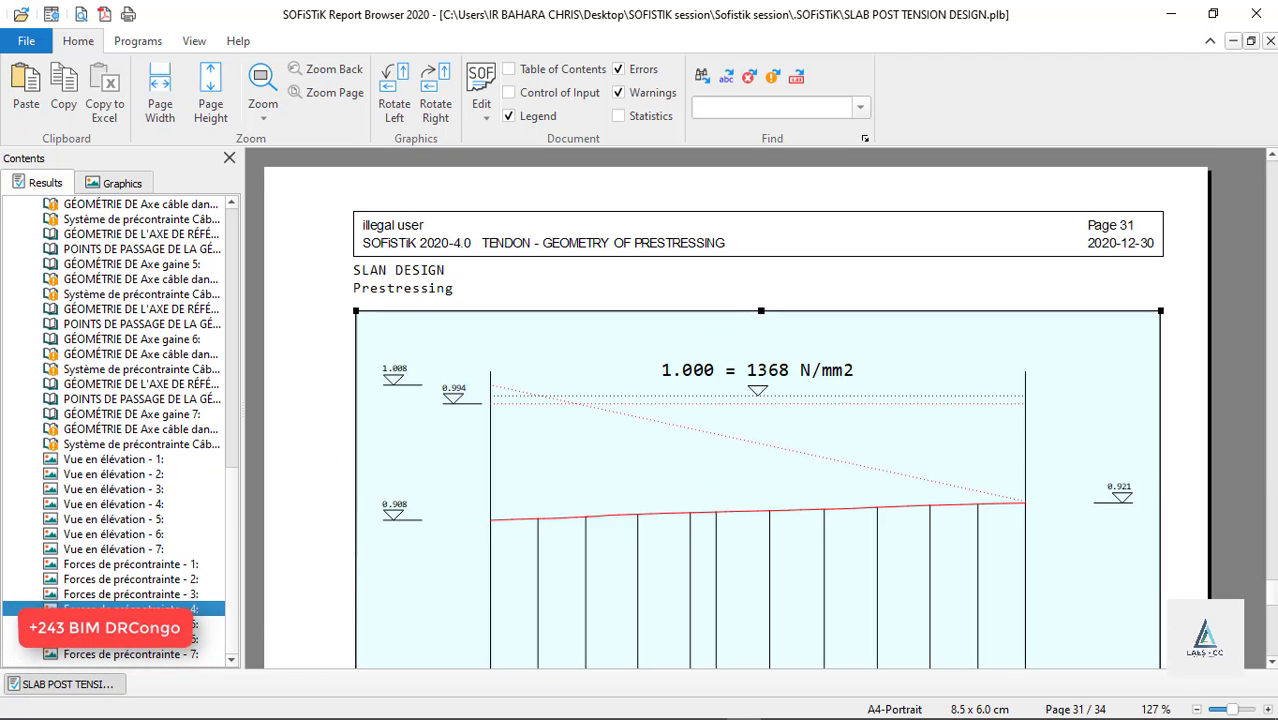
pyautogui.scroll(-5, 580, 390)
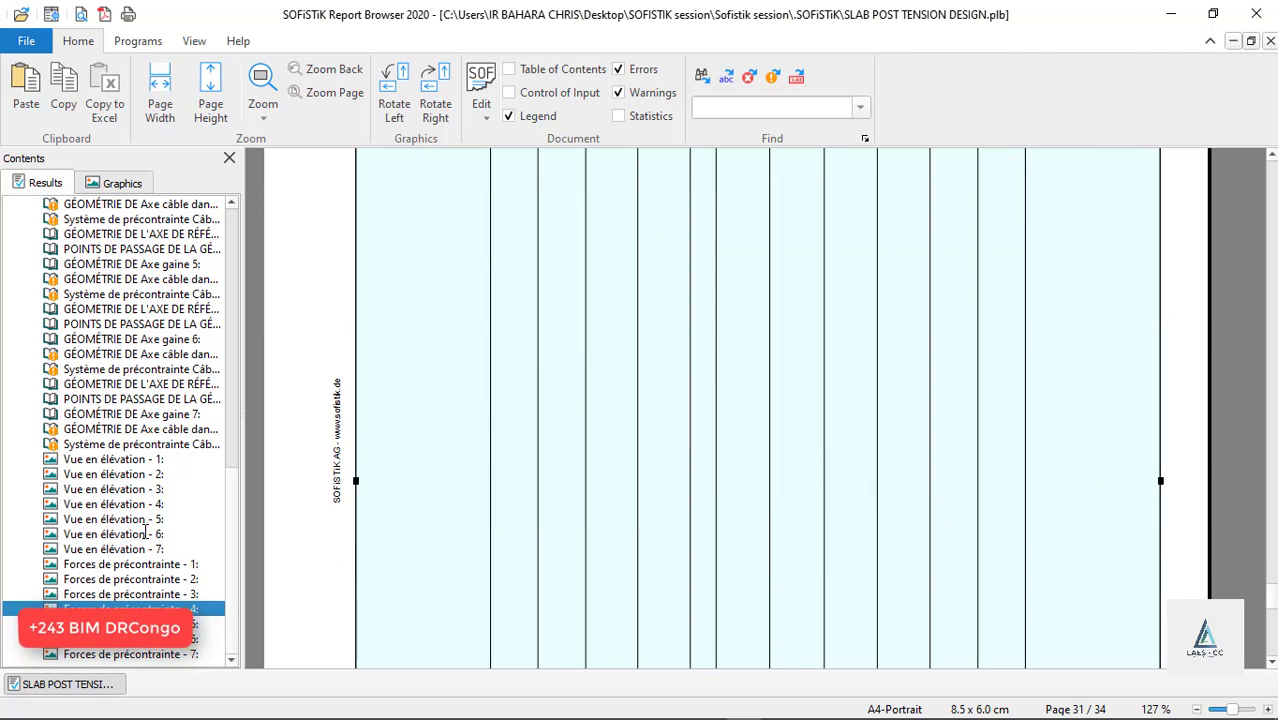
pyautogui.click(26, 41)
pyautogui.moveTo(150, 283)
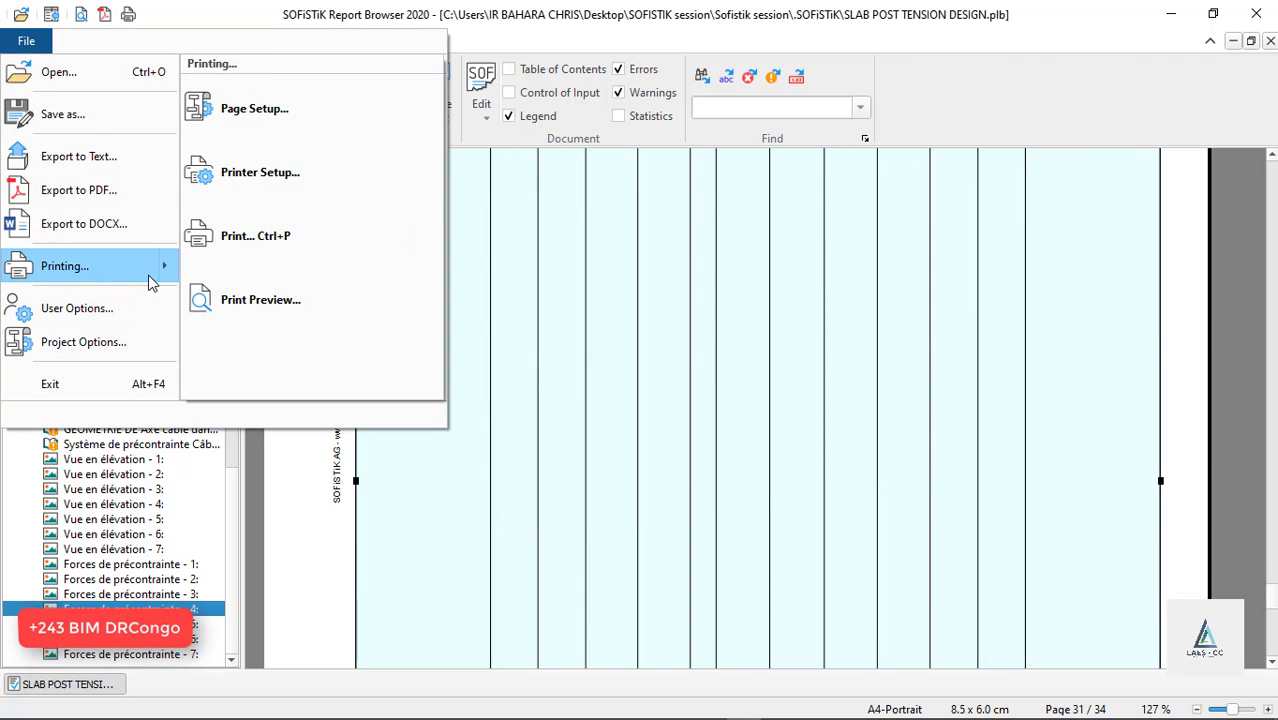
pyautogui.click(160, 519)
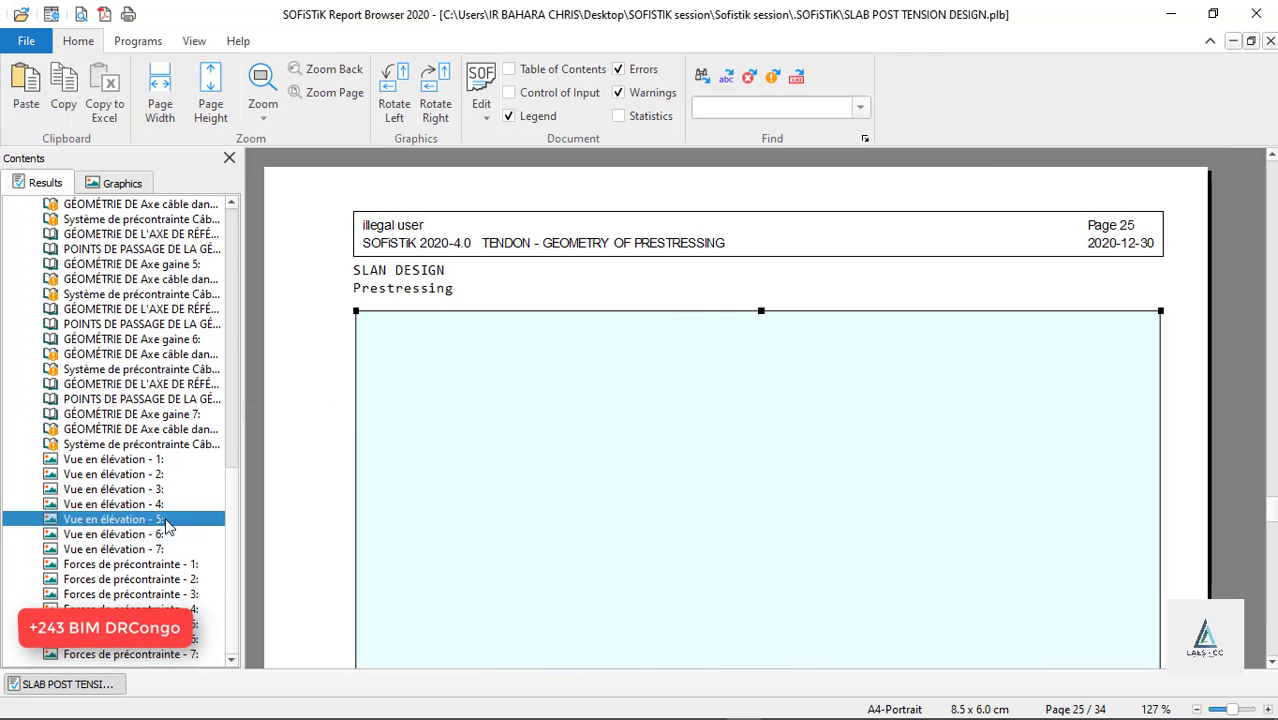
# Return to Revit and look over the available functional line types and the SOFiSTiK settings options.
pyautogui.click(1172, 16)
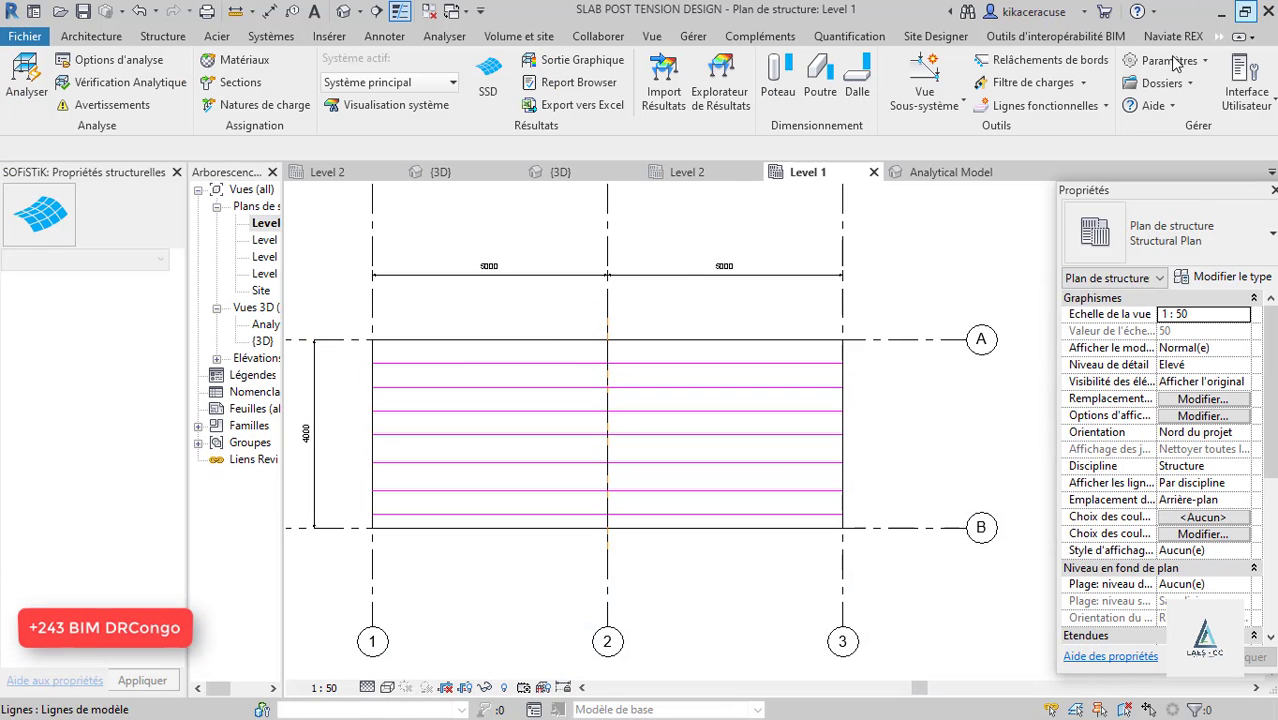
pyautogui.click(1099, 107)
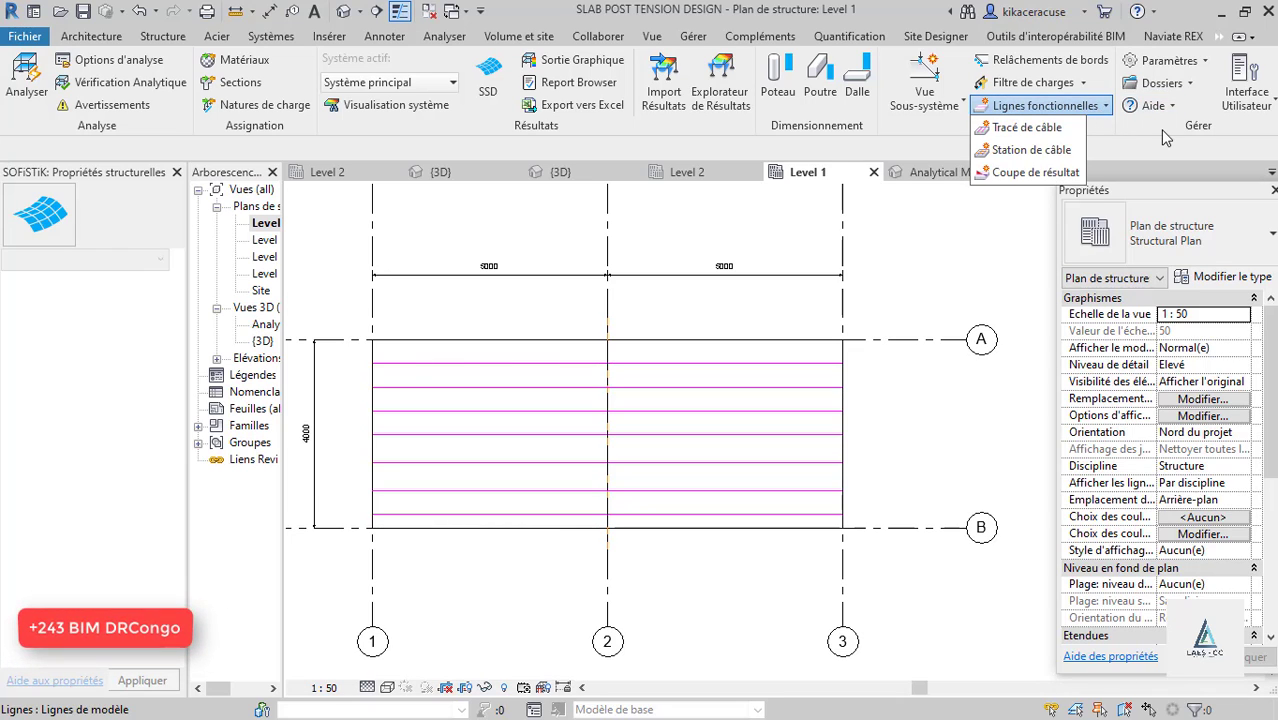
pyautogui.click(465, 330)
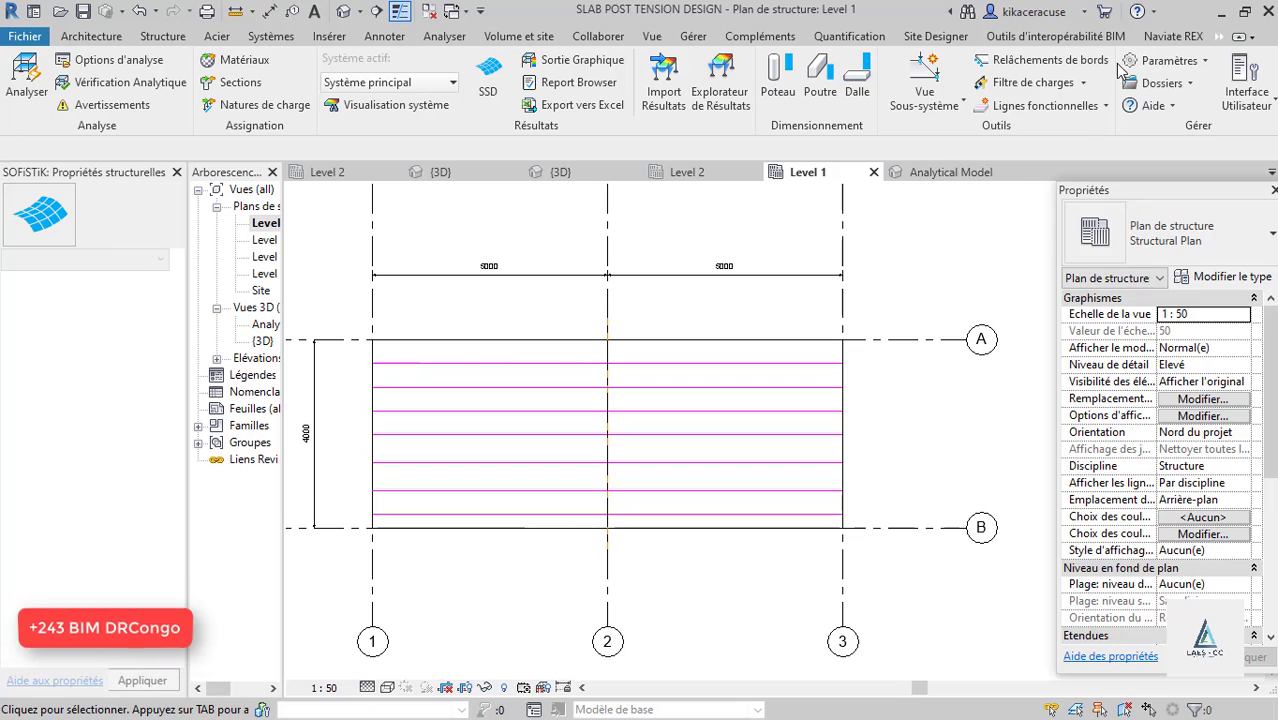
pyautogui.click(1184, 66)
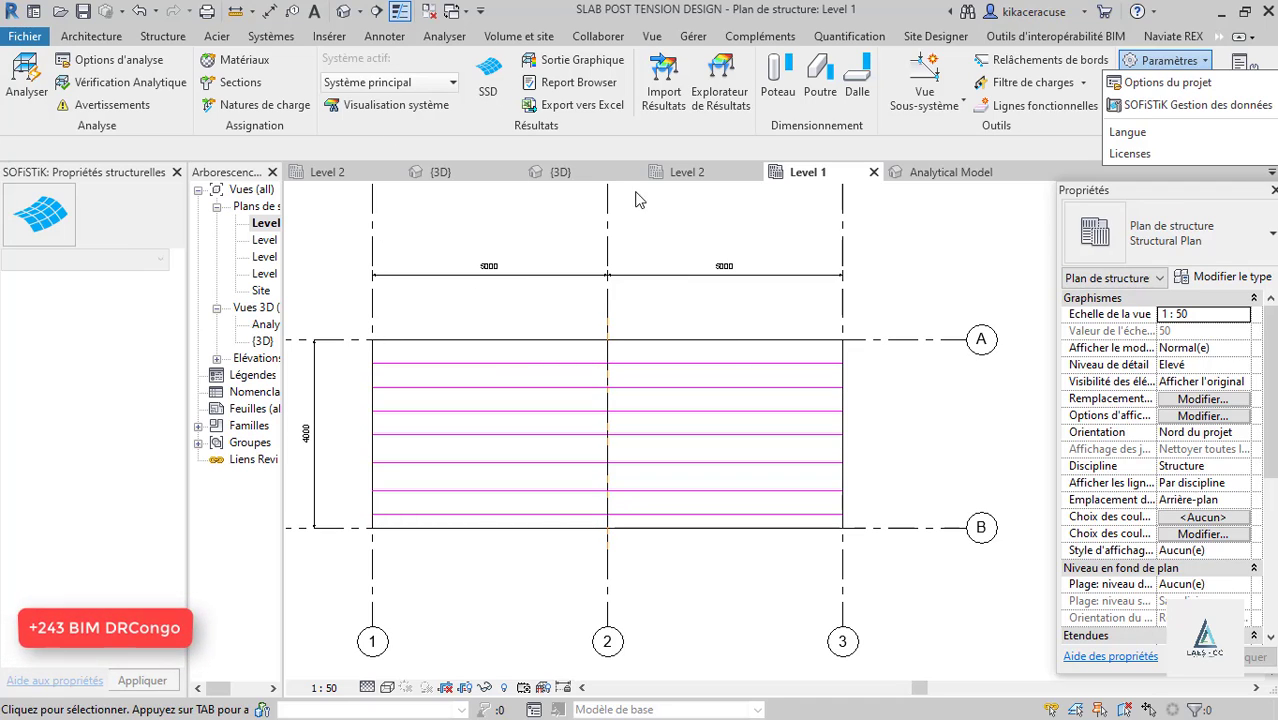
# Bring up the Analytical Model 3D view and examine the slab's analytical outline and its end supports.
pyautogui.click(948, 174)
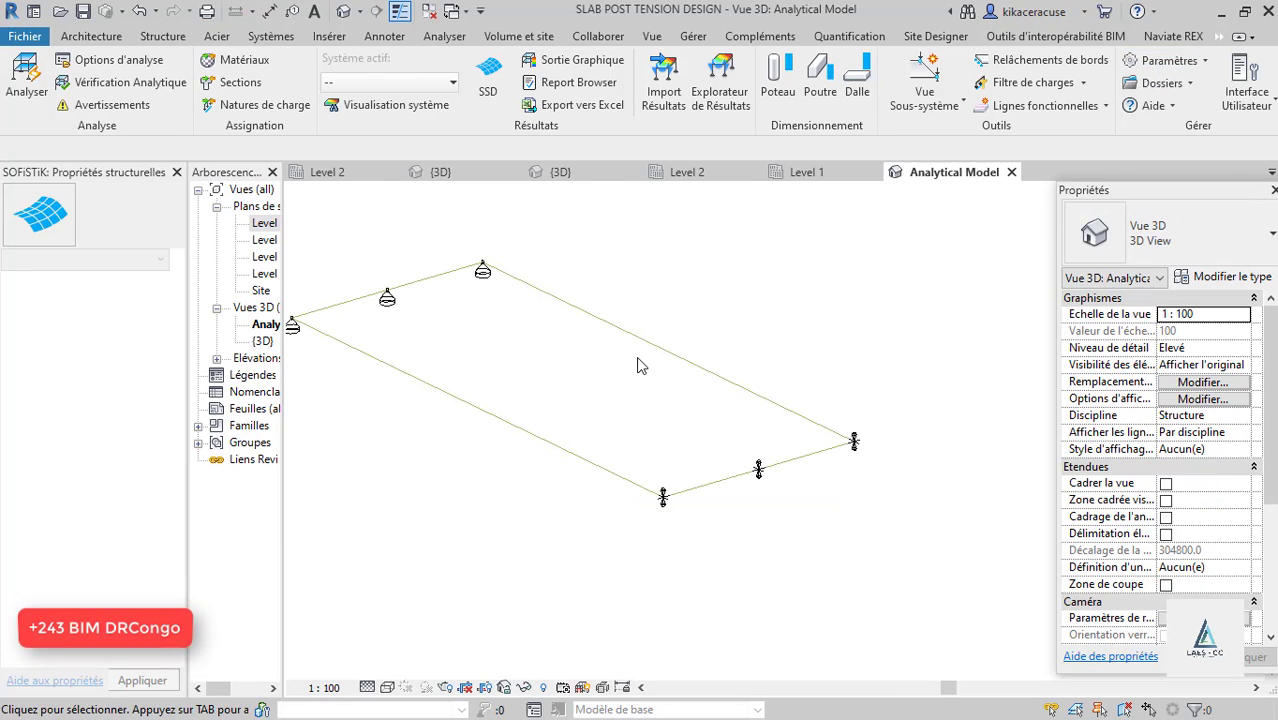
pyautogui.keyDown('shift'); pyautogui.moveTo(662, 345); pyautogui.dragTo(760, 418, button='middle'); pyautogui.keyUp('shift')
pyautogui.scroll(-2, 759, 410)
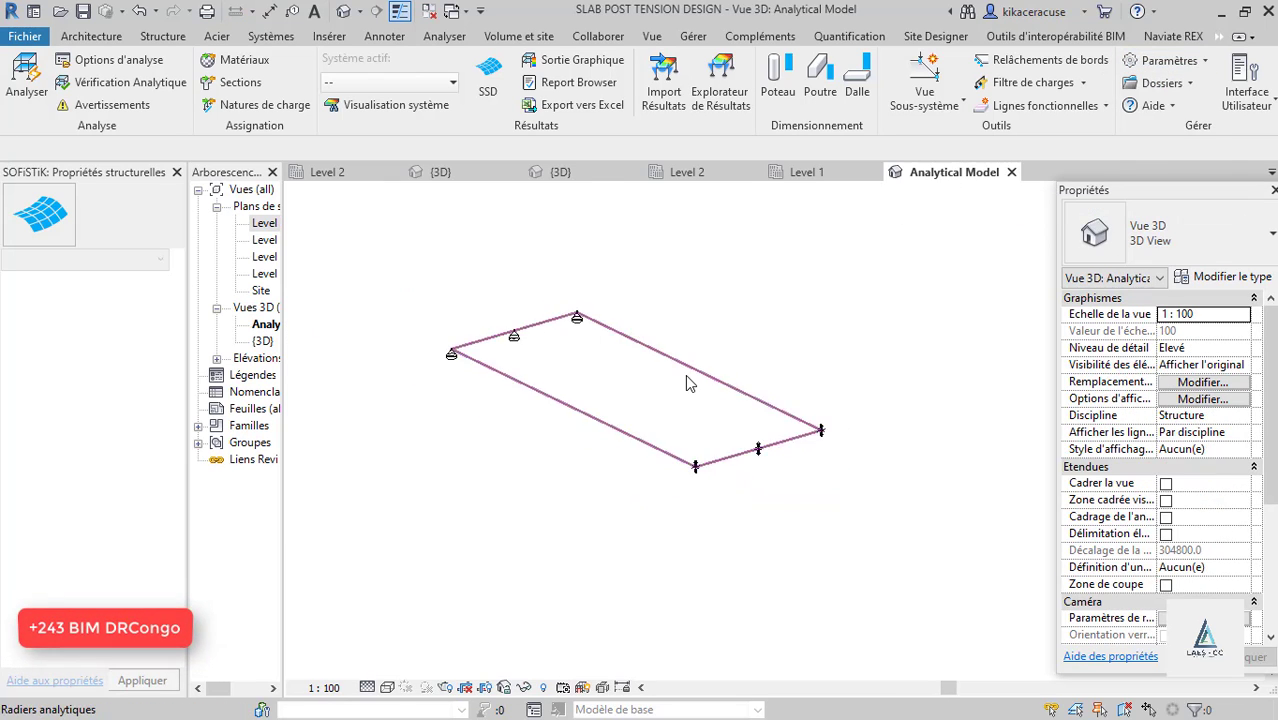
pyautogui.scroll(3, 687, 370)
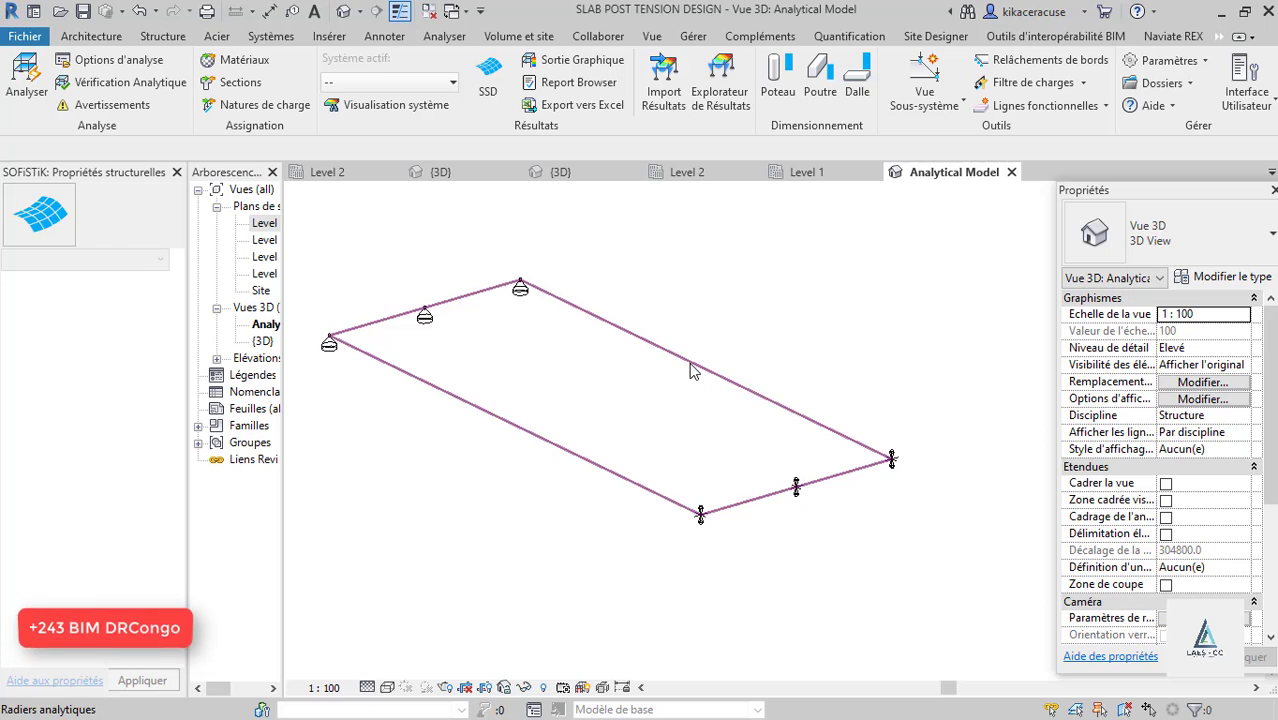